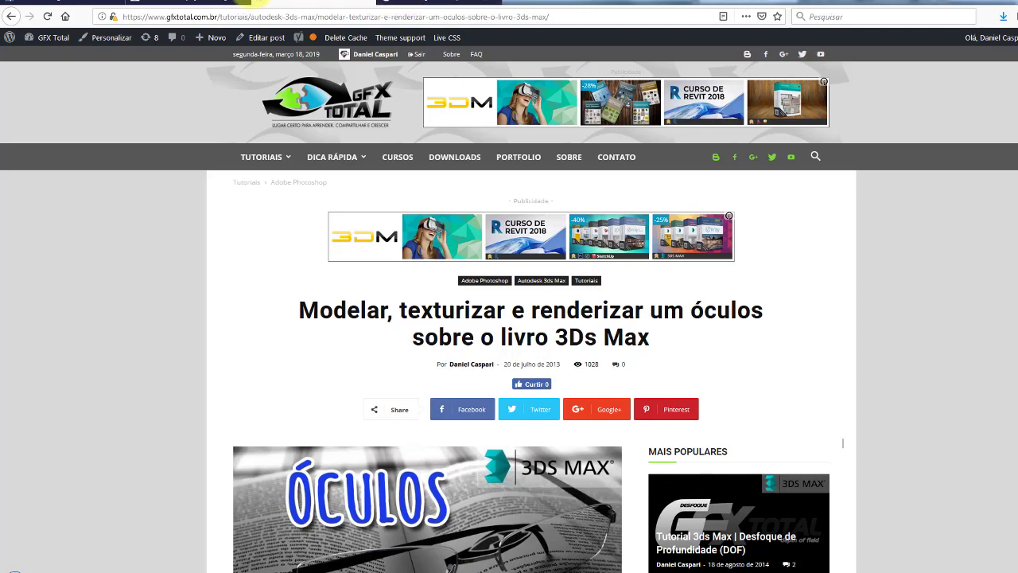
Switch Firefox from the 3ds Max glasses article to the Gfx Total Facebook page
left_click(191, 4)
left_click(83, 4)
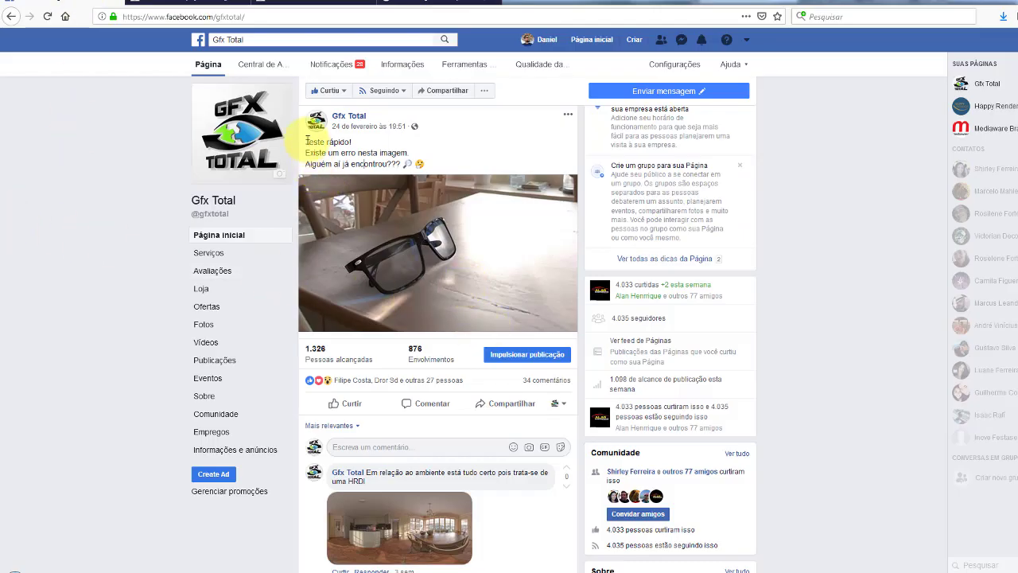
Highlight the post's opening line 'Teste rápido!' and scroll through its comments
left_click_drag(305, 141, 352, 141)
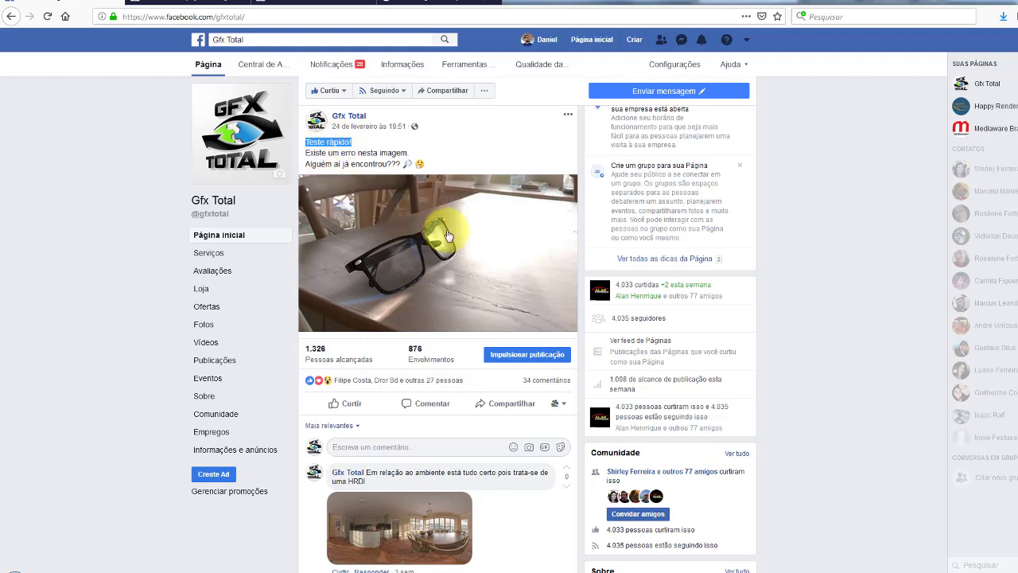
scroll(409, 291, "down", 2)
scroll(405, 348, "down", 3)
scroll(477, 318, "up", 4)
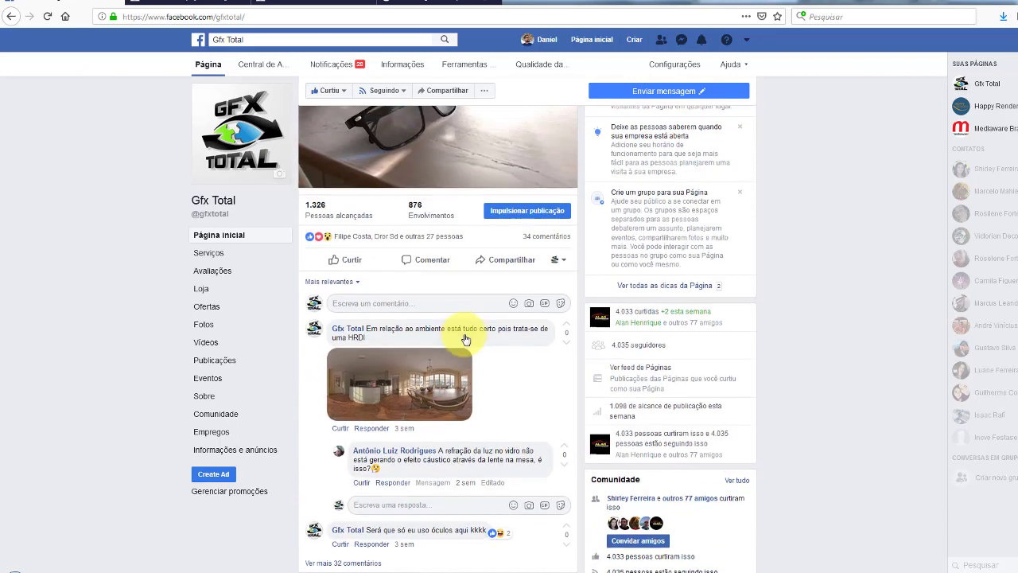
scroll(525, 318, "up", 1)
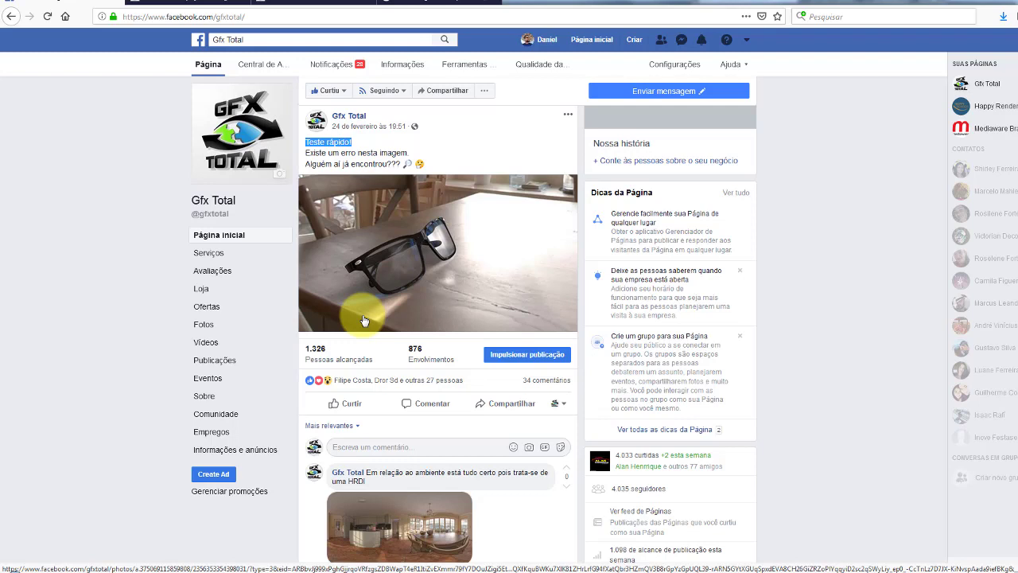
Bring up the labelled glasses parts diagram and pan it to the HASTE label
mouse_move(365, 320)
left_mouse_down()
mouse_move(432, 291)
mouse_move(443, 204)
mouse_move(404, 237)
left_mouse_up()
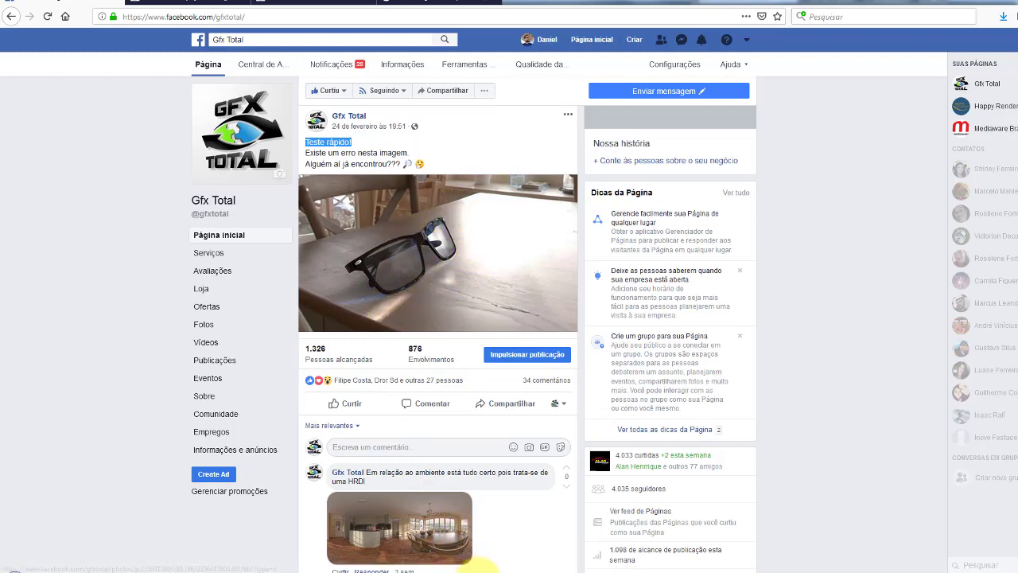
key("alt+Tab")
mouse_move(839, 278)
left_mouse_down()
mouse_move(809, 227)
mouse_move(808, 240)
mouse_move(743, 244)
left_mouse_up()
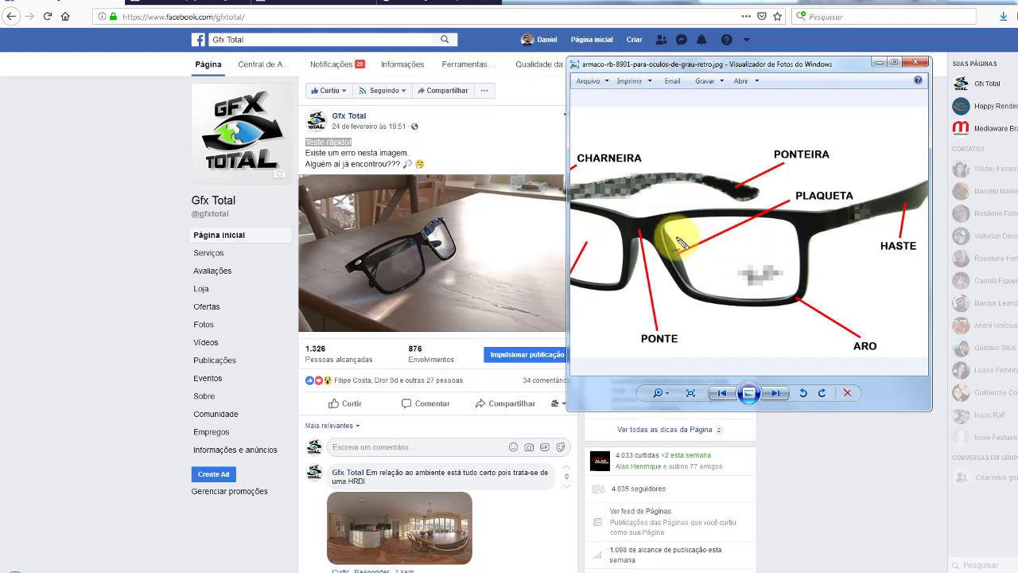
Mark the nose pad on the diagram, then open the Facebook glasses render full-size
mouse_move(663, 228)
left_mouse_down()
mouse_move(680, 248)
mouse_move(675, 266)
mouse_move(661, 237)
left_mouse_up()
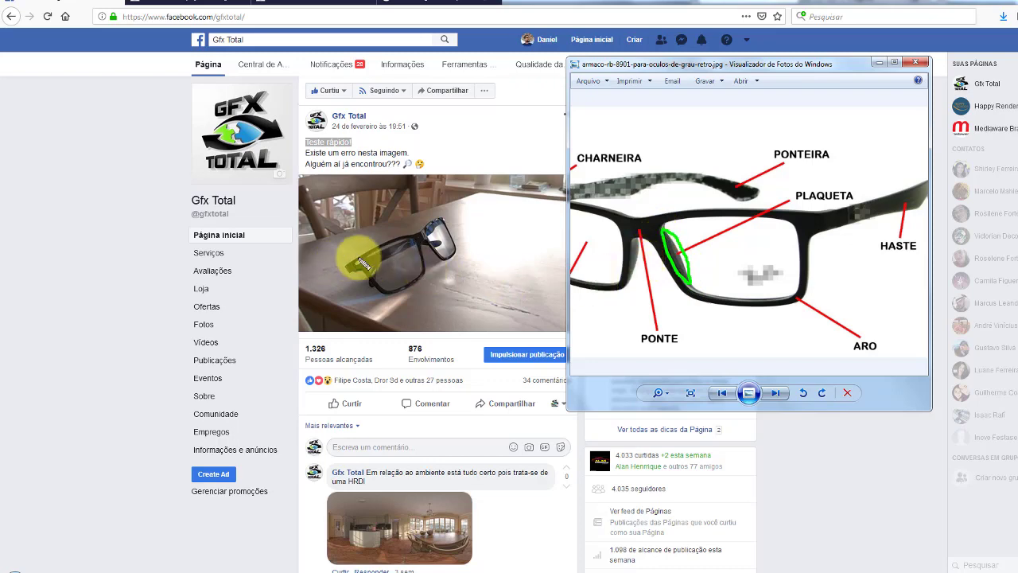
left_click(90, 268)
scroll(416, 272, "up", 3)
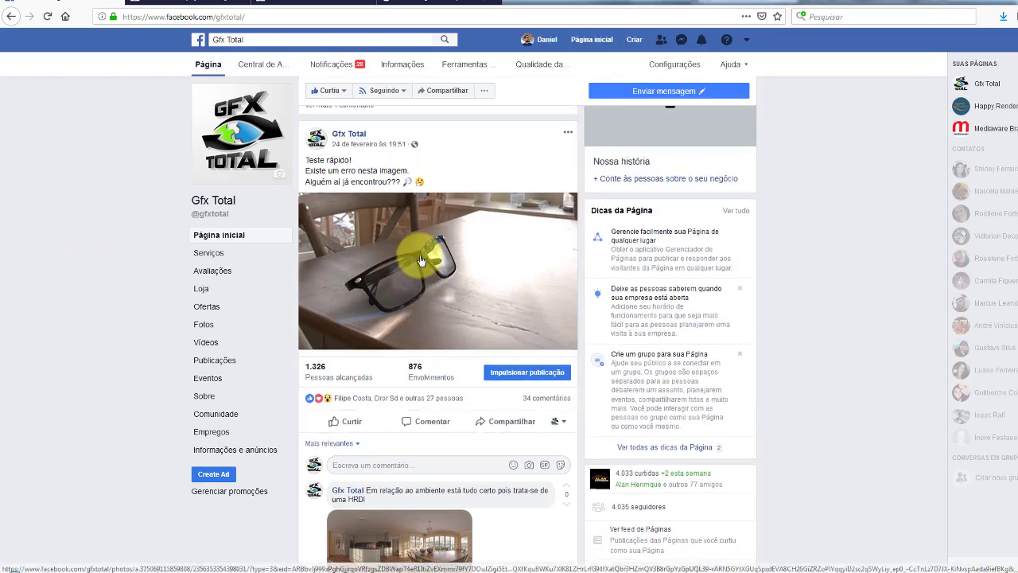
scroll(416, 340, "down", 2)
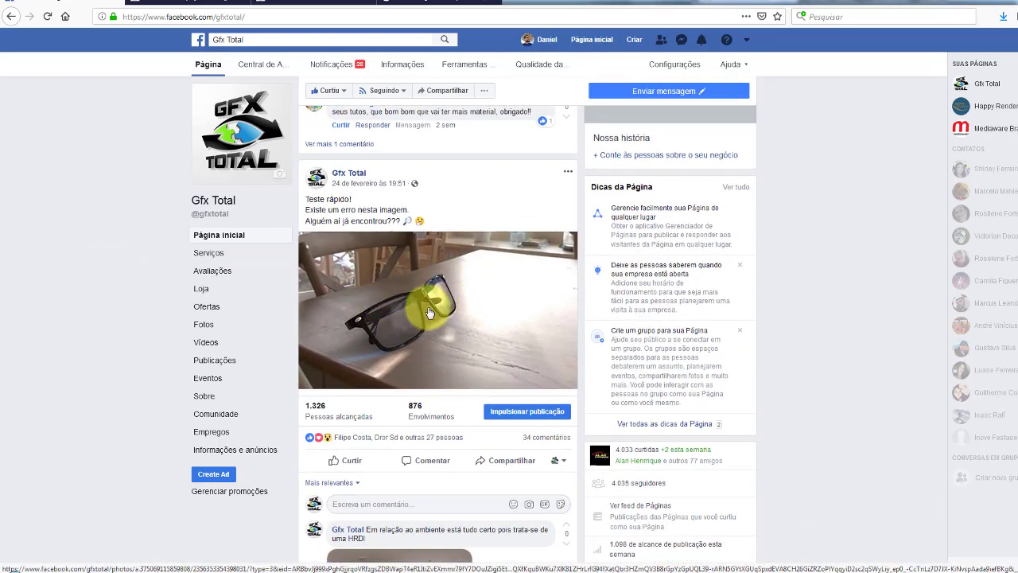
left_click(529, 327)
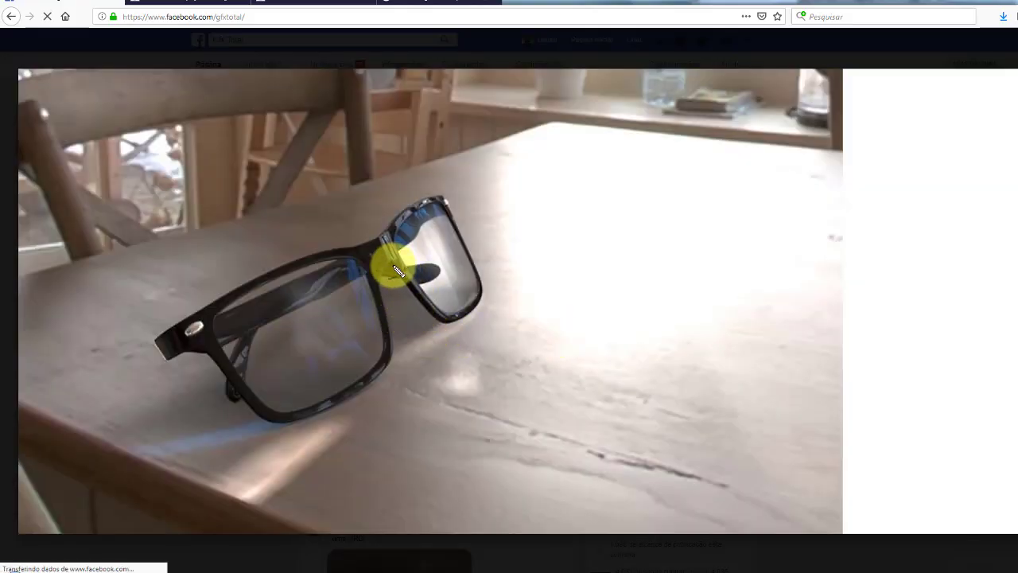
Circle both nose pads and the near temple's hinge on the enlarged photo
mouse_move(391, 265)
left_mouse_down()
mouse_move(416, 296)
mouse_move(394, 269)
left_mouse_up()
mouse_move(367, 278)
left_mouse_down()
mouse_move(376, 328)
mouse_move(364, 280)
mouse_move(382, 299)
left_mouse_up()
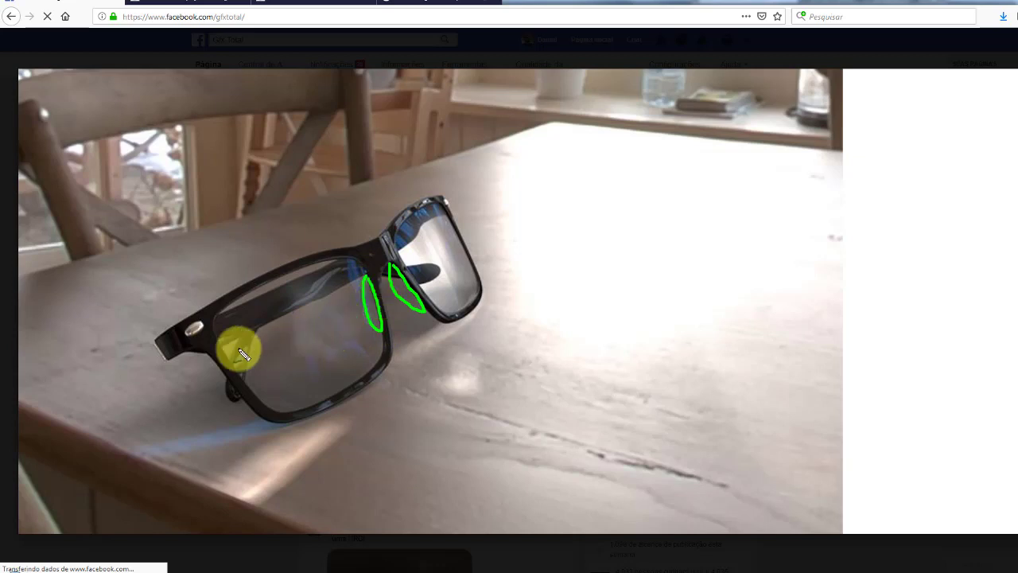
mouse_move(198, 321)
left_mouse_down()
mouse_move(163, 355)
mouse_move(151, 342)
left_mouse_up()
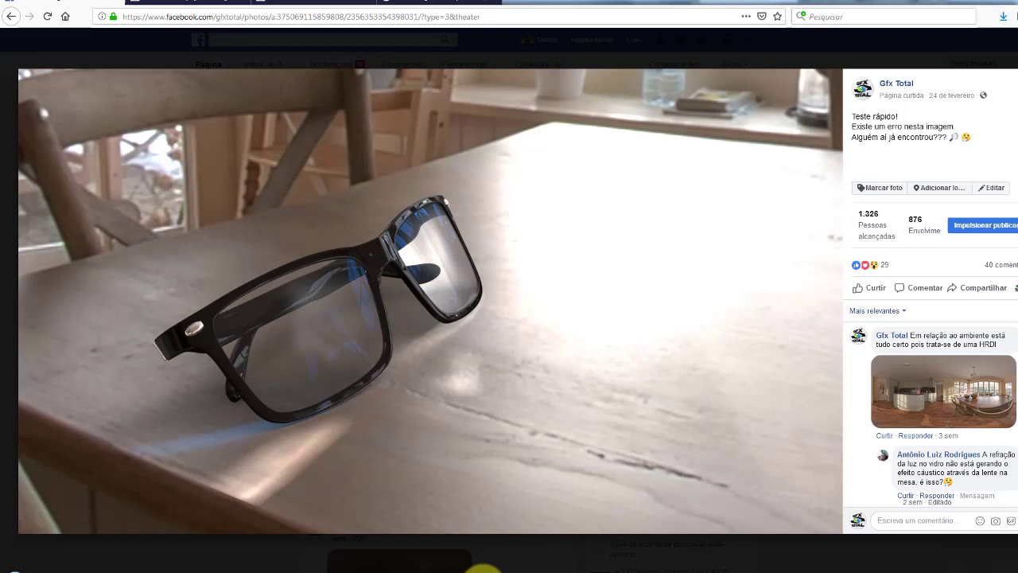
Review the diagram's hinge and lens labels, then close Facebook's enlarged photo
left_click(483, 570)
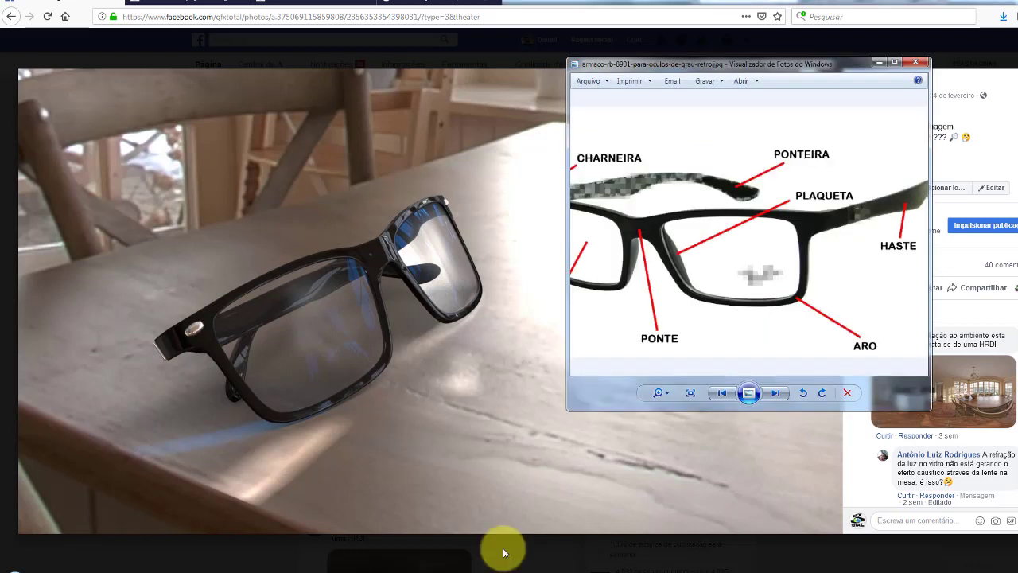
left_click_drag(596, 164, 652, 178)
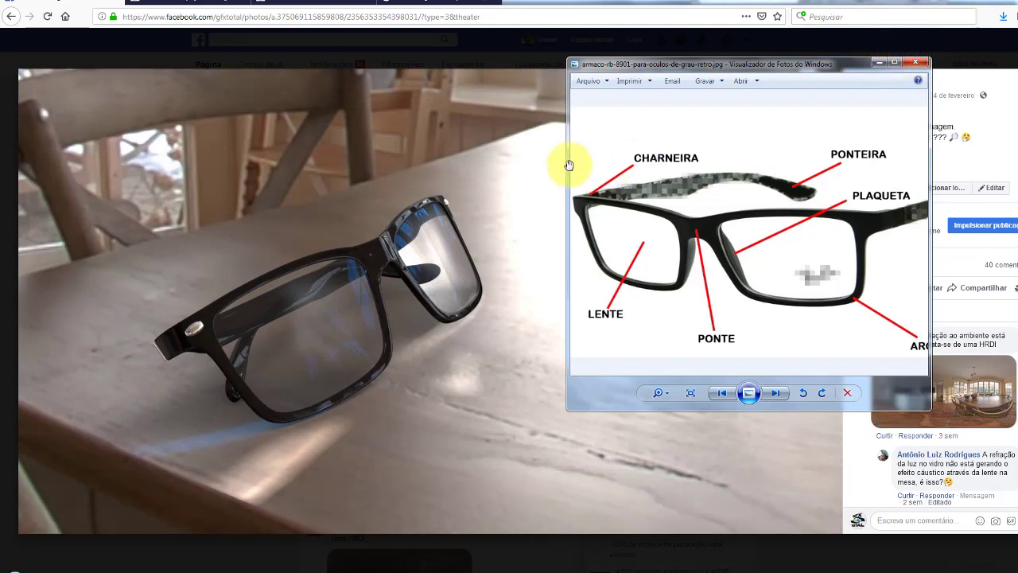
left_click(467, 36)
left_click(468, 36)
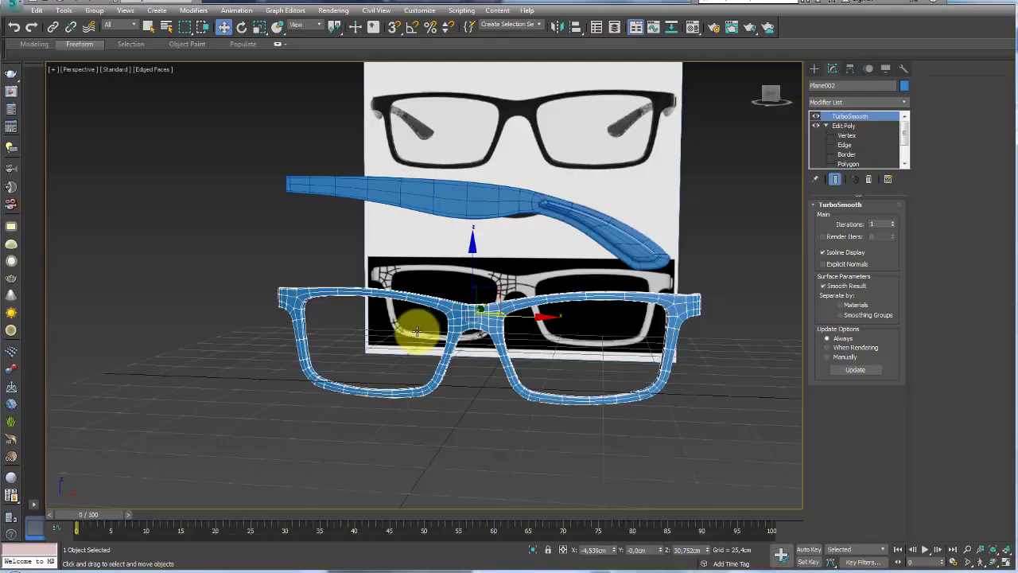
In Polygon mode, select the frame's rim faces beside the bridge
middle_click_drag(417, 330, 503, 356, "alt")
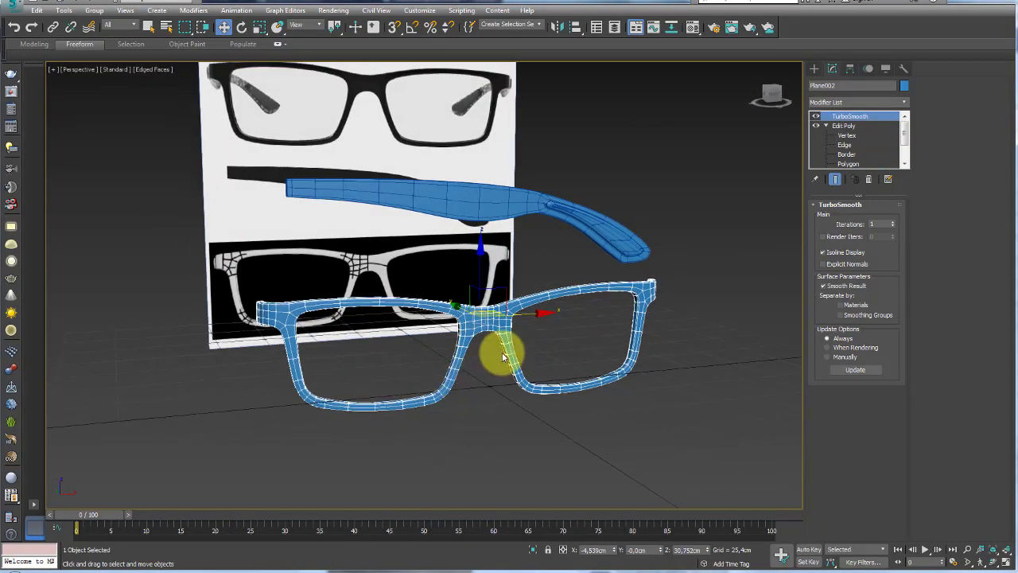
scroll(503, 357, "up", 2)
scroll(513, 339, "up", 3)
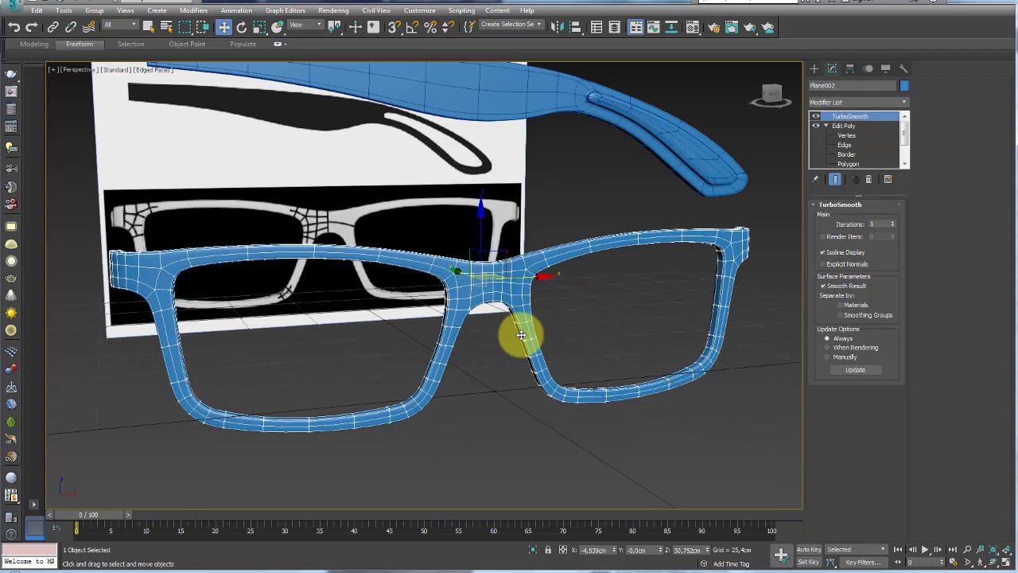
left_click(848, 164)
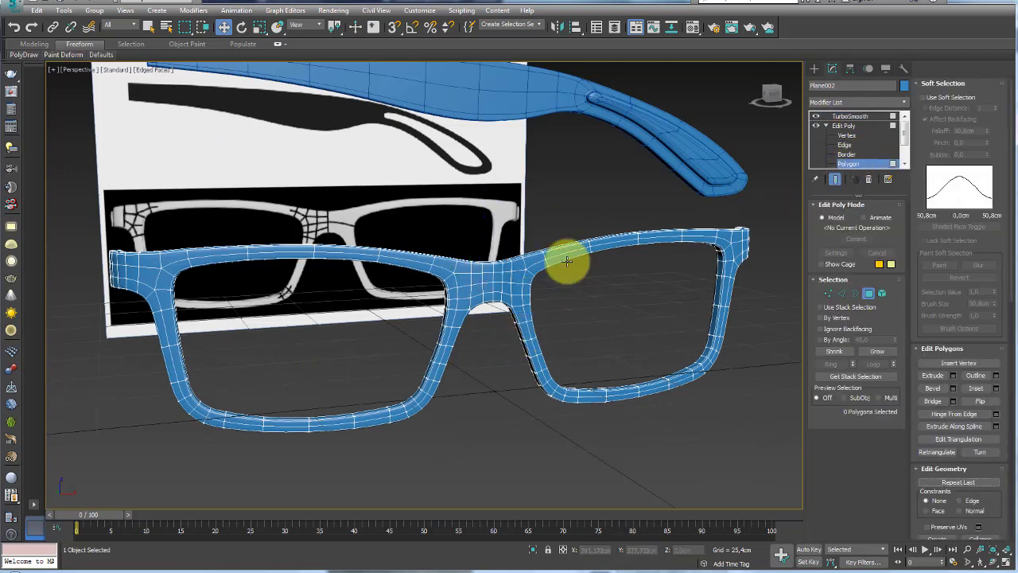
mouse_move(568, 255)
middle_mouse_down("alt")
mouse_move(560, 316)
mouse_move(482, 295)
middle_mouse_up("alt")
scroll(473, 284, "up", 3)
left_click(478, 270)
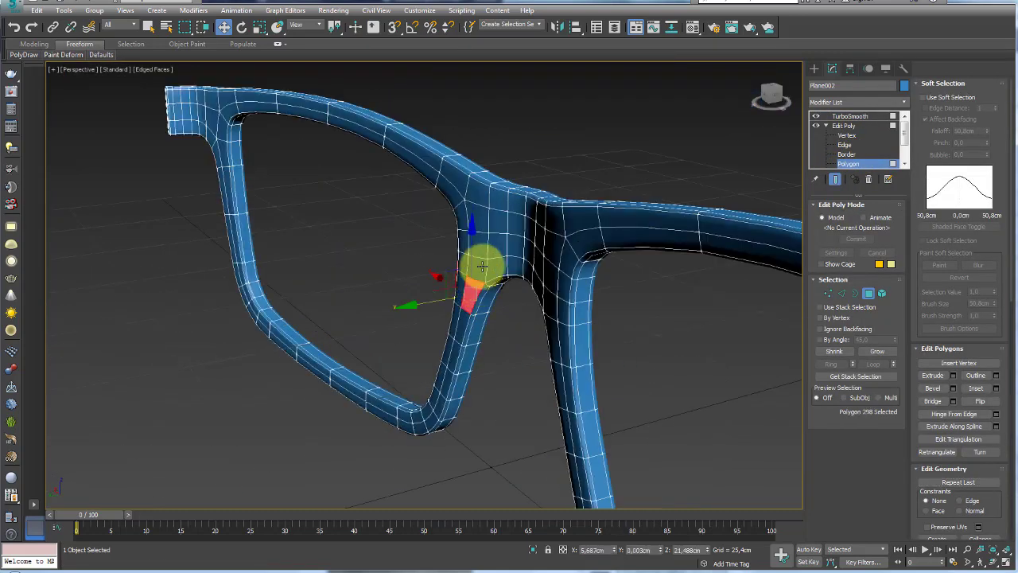
left_click(474, 274, "ctrl")
left_click(472, 246, "ctrl")
Turn off TurboSmooth and refine the selection to the inner-rim faces below the bridge
left_click(815, 116)
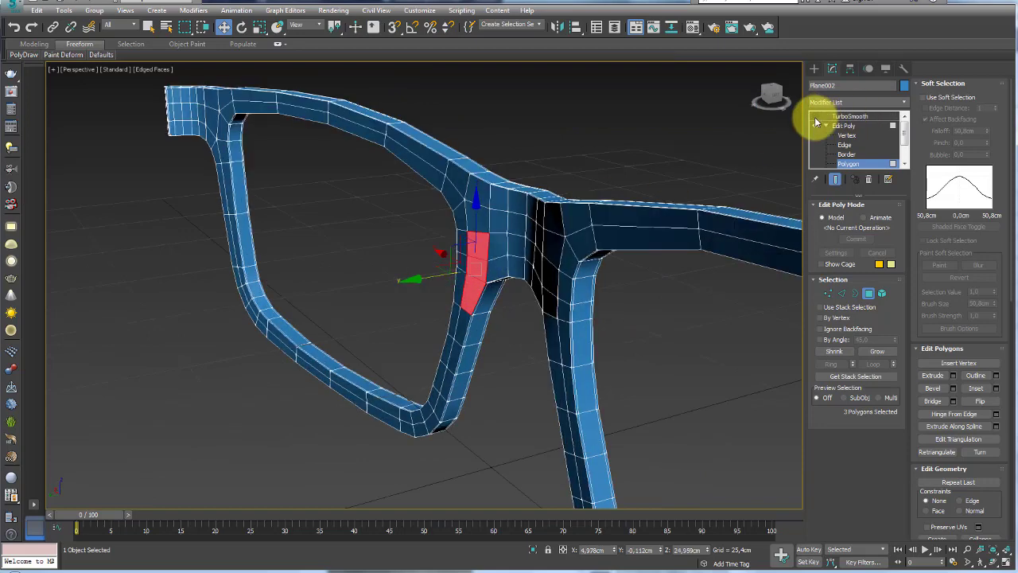
scroll(541, 277, "up", 2)
middle_click_drag(540, 278, 472, 296, "alt")
left_click(455, 347, "ctrl")
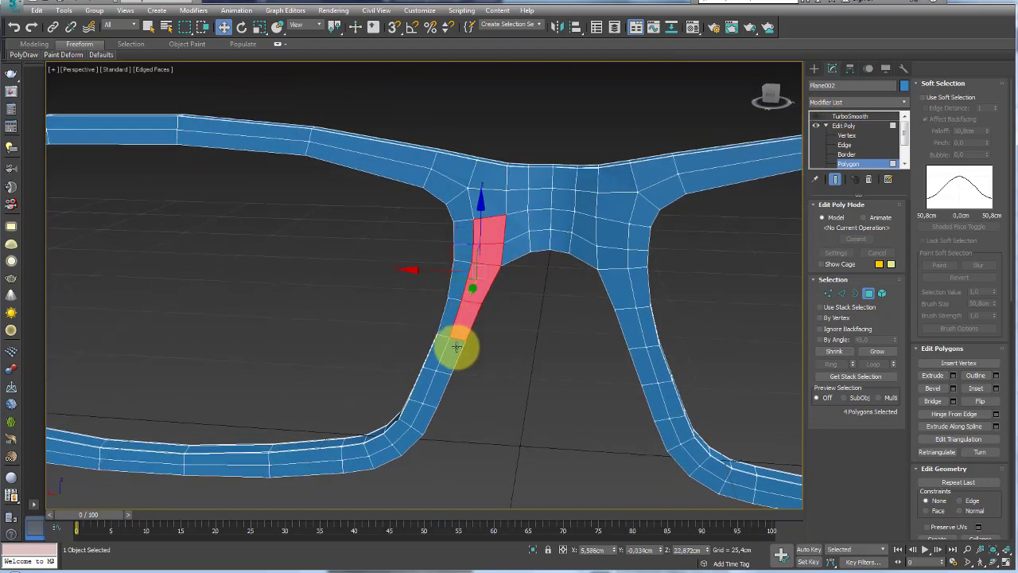
mouse_move(454, 347)
middle_mouse_down("alt")
mouse_move(501, 302)
mouse_move(447, 380)
mouse_move(509, 391)
middle_mouse_up("alt")
left_click(487, 231, "alt")
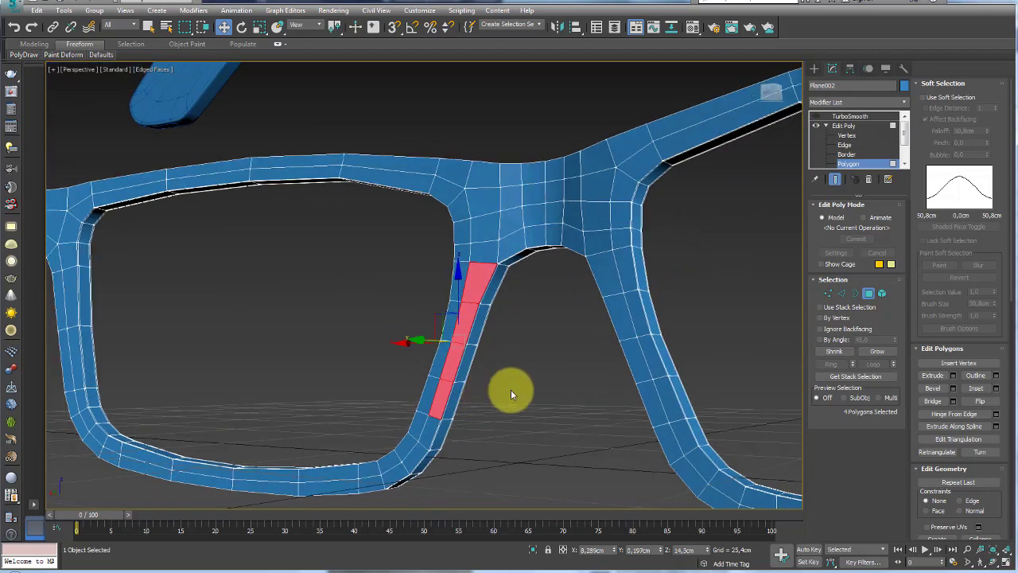
Extrude the selected rim faces into a nose pad block and pull it outward
left_click(954, 377)
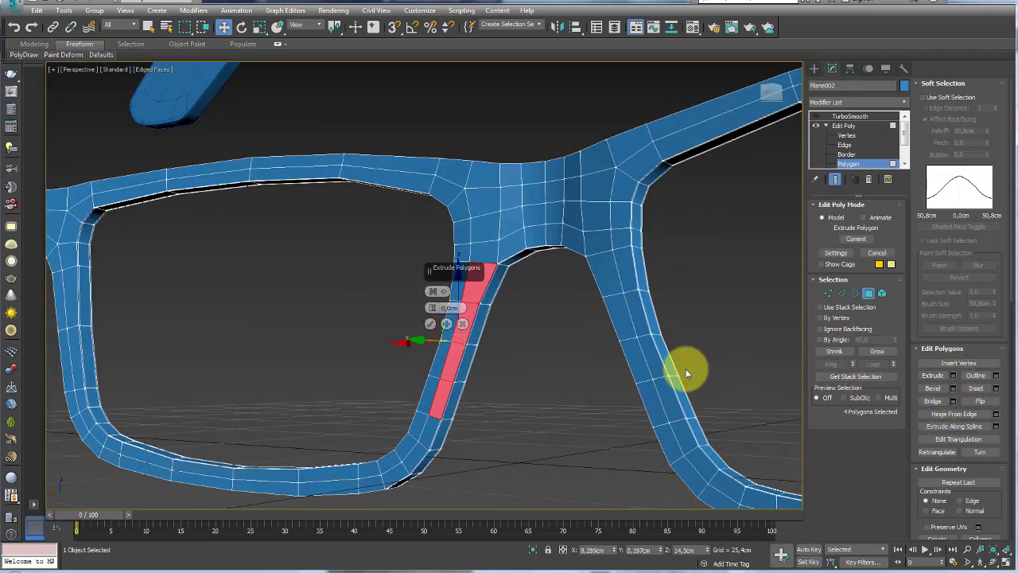
left_click_drag(443, 295, 434, 298)
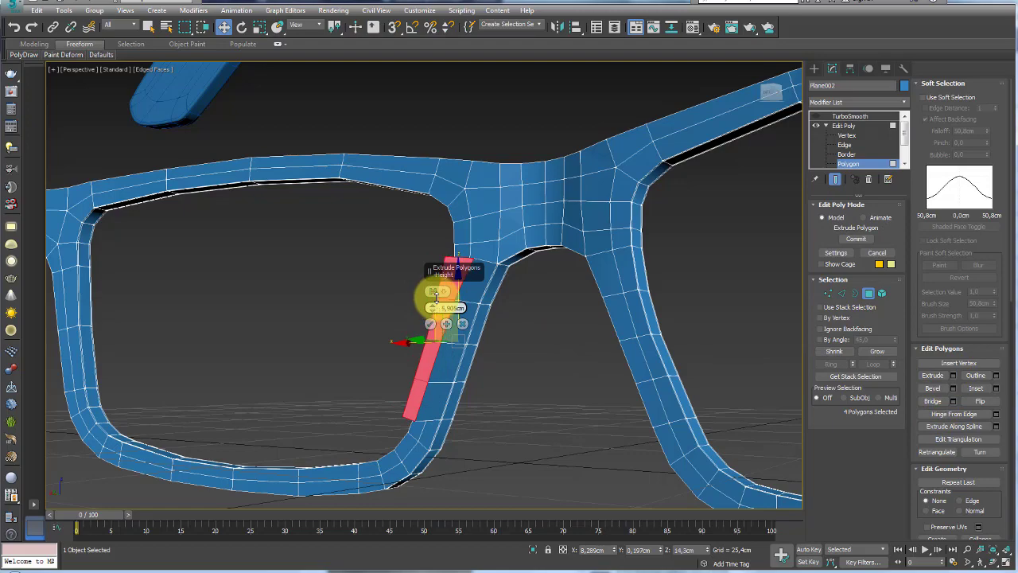
left_click(431, 324)
mouse_move(430, 323)
middle_mouse_down("alt")
mouse_move(500, 307)
mouse_move(484, 318)
mouse_move(476, 301)
mouse_move(550, 269)
middle_mouse_up("alt")
scroll(484, 302, "up", 3)
middle_click_drag(483, 303, 415, 318, "alt")
left_click(408, 361)
mouse_move(397, 377)
left_mouse_down()
mouse_move(336, 369)
mouse_move(357, 377)
left_mouse_up()
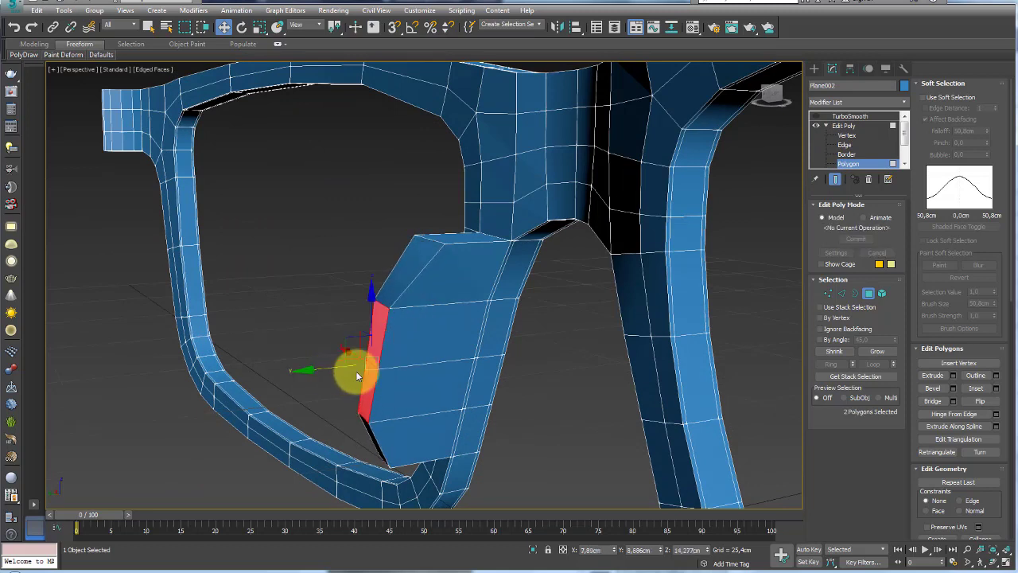
Shift the nose pad's left edges outward
left_click(840, 295)
left_click(382, 305)
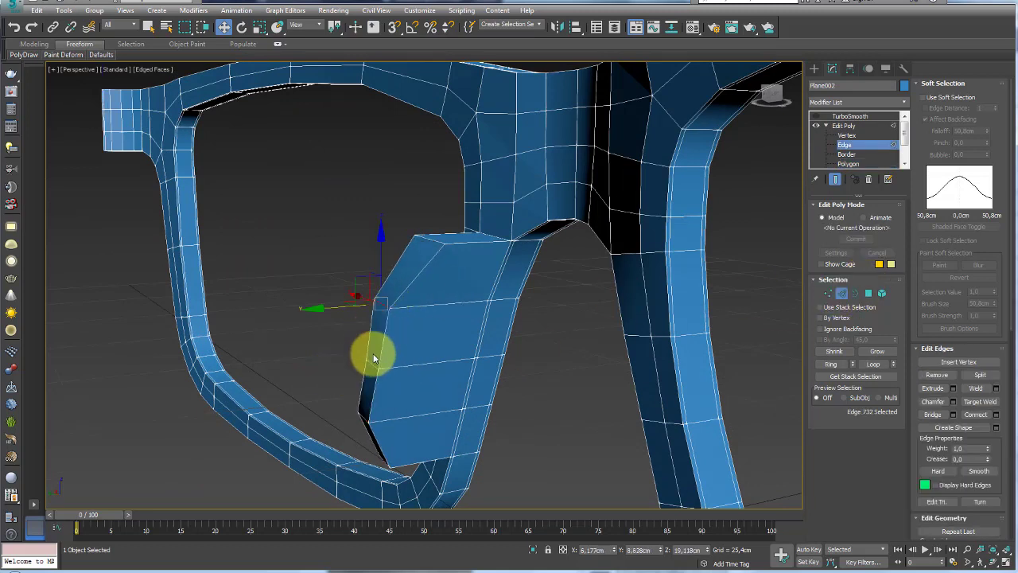
left_click(373, 364, "ctrl")
left_click_drag(334, 366, 313, 370)
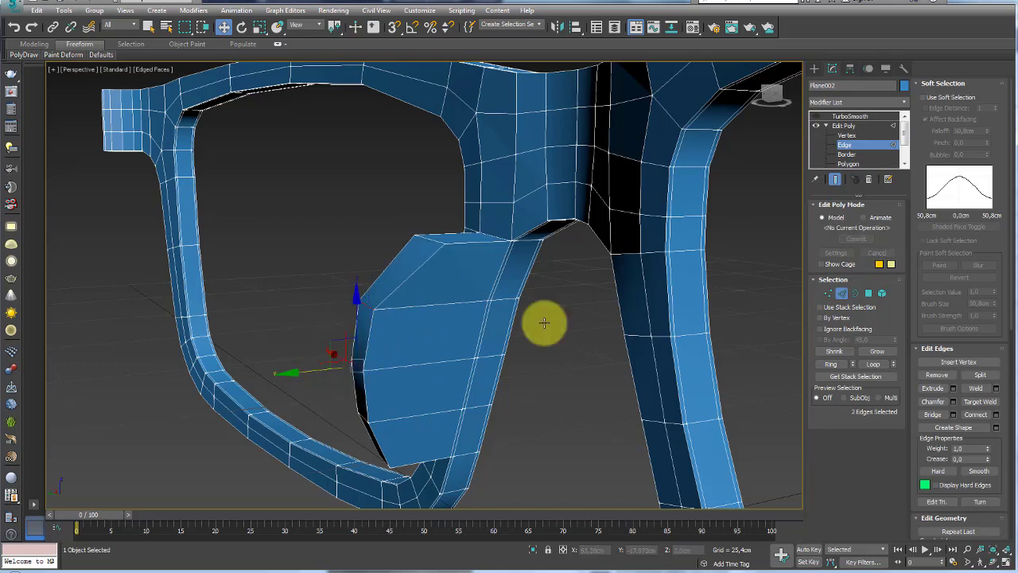
Move the pad's side faces to the right and scale them narrower
left_click(868, 293)
left_click(379, 289, "ctrl")
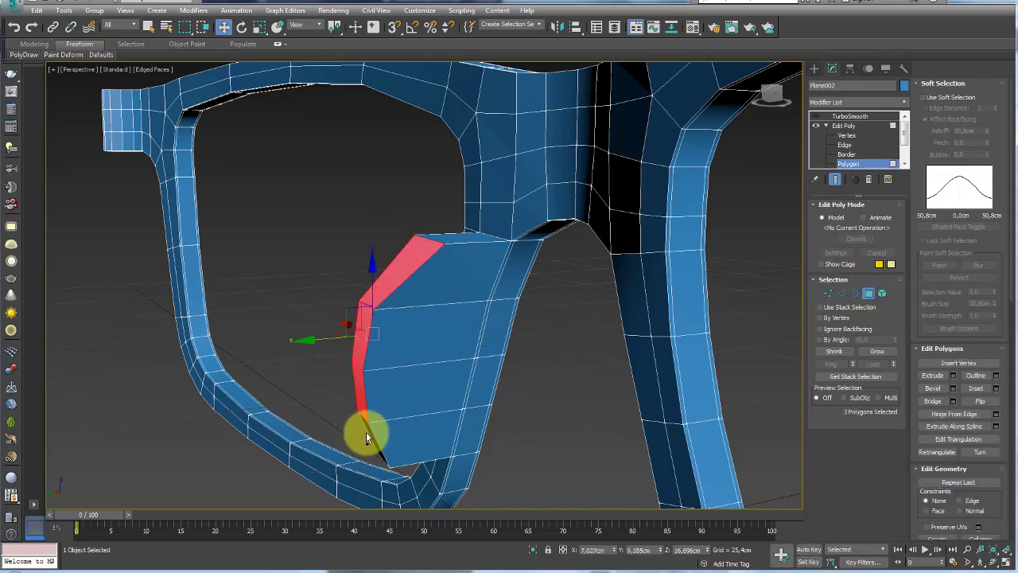
left_click(370, 432, "ctrl")
left_click_drag(326, 368, 438, 352)
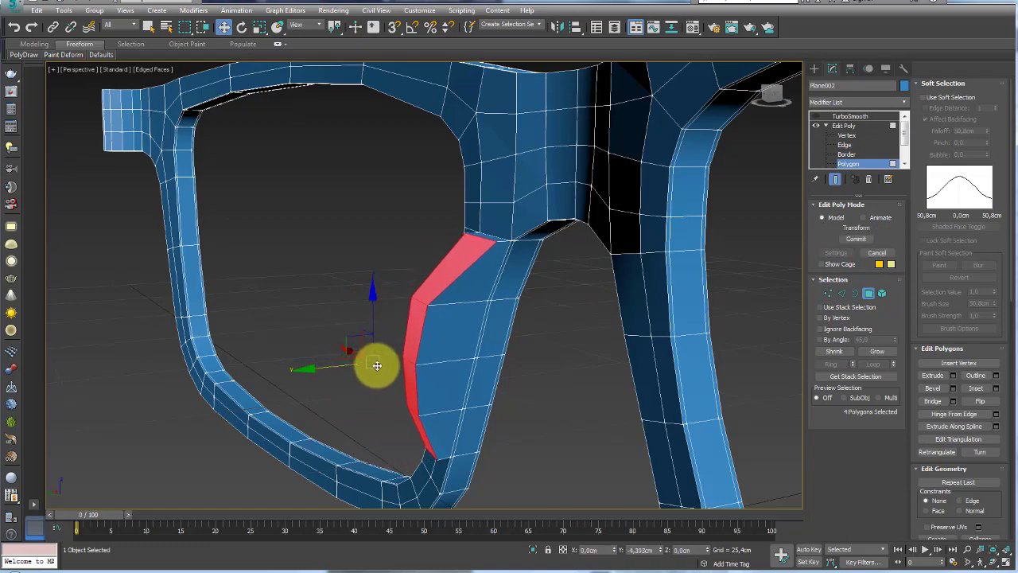
mouse_move(439, 352)
middle_mouse_down("alt")
mouse_move(497, 374)
mouse_move(591, 375)
mouse_move(632, 336)
mouse_move(575, 371)
mouse_move(551, 402)
mouse_move(541, 384)
middle_mouse_up("alt")
key("r")
mouse_move(492, 369)
left_mouse_down()
mouse_move(459, 355)
mouse_move(477, 357)
mouse_move(436, 357)
left_mouse_up()
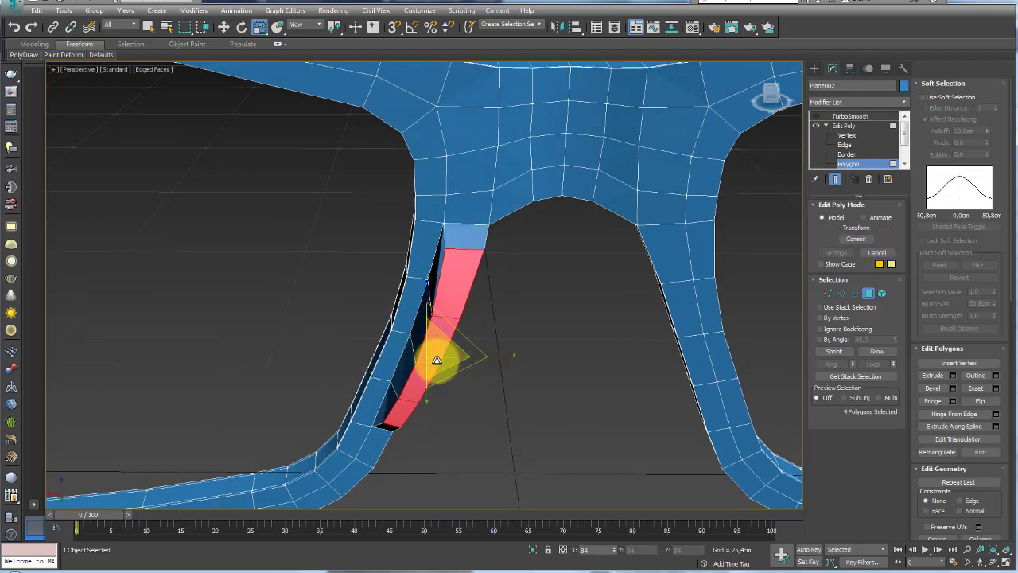
mouse_move(437, 357)
middle_mouse_down("alt")
mouse_move(404, 336)
mouse_move(362, 350)
middle_mouse_up("alt")
Shift one nose-pad edge sideways along Y
key("2")
left_click(466, 262)
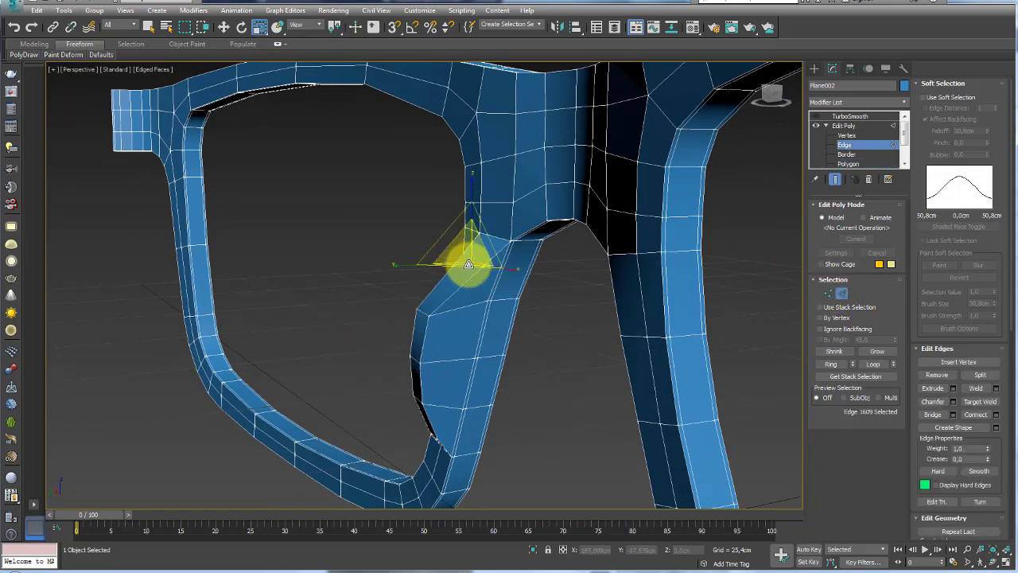
middle_click_drag(466, 262, 489, 279, "alt")
key("w")
mouse_move(437, 267)
left_mouse_down()
mouse_move(404, 265)
mouse_move(450, 268)
left_mouse_up()
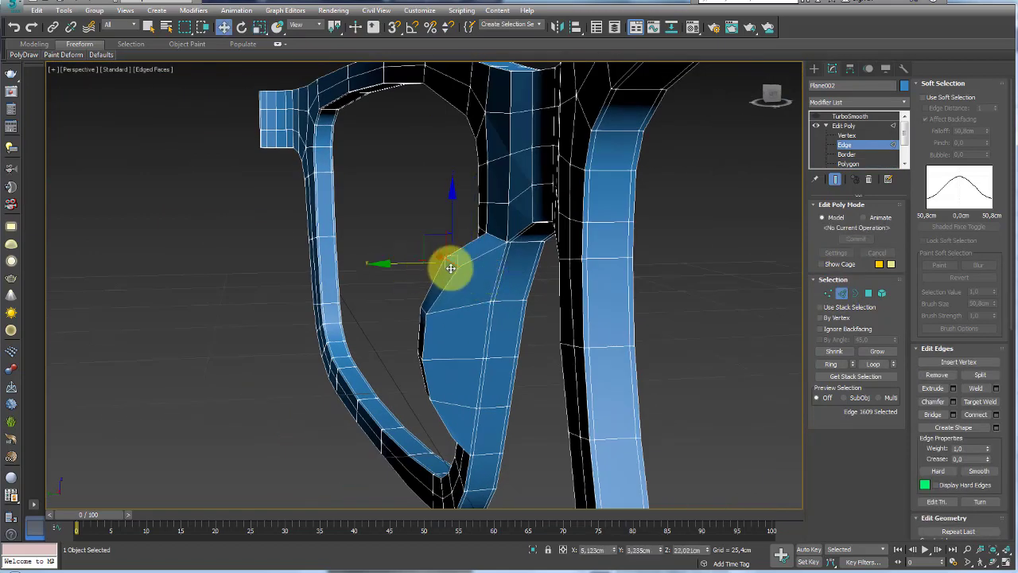
Select the edge ring and connect it to add new edge loops across the pad
left_click(830, 364)
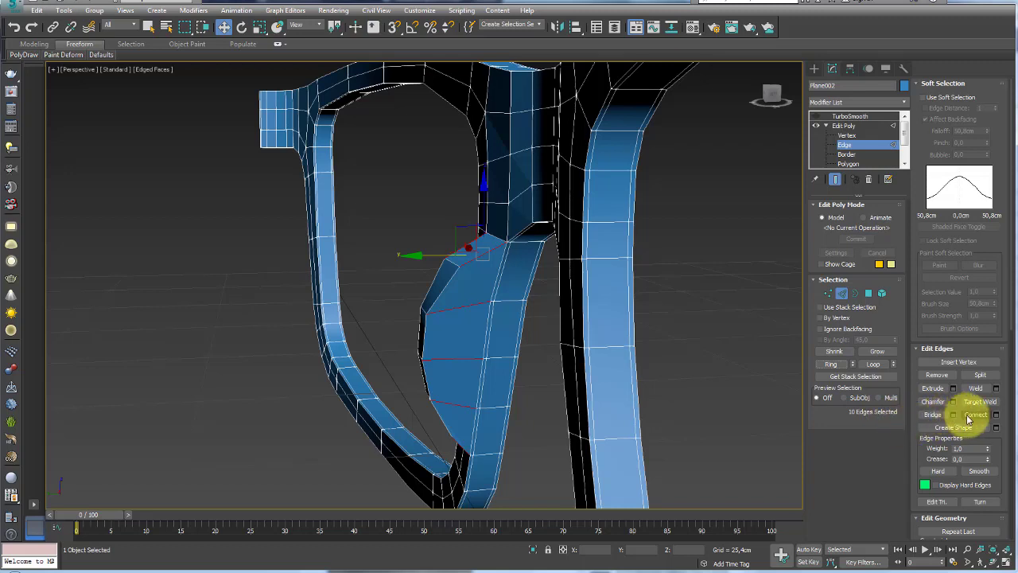
left_click(995, 415)
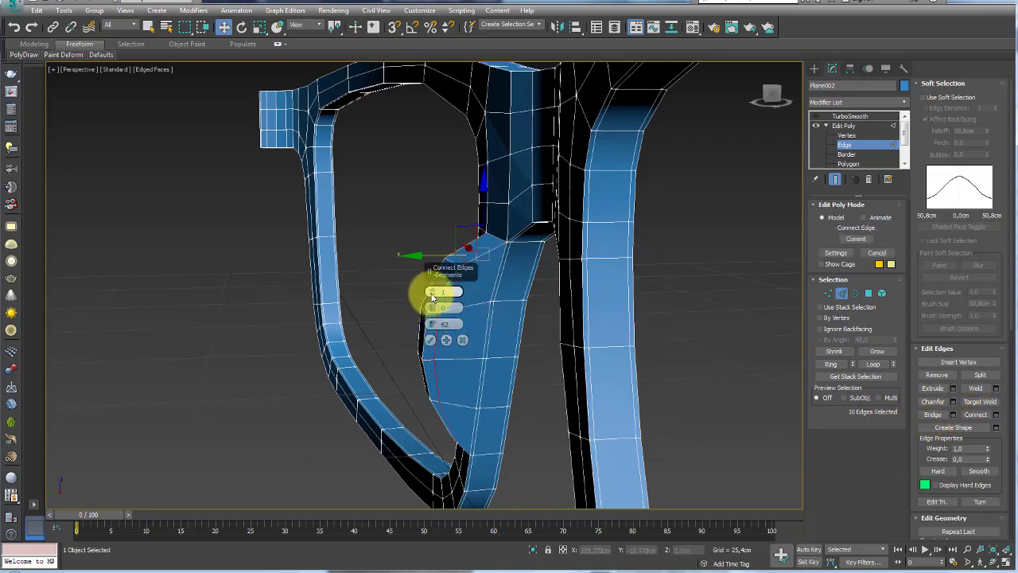
left_click(434, 339)
mouse_move(434, 340)
middle_mouse_down("alt")
mouse_move(564, 254)
mouse_move(581, 332)
mouse_move(545, 302)
mouse_move(500, 318)
mouse_move(434, 313)
mouse_move(454, 291)
mouse_move(552, 277)
middle_mouse_up("alt")
scroll(553, 316, "down", 5)
scroll(435, 312, "up", 3)
scroll(552, 277, "up", 2)
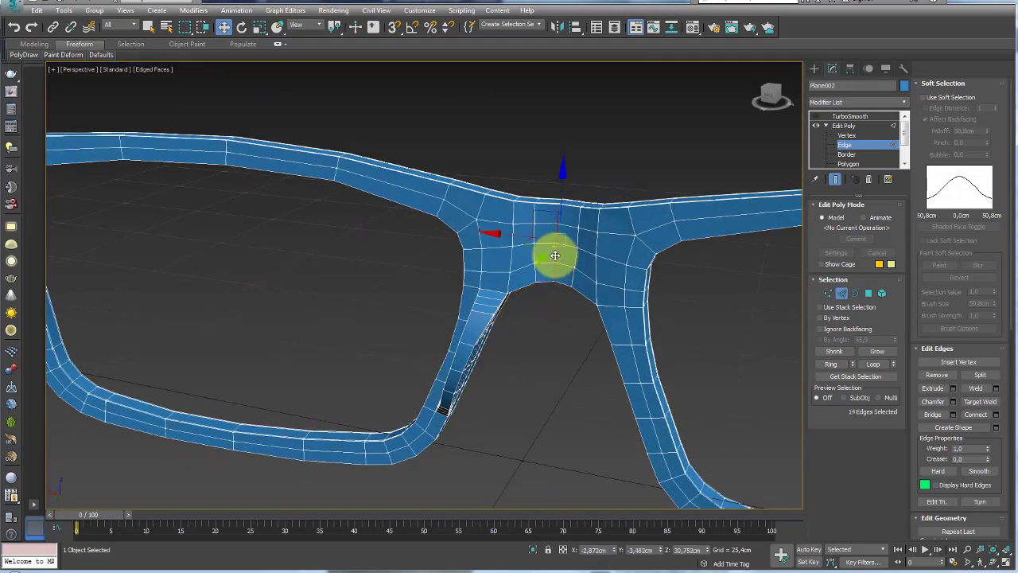
Add a Symmetry modifier to mirror the frame across X
left_click(903, 101)
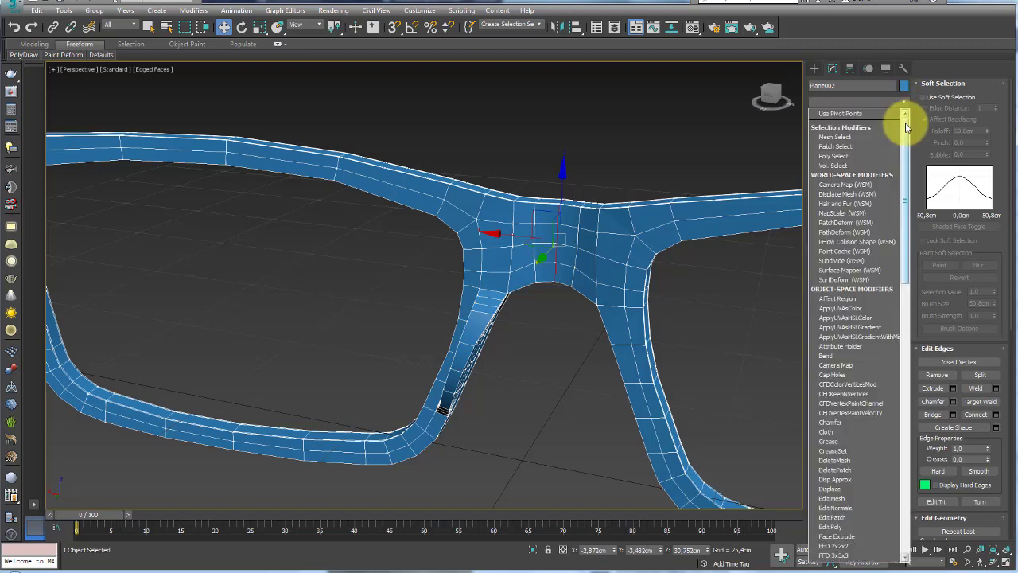
mouse_move(906, 127)
left_mouse_down()
mouse_move(909, 363)
mouse_move(889, 420)
left_mouse_up()
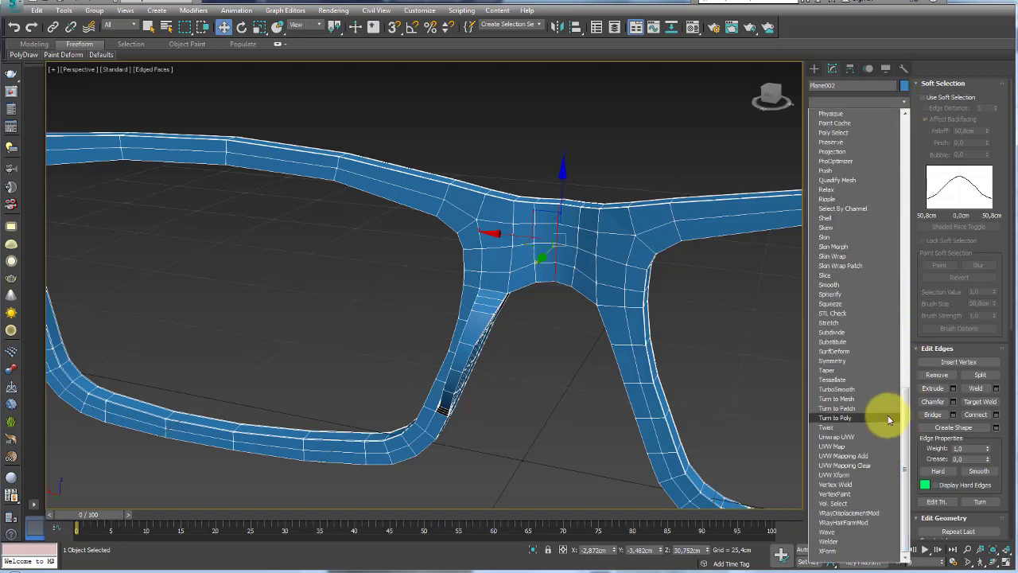
left_click(832, 361)
mouse_move(643, 352)
middle_mouse_down("alt")
mouse_move(599, 335)
mouse_move(679, 353)
middle_mouse_up("alt")
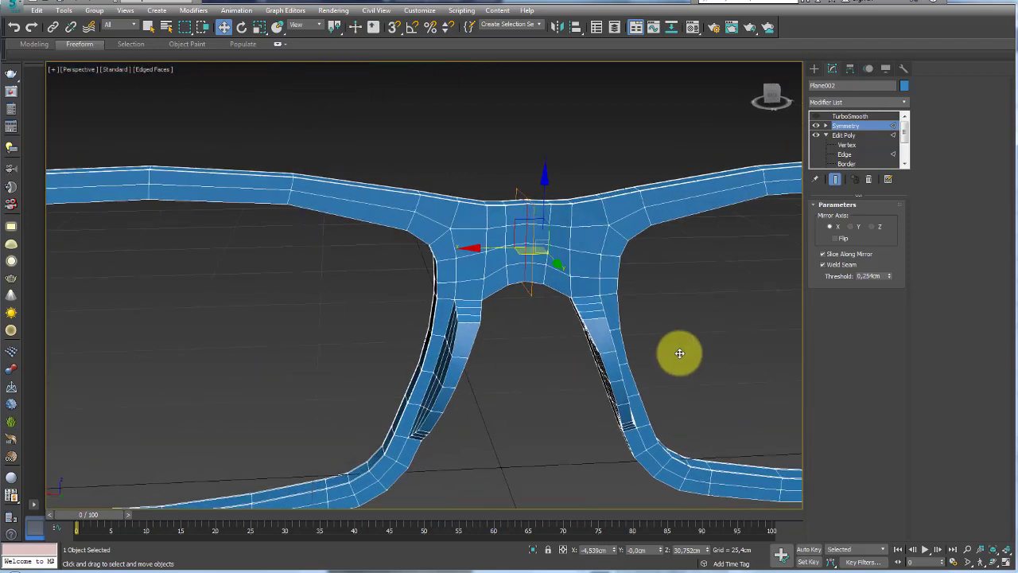
middle_click_drag(595, 314, 645, 305, "alt")
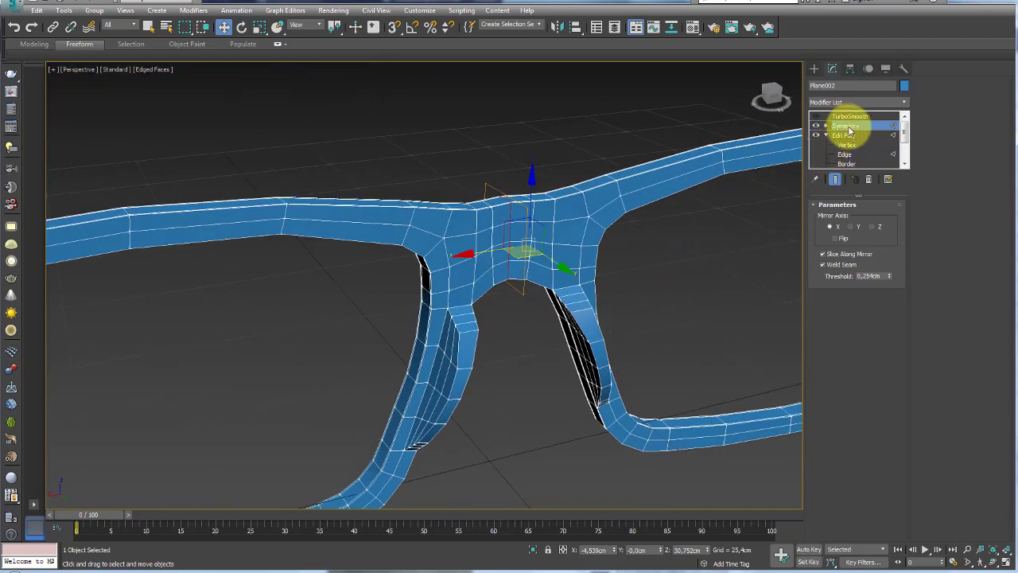
Collapse Symmetry and Edit Poly into the Editable Poly and inspect the smoothed bridge
right_click(850, 130)
left_click(896, 230)
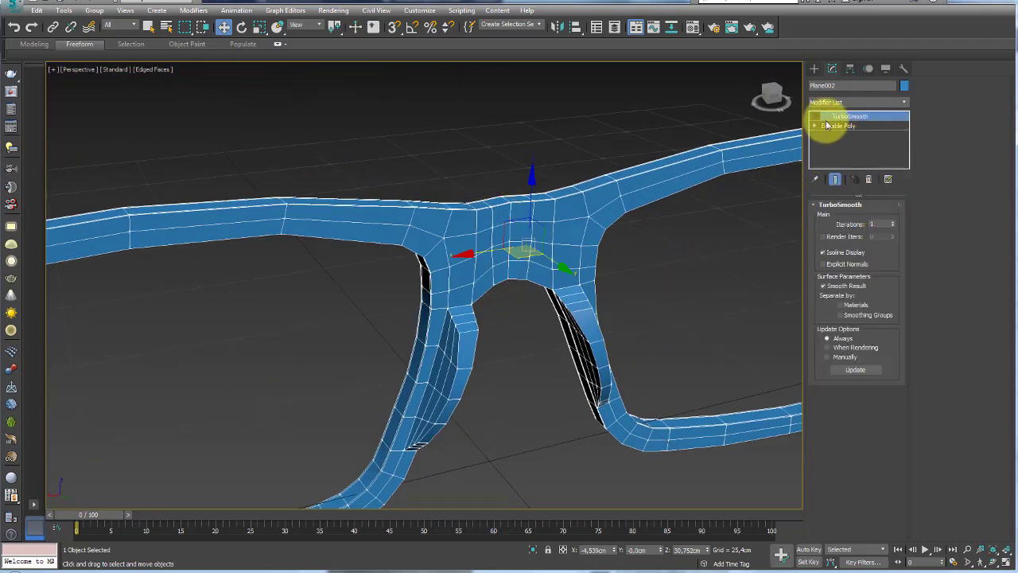
left_click(657, 321)
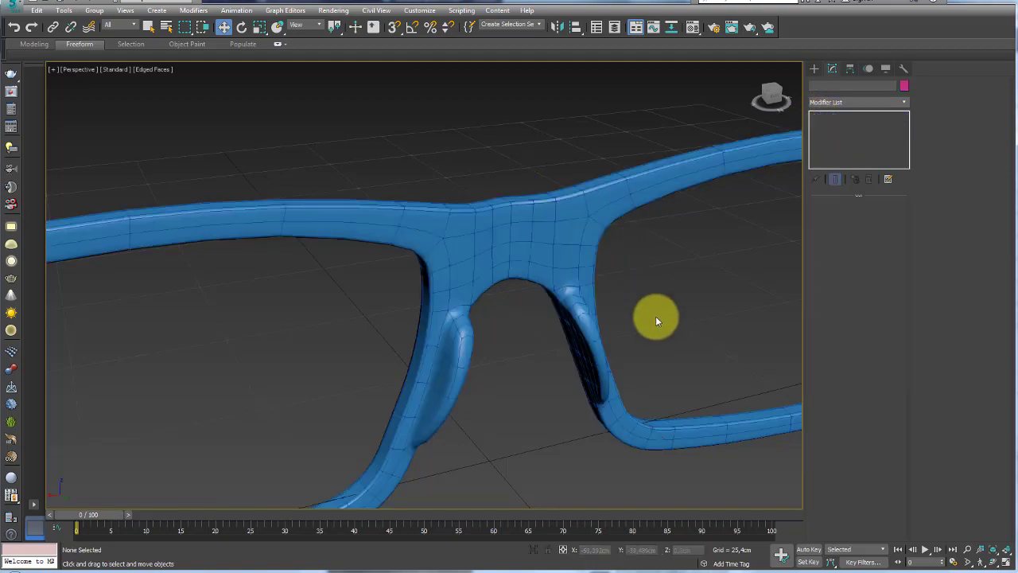
left_click(582, 355)
scroll(677, 398, "down", 5)
mouse_move(613, 409)
middle_mouse_down("alt")
mouse_move(352, 307)
mouse_move(369, 295)
mouse_move(348, 243)
middle_mouse_up("alt")
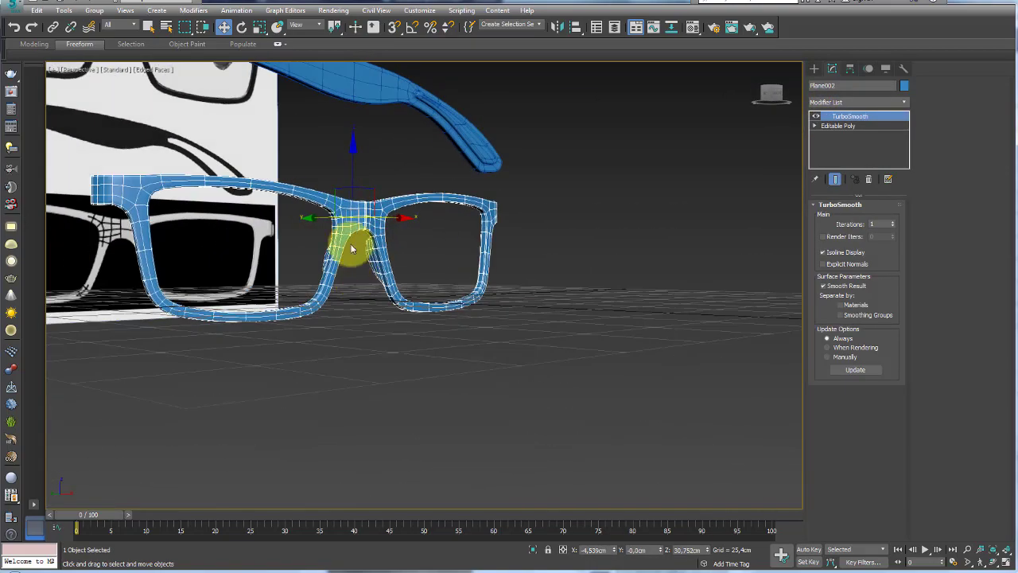
scroll(474, 279, "up", 3)
scroll(474, 278, "up", 2)
mouse_move(521, 295)
middle_mouse_down("alt")
mouse_move(457, 282)
mouse_move(432, 291)
mouse_move(432, 262)
middle_mouse_up("alt")
scroll(418, 250, "up", 2)
scroll(458, 288, "up", 2)
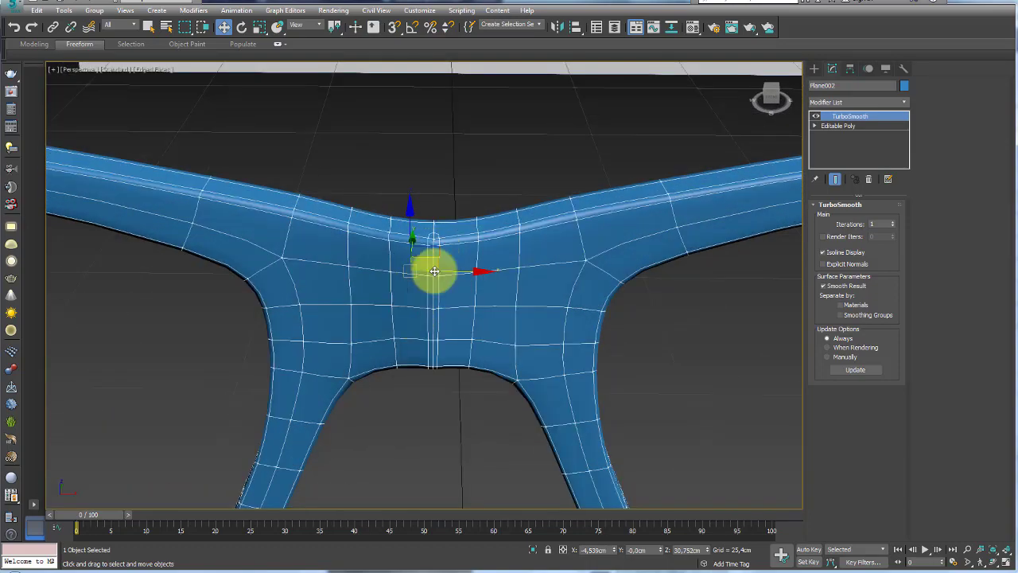
middle_click_drag(422, 301, 446, 287, "alt")
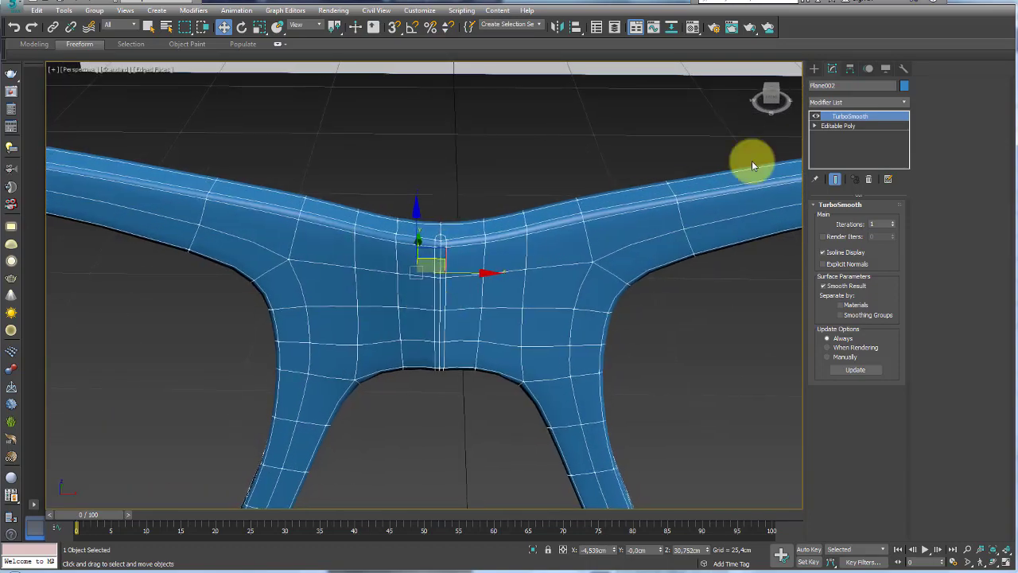
left_click(816, 118)
left_click(836, 126)
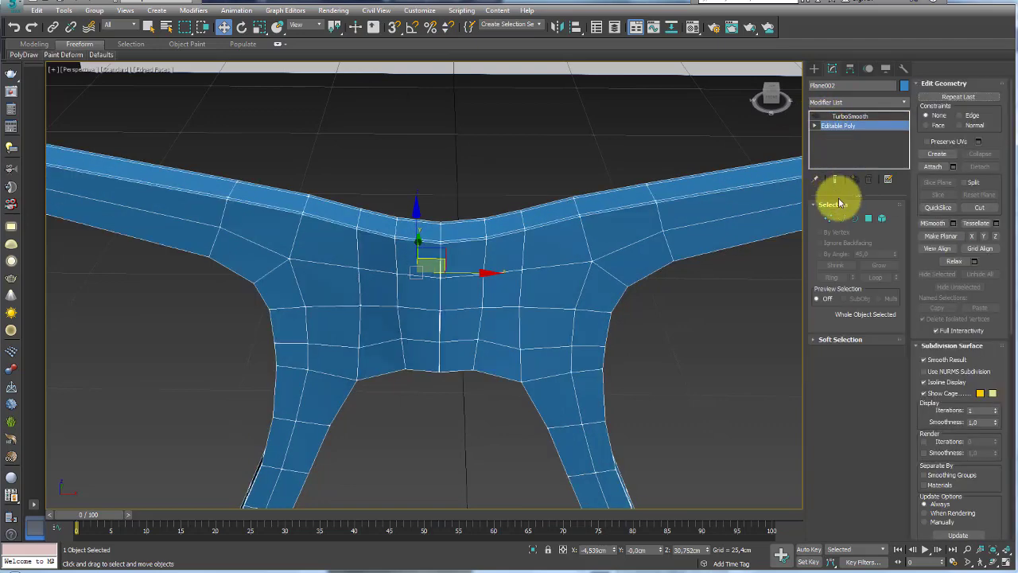
key("2")
scroll(398, 273, "up", 5)
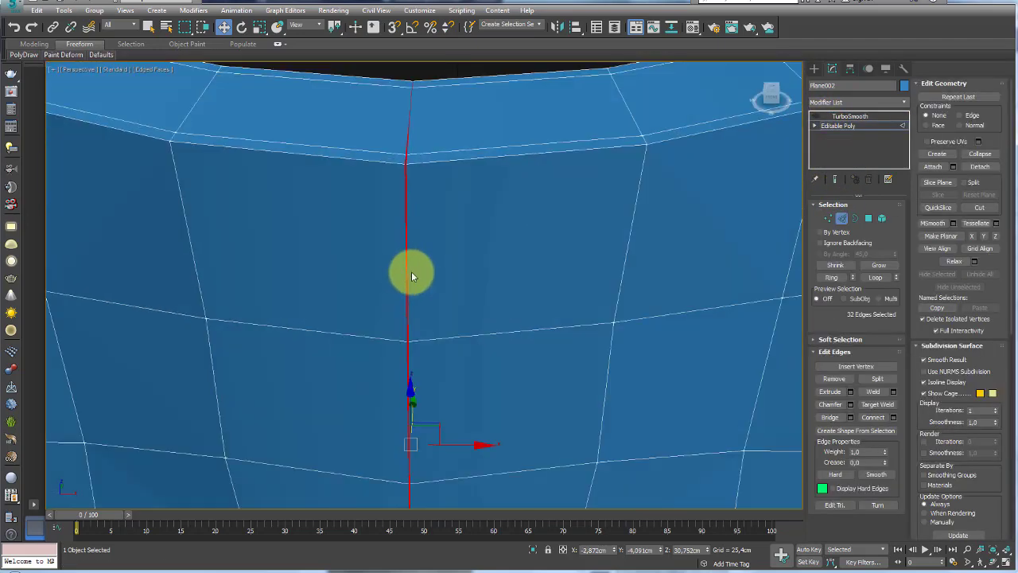
left_click(411, 271)
scroll(407, 272, "up", 5)
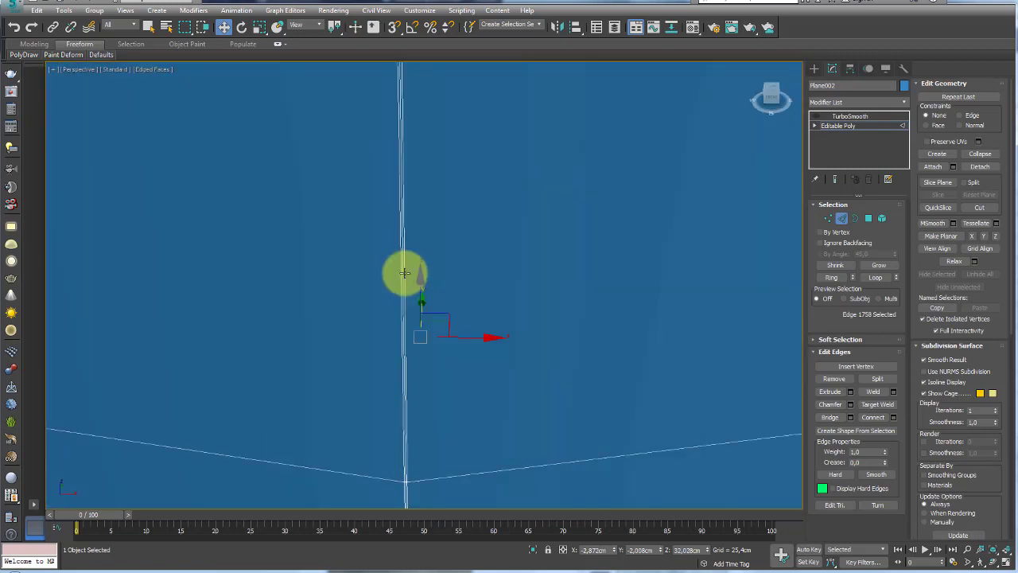
double_click(404, 273)
scroll(400, 276, "down", 3)
scroll(424, 278, "down", 3)
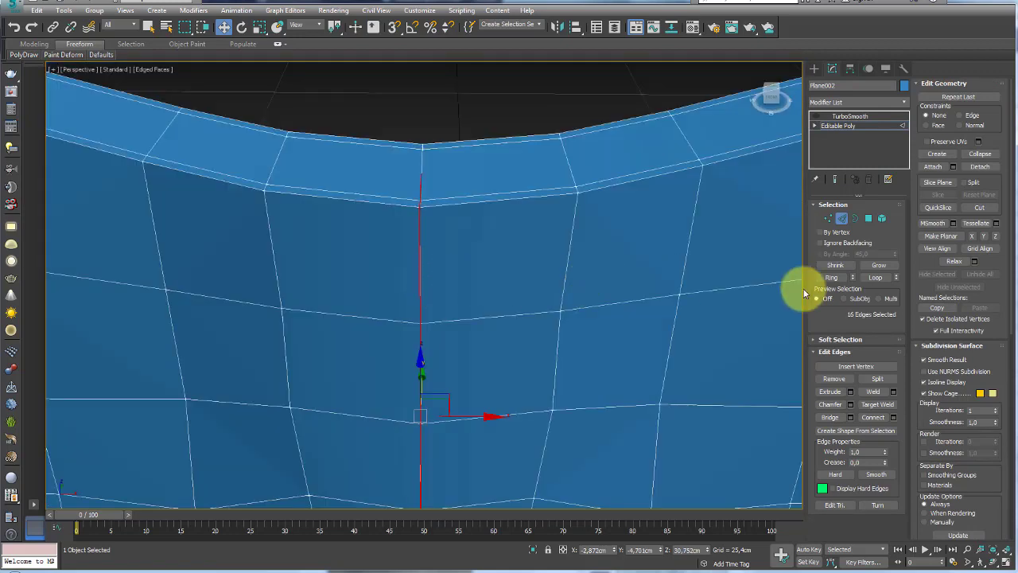
left_click(836, 380)
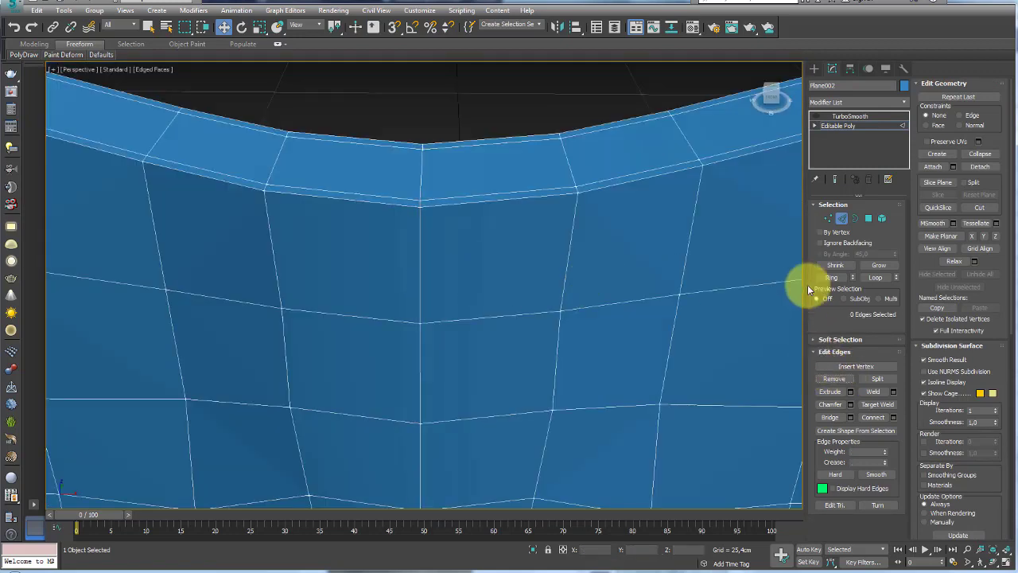
left_click(844, 117)
left_click(820, 119)
scroll(522, 178, "down", 5)
mouse_move(522, 178)
middle_mouse_down("alt")
mouse_move(502, 232)
mouse_move(536, 187)
mouse_move(548, 191)
middle_mouse_up("alt")
scroll(549, 190, "down", 3)
In Top view, rotate the temple piece 90 degrees
scroll(587, 221, "down", 5)
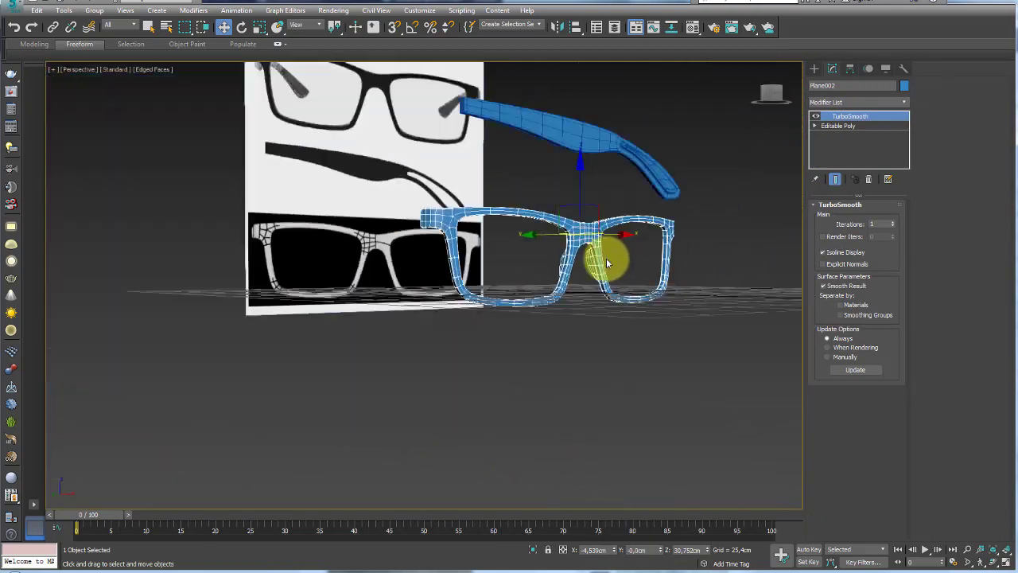
middle_click_drag(580, 253, 519, 249, "alt")
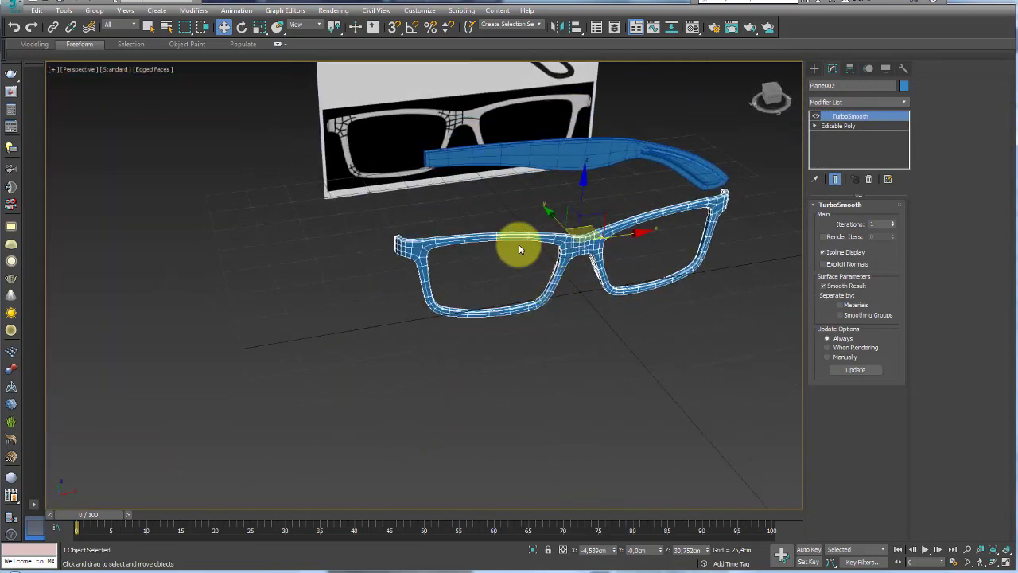
left_click(468, 156)
mouse_move(483, 178)
middle_mouse_down("alt")
mouse_move(543, 314)
mouse_move(537, 338)
middle_mouse_up("alt")
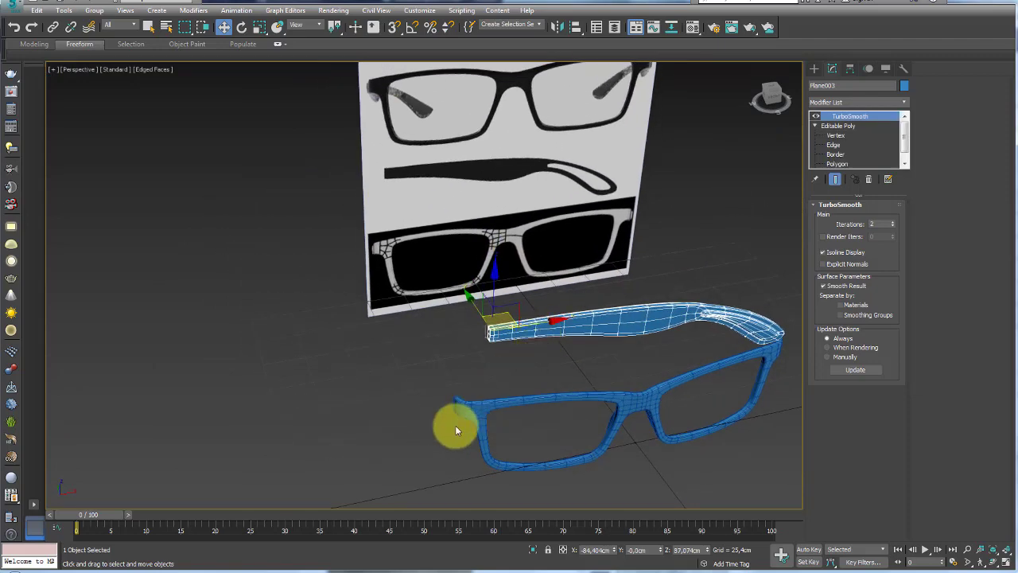
key("t")
middle_click_drag(463, 425, 517, 387)
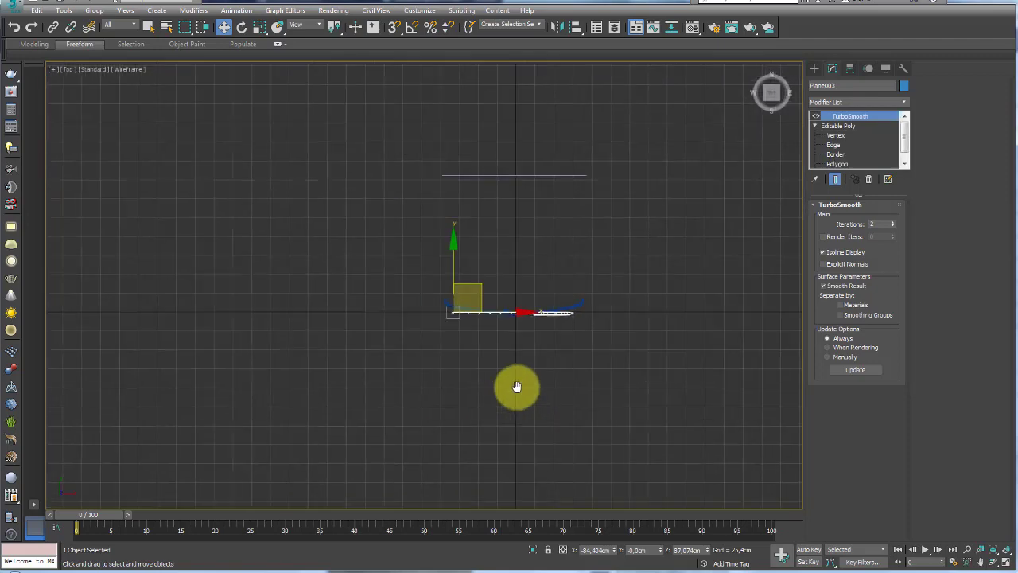
scroll(509, 334, "up", 3)
key("e")
mouse_move(418, 277)
left_mouse_down()
mouse_move(501, 221)
mouse_move(474, 271)
left_mouse_up()
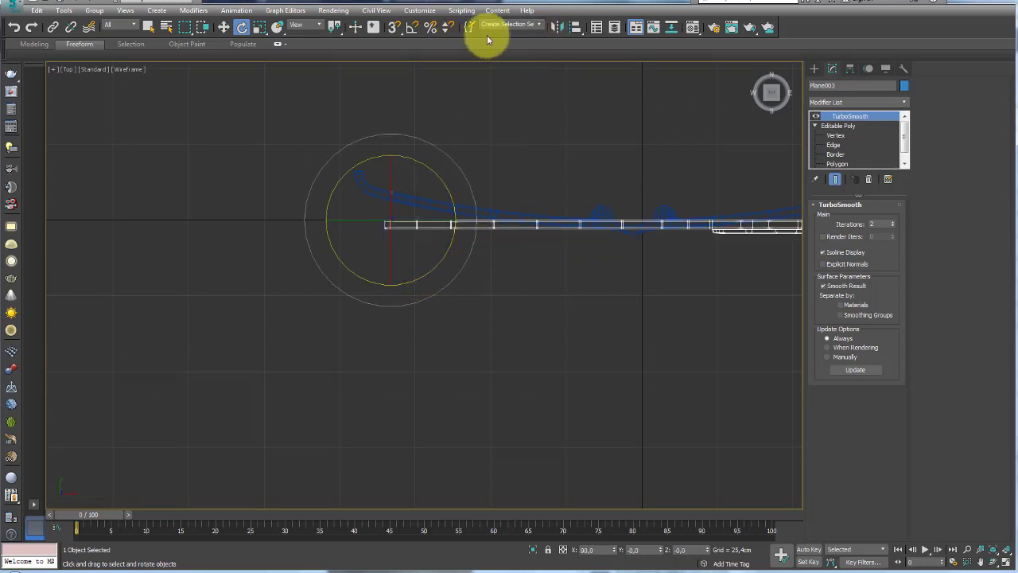
left_click_drag(439, 258, 472, 219)
Move and fine-tune the temple so its front end meets the frame's outer corner
key("w")
mouse_move(409, 198)
left_mouse_down()
mouse_move(387, 130)
mouse_move(348, 159)
mouse_move(389, 182)
mouse_move(378, 150)
left_mouse_up()
key("e")
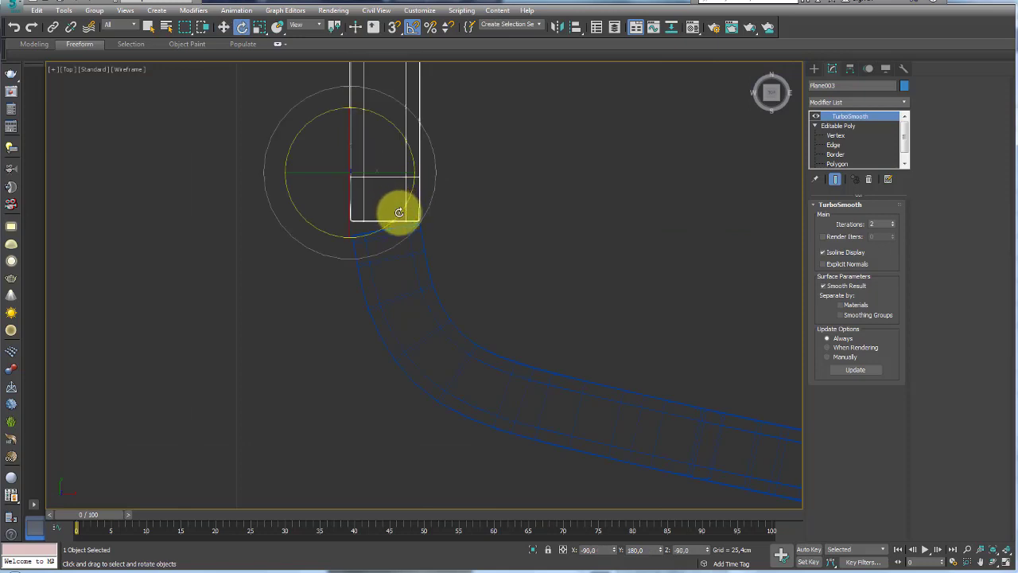
mouse_move(402, 213)
left_mouse_down()
mouse_move(370, 150)
mouse_move(404, 145)
left_mouse_up()
key("w")
key("e")
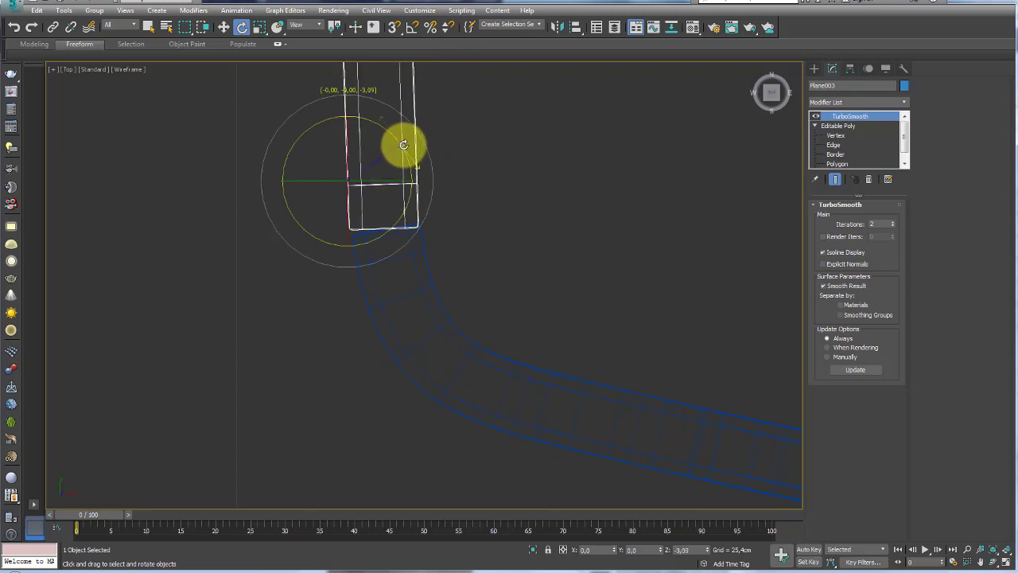
key("w")
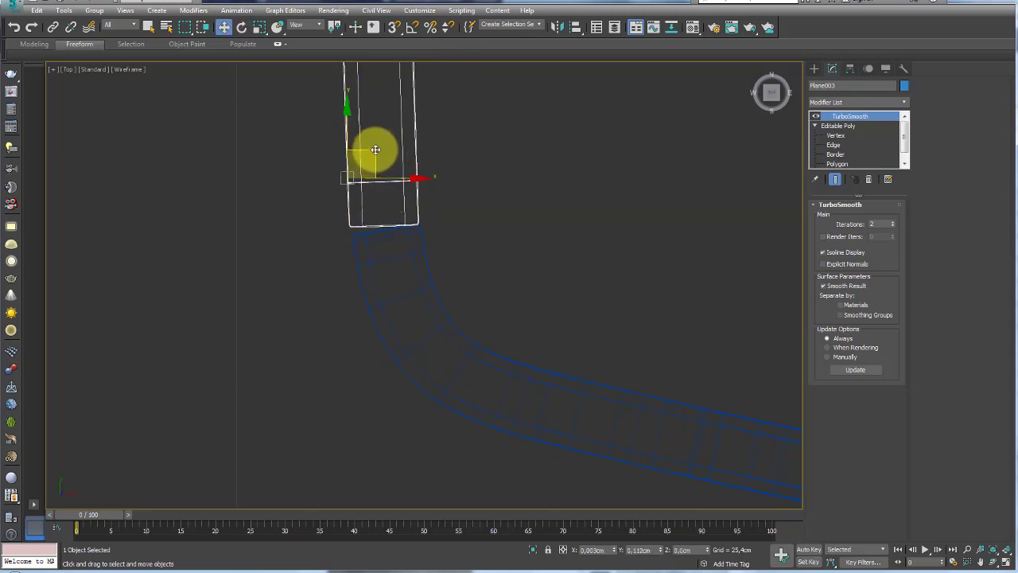
left_click_drag(374, 155, 376, 148)
scroll(421, 183, "down", 5)
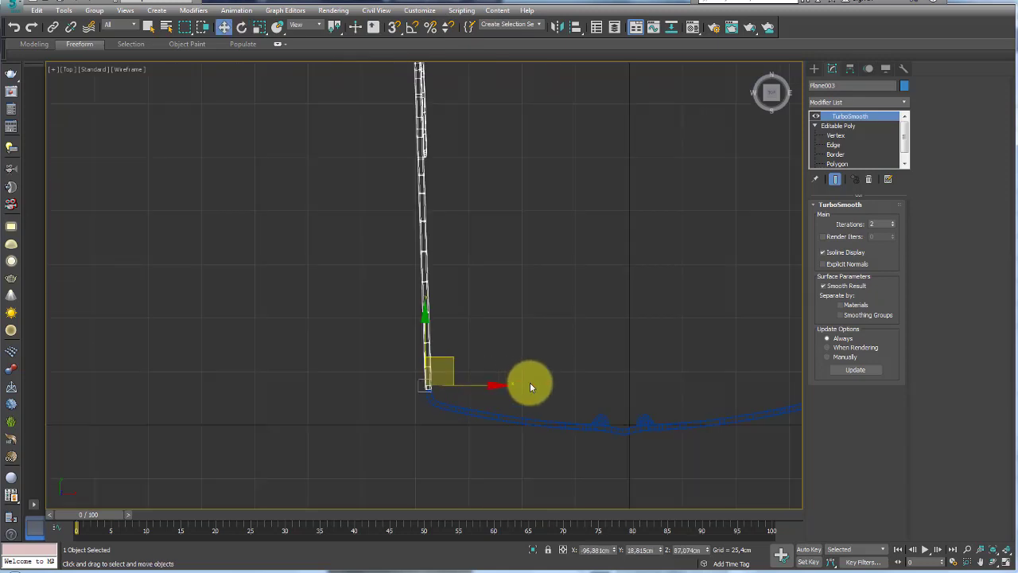
key("p")
mouse_move(575, 387)
middle_mouse_down("alt")
mouse_move(613, 382)
mouse_move(556, 311)
mouse_move(542, 183)
mouse_move(532, 270)
middle_mouse_up("alt")
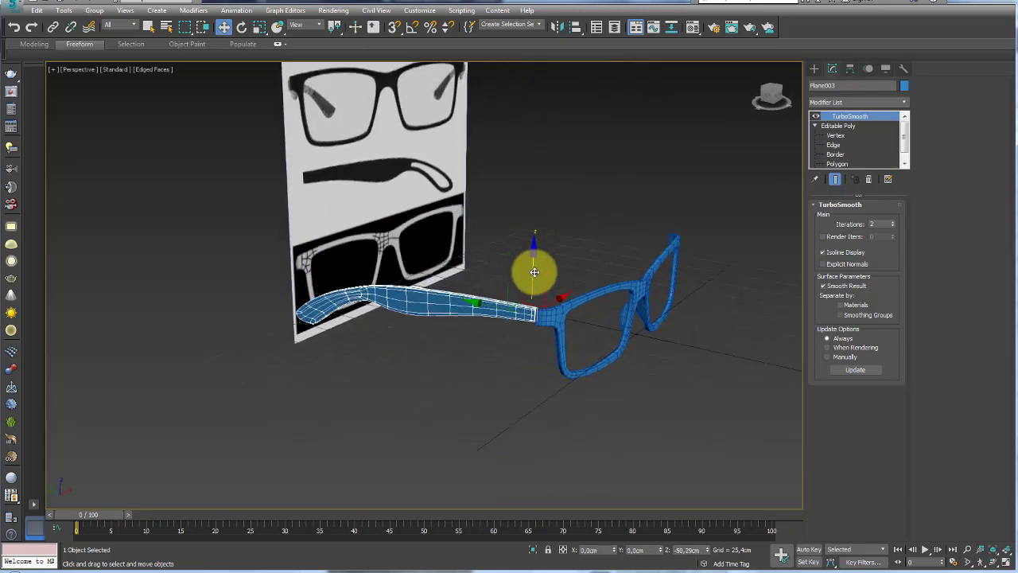
Nudge the temple against the frame and select the frame front for editing
scroll(532, 271, "up", 3)
scroll(540, 305, "up", 4)
middle_click_drag(533, 321, 546, 185, "alt")
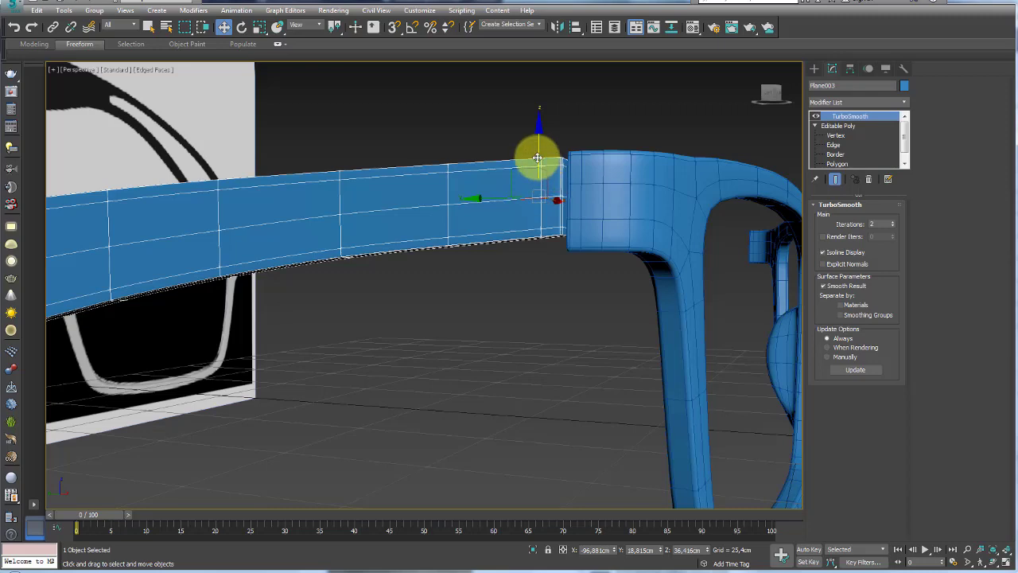
left_click_drag(537, 158, 541, 161)
mouse_move(541, 161)
middle_mouse_down("alt")
mouse_move(552, 186)
mouse_move(589, 210)
middle_mouse_up("alt")
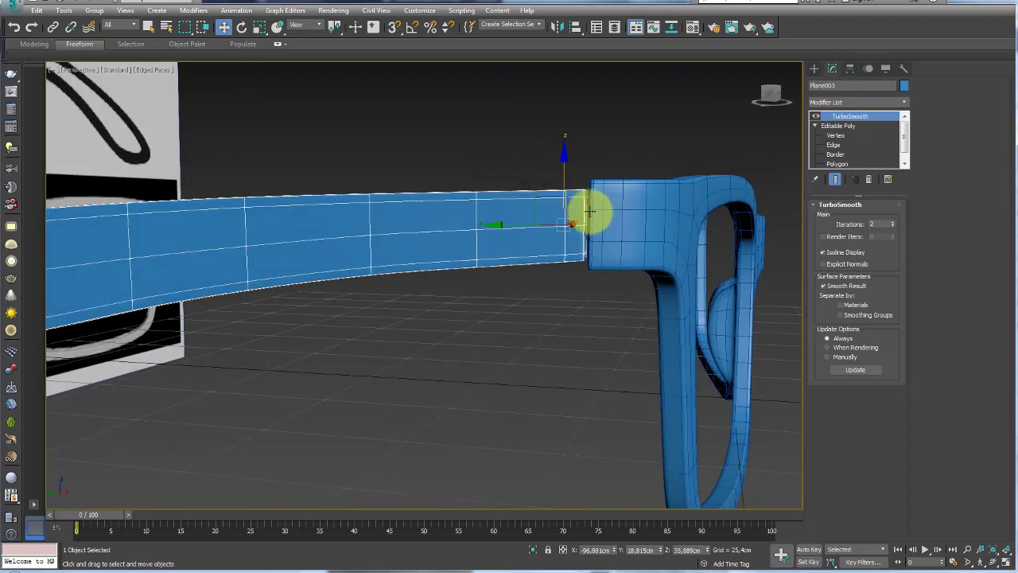
left_click(607, 228)
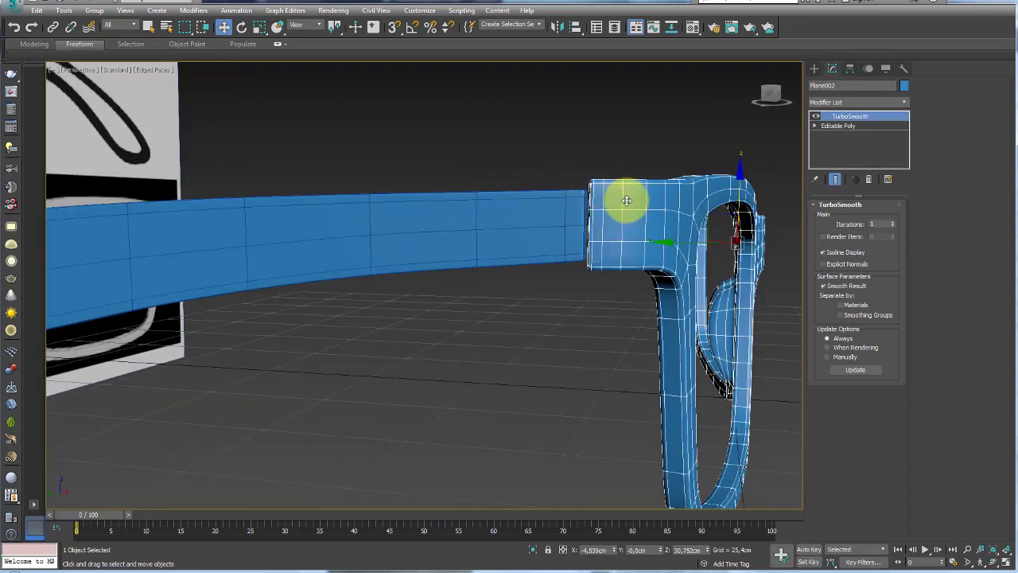
left_click(574, 229)
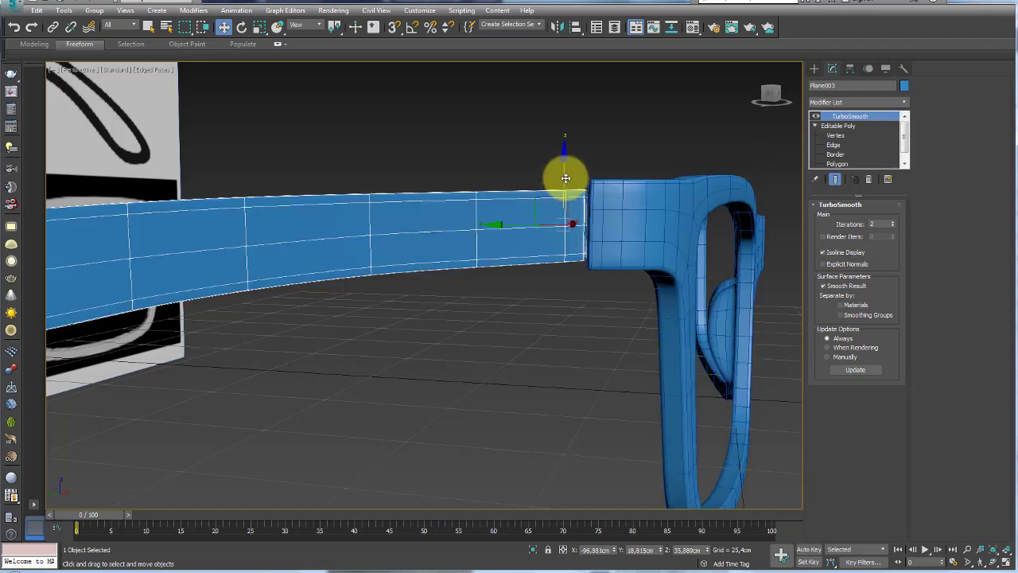
left_click(601, 221)
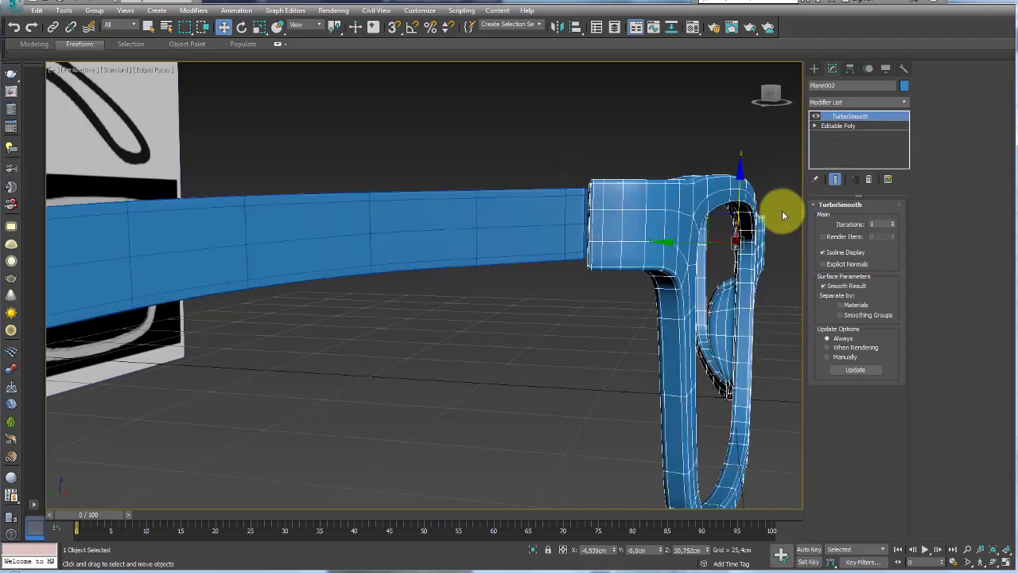
Select the 28 vertices at the frame's hinge end in Editable Poly vertex mode
left_click(830, 125)
left_click(828, 218)
middle_click_drag(514, 155, 518, 167, "alt")
left_click_drag(556, 289, 556, 290)
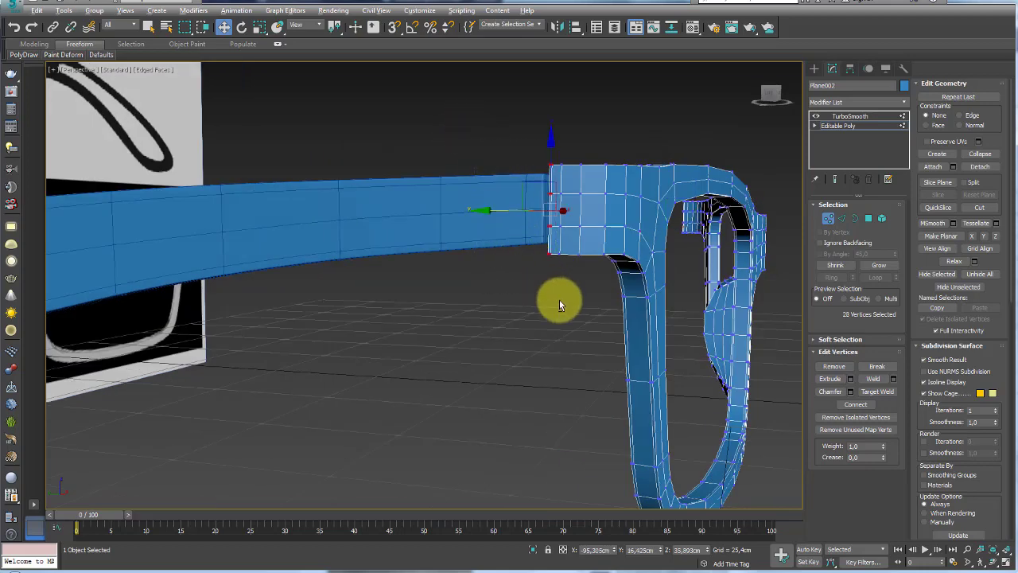
mouse_move(559, 300)
middle_mouse_down("alt")
mouse_move(579, 353)
mouse_move(572, 310)
middle_mouse_up("alt")
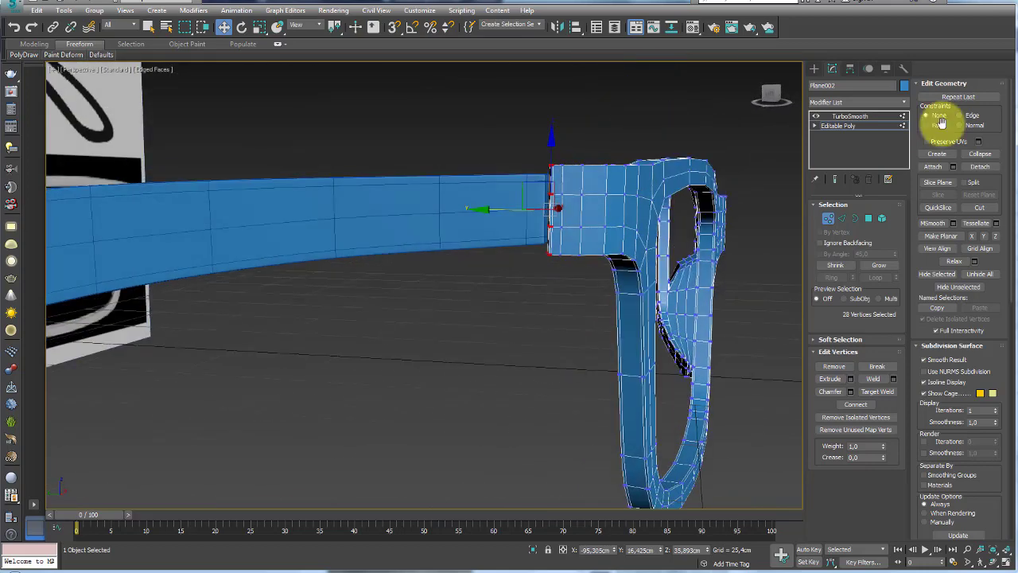
Enable Soft Selection with 6.604 cm falloff and scale the hinge end to match the temple
left_click(820, 340)
left_click(925, 97)
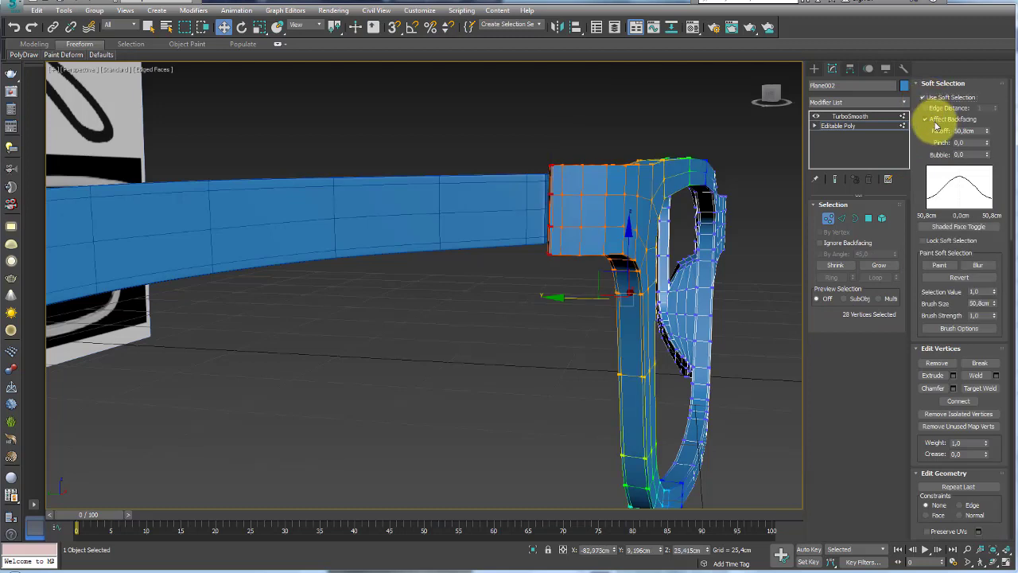
left_click_drag(986, 131, 989, 179)
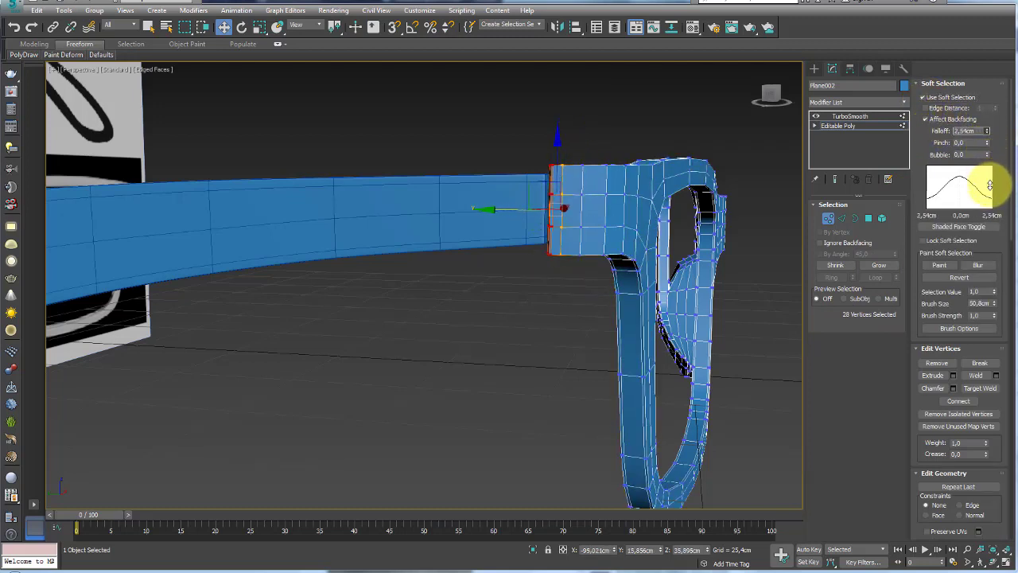
key("e")
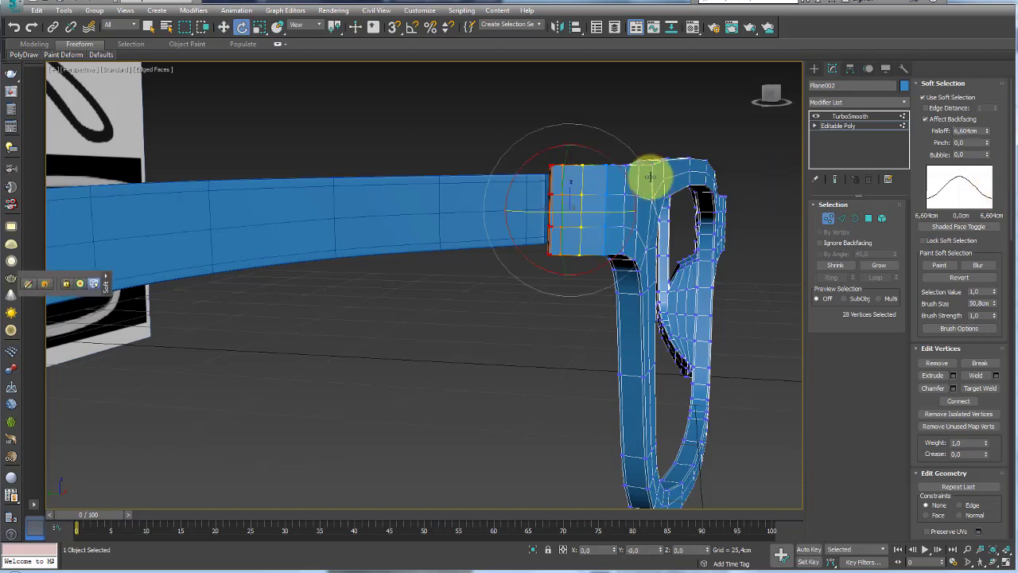
key("r")
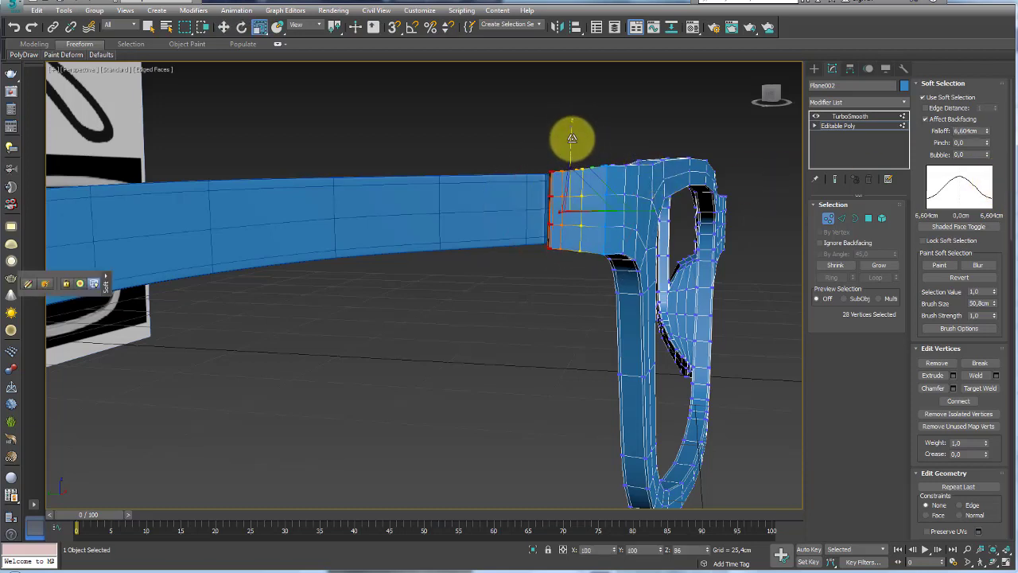
key("w")
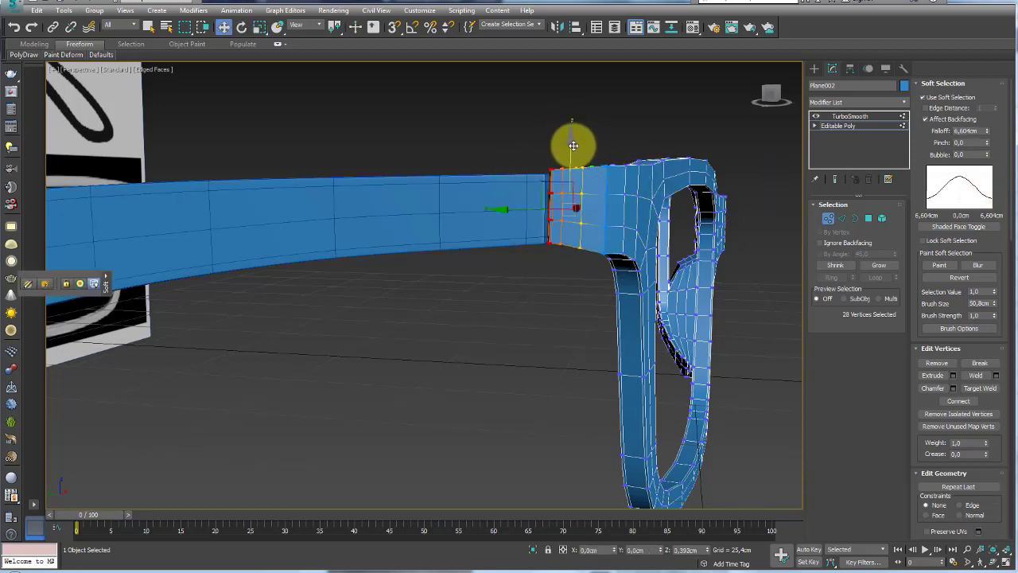
key("e")
key("r")
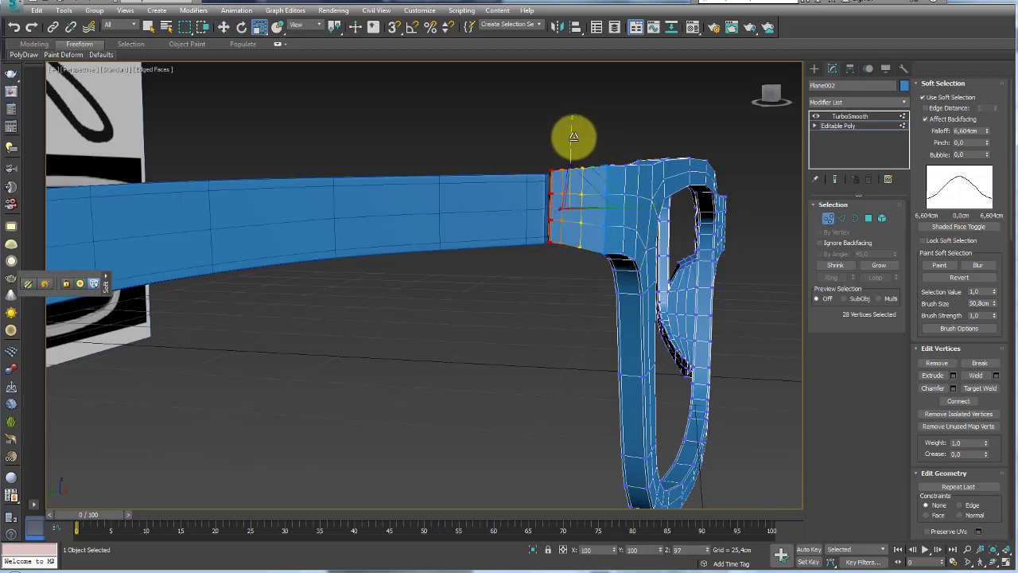
left_click(851, 117)
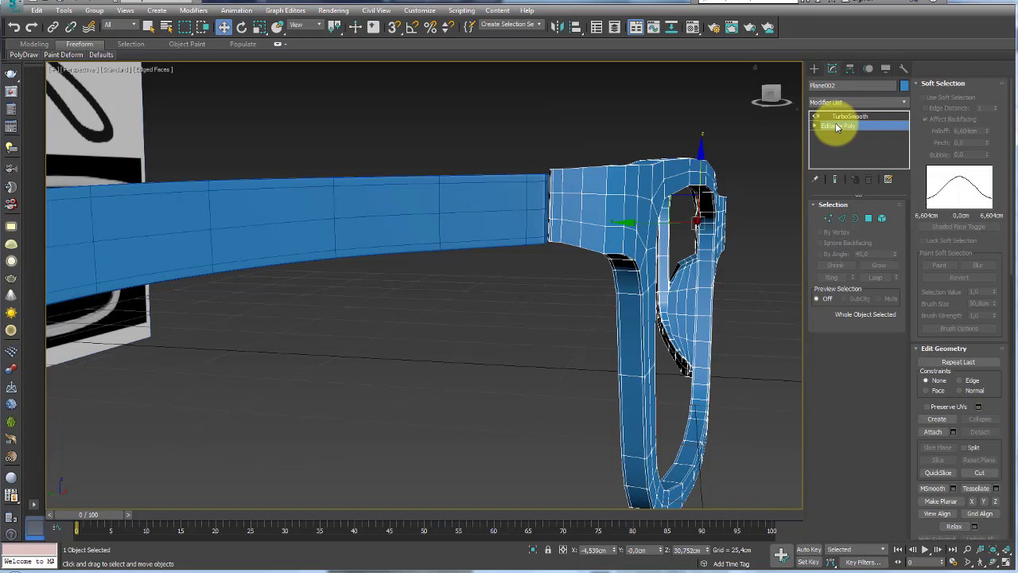
Inspect the joint between the temple and the frame front, then zoom out to the whole pair
left_click(477, 198)
middle_click_drag(521, 173, 527, 154, "alt")
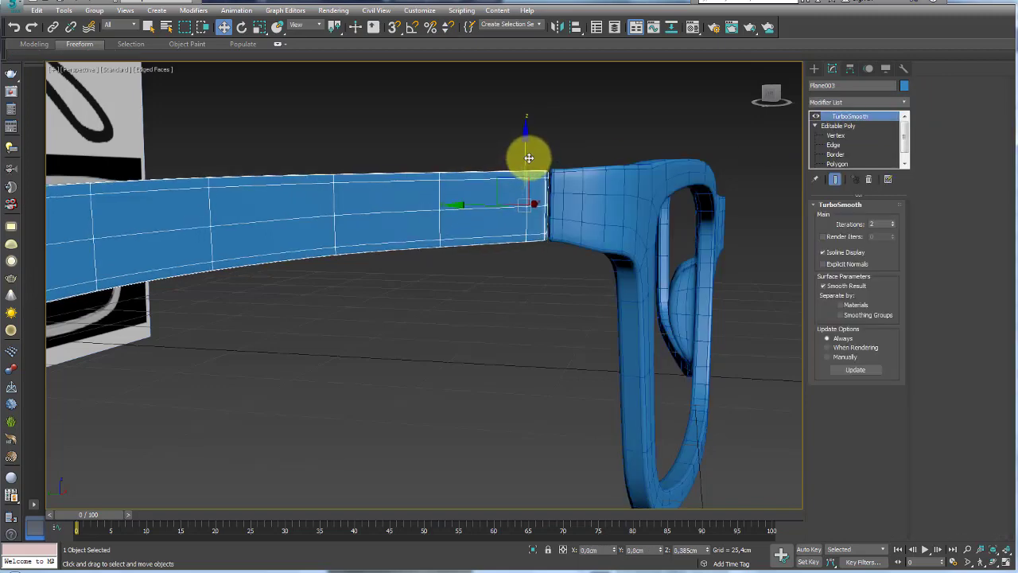
left_click(569, 194)
mouse_move(569, 194)
middle_mouse_down("alt")
mouse_move(579, 200)
mouse_move(563, 223)
middle_mouse_up("alt")
left_click(570, 222)
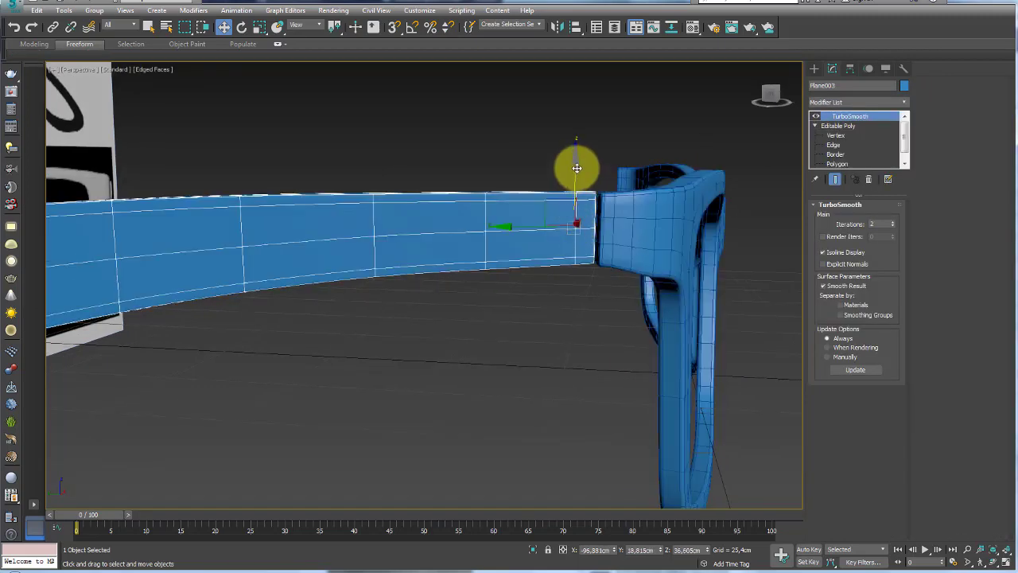
middle_click_drag(643, 260, 585, 253, "alt")
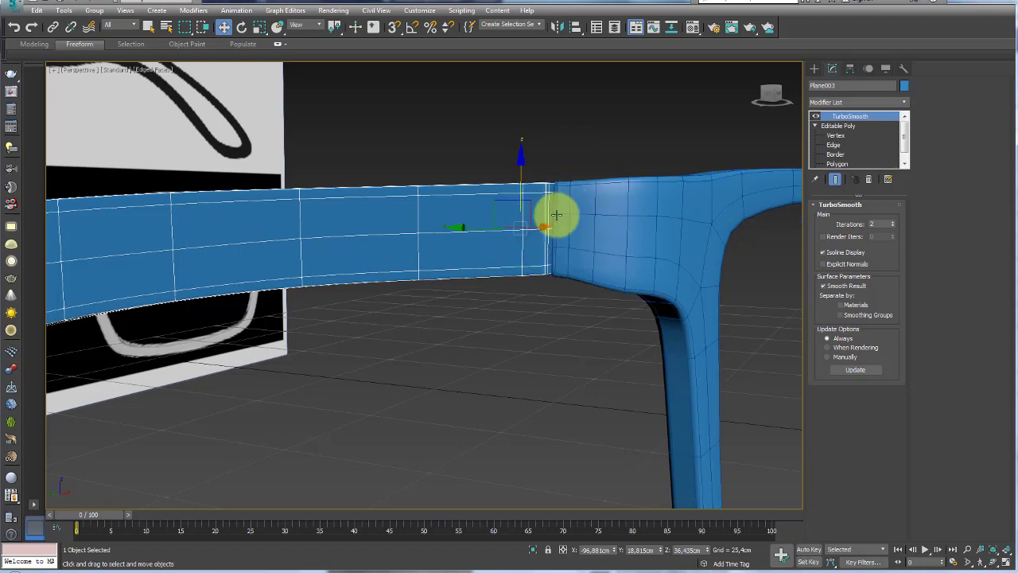
scroll(556, 215, "down", 5)
mouse_move(613, 220)
middle_mouse_down("alt")
mouse_move(566, 291)
mouse_move(575, 263)
mouse_move(562, 351)
mouse_move(546, 277)
mouse_move(549, 296)
middle_mouse_up("alt")
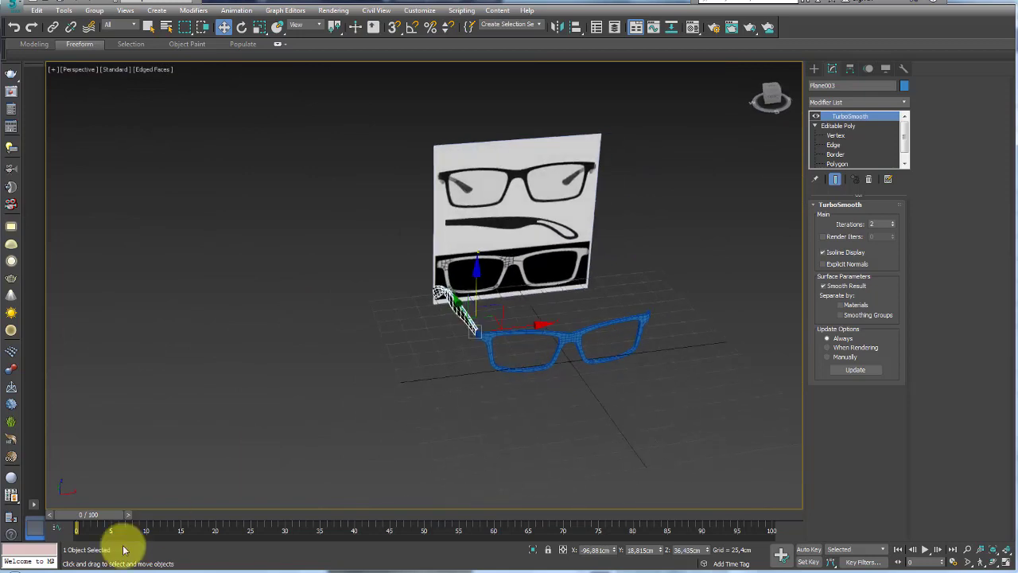
Drag cabeca.OBJ from the project folder into the viewport and import it
left_click(23, 569)
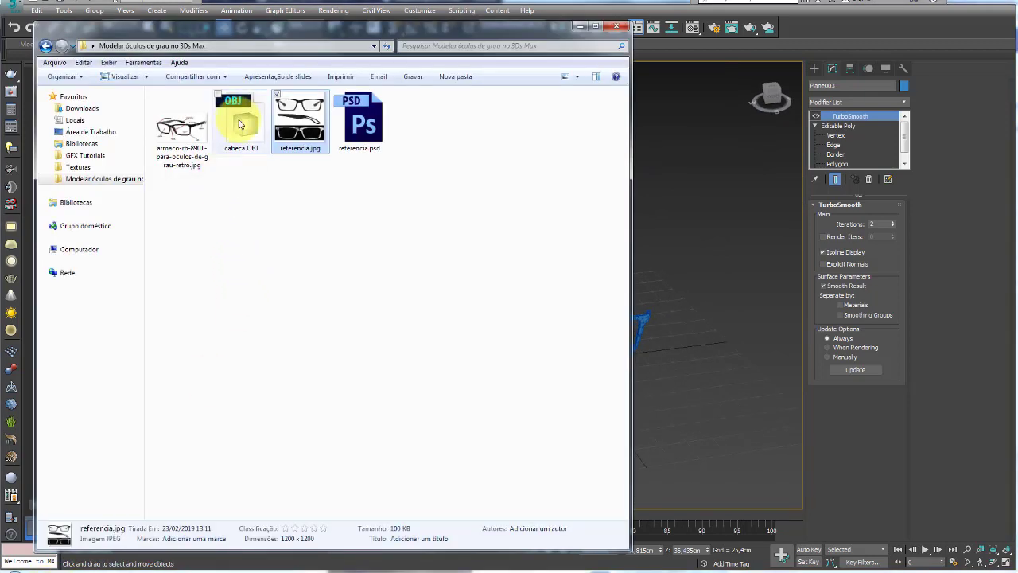
mouse_move(241, 123)
left_mouse_down()
mouse_move(580, 254)
mouse_move(699, 248)
left_mouse_up()
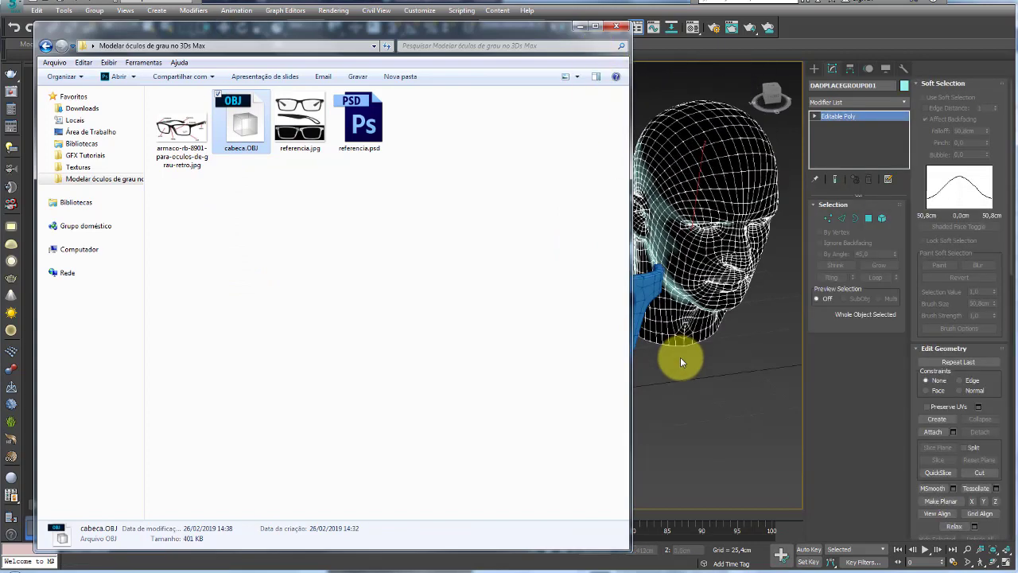
left_click(680, 362)
middle_click_drag(644, 211, 756, 219, "alt")
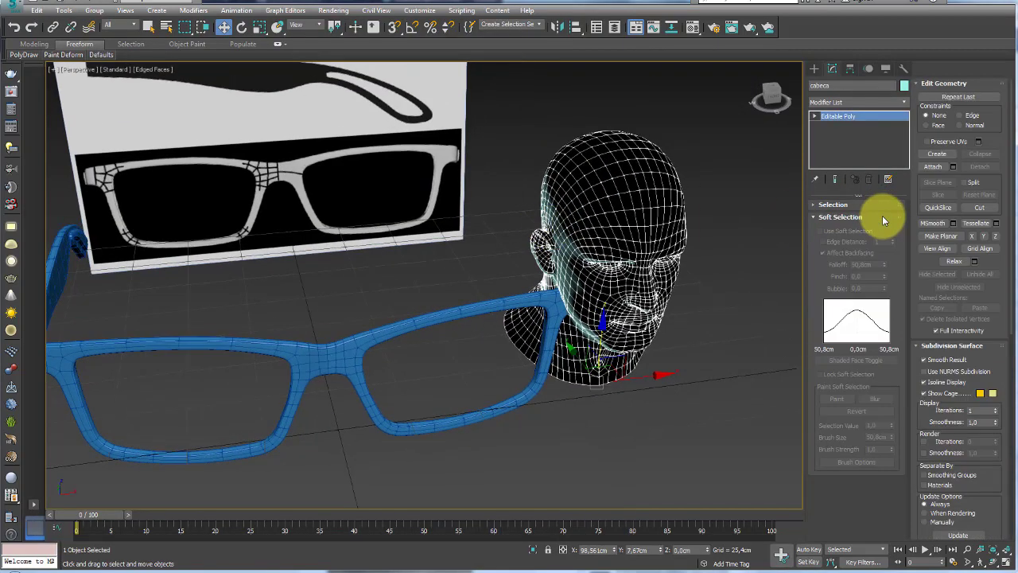
Select every element of the head mesh and return to object level
left_click(833, 204)
left_click(881, 218)
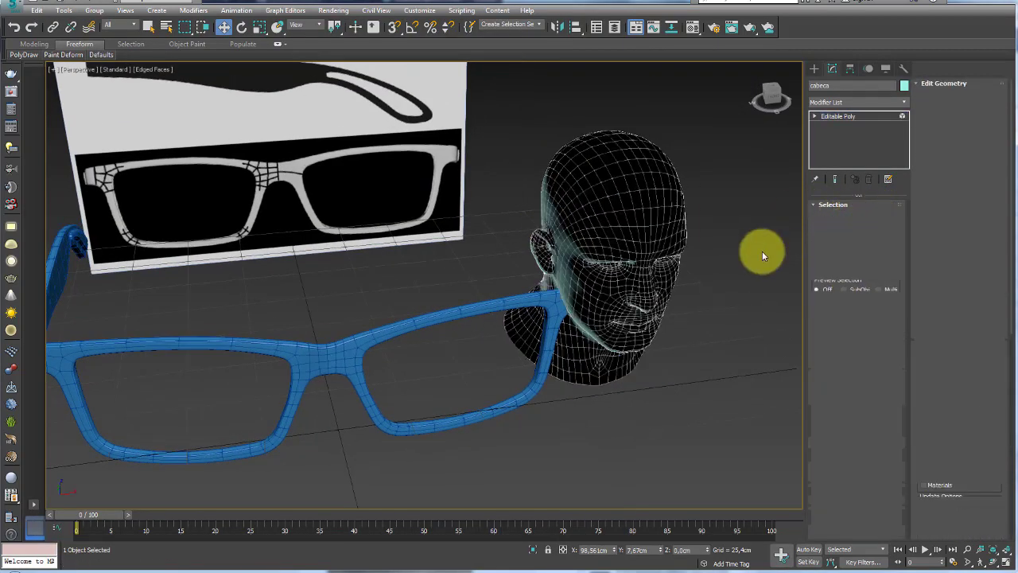
key("ctrl+a")
left_click(881, 218)
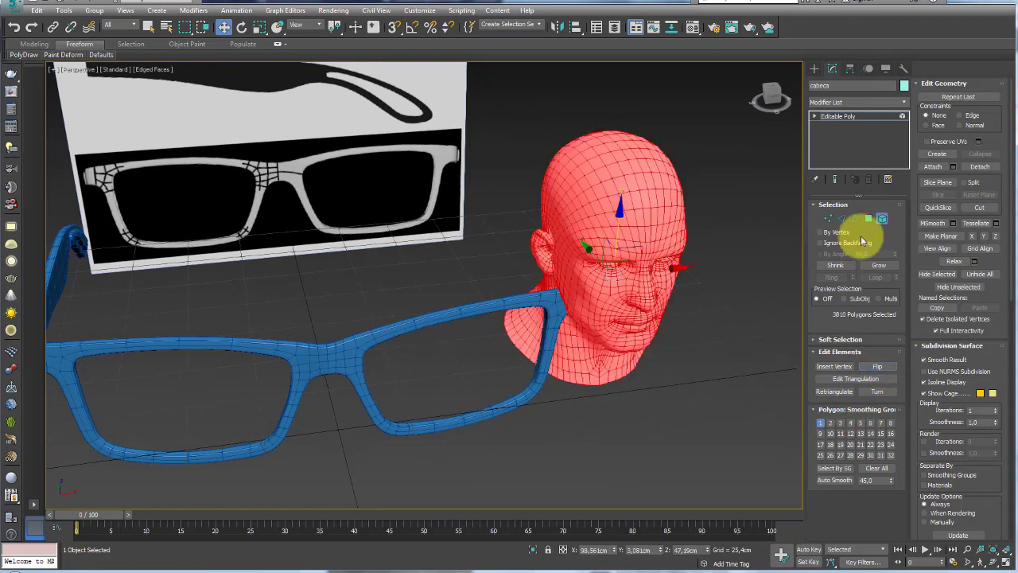
left_click(839, 116)
scroll(578, 259, "down", 5)
middle_click_drag(573, 336, 525, 259, "alt")
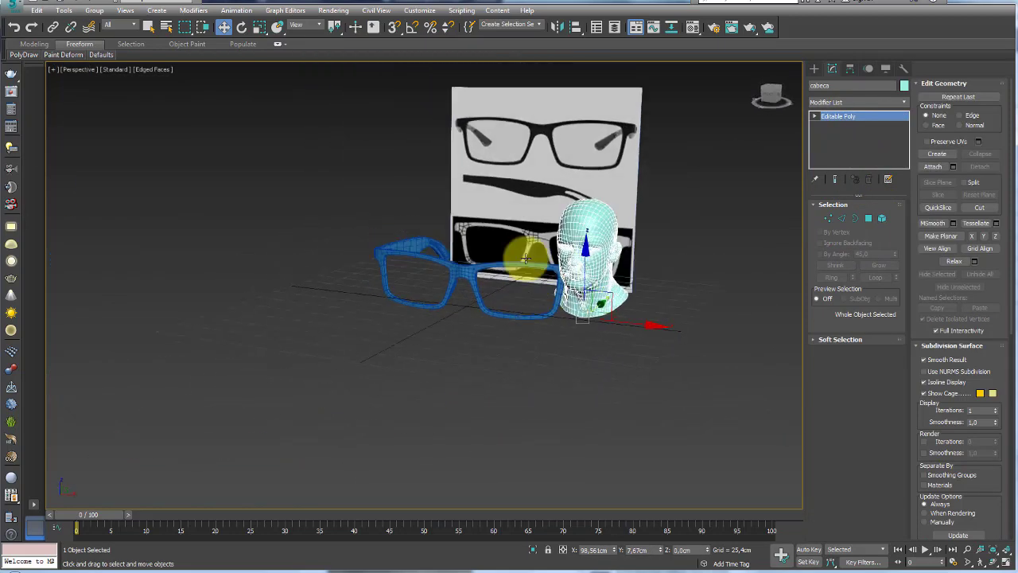
Align the head to the glasses frame on all axes, head centre to frame pivot point
key("alt+a")
left_click(457, 272)
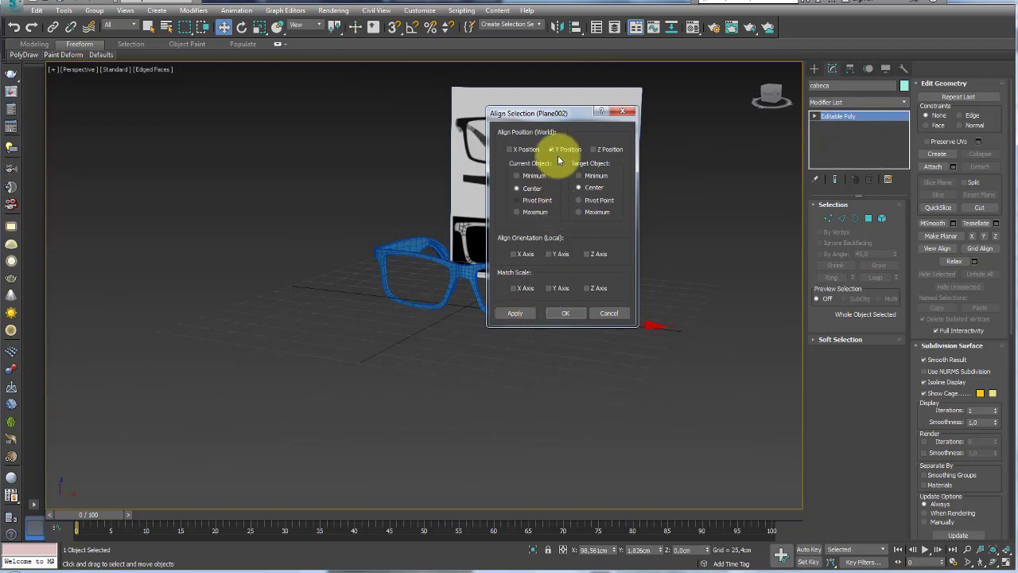
left_click_drag(544, 117, 699, 140)
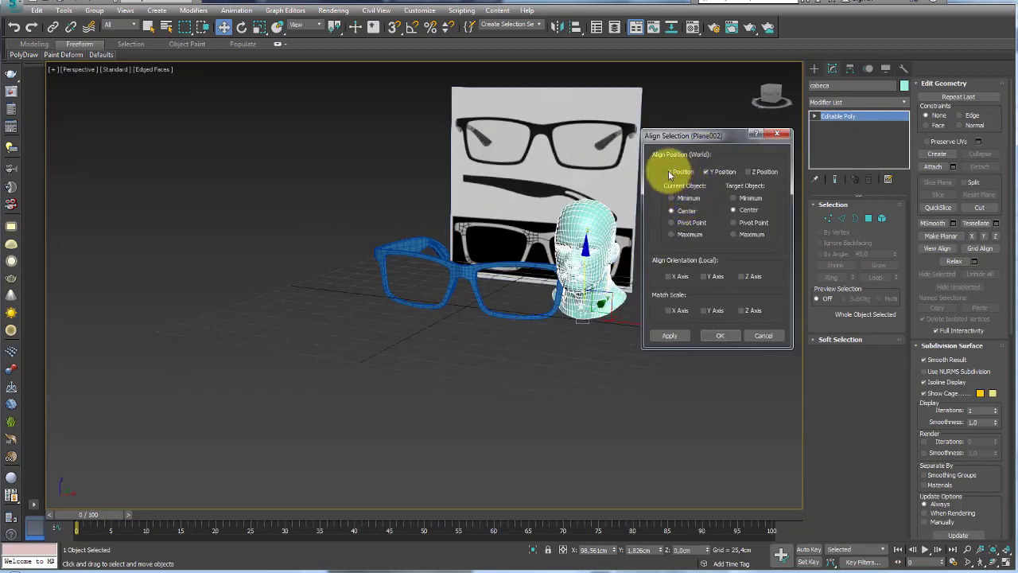
left_click(672, 172)
left_click(749, 172)
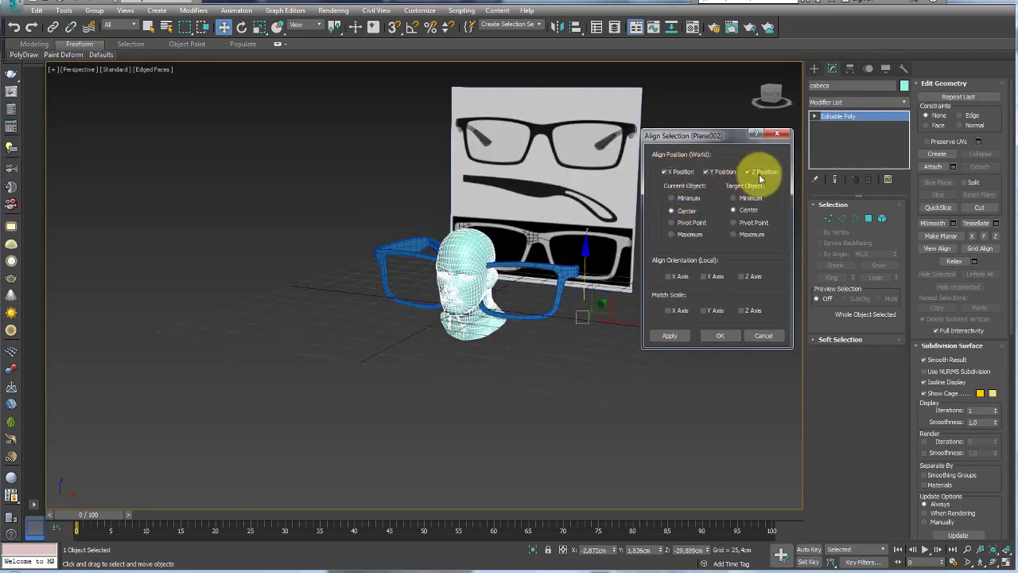
left_click(673, 223)
left_click(733, 223)
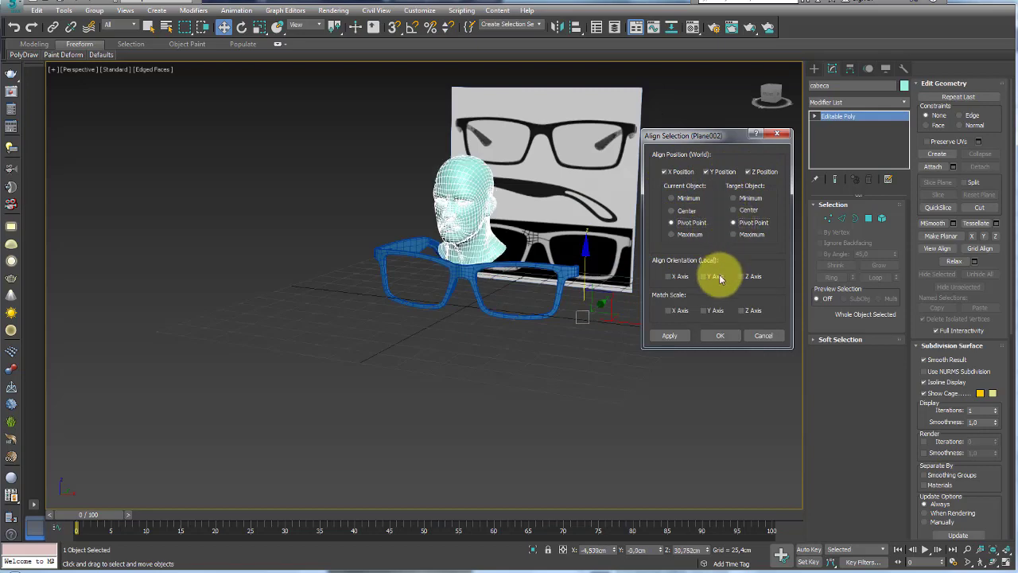
left_click(682, 211)
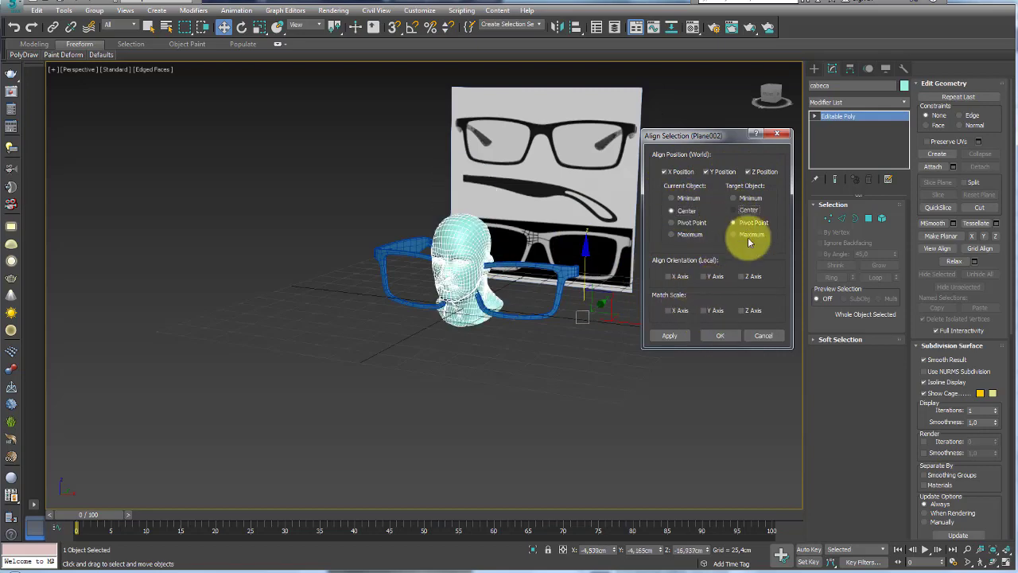
left_click(721, 335)
middle_click_drag(701, 334, 503, 258, "alt")
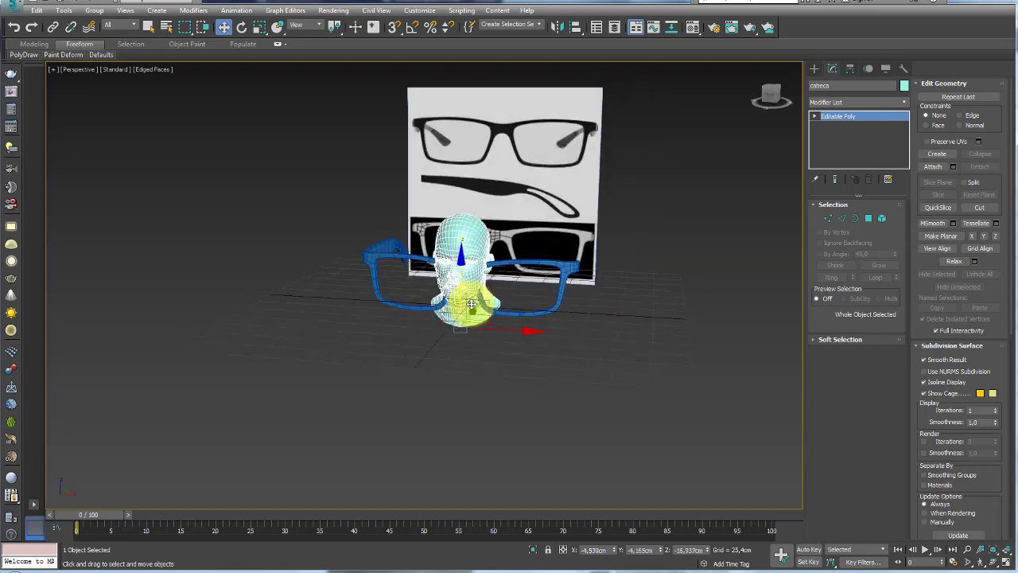
left_click(578, 29)
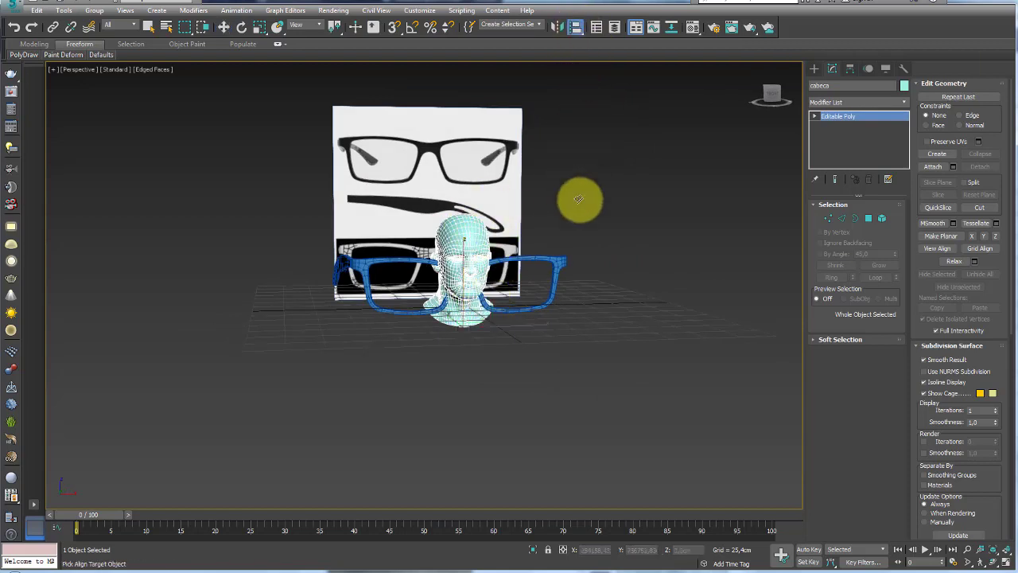
left_click(718, 336)
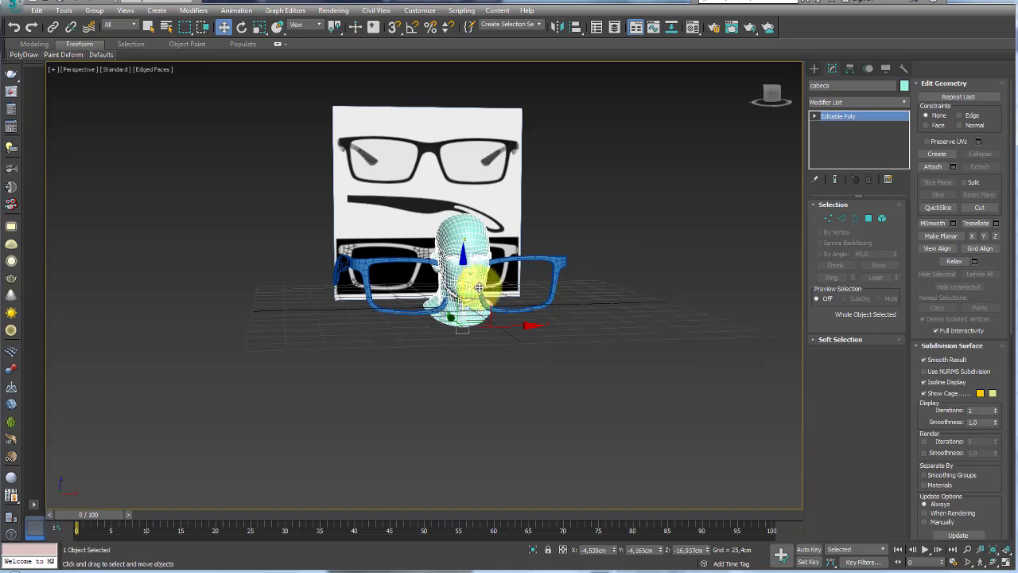
Scale the cabeca head up twice and drag it down beneath the glasses
left_click_drag(468, 256, 470, 220)
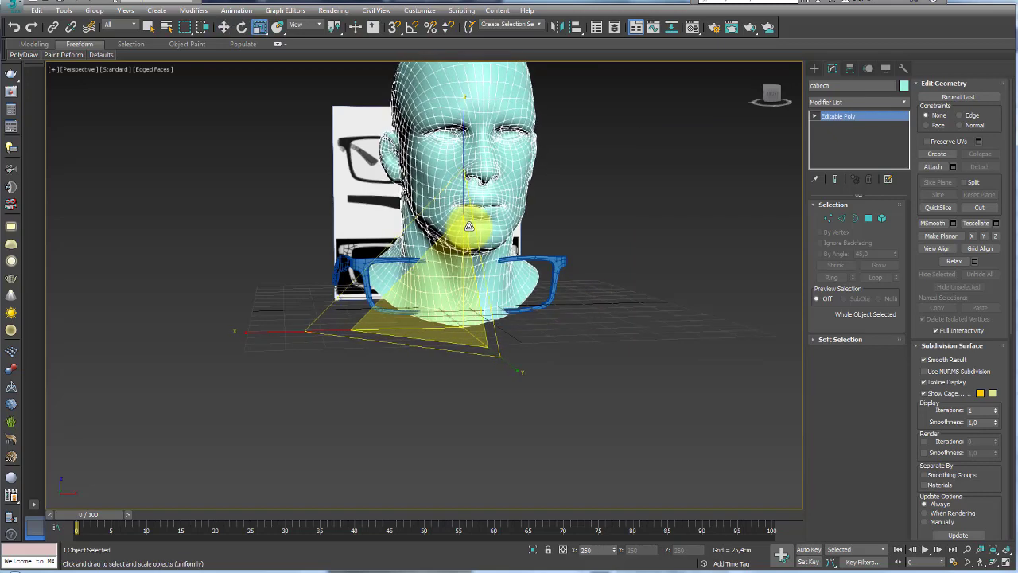
key("w")
left_click_drag(462, 284, 454, 375)
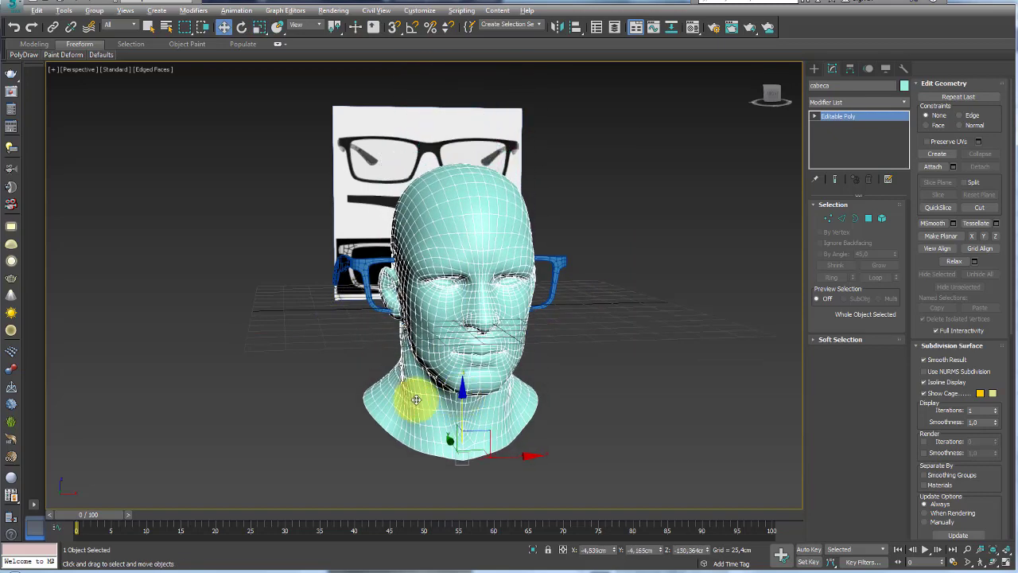
mouse_move(409, 398)
middle_mouse_down("alt")
mouse_move(421, 427)
mouse_move(393, 411)
middle_mouse_up("alt")
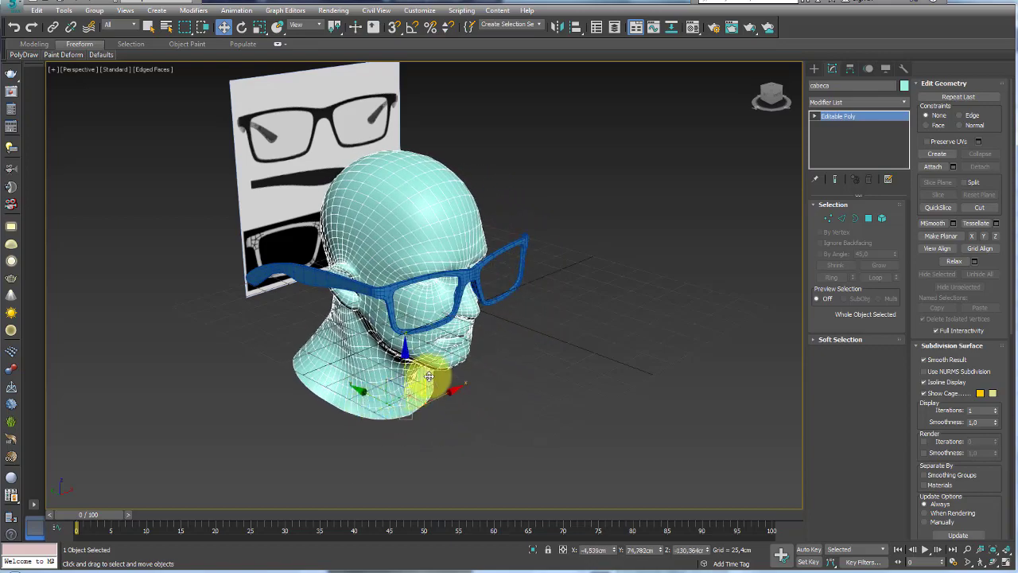
left_click_drag(407, 419, 409, 382)
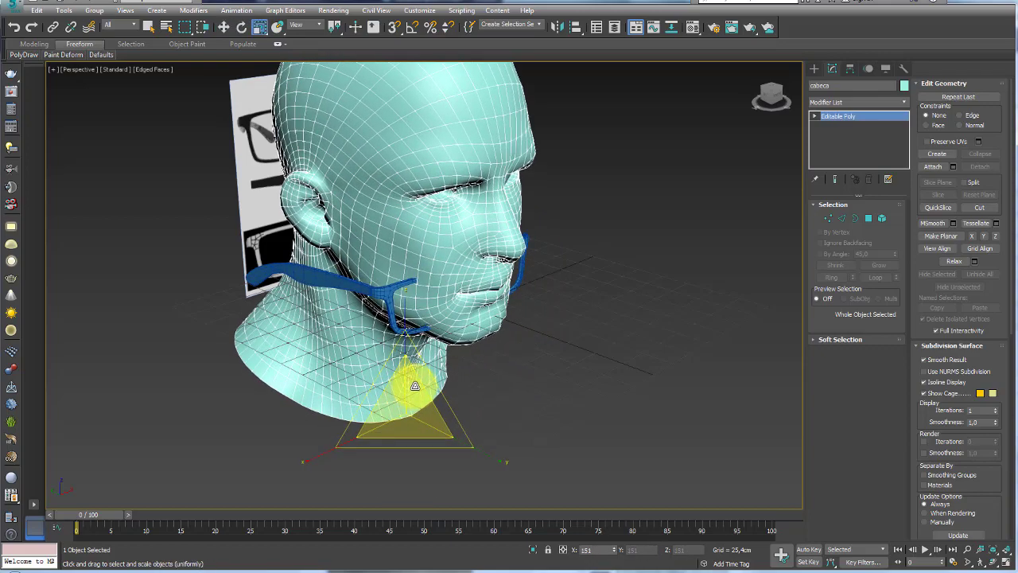
key("w")
mouse_move(428, 363)
middle_mouse_down("alt")
mouse_move(398, 357)
mouse_move(397, 470)
mouse_move(392, 452)
mouse_move(474, 364)
mouse_move(398, 432)
mouse_move(363, 432)
mouse_move(376, 368)
mouse_move(427, 318)
mouse_move(409, 336)
mouse_move(546, 291)
mouse_move(521, 348)
mouse_move(505, 350)
mouse_move(510, 338)
middle_mouse_up("alt")
key("r")
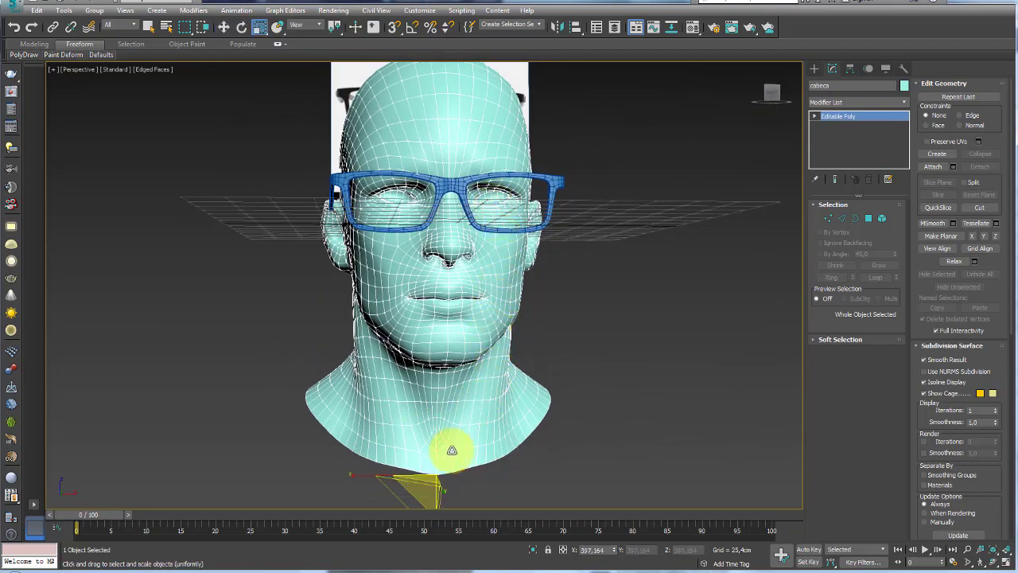
middle_click_drag(425, 497, 432, 484, "alt")
scroll(436, 430, "up", 5)
key("w")
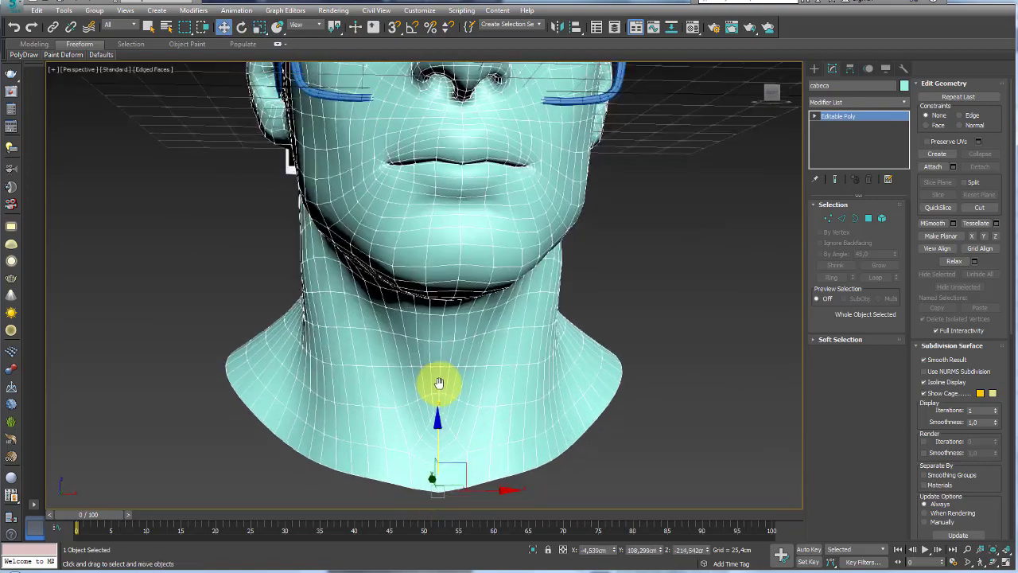
scroll(443, 411, "down", 3)
Raise the head's pivot to the glasses' level using Affect Pivot Only
middle_click_drag(504, 281, 604, 207, "alt")
left_click(849, 68)
left_click(857, 144)
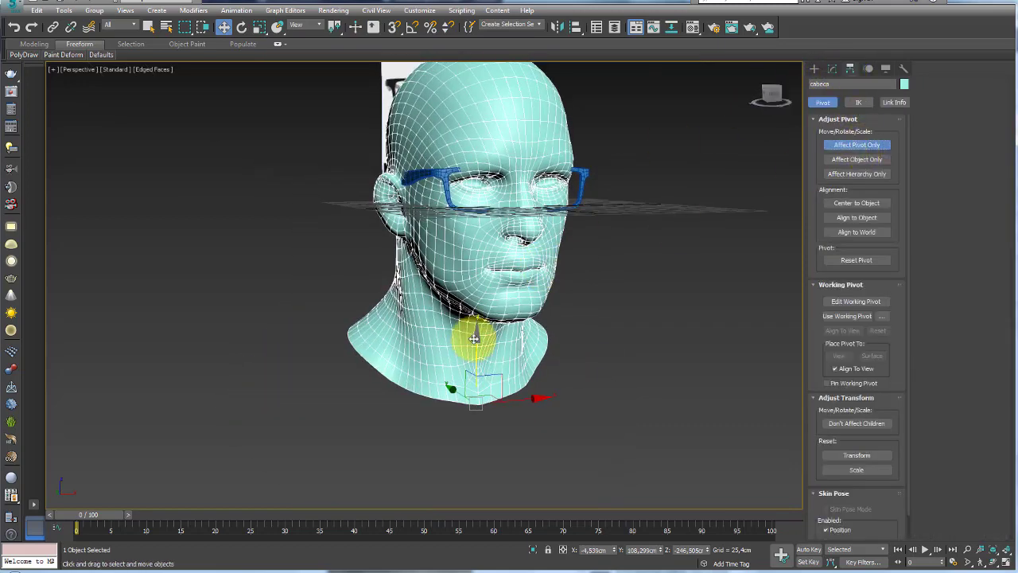
mouse_move(480, 130)
middle_mouse_down("alt")
mouse_move(484, 175)
mouse_move(445, 178)
middle_mouse_up("alt")
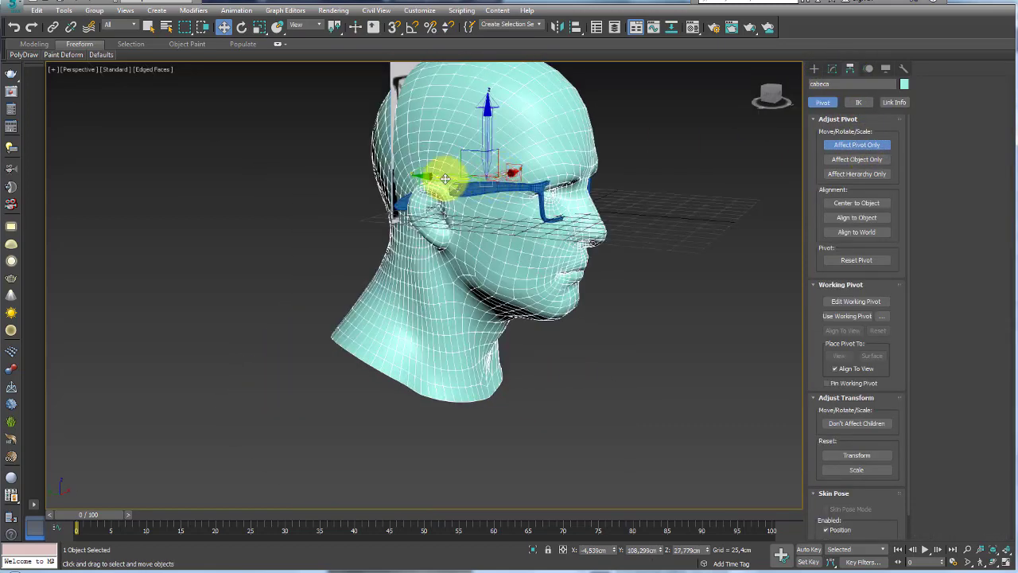
left_click(862, 145)
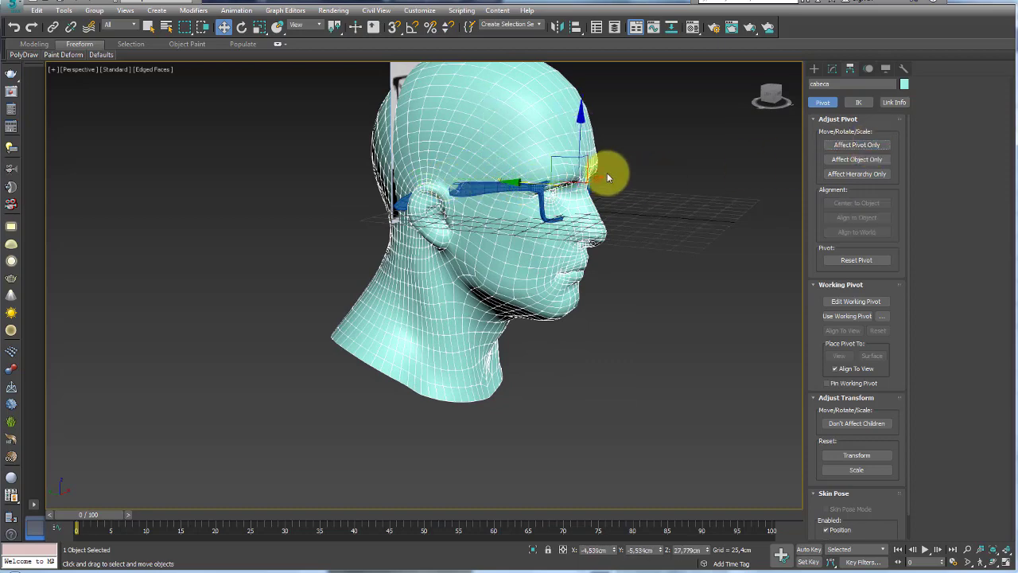
Move the head down, left and back up so the glasses rest across the eyes
middle_click_drag(609, 170, 522, 164, "alt")
scroll(491, 155, "up", 3)
left_click_drag(491, 156, 482, 169)
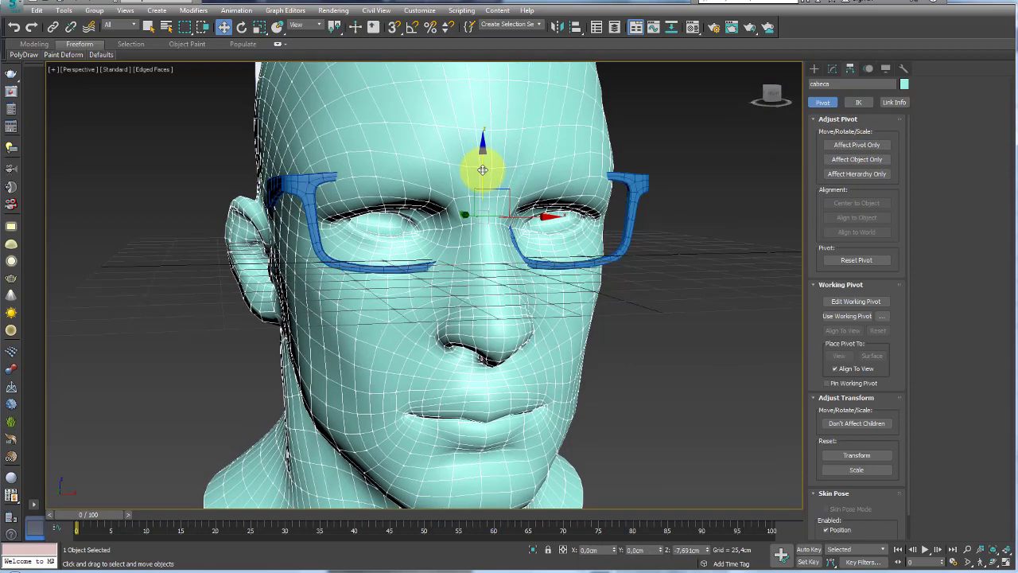
key("w")
mouse_move(477, 205)
middle_mouse_down("alt")
mouse_move(488, 262)
mouse_move(580, 238)
mouse_move(582, 255)
mouse_move(557, 249)
mouse_move(602, 255)
mouse_move(422, 193)
middle_mouse_up("alt")
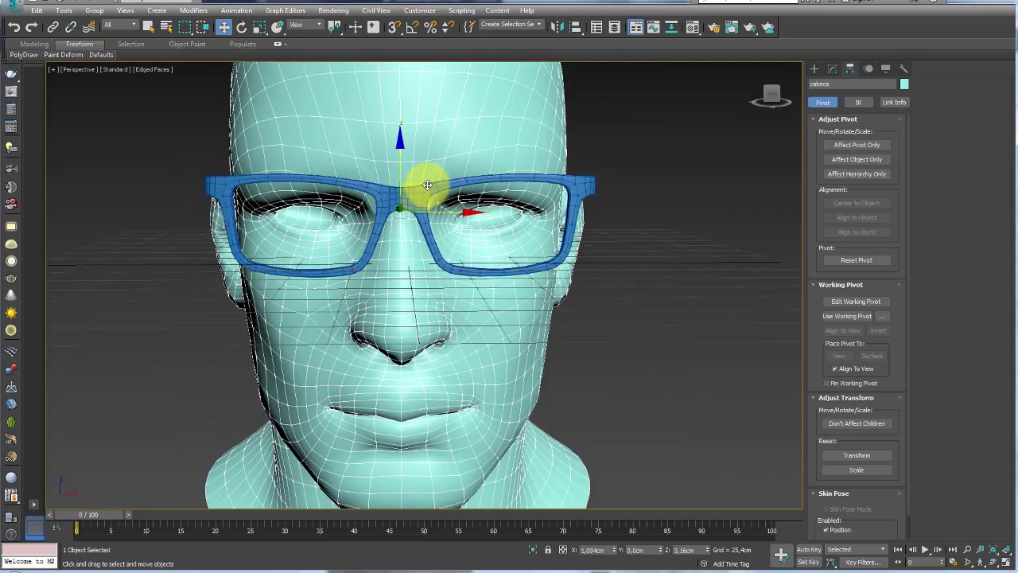
left_click_drag(423, 186, 426, 175)
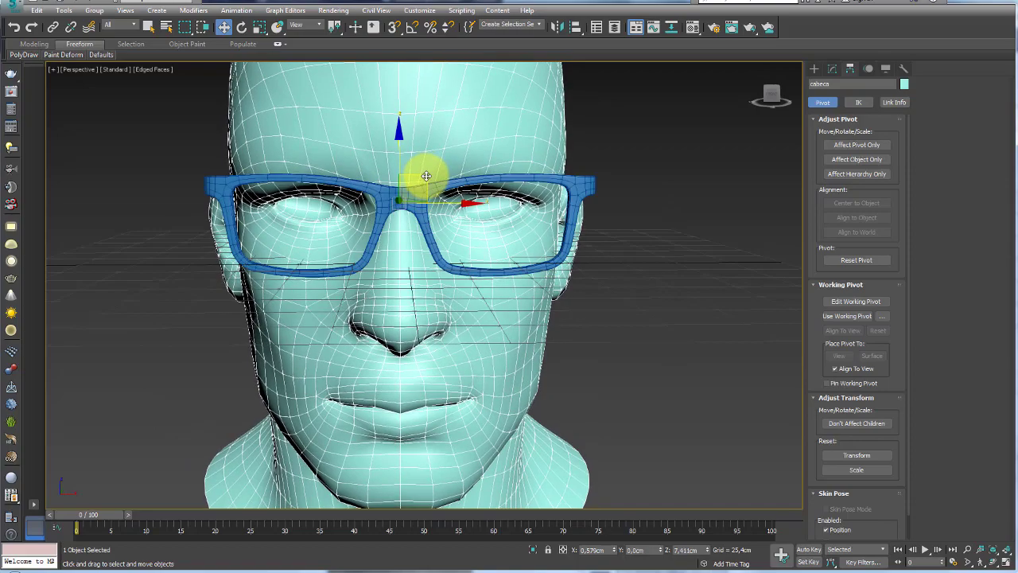
mouse_move(426, 176)
middle_mouse_down("alt")
mouse_move(409, 175)
mouse_move(454, 186)
mouse_move(396, 200)
mouse_move(366, 291)
middle_mouse_up("alt")
scroll(373, 263, "up", 2)
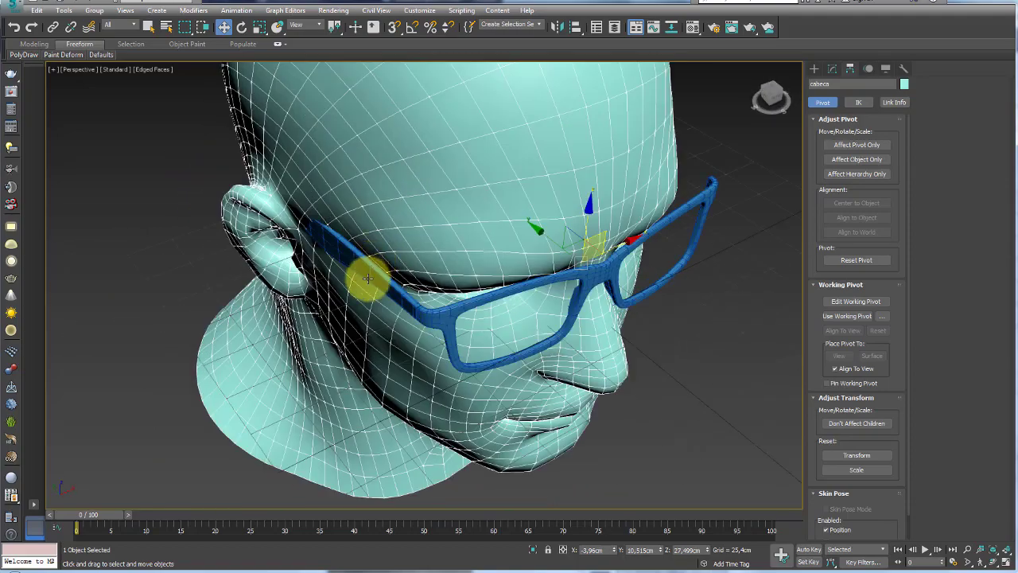
Rotate the temple slightly, tilt temple and frame about one degree, and raise them
scroll(371, 278, "up", 2)
left_click(409, 302)
key("e")
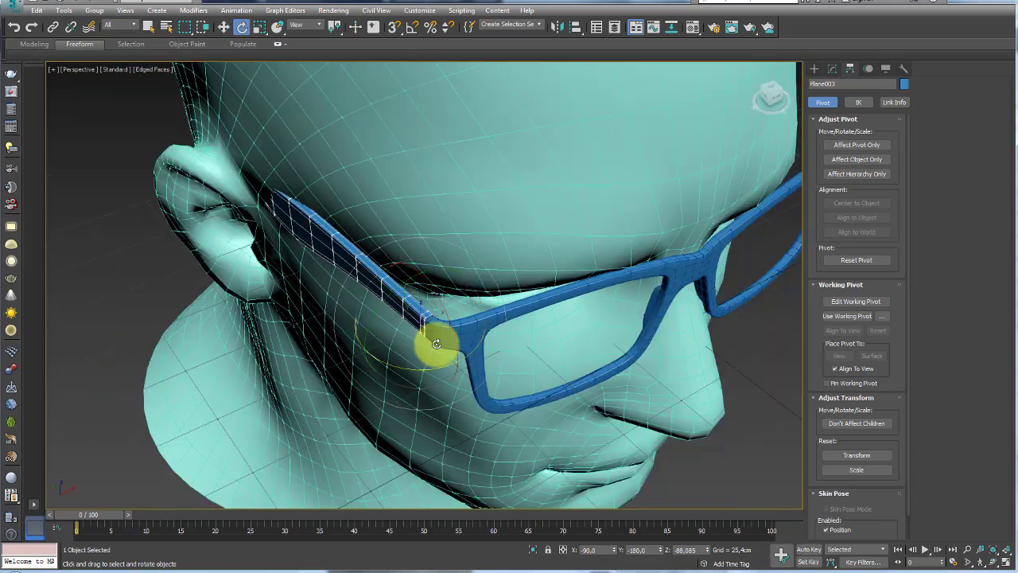
left_click_drag(437, 366, 437, 367)
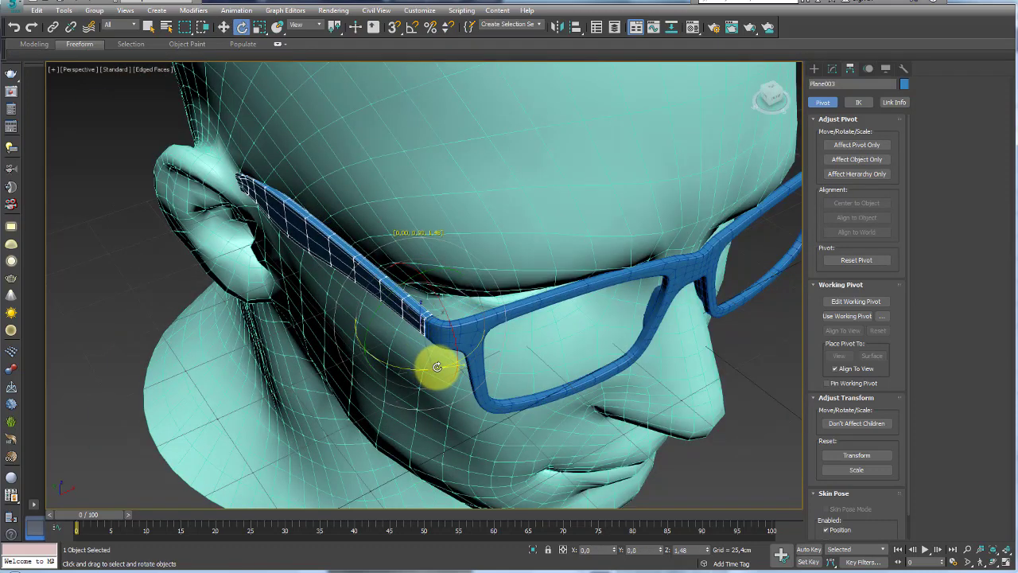
mouse_move(462, 341)
middle_mouse_down("alt")
mouse_move(504, 284)
mouse_move(601, 261)
middle_mouse_up("alt")
left_click(611, 230, "ctrl")
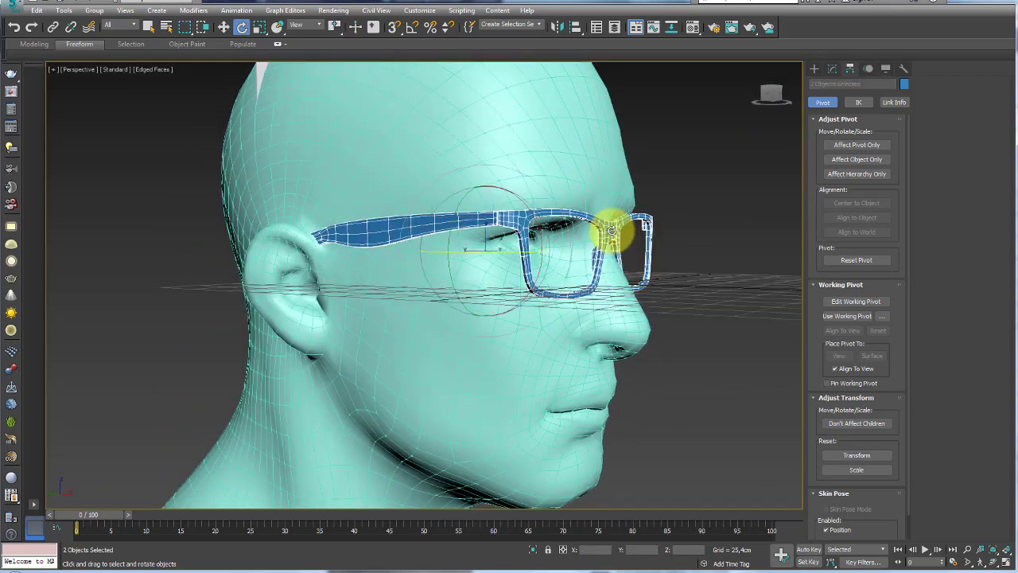
mouse_move(589, 211)
middle_mouse_down()
mouse_move(631, 239)
mouse_move(603, 261)
middle_mouse_up()
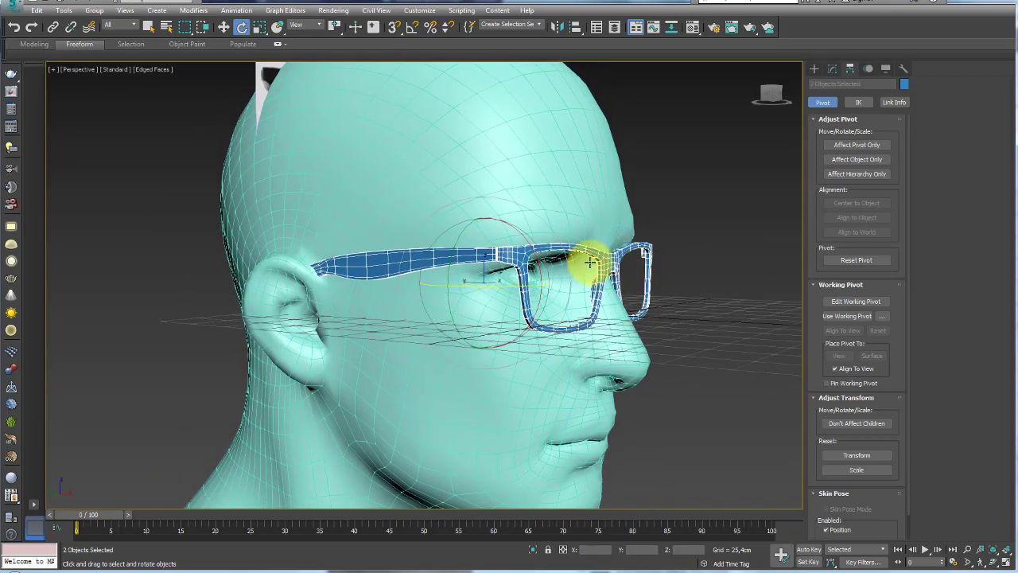
left_click_drag(538, 254, 541, 257)
key("w")
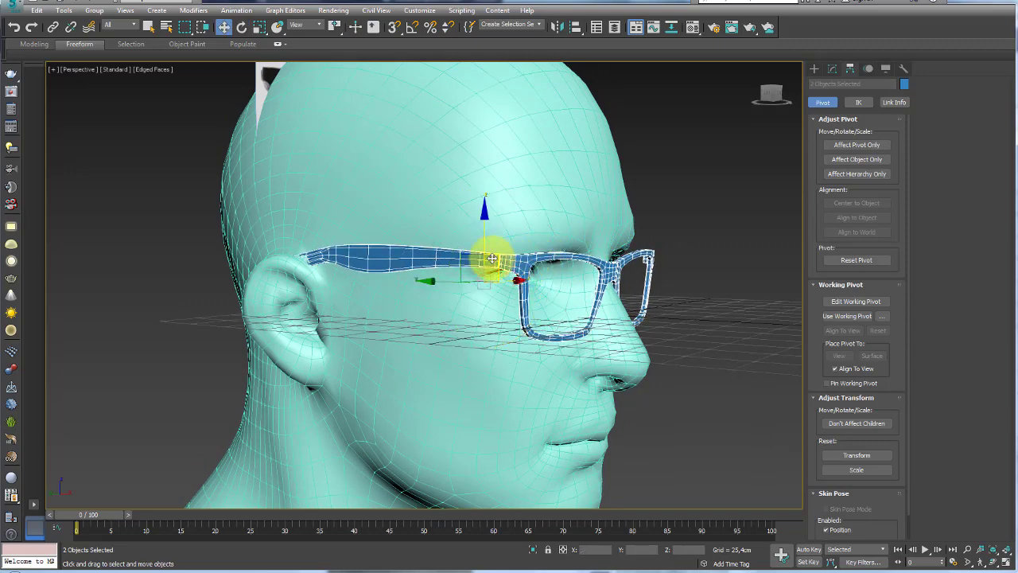
left_click_drag(470, 258, 470, 242)
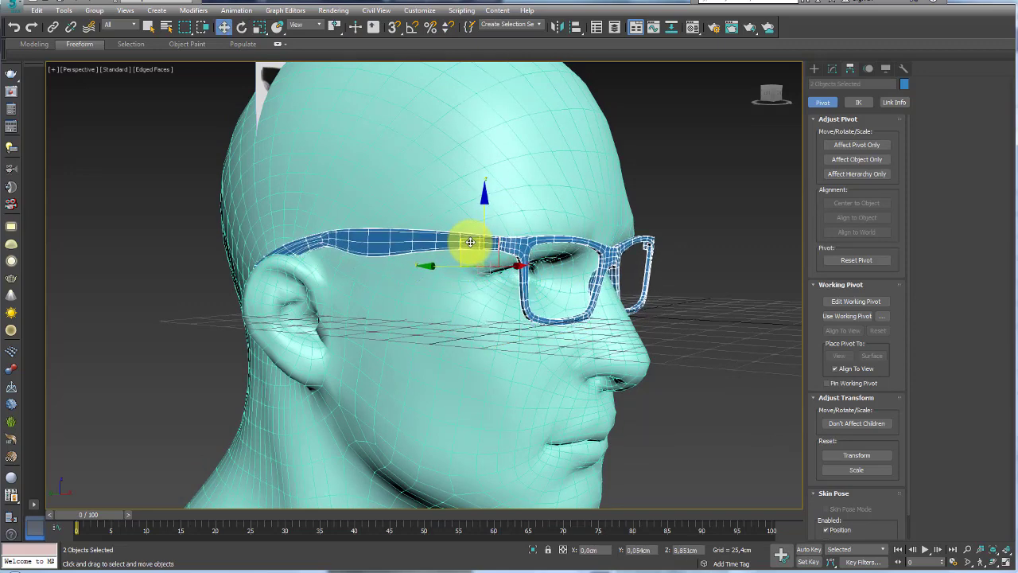
mouse_move(469, 246)
middle_mouse_down("alt")
mouse_move(536, 262)
mouse_move(512, 288)
mouse_move(432, 296)
mouse_move(414, 323)
middle_mouse_up("alt")
Scale the cabeca head down to 91 percent
left_click(423, 284)
left_click(531, 338)
key("r")
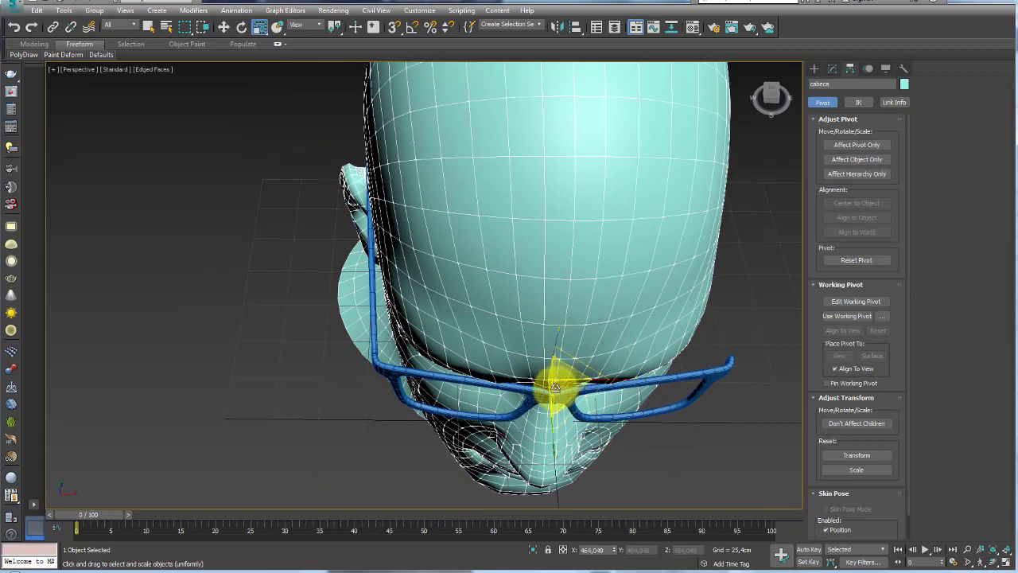
left_click_drag(561, 387, 561, 390)
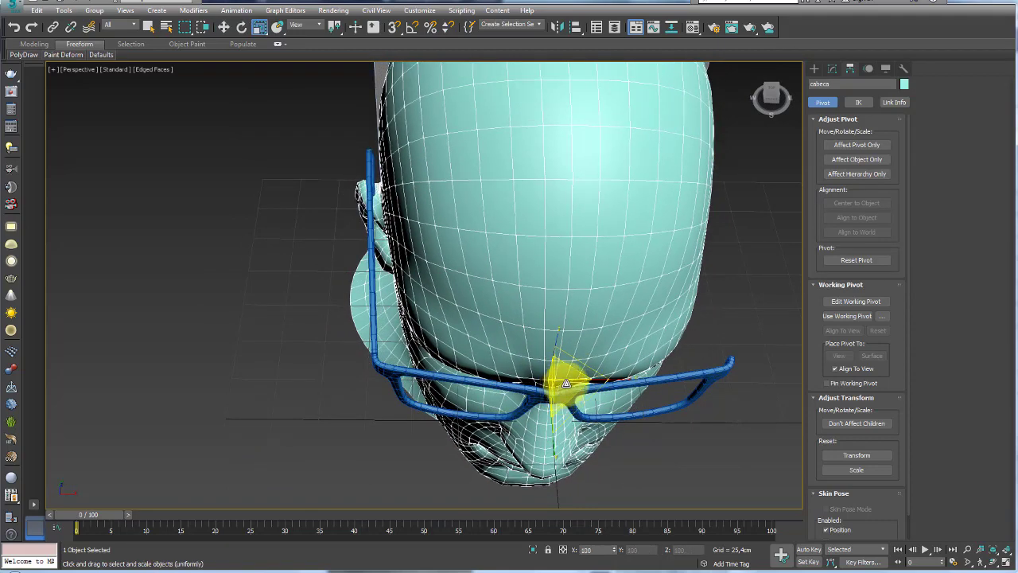
key("w")
mouse_move(544, 326)
middle_mouse_down("alt")
mouse_move(549, 367)
mouse_move(581, 298)
middle_mouse_up("alt")
Check the frame and temple fit from front and side views
left_click(697, 242)
mouse_move(682, 227)
middle_mouse_down("alt")
mouse_move(528, 243)
mouse_move(598, 255)
mouse_move(837, 121)
middle_mouse_up("alt")
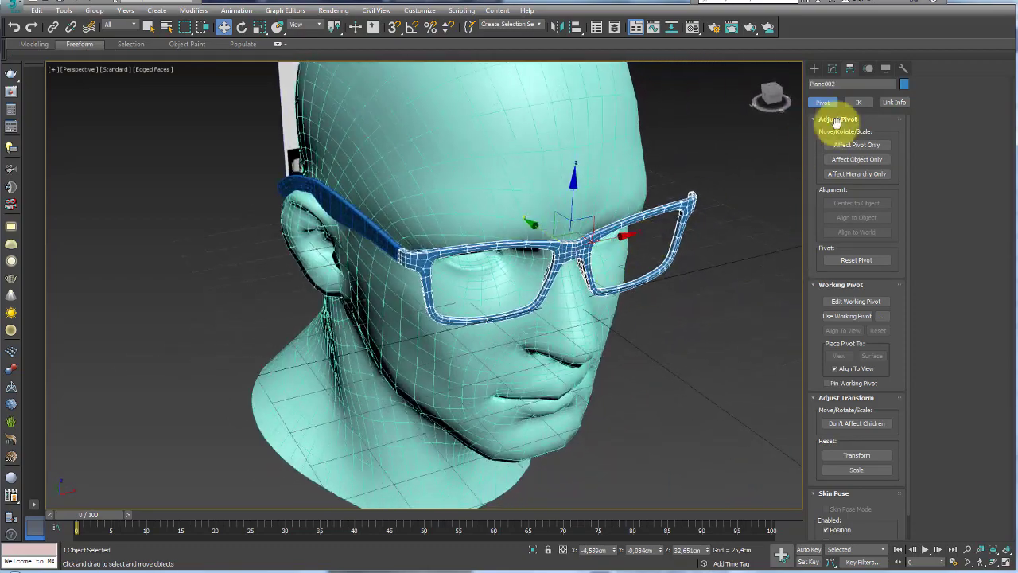
middle_click_drag(583, 259, 599, 289, "alt")
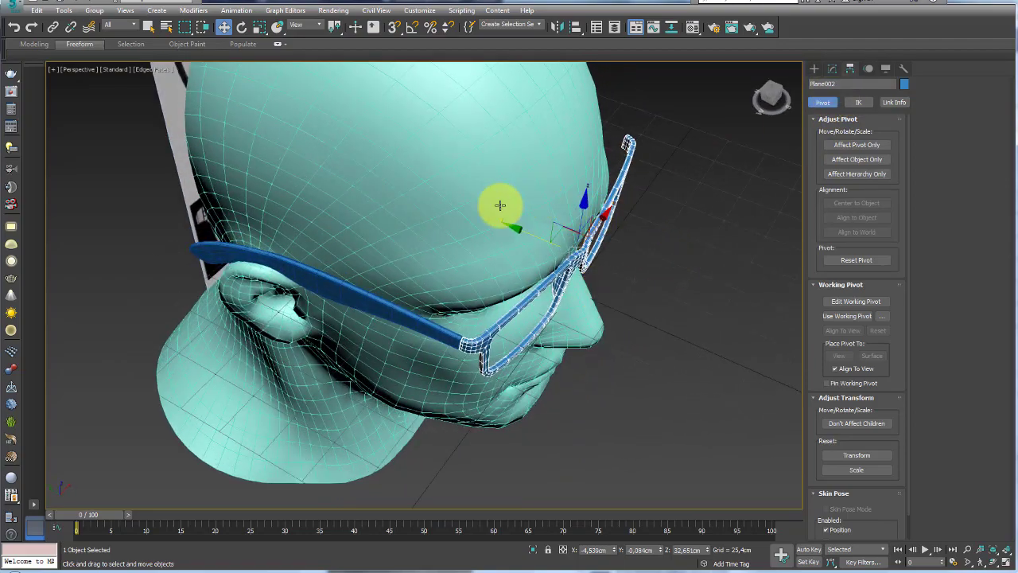
mouse_move(499, 206)
middle_mouse_down("alt")
mouse_move(473, 345)
mouse_move(448, 336)
mouse_move(395, 249)
mouse_move(353, 257)
mouse_move(347, 291)
mouse_move(312, 184)
middle_mouse_up("alt")
left_click(365, 225)
mouse_move(333, 243)
middle_mouse_down("alt")
mouse_move(398, 300)
mouse_move(470, 325)
mouse_move(457, 254)
mouse_move(508, 229)
middle_mouse_up("alt")
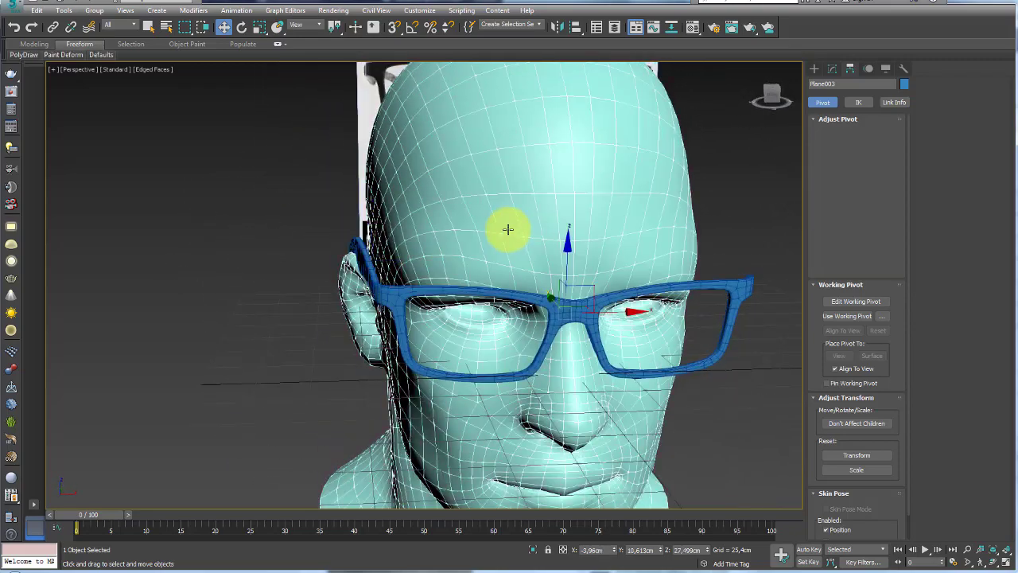
Review the fit from three-quarter and top views, ending with the temple arm selected
left_click(581, 318)
mouse_move(586, 314)
middle_mouse_down("alt")
mouse_move(610, 323)
mouse_move(618, 303)
middle_mouse_up("alt")
scroll(618, 302, "down", 5)
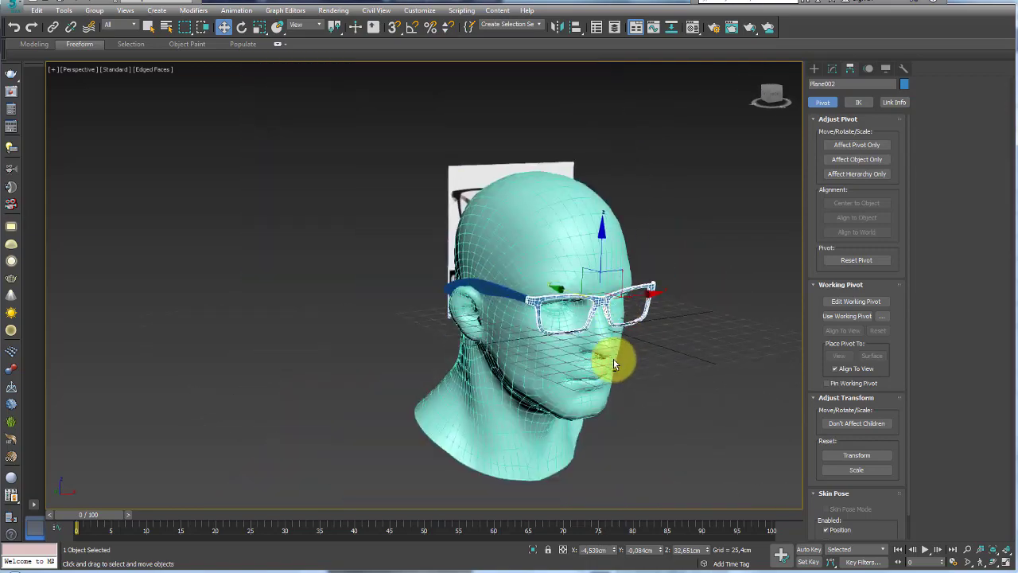
mouse_move(602, 352)
middle_mouse_down("alt")
mouse_move(586, 345)
mouse_move(608, 353)
mouse_move(602, 307)
middle_mouse_up("alt")
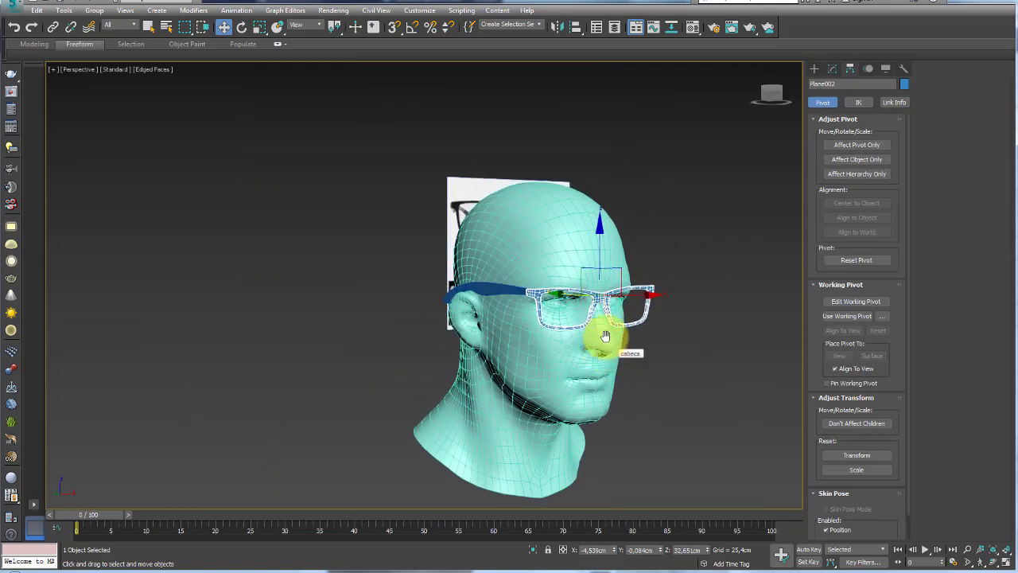
scroll(613, 302, "up", 3)
scroll(618, 302, "up", 3)
scroll(637, 250, "down", 3)
mouse_move(636, 249)
middle_mouse_down("alt")
mouse_move(647, 220)
mouse_move(538, 220)
middle_mouse_up("alt")
left_click(496, 189)
mouse_move(497, 188)
middle_mouse_down("alt")
mouse_move(504, 265)
mouse_move(517, 239)
middle_mouse_up("alt")
Add a Bend modifier to the temple arm, bending along X at -15.5 degrees
left_click(832, 69)
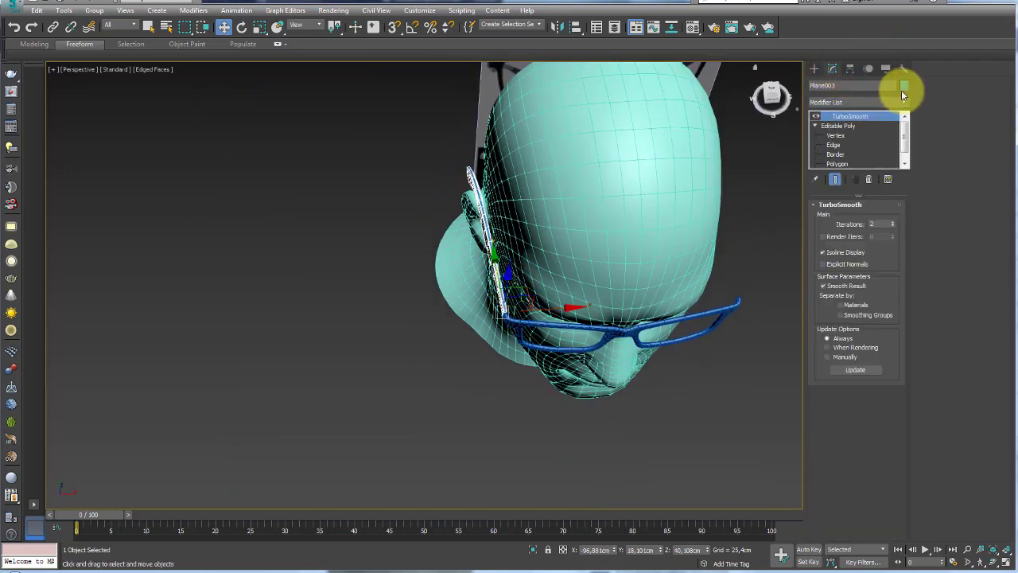
left_click(820, 127)
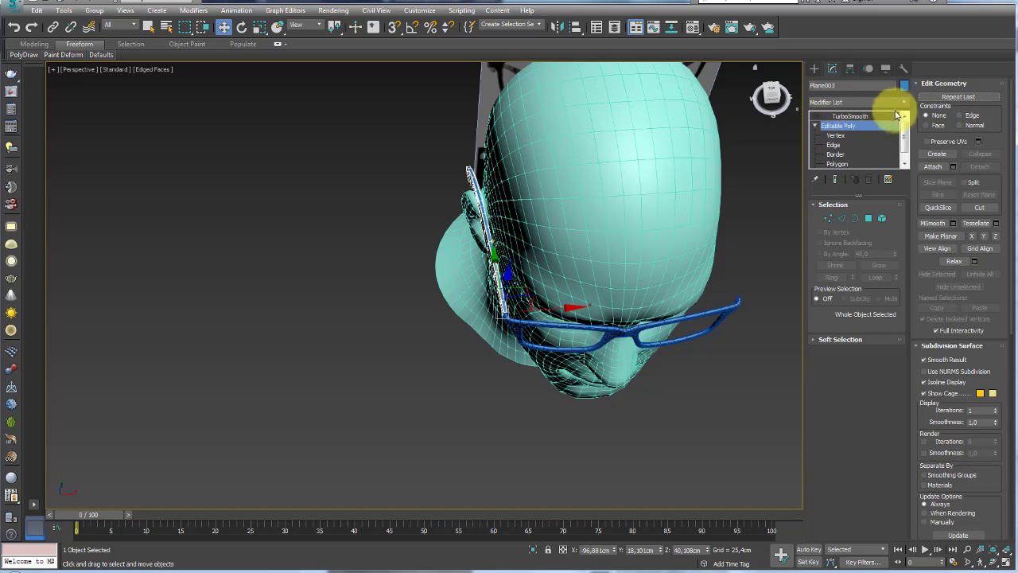
left_click(905, 106)
scroll(905, 159, "down", 3)
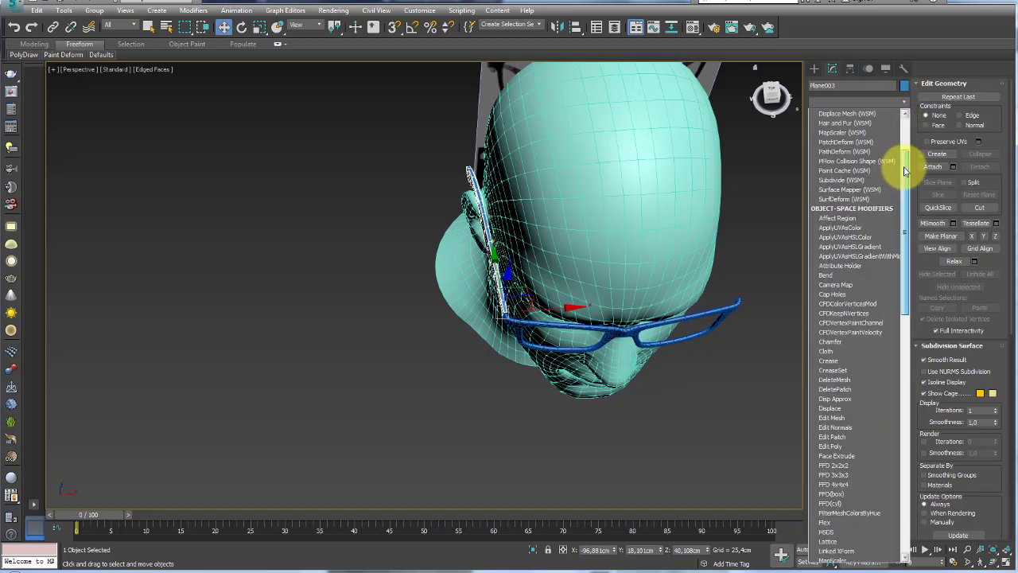
left_click(841, 277)
mouse_move(516, 310)
middle_mouse_down("alt")
mouse_move(557, 278)
mouse_move(605, 263)
middle_mouse_up("alt")
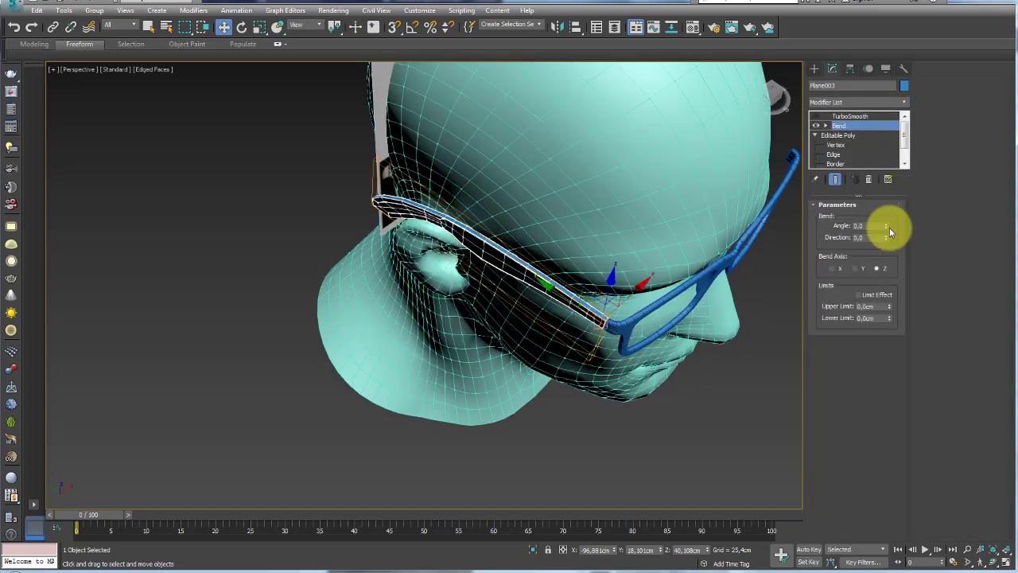
left_click_drag(885, 227, 884, 186)
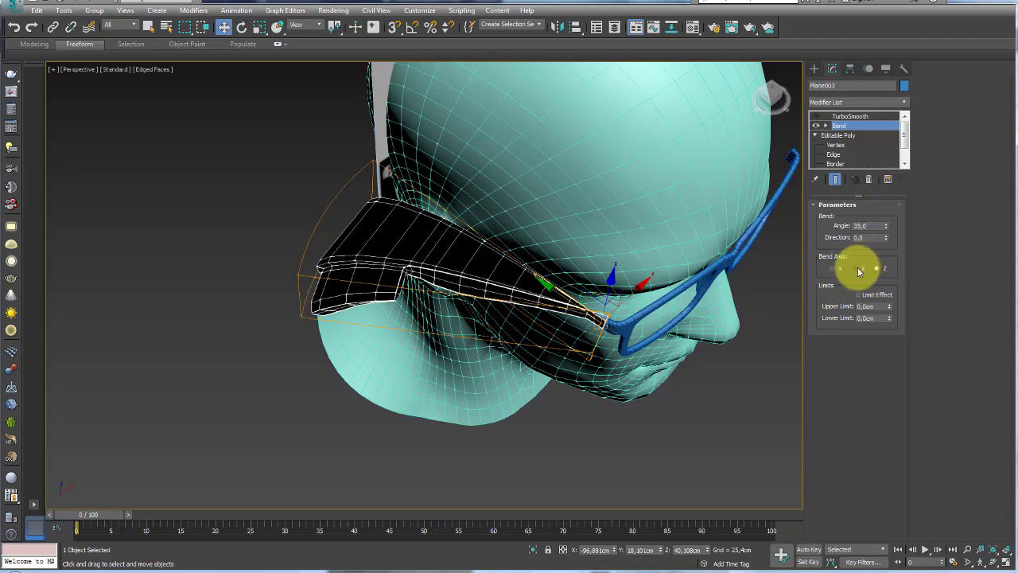
left_click(854, 271)
left_click(832, 268)
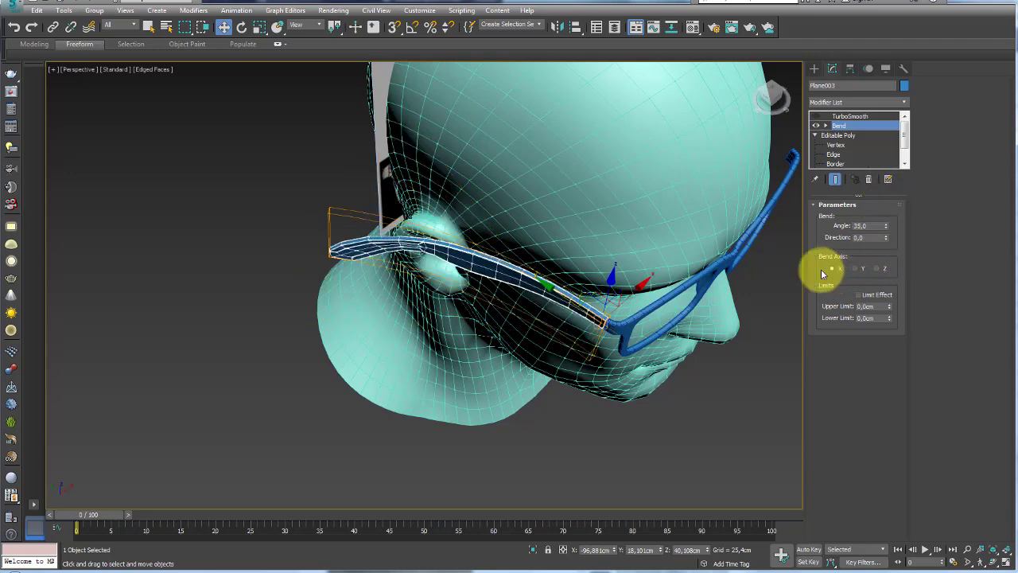
mouse_move(705, 284)
middle_mouse_down("alt")
mouse_move(738, 250)
mouse_move(698, 264)
mouse_move(816, 276)
middle_mouse_up("alt")
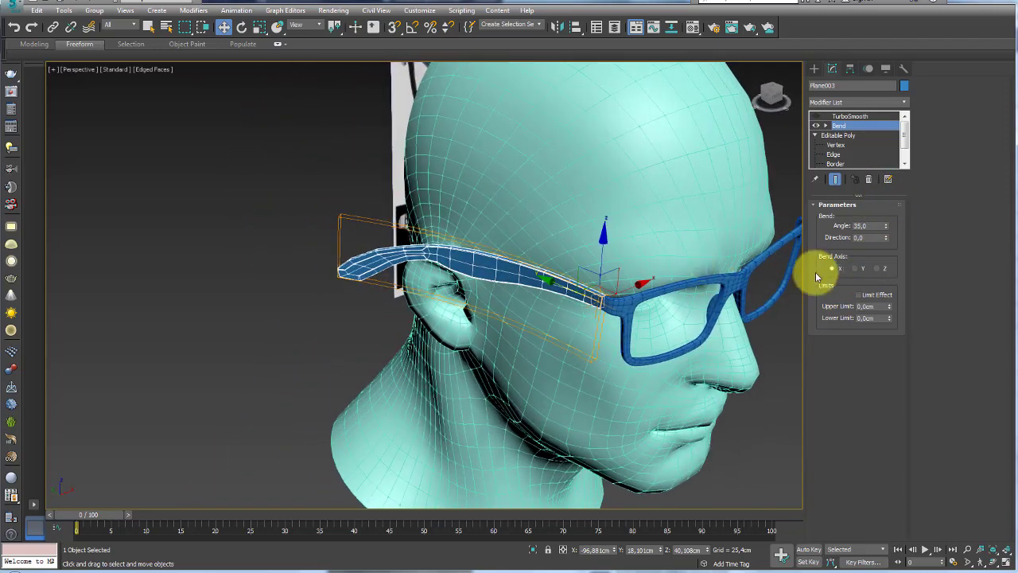
mouse_move(886, 226)
left_mouse_down()
mouse_move(890, 288)
mouse_move(886, 278)
left_mouse_up()
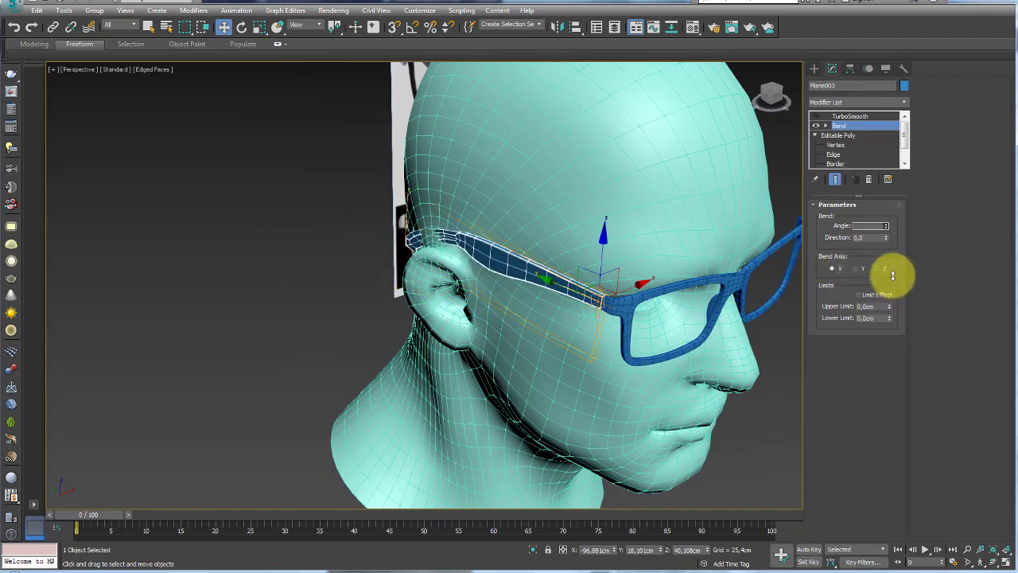
Hide the head model and reselect the glasses temple
left_click(609, 425)
right_click(614, 430)
left_click(646, 353)
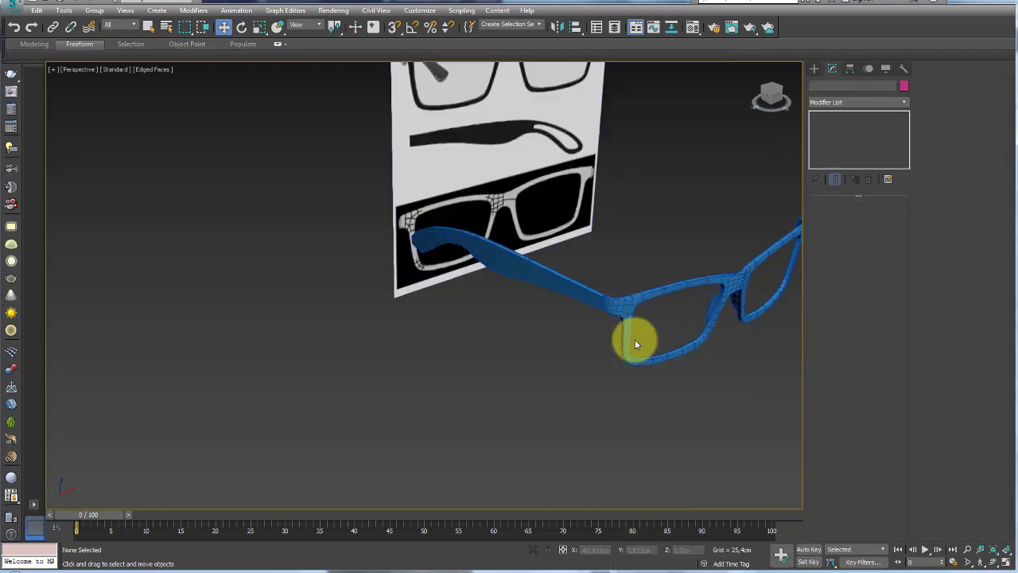
left_click(577, 307)
middle_click_drag(597, 289, 618, 291, "alt")
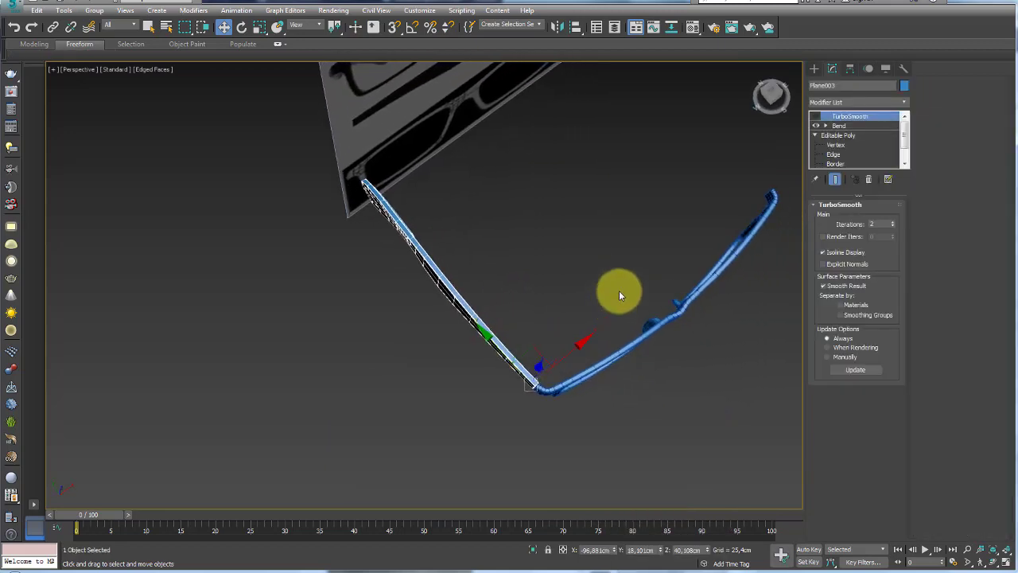
Increase the bend to about -119 degrees and enable Limit Effect with a 177.6 cm upper limit
left_click(847, 129)
middle_click_drag(784, 268, 738, 284, "alt")
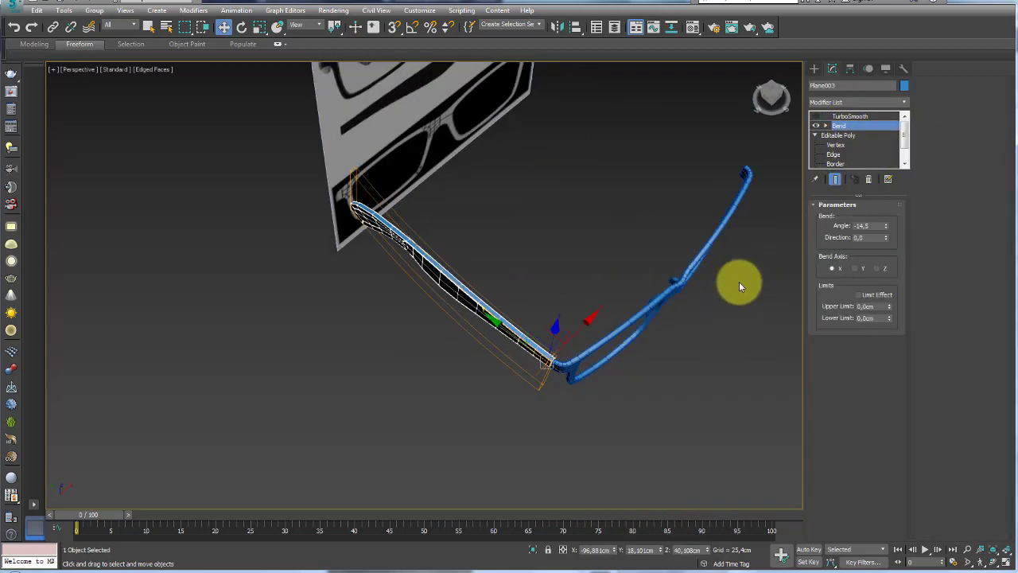
mouse_move(885, 226)
left_mouse_down()
mouse_move(884, 203)
mouse_move(885, 252)
left_mouse_up()
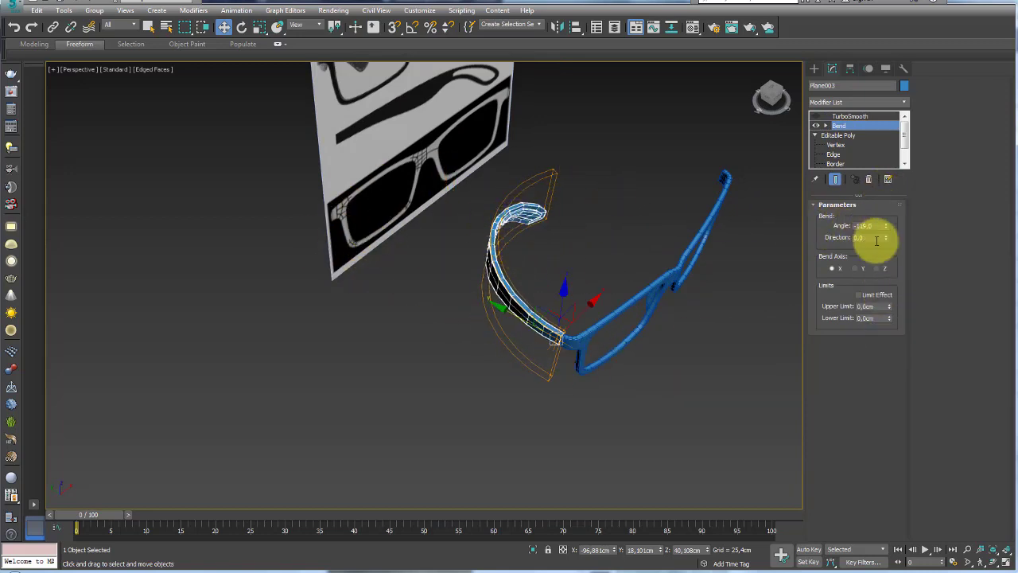
left_click(860, 295)
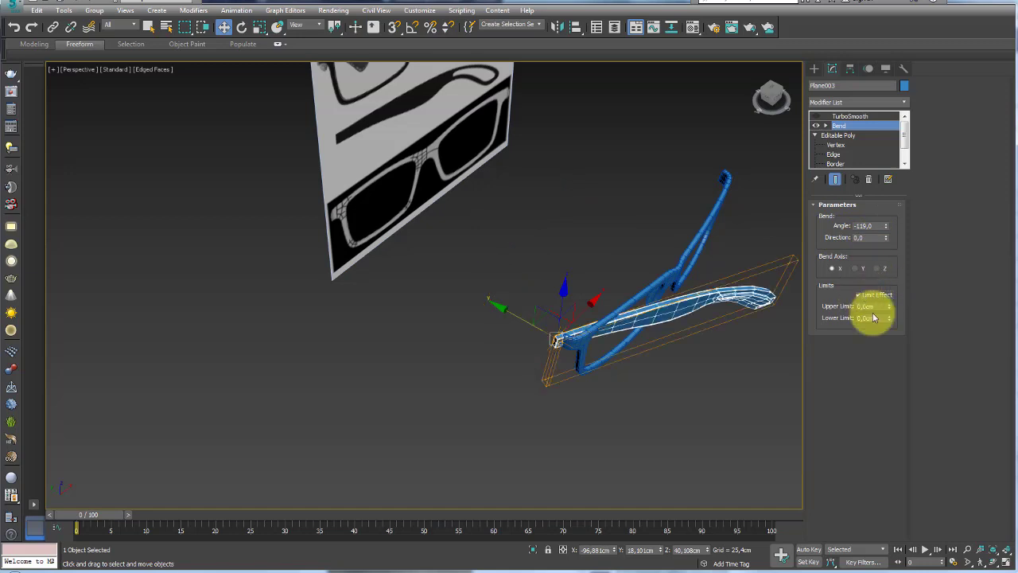
mouse_move(889, 319)
left_mouse_down()
mouse_move(894, 439)
mouse_move(891, 360)
left_mouse_up()
mouse_move(889, 307)
left_mouse_down()
mouse_move(870, 91)
mouse_move(813, 416)
mouse_move(663, 500)
mouse_move(806, 75)
left_mouse_up()
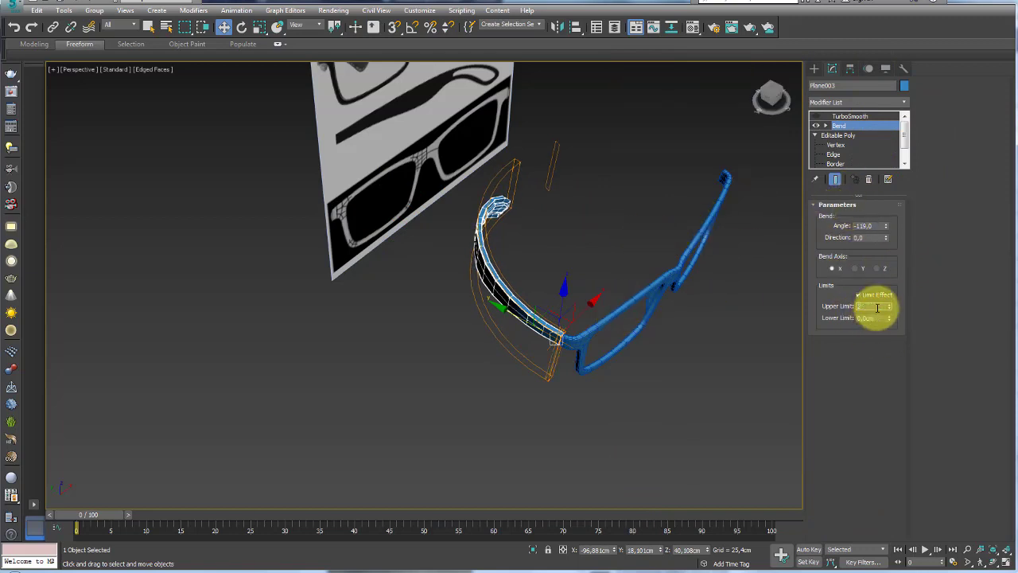
key("Return")
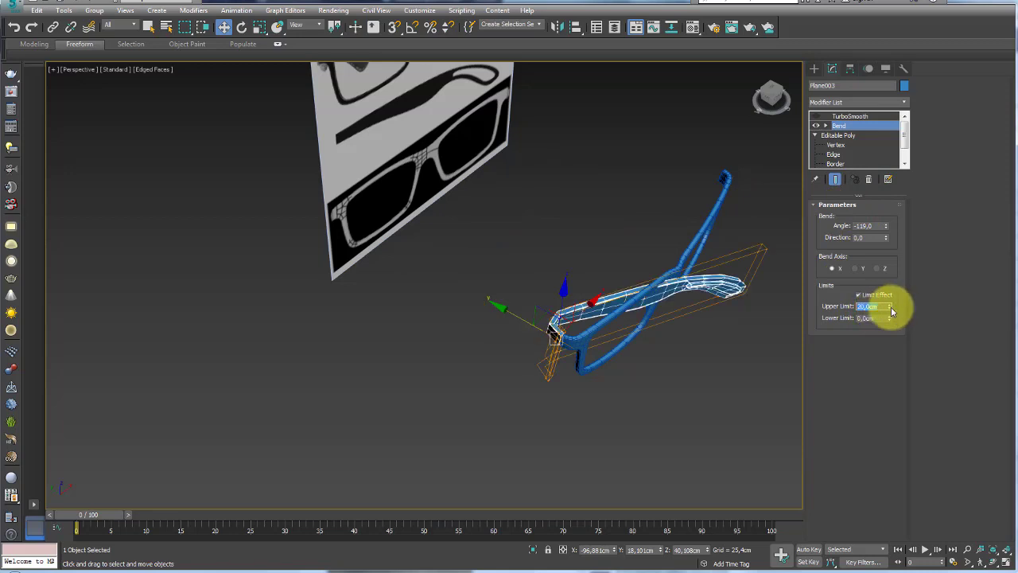
mouse_move(891, 307)
left_mouse_down()
mouse_move(917, 114)
mouse_move(870, 367)
left_mouse_up()
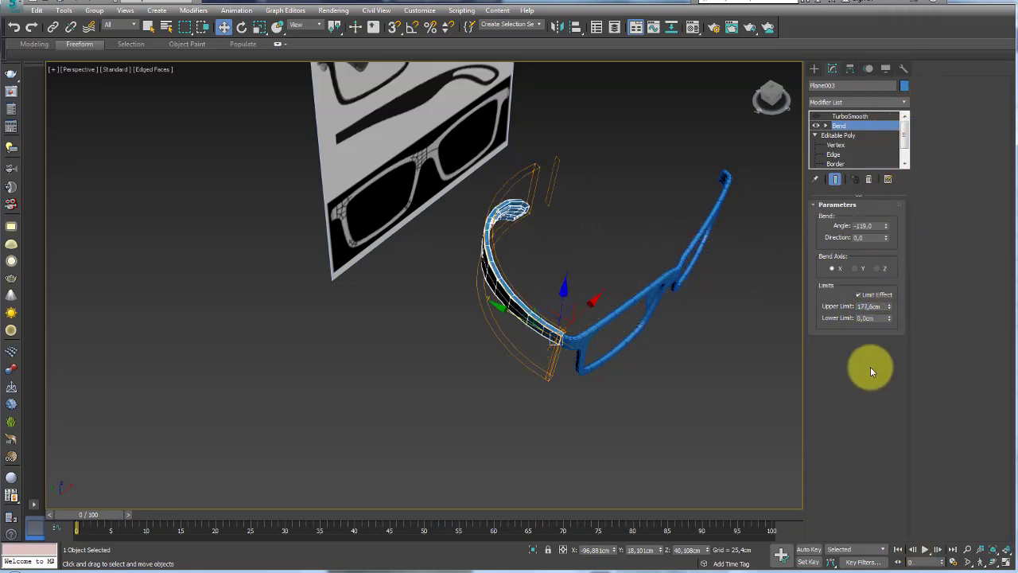
Move the Bend gizmo toward the temple's rear end and set the angle near -55.5 degrees
left_click(845, 136)
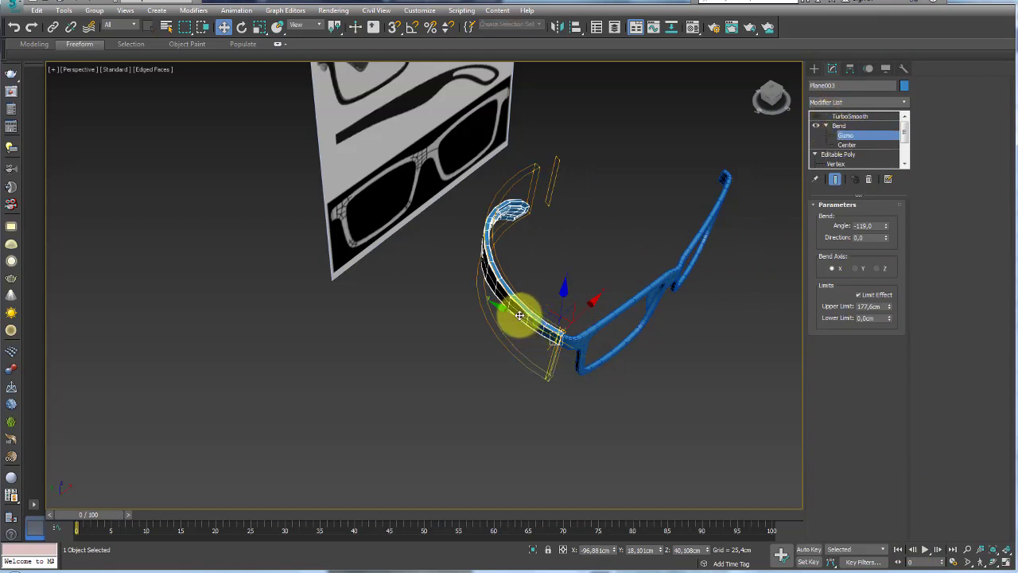
left_click_drag(519, 316, 372, 261)
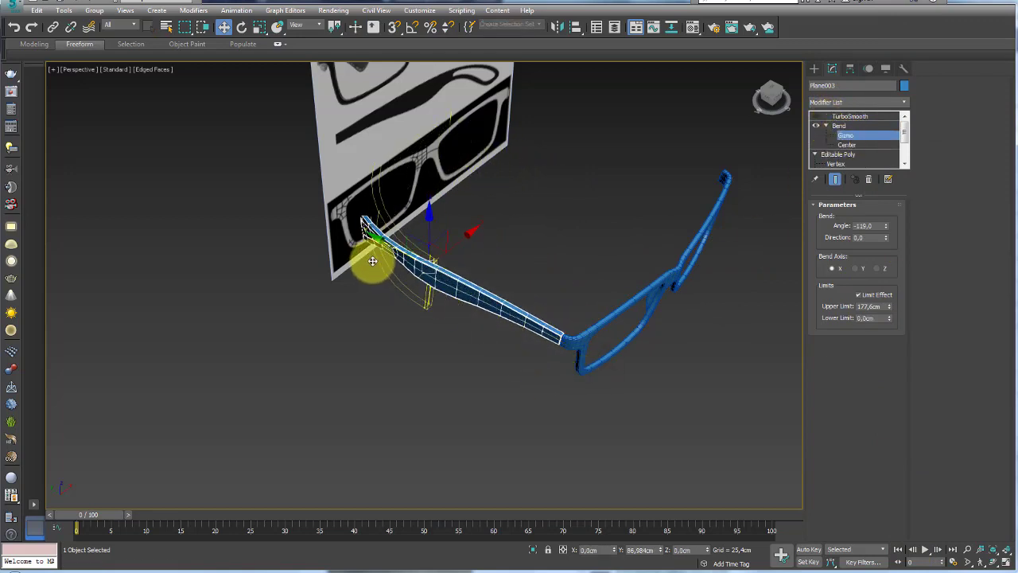
mouse_move(372, 261)
middle_mouse_down("alt")
mouse_move(493, 336)
mouse_move(462, 347)
middle_mouse_up("alt")
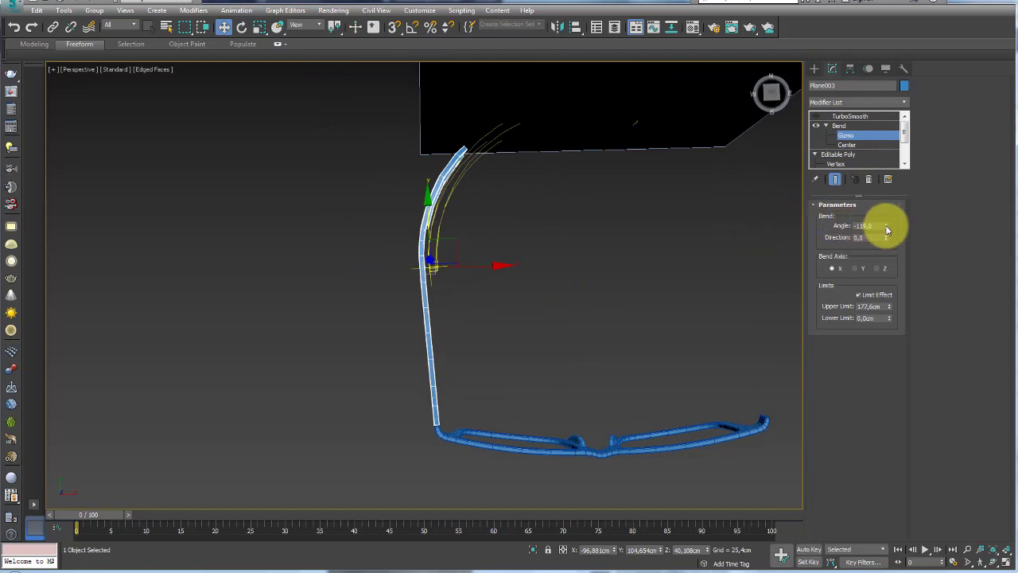
left_click_drag(888, 230, 889, 159)
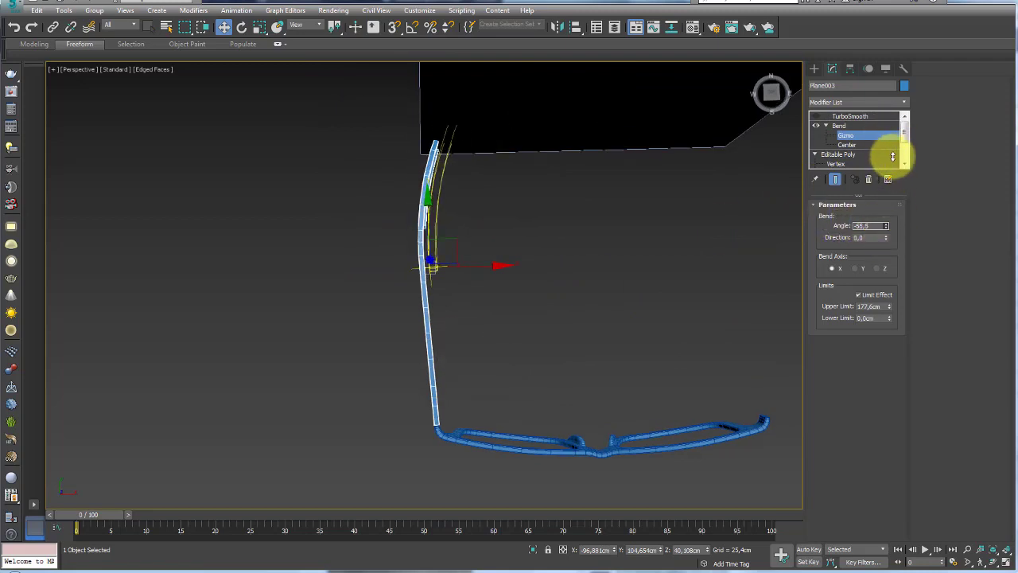
mouse_move(429, 164)
middle_mouse_down("alt")
mouse_move(525, 302)
mouse_move(637, 262)
middle_mouse_up("alt")
left_click(839, 125)
left_click(849, 116)
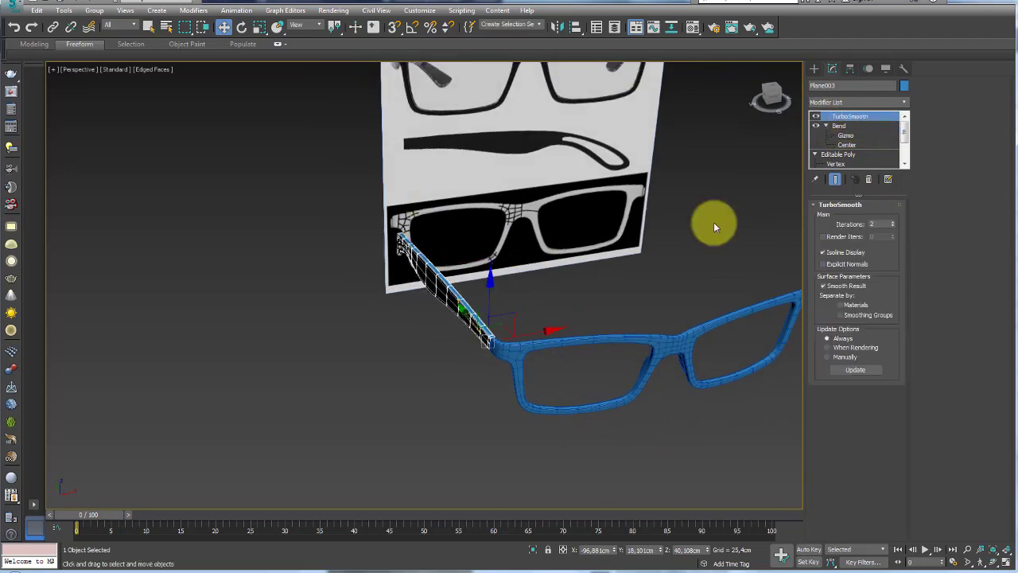
middle_click_drag(715, 227, 673, 284, "alt")
Unhide the head model
right_click(588, 384)
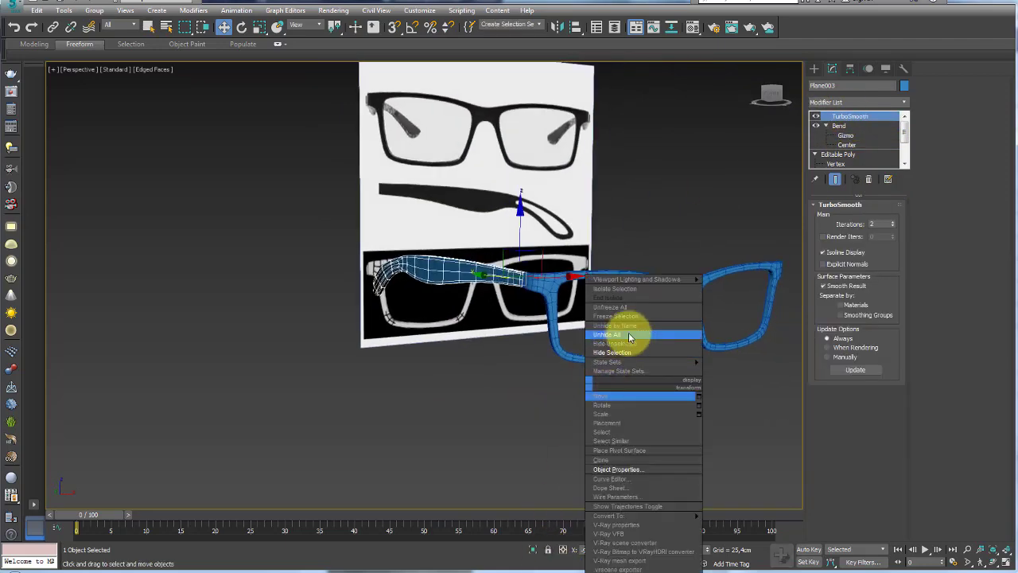
left_click(629, 337)
mouse_move(659, 409)
middle_mouse_down("alt")
mouse_move(636, 405)
mouse_move(688, 446)
mouse_move(503, 352)
mouse_move(511, 373)
mouse_move(405, 277)
mouse_move(478, 289)
mouse_move(528, 337)
mouse_move(504, 398)
mouse_move(522, 303)
mouse_move(534, 348)
mouse_move(504, 313)
mouse_move(448, 290)
middle_mouse_up("alt")
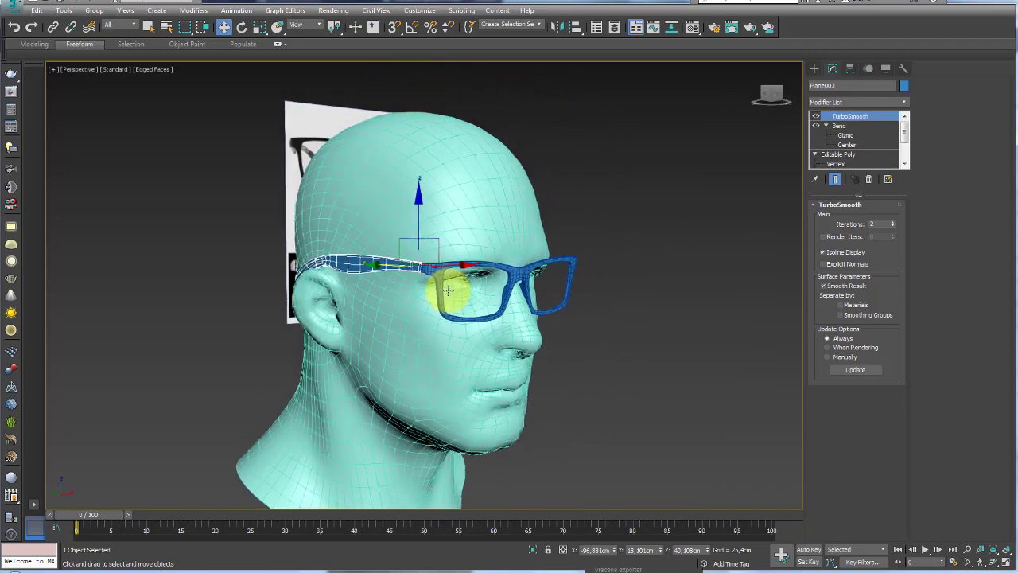
Enable Affect Pivot Only on the temple and begin aligning its pivot to frame Plane002
left_click(851, 70)
left_click(859, 146)
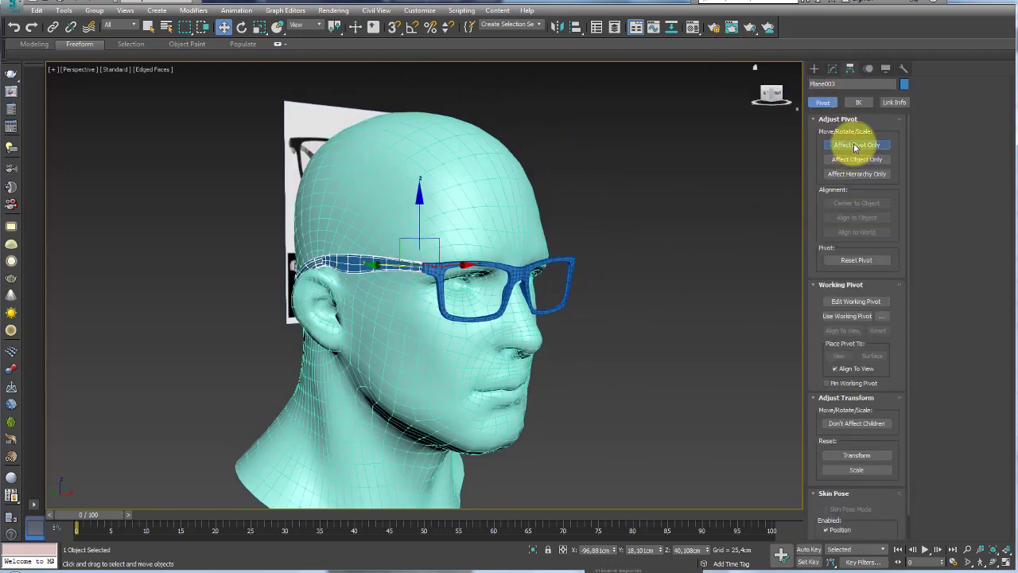
middle_click_drag(700, 195, 405, 318, "alt")
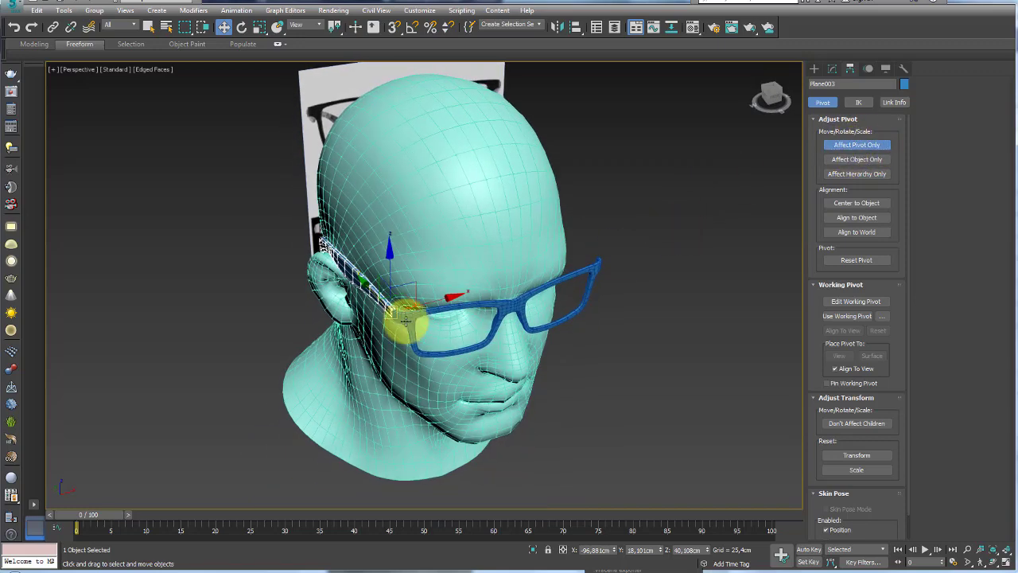
left_click_drag(416, 300, 617, 370)
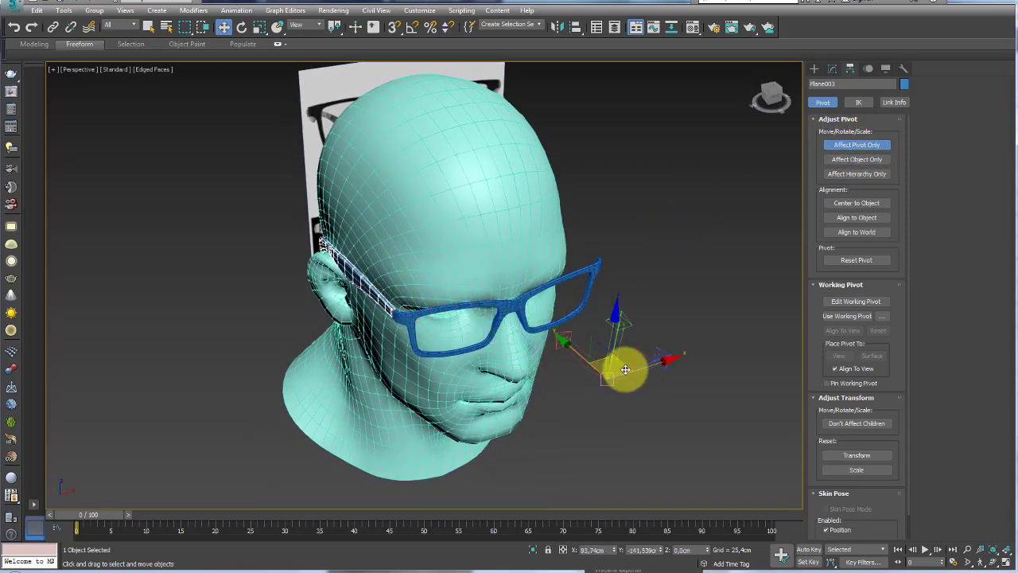
left_click(575, 30)
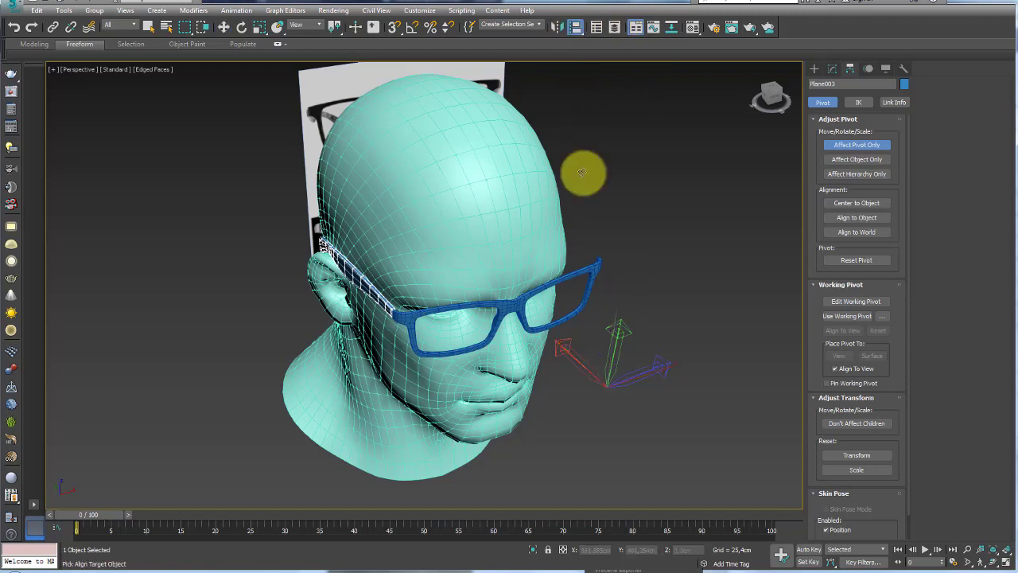
left_click(583, 271)
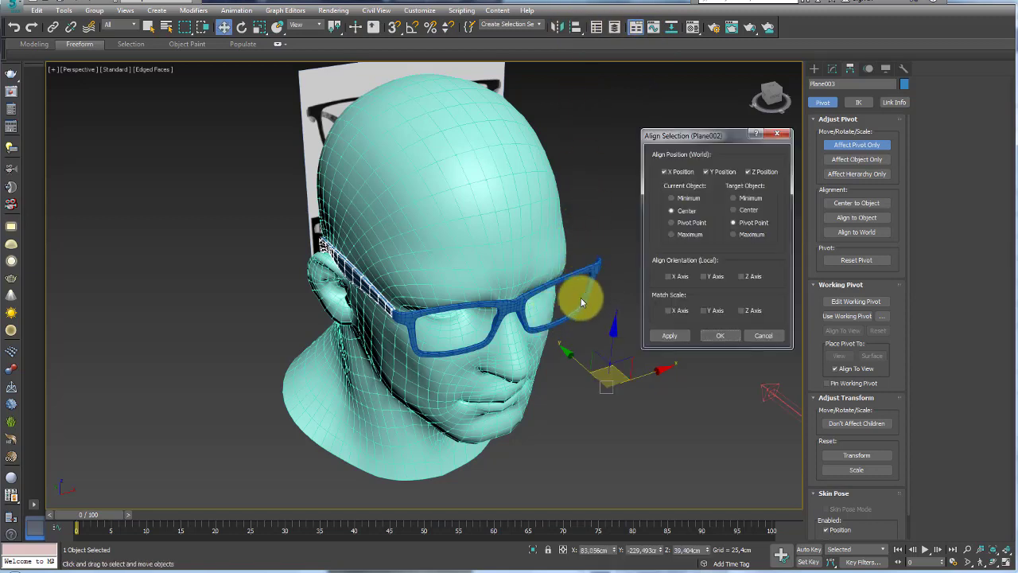
Align the temple's pivot to the frame's centre in position and orientation on all axes
left_click(677, 223)
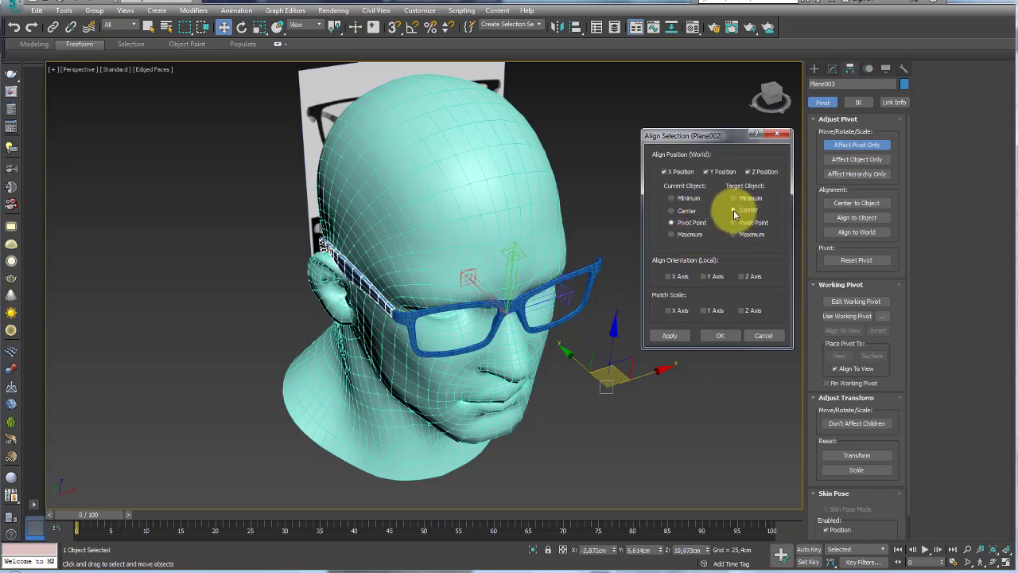
left_click(733, 210)
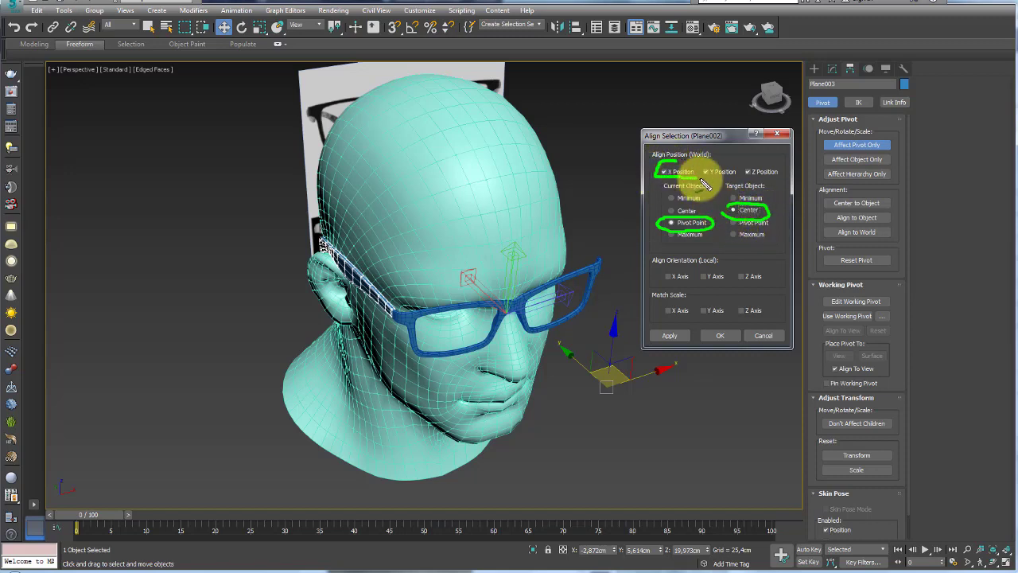
mouse_move(703, 184)
left_mouse_down()
mouse_move(782, 183)
mouse_move(666, 163)
left_mouse_up()
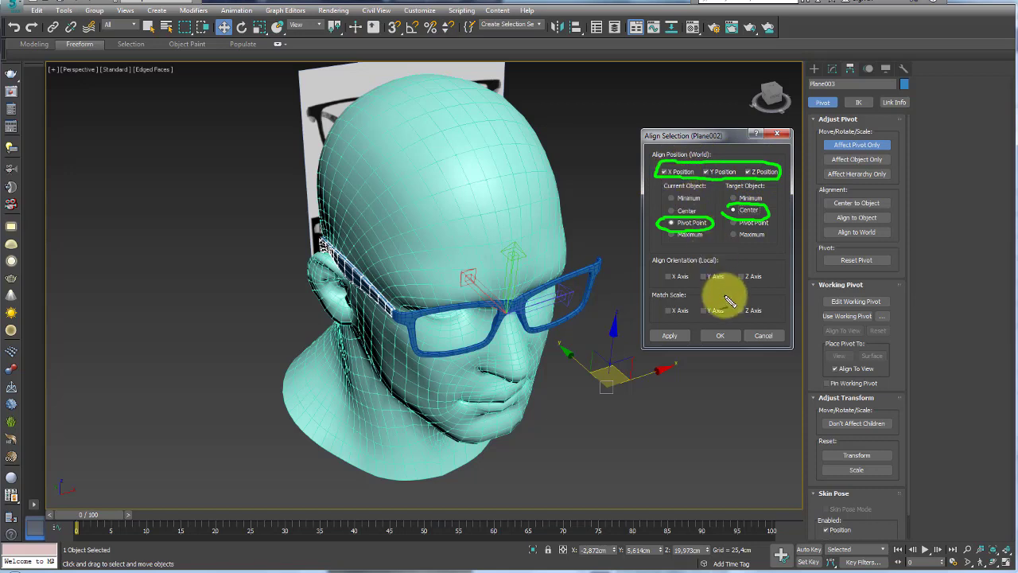
mouse_move(760, 272)
left_mouse_down()
mouse_move(680, 268)
mouse_move(722, 282)
mouse_move(766, 273)
left_mouse_up()
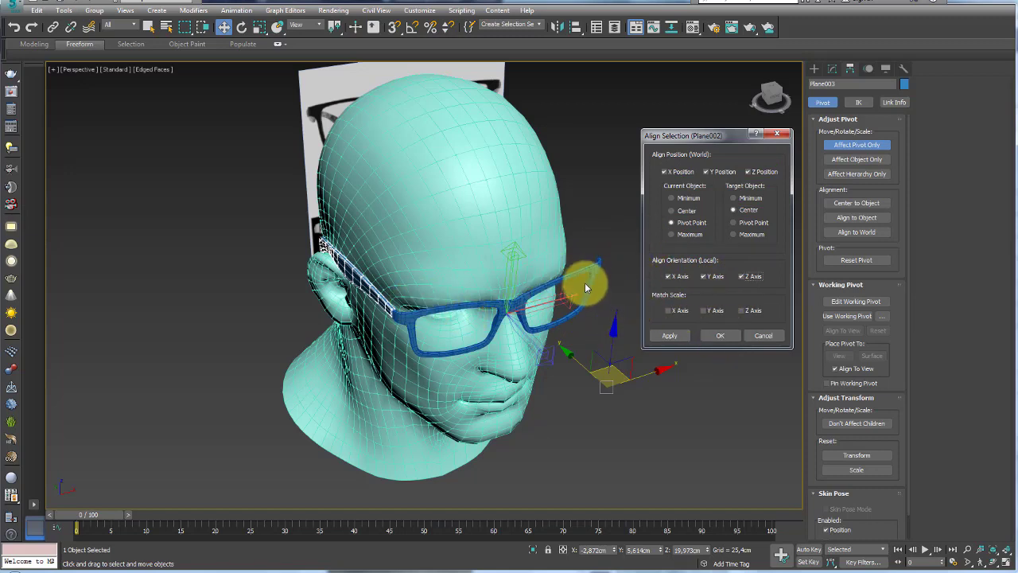
left_click(719, 335)
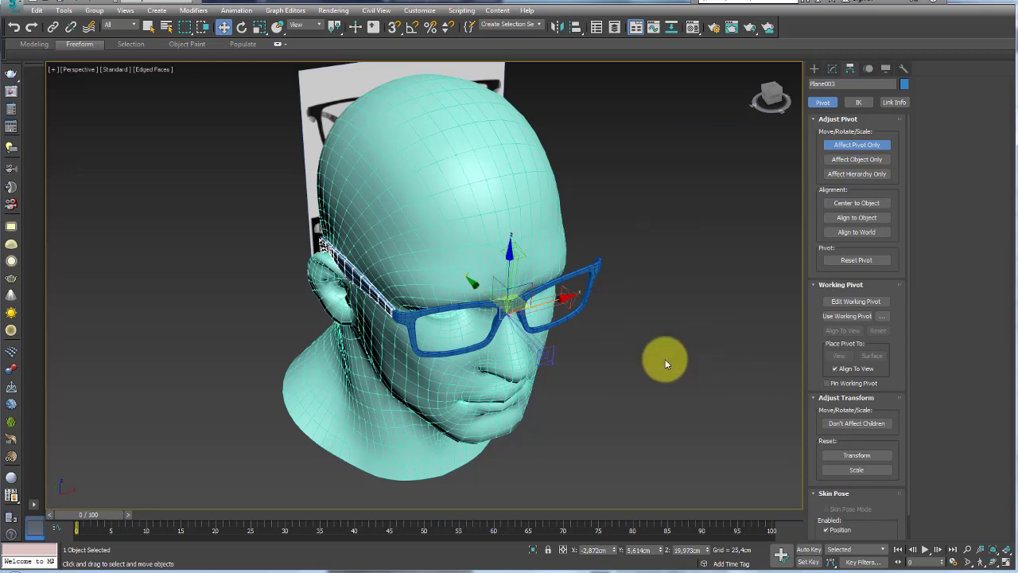
Turn off Affect Pivot Only so the temple itself transforms again
middle_click_drag(665, 359, 735, 209, "alt")
left_click(857, 144)
mouse_move(732, 173)
middle_mouse_down("alt")
mouse_move(557, 209)
mouse_move(556, 28)
middle_mouse_up("alt")
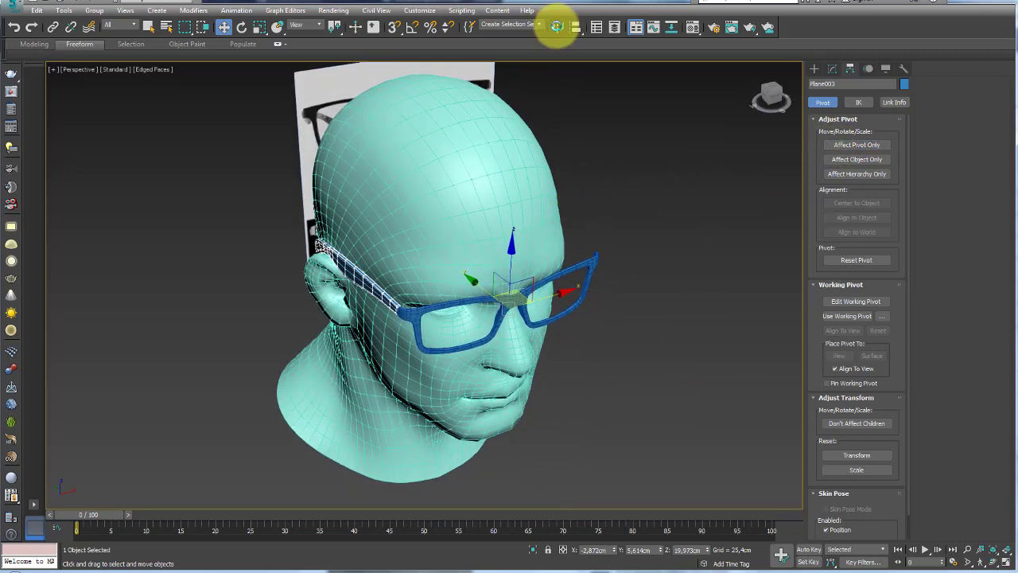
Mirror the temple across X as a Reference clone, then orbit to check both arms
left_click(558, 29)
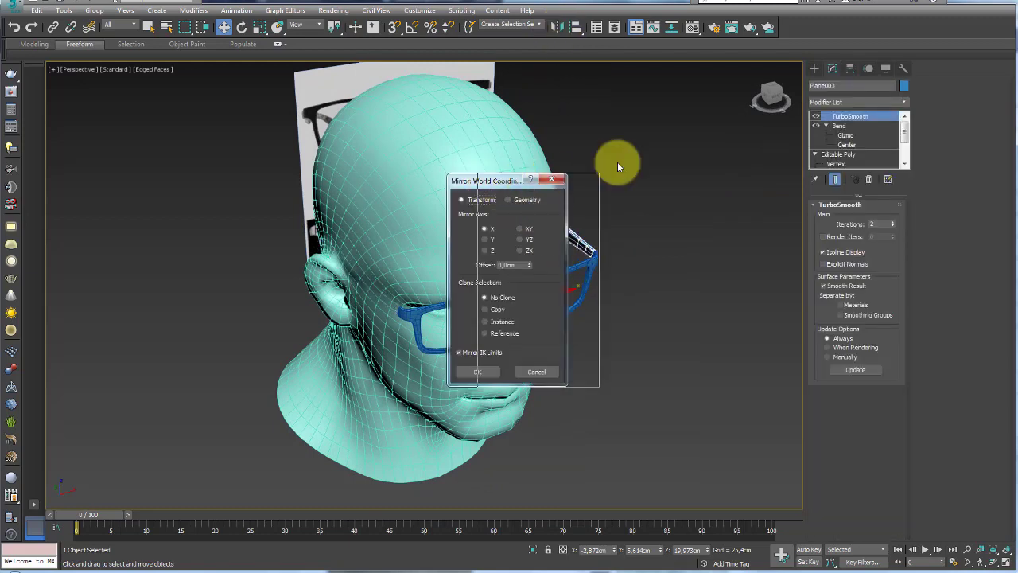
left_click(641, 282)
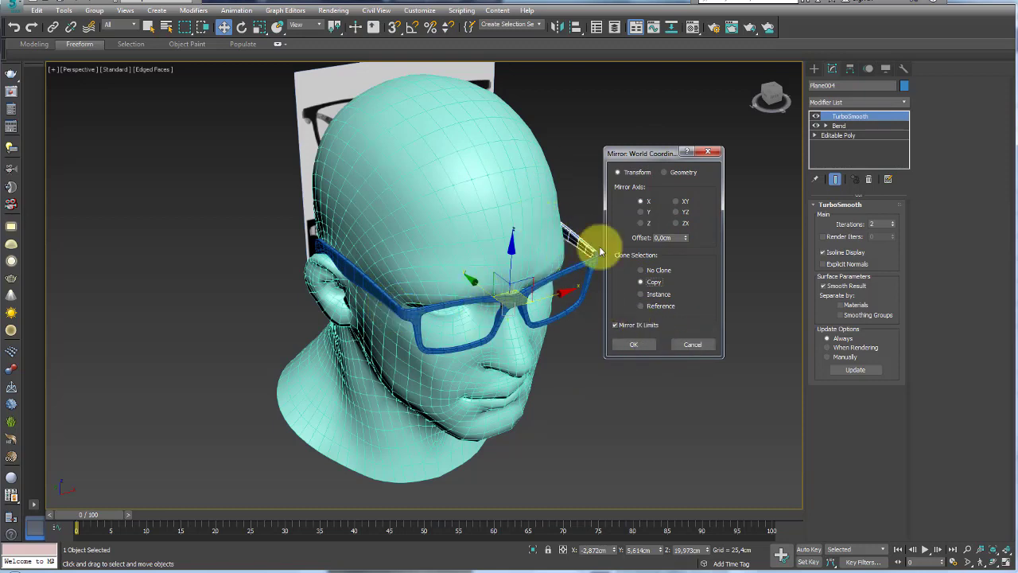
left_click(648, 306)
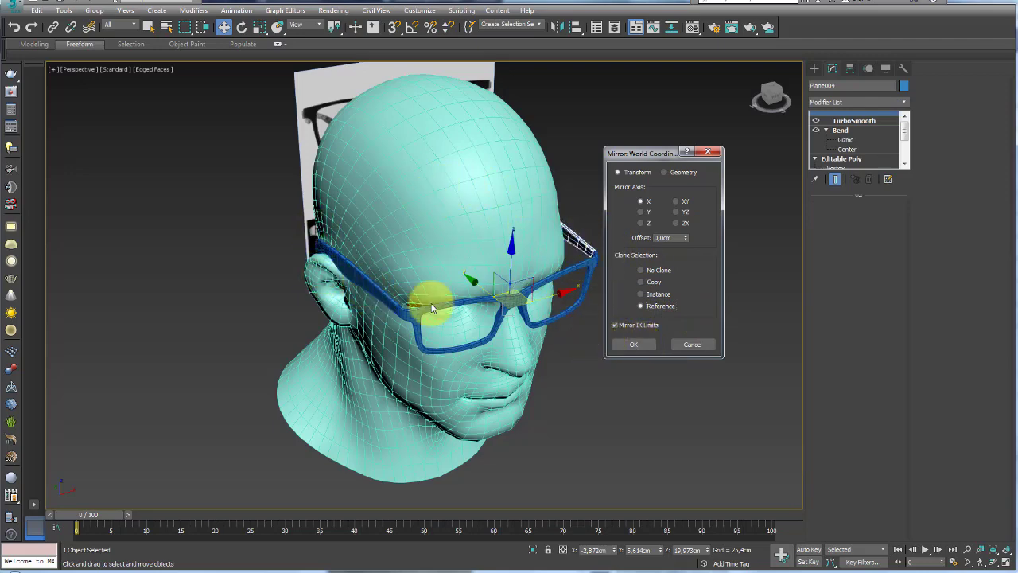
left_click(634, 344)
mouse_move(647, 361)
middle_mouse_down("alt")
mouse_move(652, 271)
mouse_move(662, 295)
middle_mouse_up("alt")
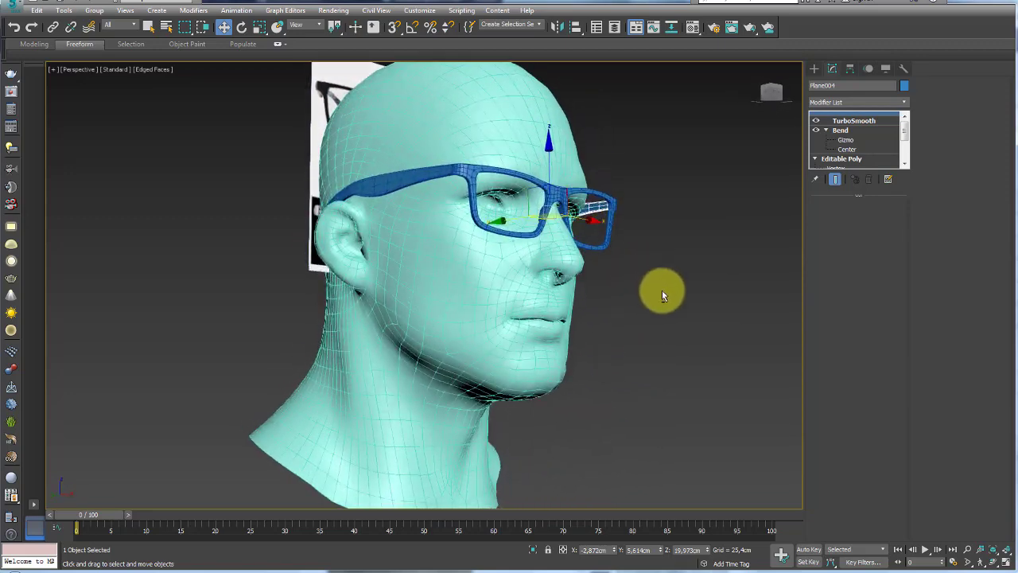
Hide the head model with Hide Selection and select the glasses frame
left_click(481, 288)
right_click(477, 285)
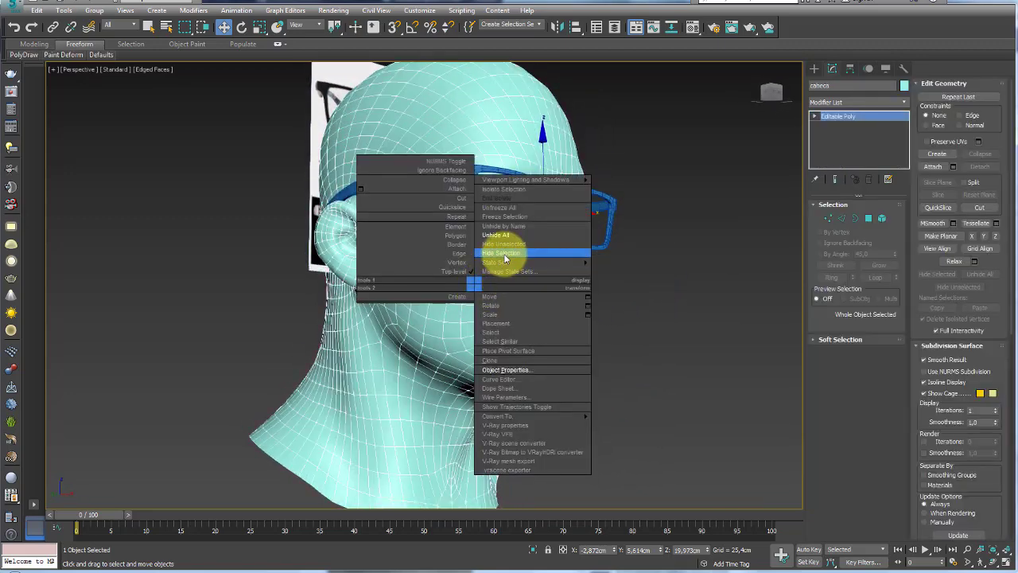
left_click(475, 201)
left_click(476, 201)
scroll(495, 261, "up", 5)
mouse_move(495, 262)
middle_mouse_down("alt")
mouse_move(478, 266)
mouse_move(494, 521)
middle_mouse_up("alt")
Open the glasses reference photo and zoom in on the CHARNEIRA hinge label
left_click(477, 567)
scroll(641, 172, "up", 2)
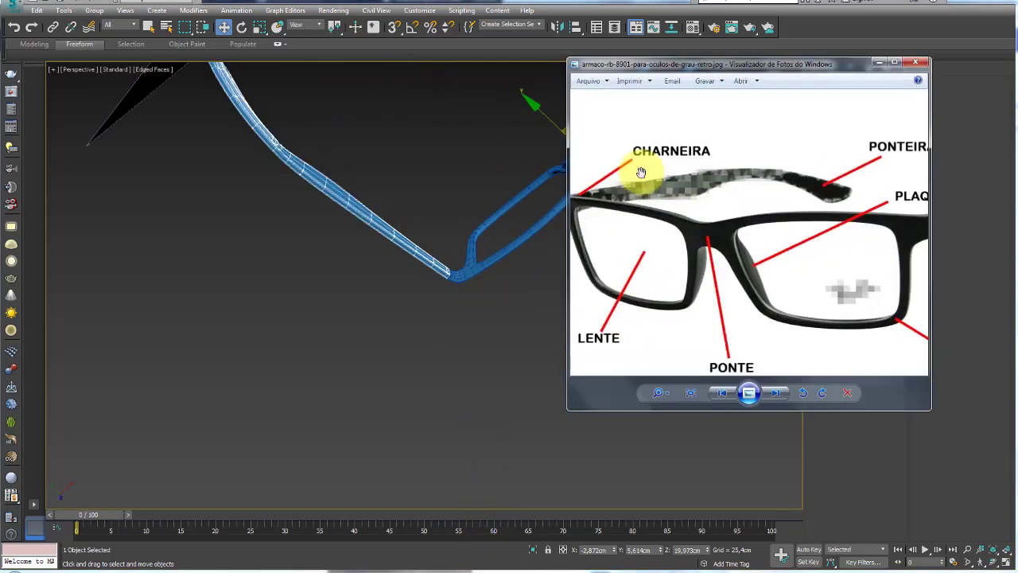
scroll(642, 159, "up", 1)
scroll(628, 203, "up", 1)
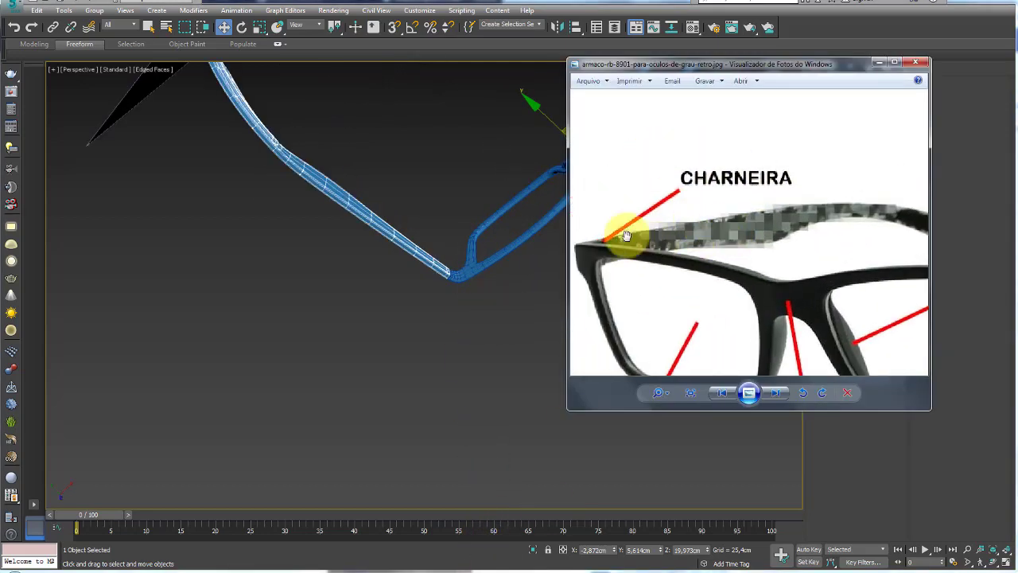
Close the reference photo and zoom into the top view of the frame
left_click(878, 62)
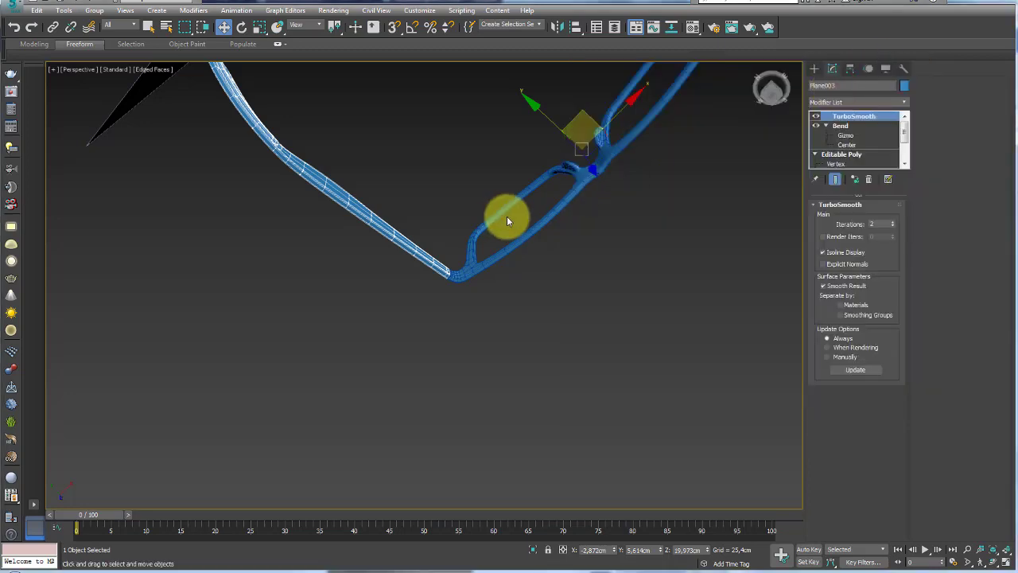
mouse_move(506, 215)
middle_mouse_down("alt")
mouse_move(533, 222)
mouse_move(509, 220)
middle_mouse_up("alt")
key("t")
scroll(505, 239, "up", 1)
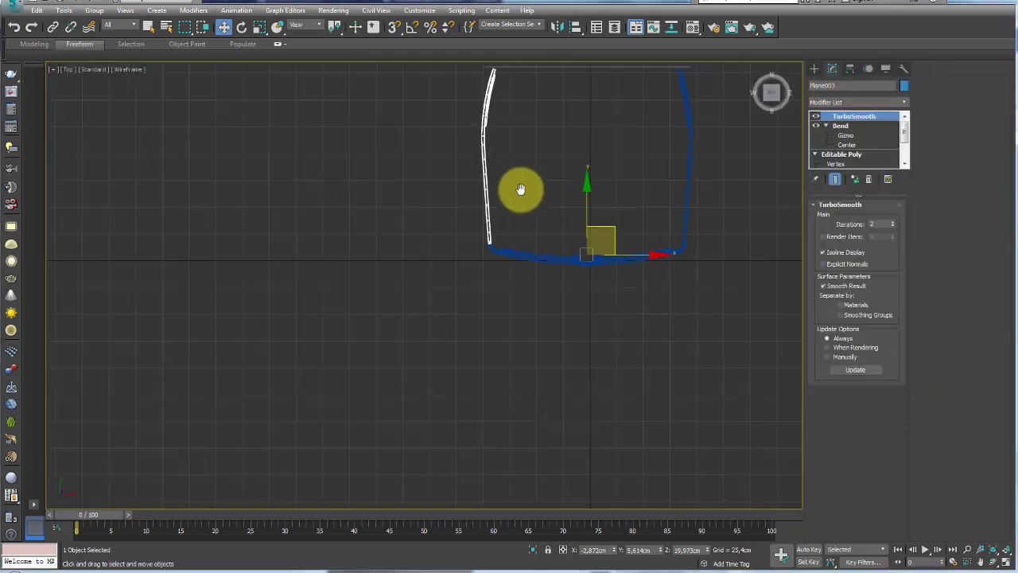
scroll(506, 219, "up", 3)
scroll(509, 227, "up", 2)
scroll(515, 239, "up", 1)
scroll(514, 238, "up", 1)
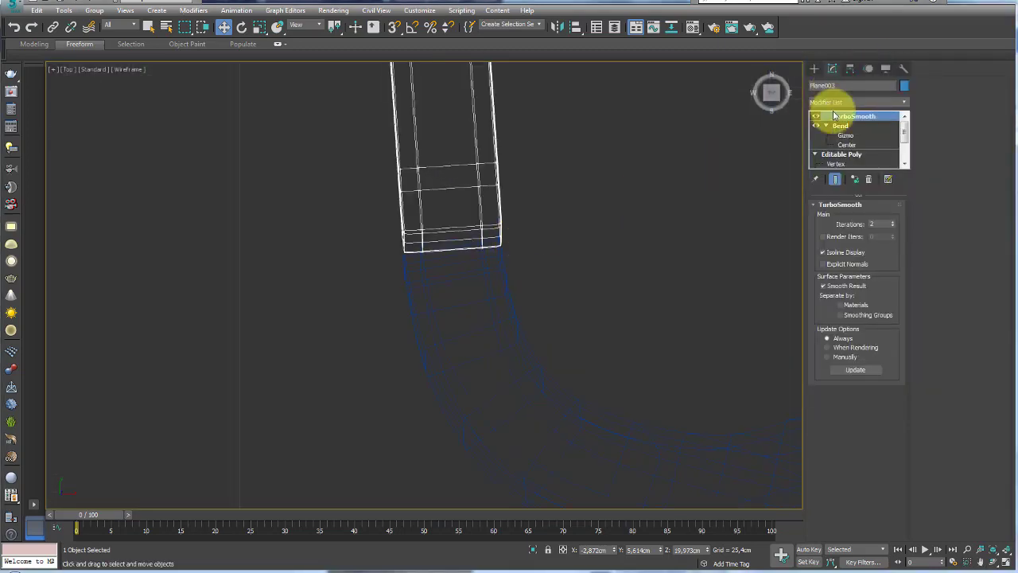
Select both temples together and nudge them up slightly
left_click(814, 69)
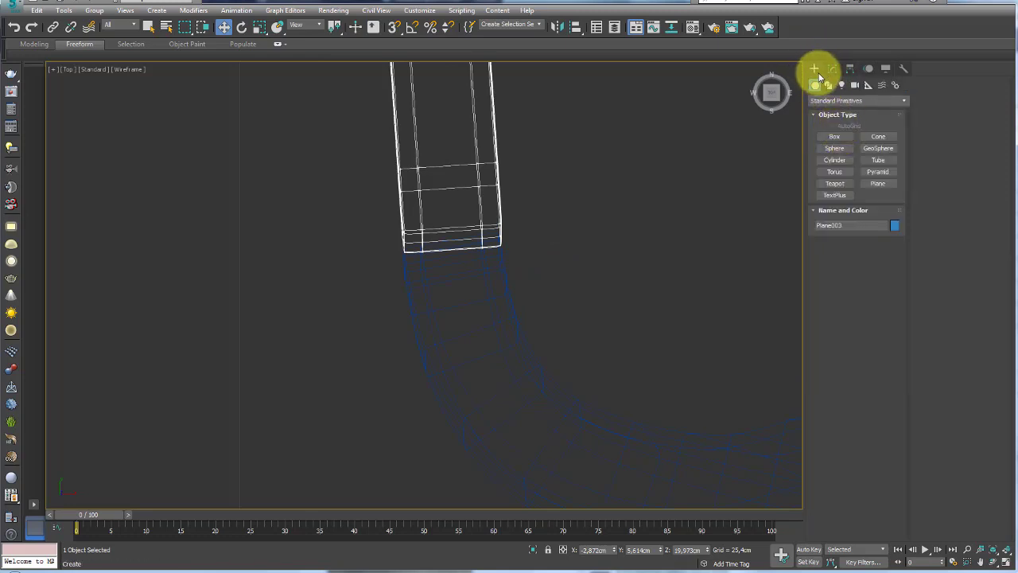
scroll(485, 216, "down", 3)
scroll(400, 259, "down", 1)
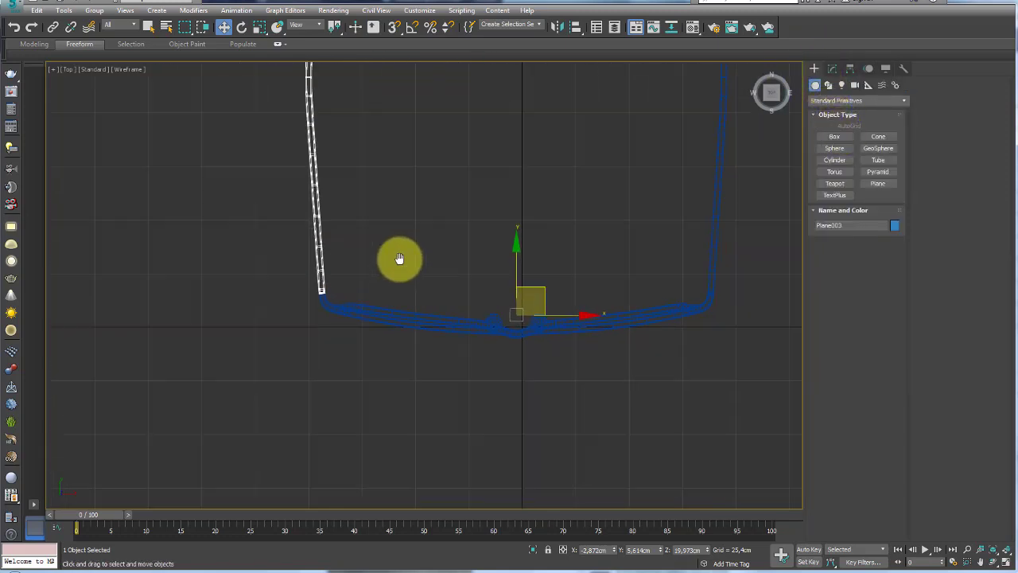
left_click_drag(536, 201, 714, 248)
left_click_drag(501, 86, 505, 84)
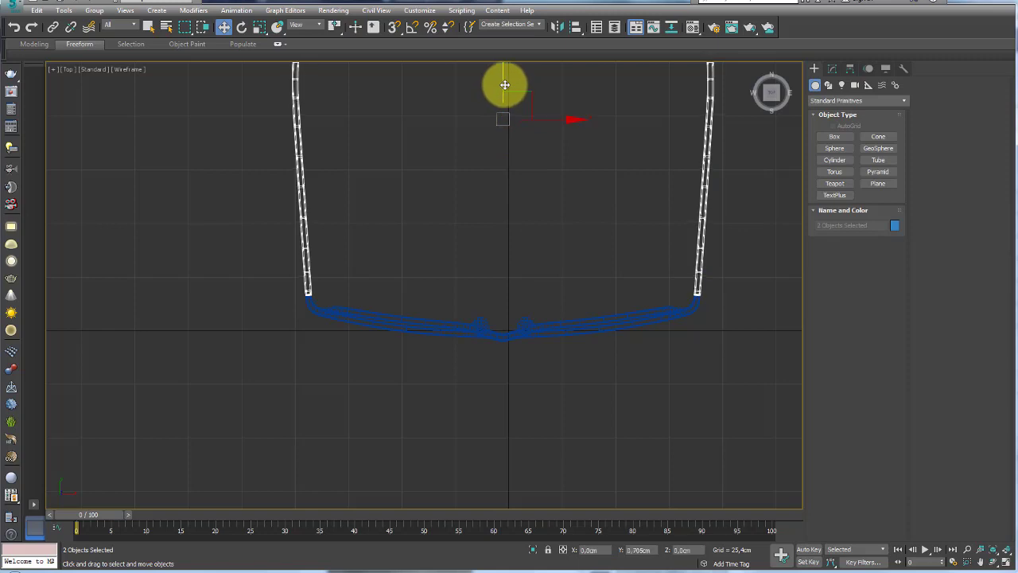
scroll(375, 358, "up", 5)
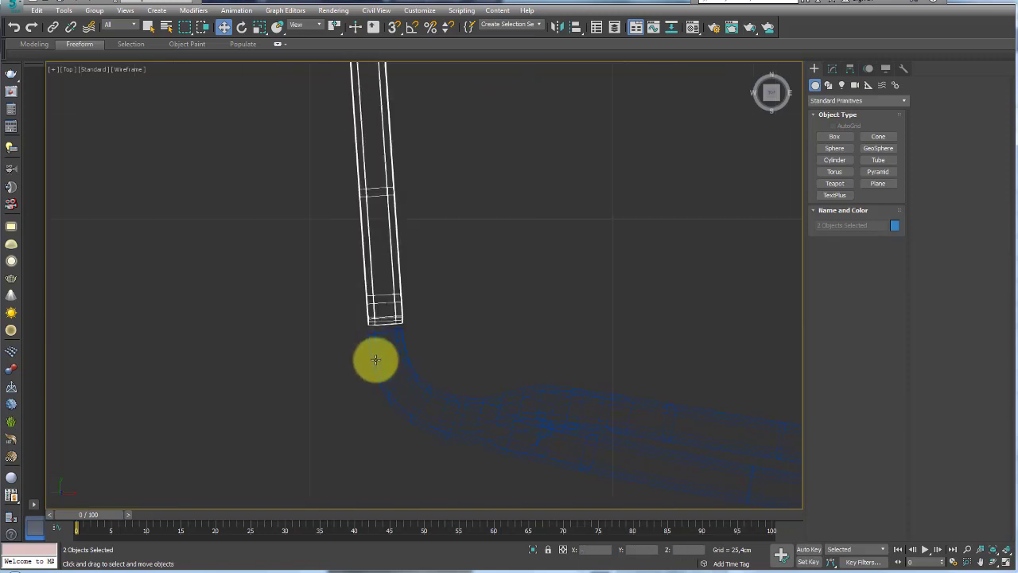
scroll(397, 295, "up", 3)
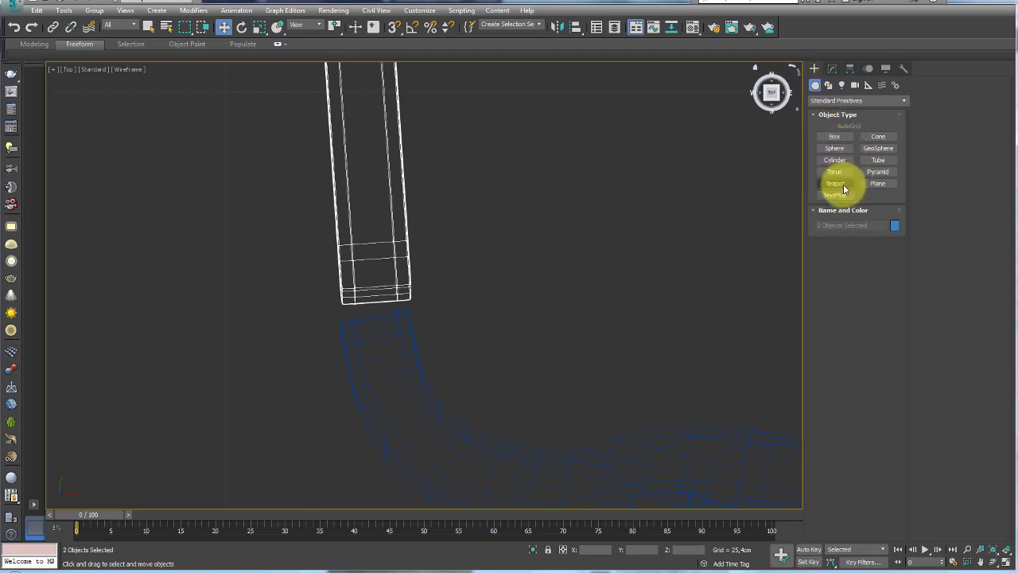
Create a hinge cylinder, stand it upright and lower it into the hinge gap
left_click(835, 160)
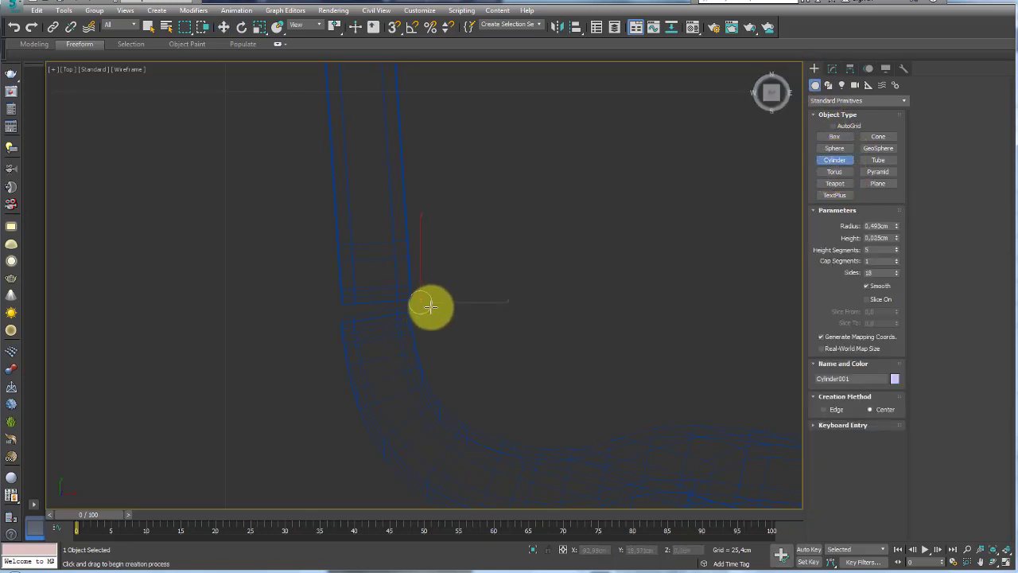
right_click(432, 195)
key("p")
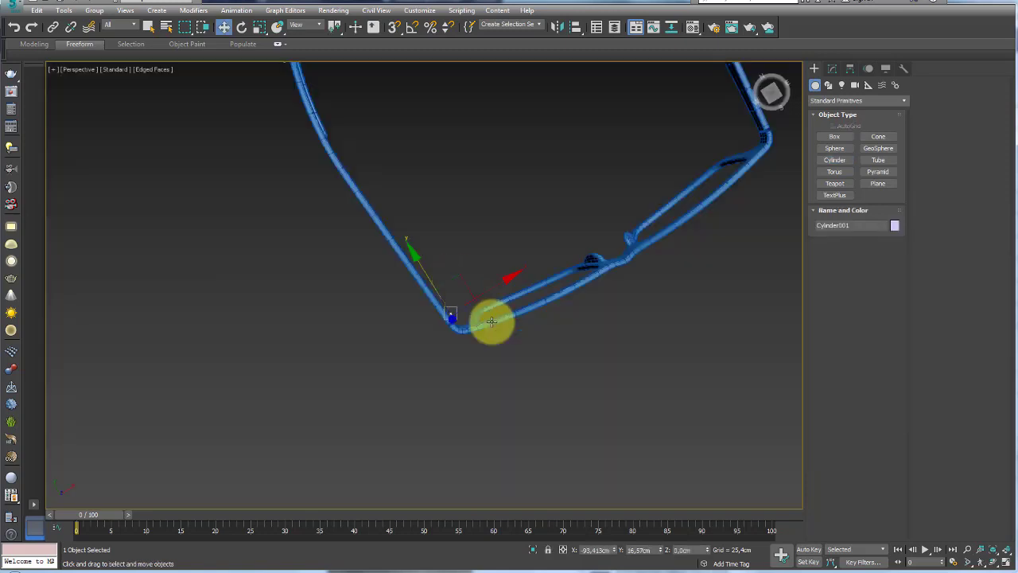
scroll(509, 334, "down", 3)
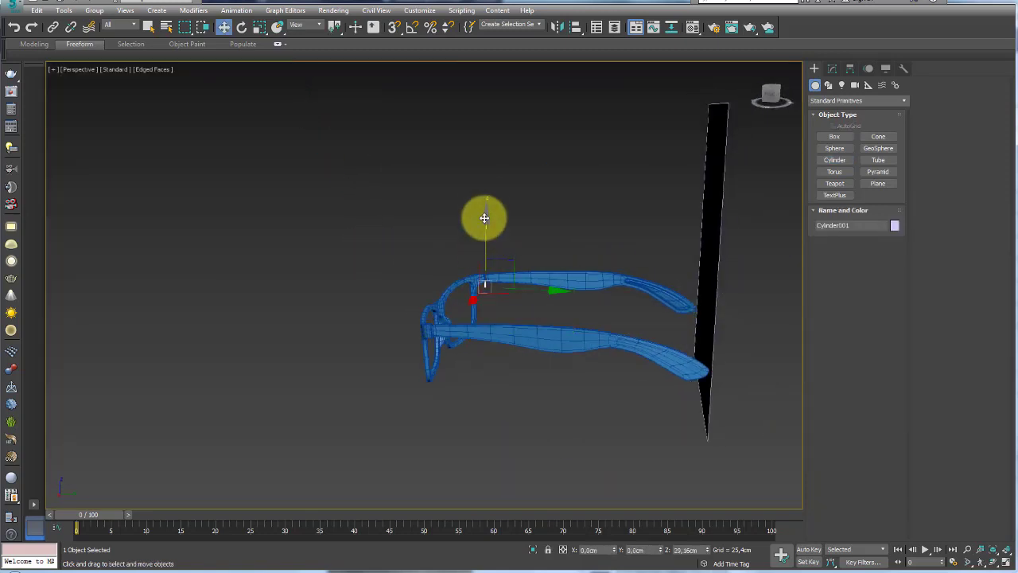
key("z")
scroll(477, 303, "down", 4)
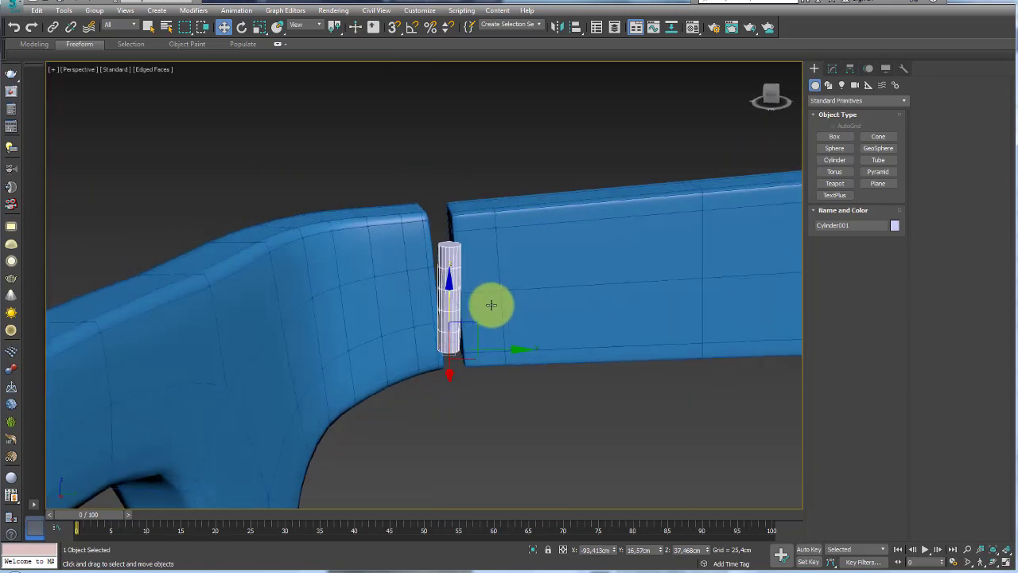
key("e")
left_click_drag(474, 295, 474, 294)
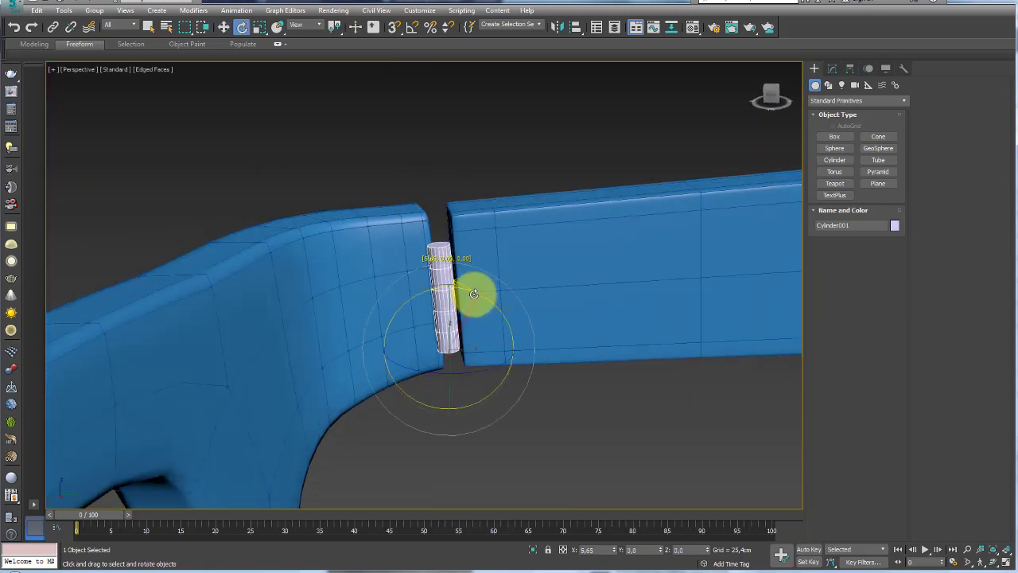
key("w")
middle_click_drag(475, 294, 455, 307, "alt")
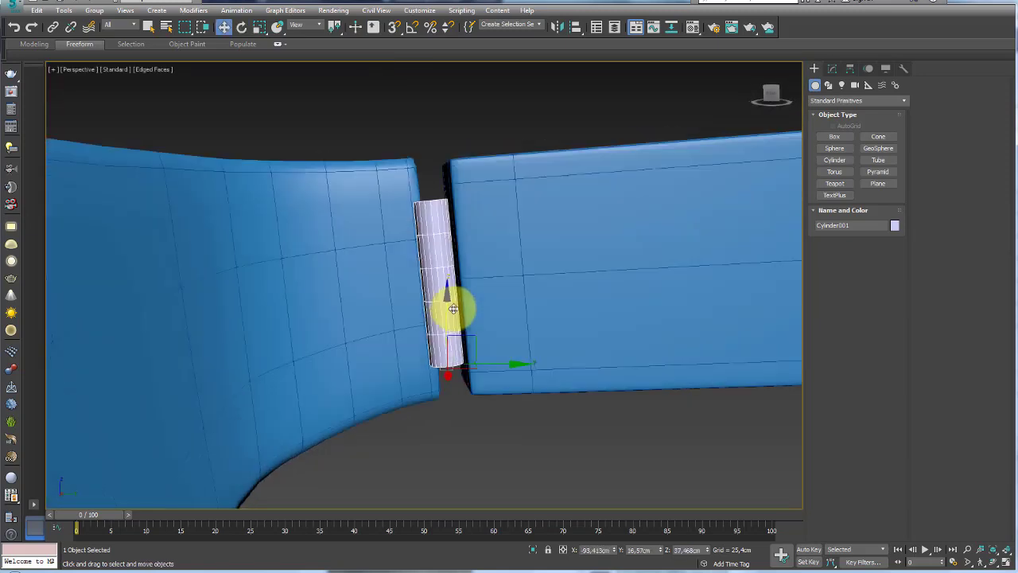
mouse_move(477, 337)
left_mouse_down()
mouse_move(484, 369)
mouse_move(501, 332)
left_mouse_up()
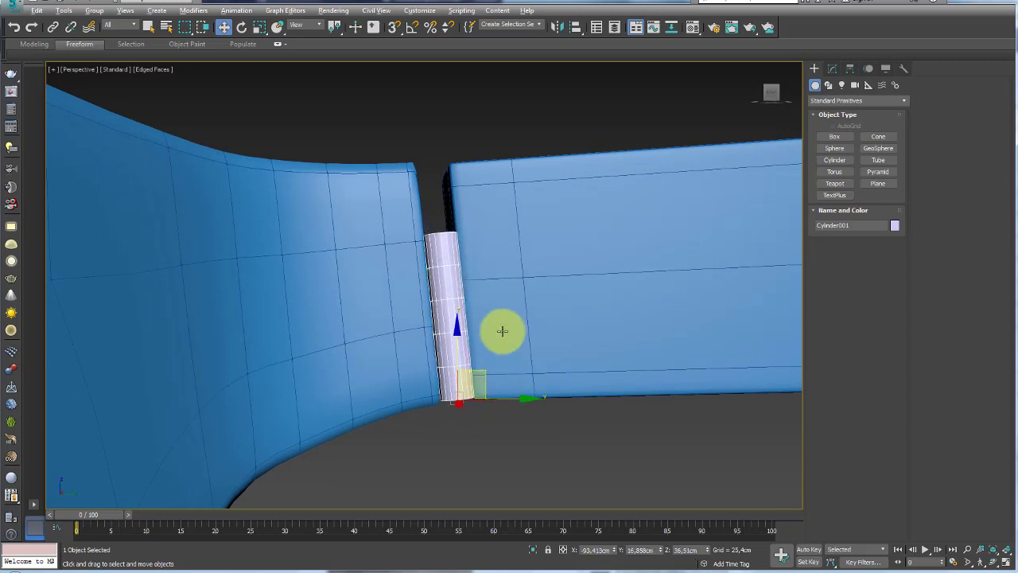
middle_click_drag(502, 332, 525, 380, "alt")
Shorten the cylinder's height to 2.806 cm, undoing a trial move
left_click(832, 68)
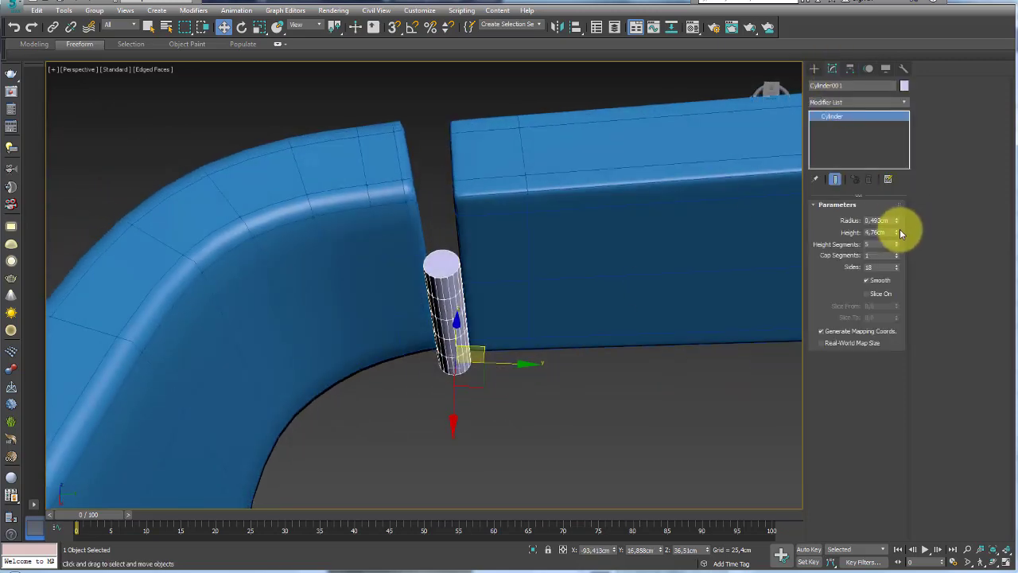
left_click_drag(898, 232, 898, 245)
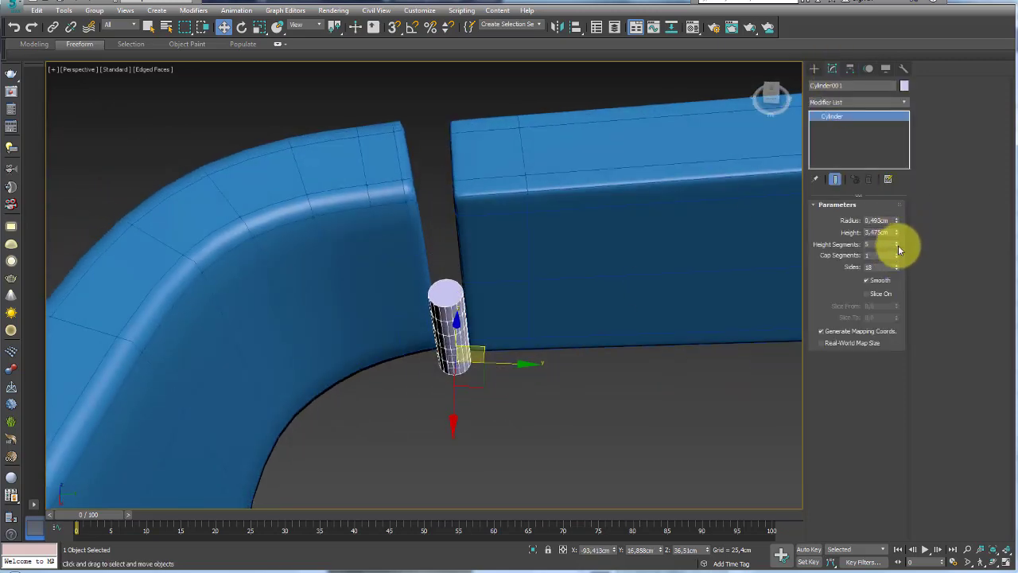
middle_click_drag(732, 295, 705, 246, "alt")
left_click_drag(895, 231, 897, 249)
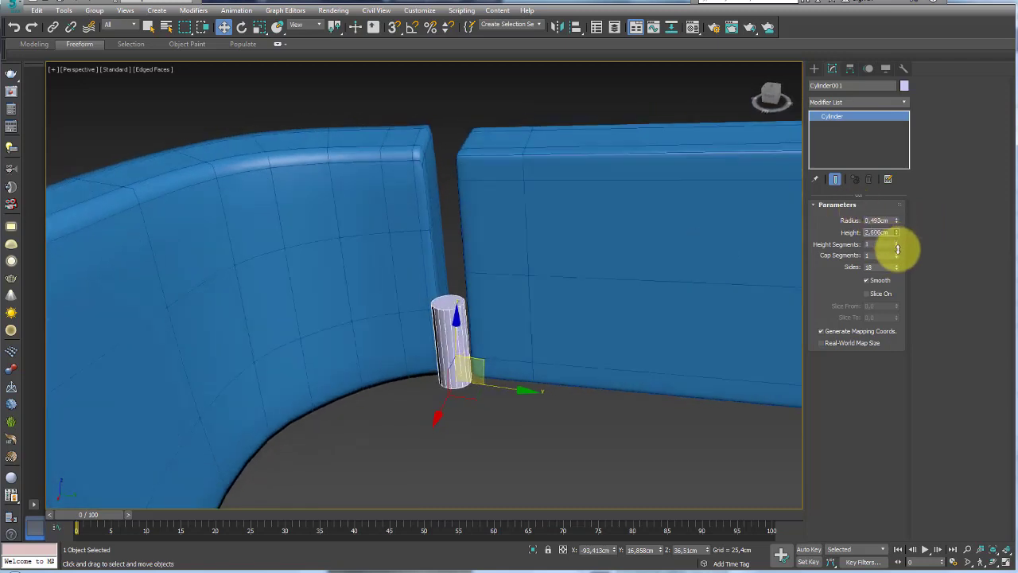
middle_click_drag(549, 326, 536, 275, "alt")
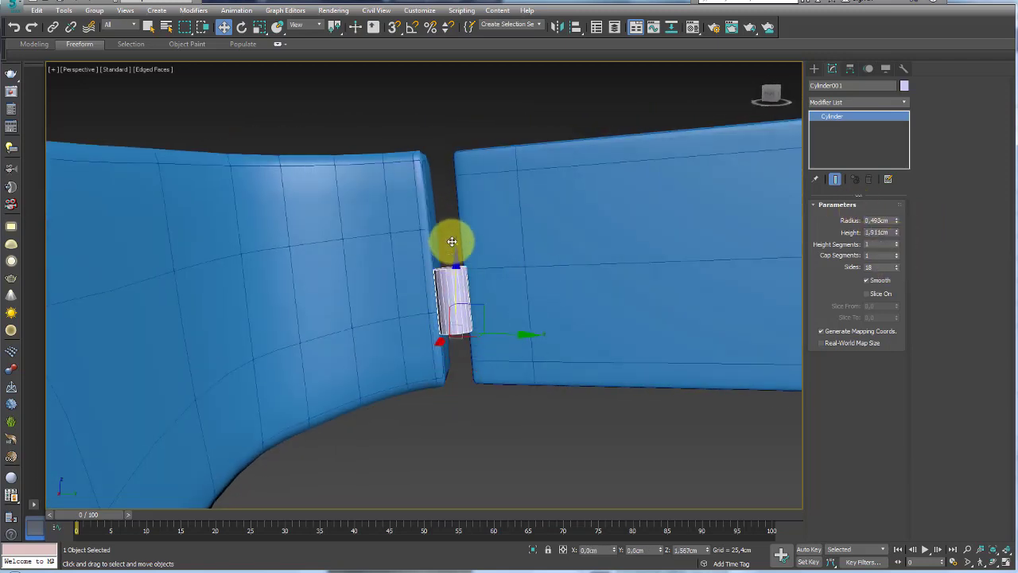
mouse_move(449, 237)
left_mouse_down()
mouse_move(456, 325)
mouse_move(466, 175)
mouse_move(487, 339)
mouse_move(462, 186)
left_mouse_up()
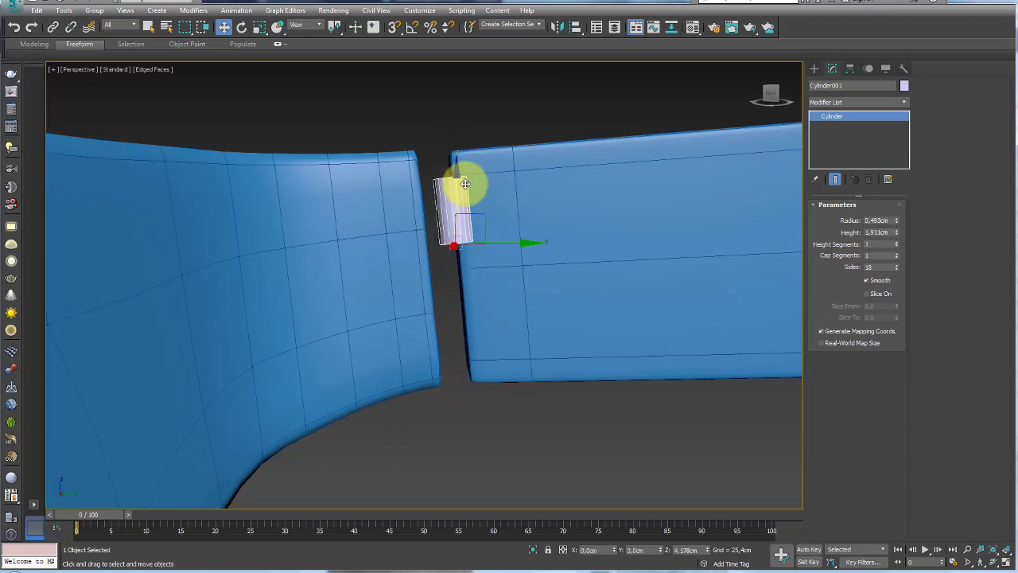
key("ctrl+z")
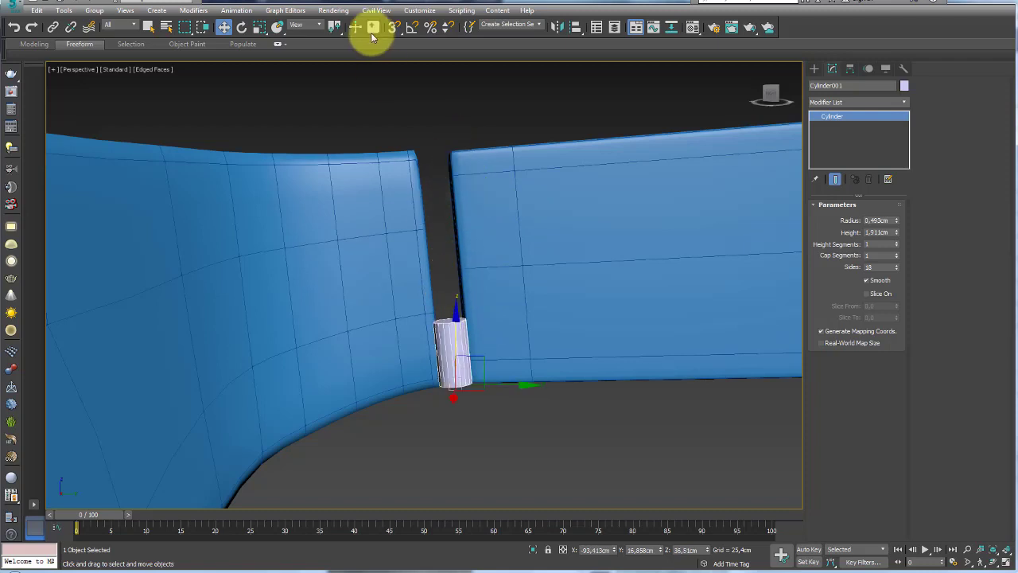
Switch to Local coordinates and raise the cylinder to mid-height of the gap
left_click(302, 25)
left_click(305, 64)
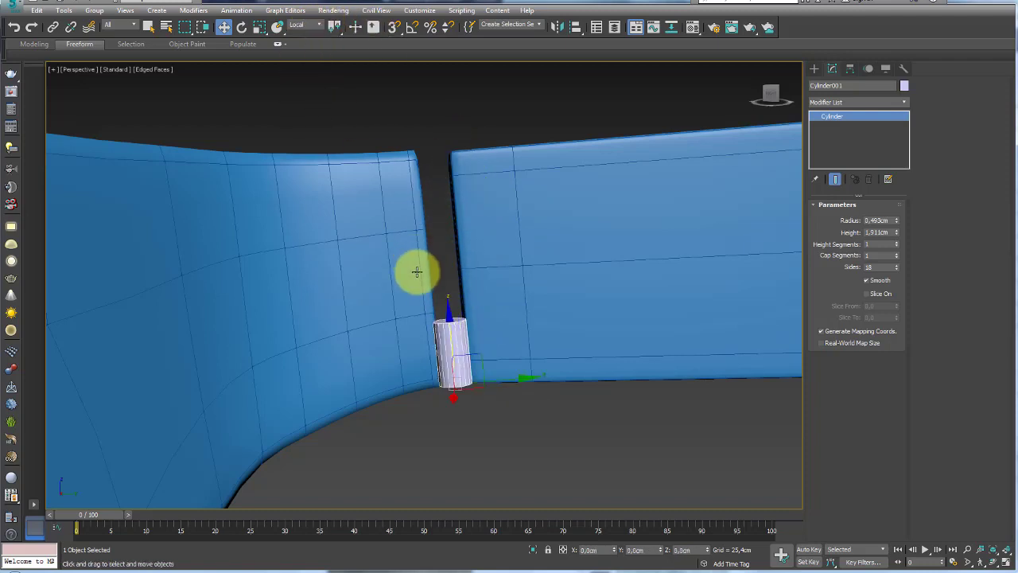
left_click_drag(444, 308, 425, 136)
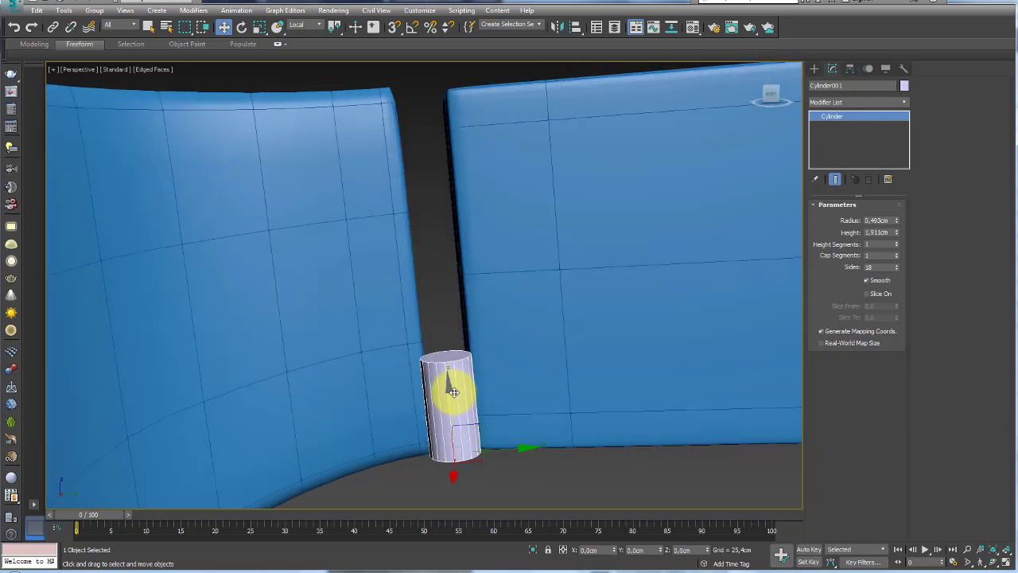
left_click_drag(451, 386, 437, 245)
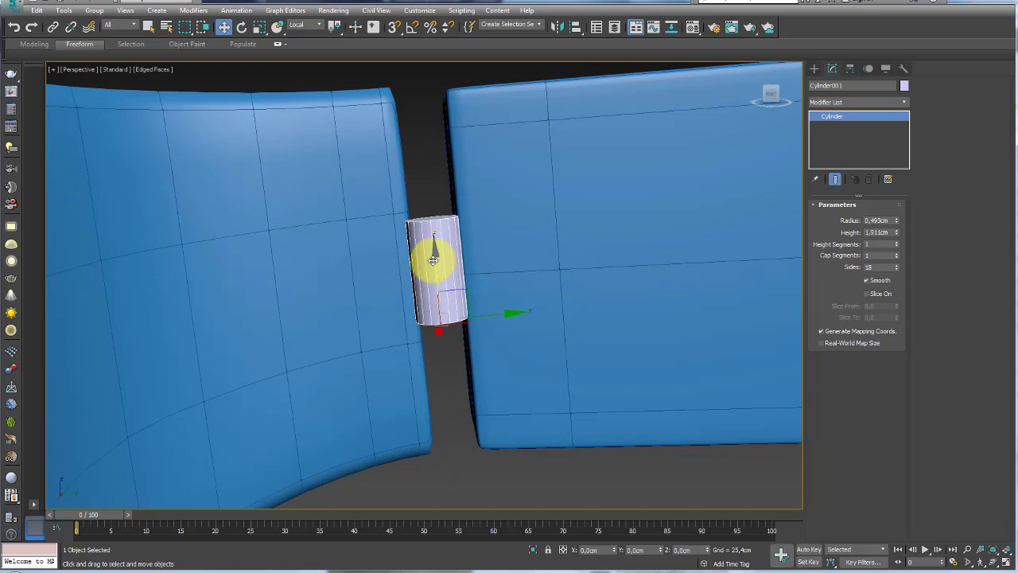
Convert the cylinder to Editable Poly and select its side faces facing the gap
mouse_move(522, 261)
middle_mouse_down("alt")
mouse_move(496, 289)
mouse_move(641, 285)
middle_mouse_up("alt")
left_click(869, 224)
mouse_move(607, 213)
middle_mouse_down("alt")
mouse_move(512, 224)
mouse_move(465, 250)
mouse_move(497, 252)
mouse_move(496, 289)
mouse_move(477, 250)
mouse_move(466, 268)
middle_mouse_up("alt")
Extrude the cylinder's selected side faces into a flat arm
left_click(446, 253, "ctrl")
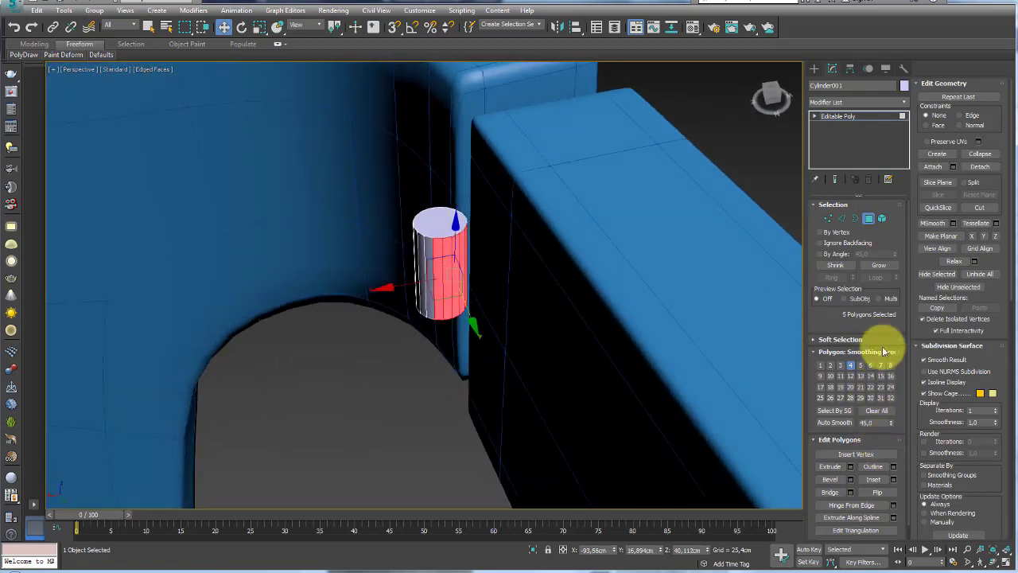
left_click(850, 467)
mouse_move(520, 318)
middle_mouse_down("alt")
mouse_move(527, 311)
mouse_move(436, 309)
middle_mouse_up("alt")
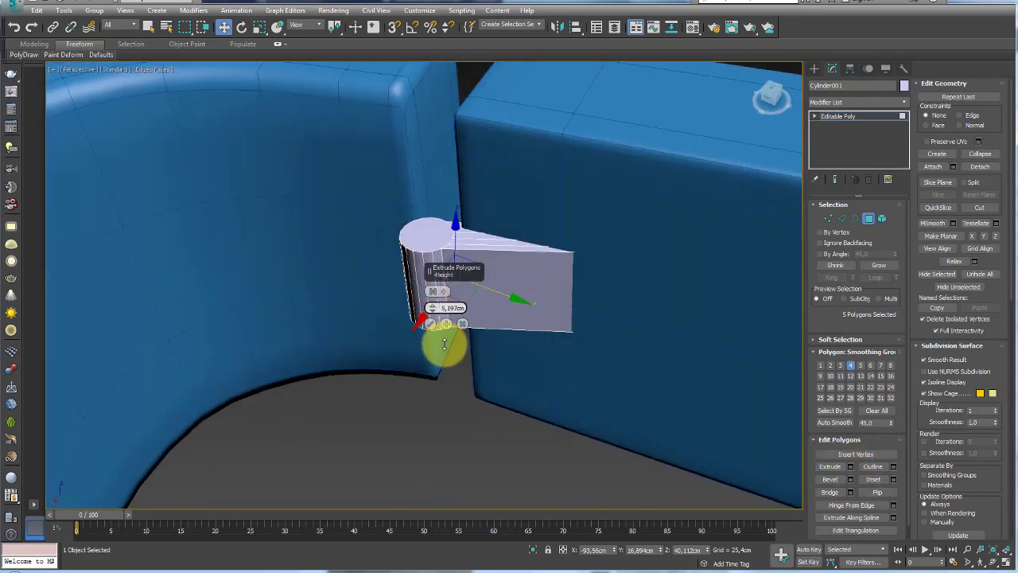
left_click_drag(445, 344, 450, 344)
key("F3")
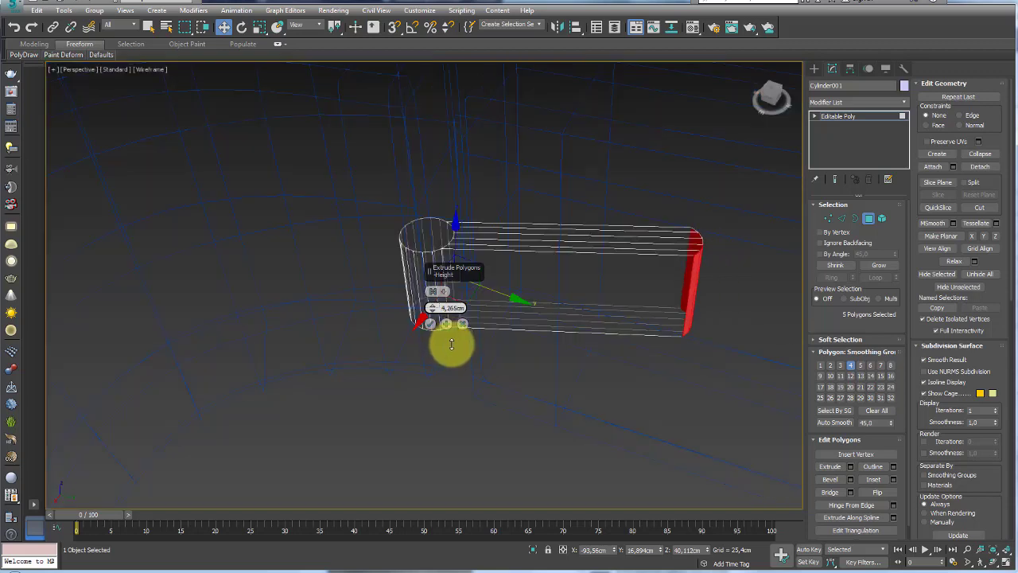
left_click(429, 325)
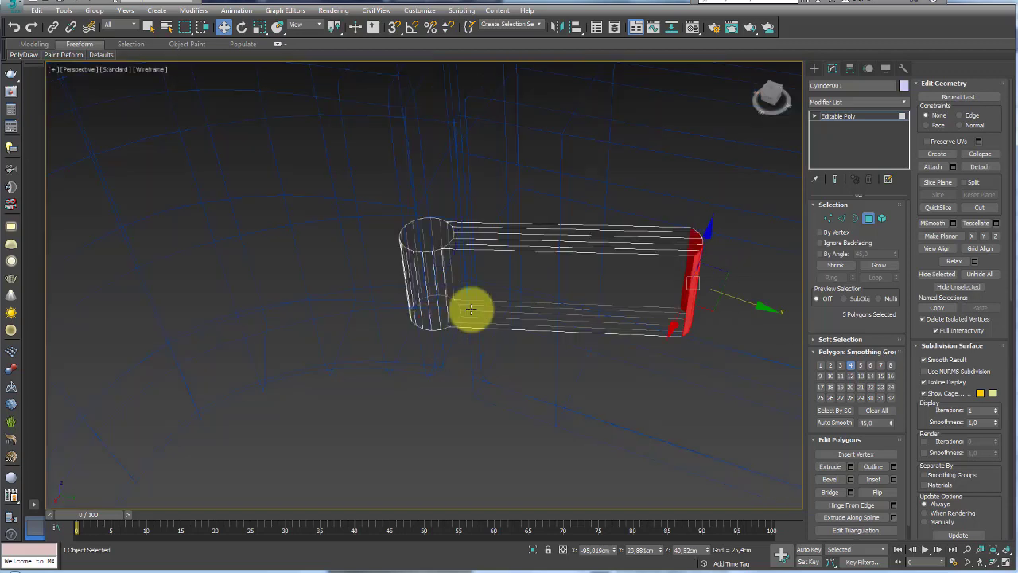
Return to object level and rotate the arm to angle along the frame
left_click(843, 117)
key("F3")
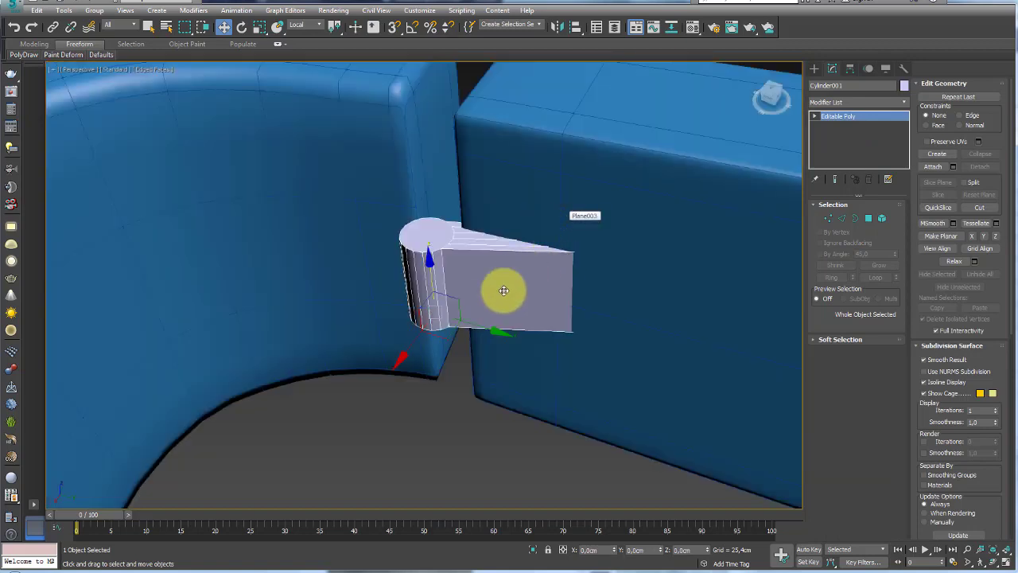
key("e")
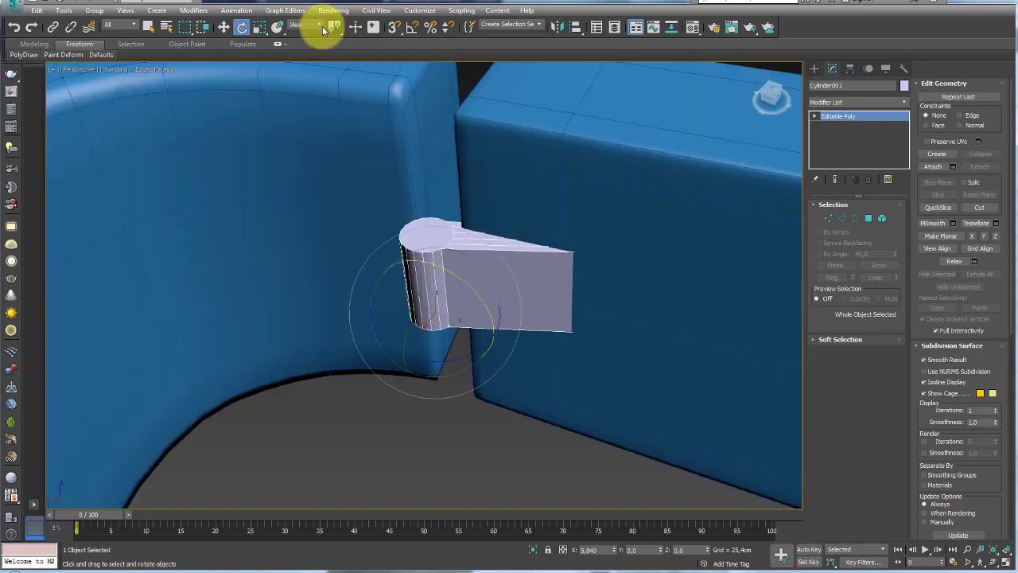
left_click(319, 26)
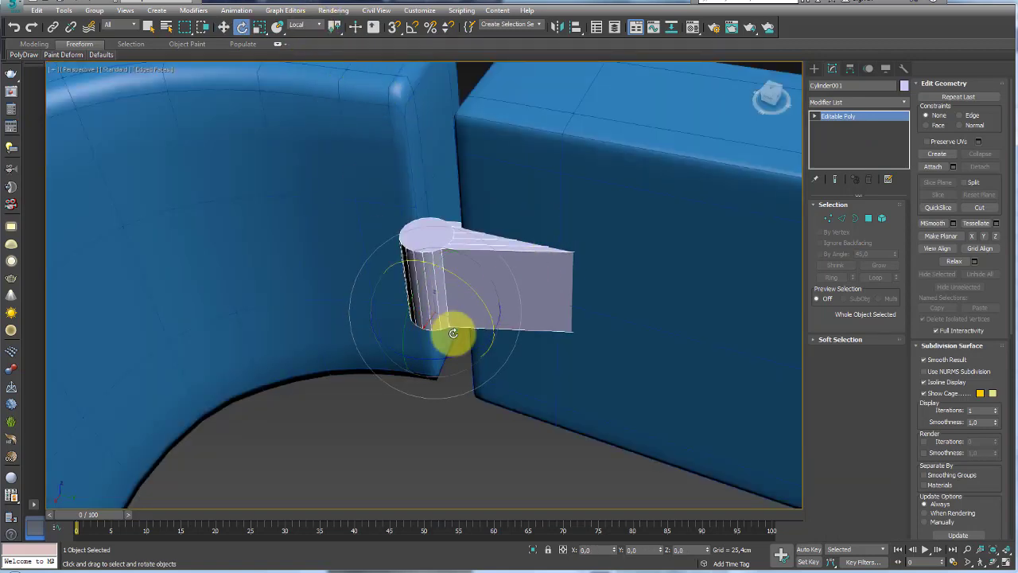
mouse_move(466, 352)
left_mouse_down()
mouse_move(450, 360)
mouse_move(448, 345)
left_mouse_up()
mouse_move(448, 345)
middle_mouse_down("alt")
mouse_move(488, 345)
mouse_move(461, 313)
middle_mouse_up("alt")
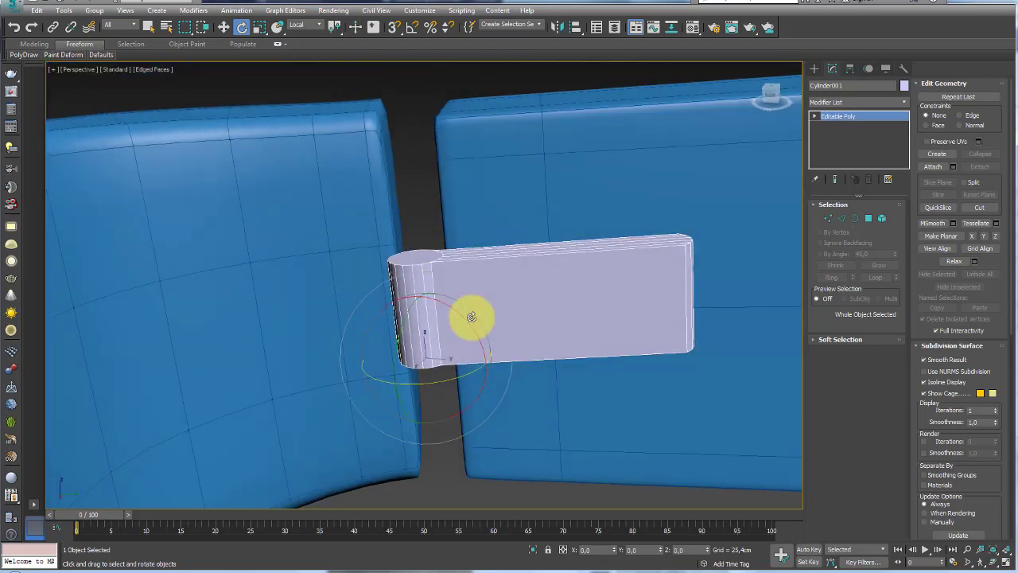
Shift-move a copy of the arm straight up along Z as Cylinder002
key("w")
left_click_drag(421, 296, 407, 202, "shift")
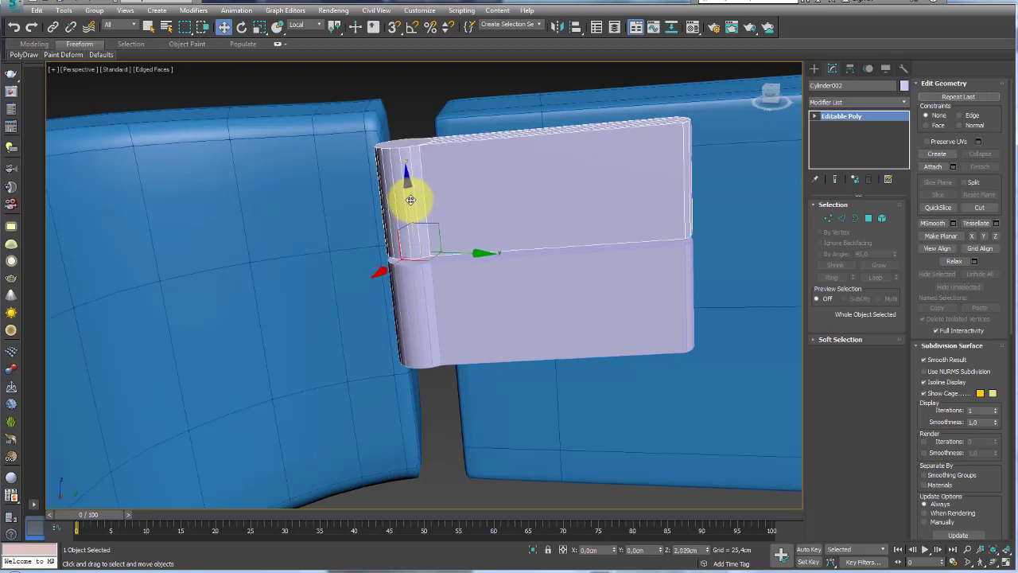
left_click(498, 337)
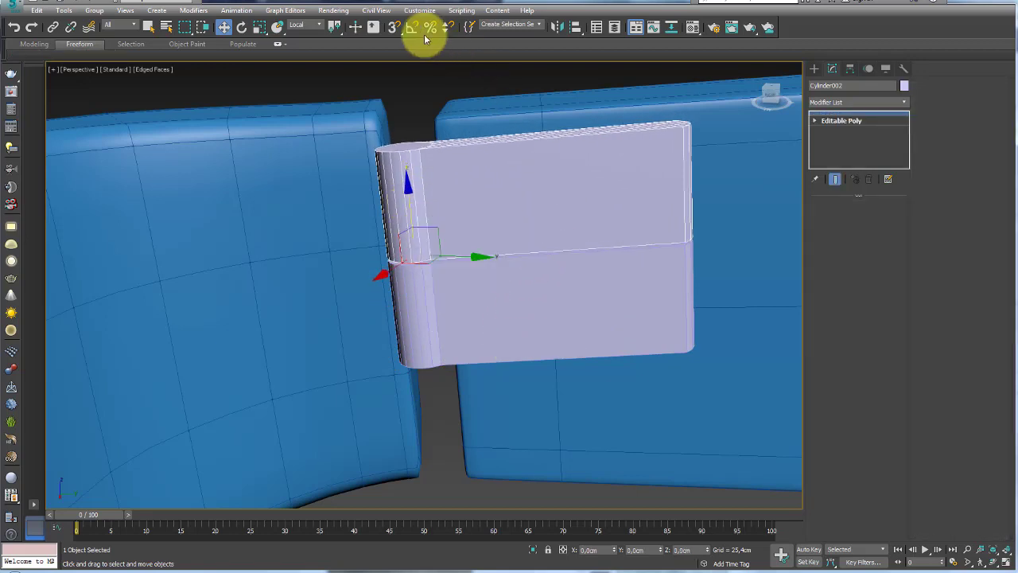
Mirror the hinge arm as a Reference copy, Cylinder003
left_click(559, 29)
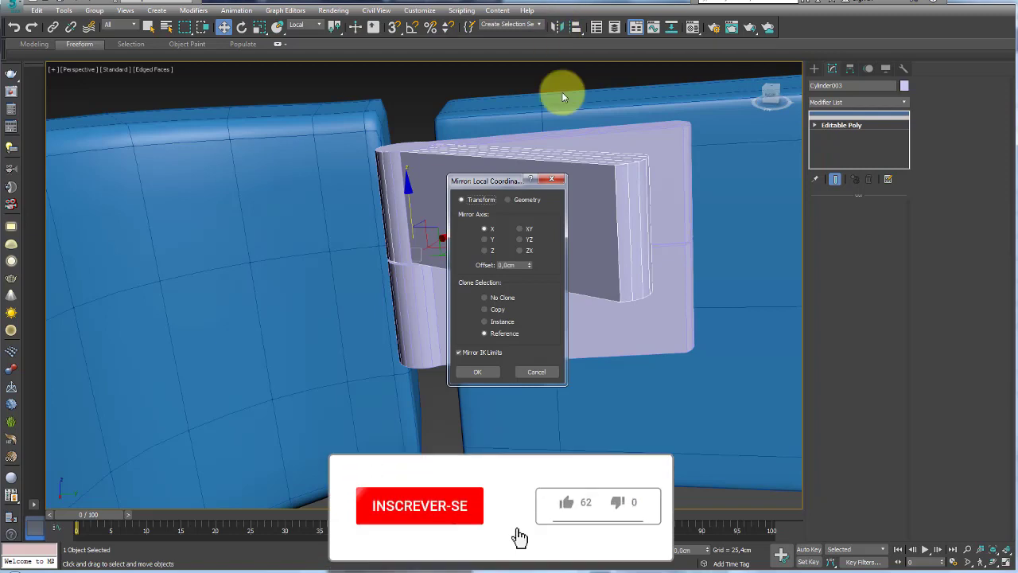
left_click(484, 251)
left_click(488, 243)
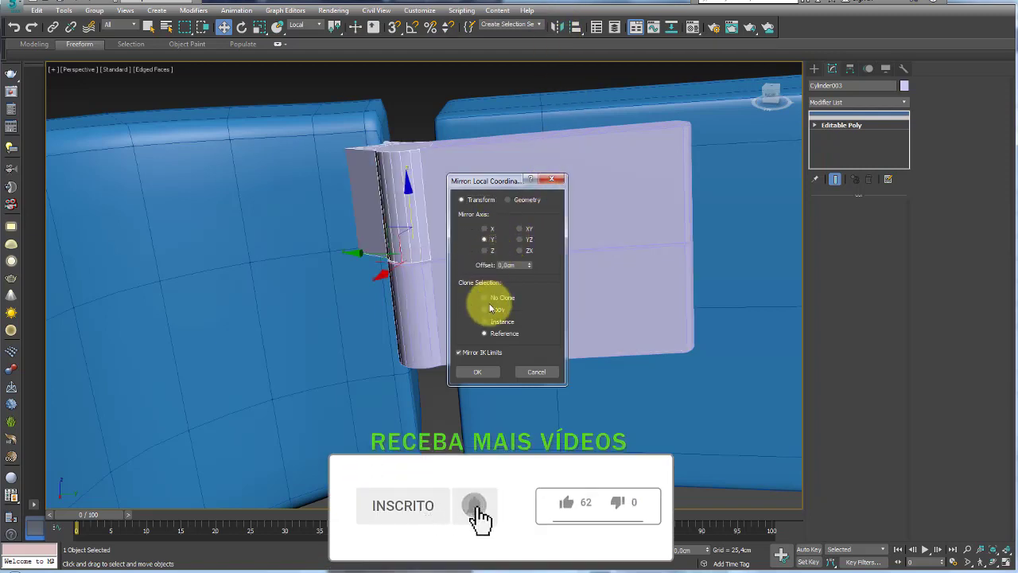
left_click(477, 372)
Rotate the mirrored leaf outward so it lies along the opposite frame half
key("e")
left_click_drag(400, 272, 461, 257)
scroll(461, 249, "up", 3)
scroll(470, 231, "down", 5)
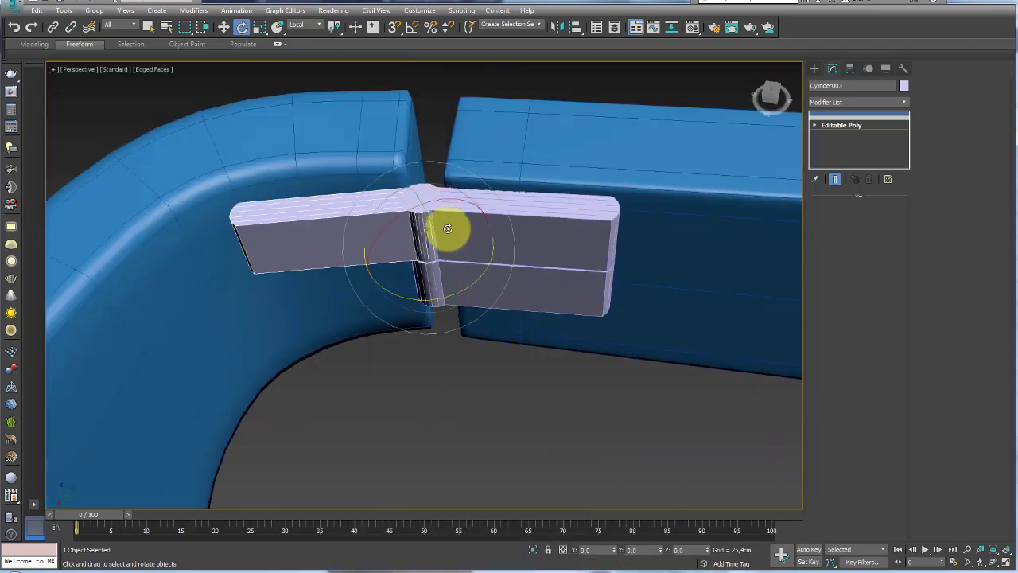
mouse_move(450, 227)
middle_mouse_down("alt")
mouse_move(455, 261)
mouse_move(461, 254)
mouse_move(451, 254)
middle_mouse_up("alt")
mouse_move(451, 254)
left_mouse_down()
mouse_move(432, 261)
mouse_move(444, 260)
left_mouse_up()
Select the three hinge pieces and nudge them up and left into place
left_click(484, 186, "ctrl")
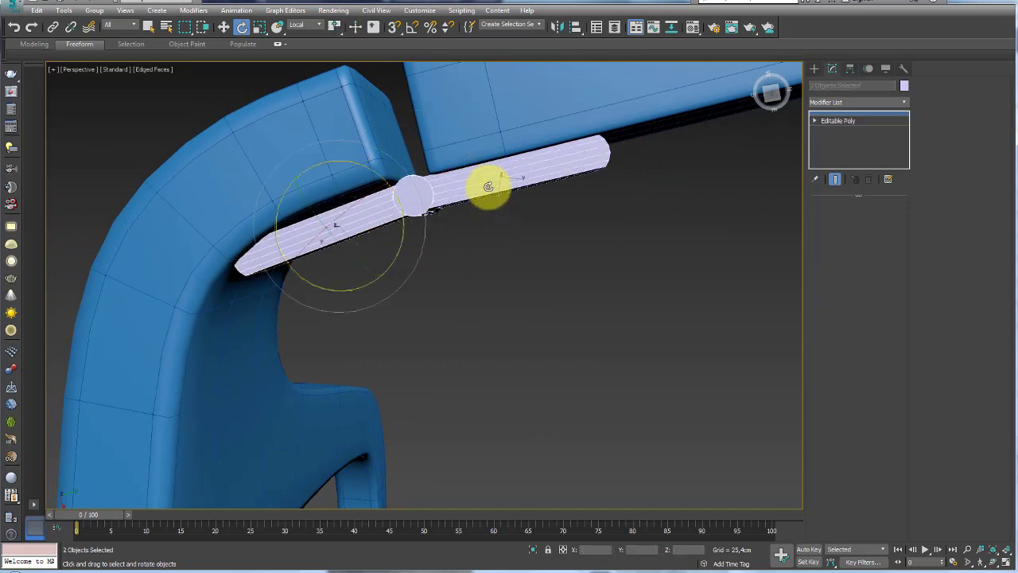
mouse_move(483, 186)
middle_mouse_down("alt")
mouse_move(500, 218)
mouse_move(466, 211)
mouse_move(477, 205)
mouse_move(491, 231)
middle_mouse_up("alt")
key("w")
left_click(428, 273, "ctrl")
left_click_drag(416, 284, 420, 261)
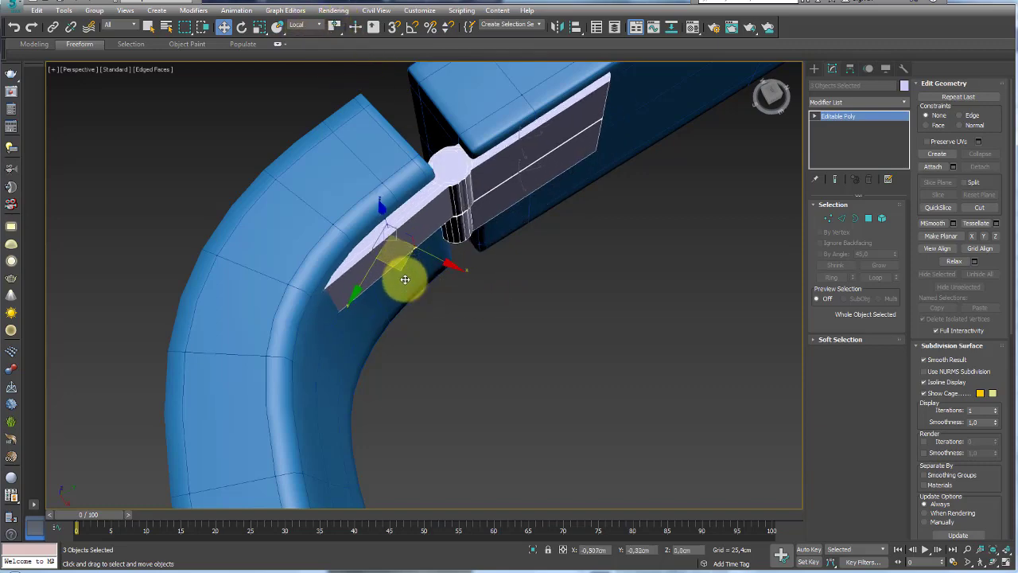
Switch to View coordinates, select Cylinder003 and make it unique
left_click(313, 26)
left_click(304, 36)
middle_click_drag(500, 228, 528, 204, "alt")
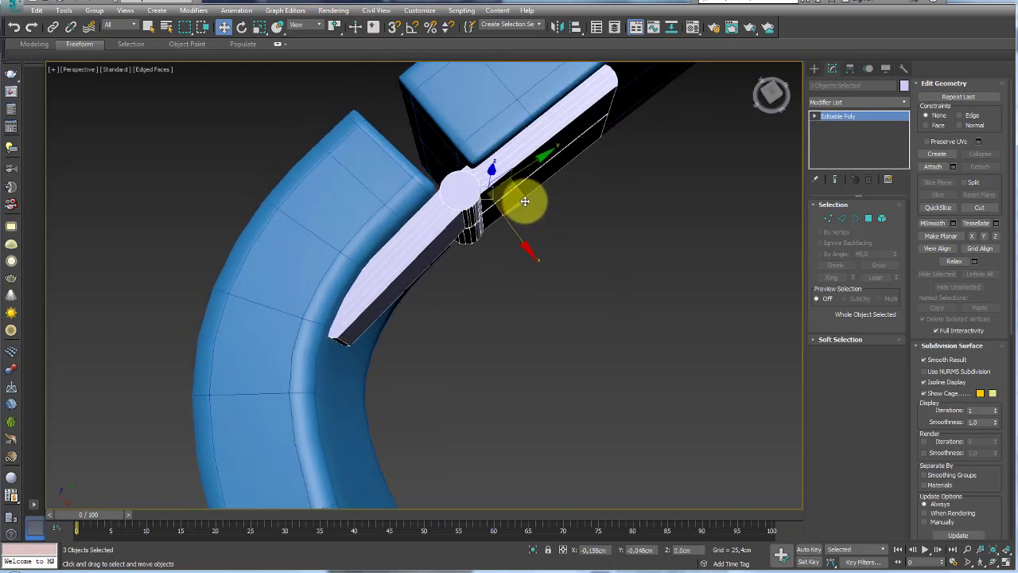
left_click(454, 217)
key("e")
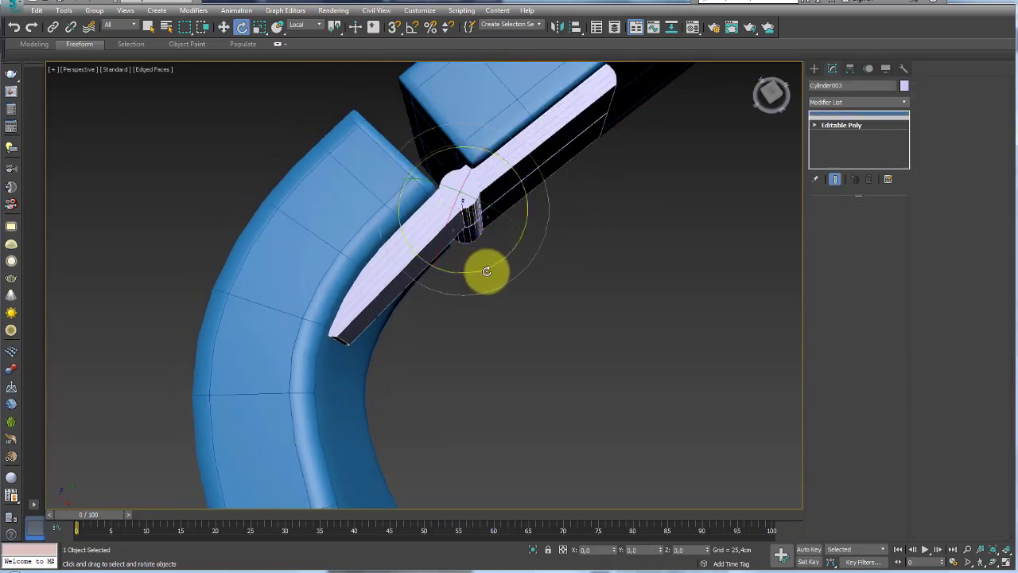
left_click(831, 125)
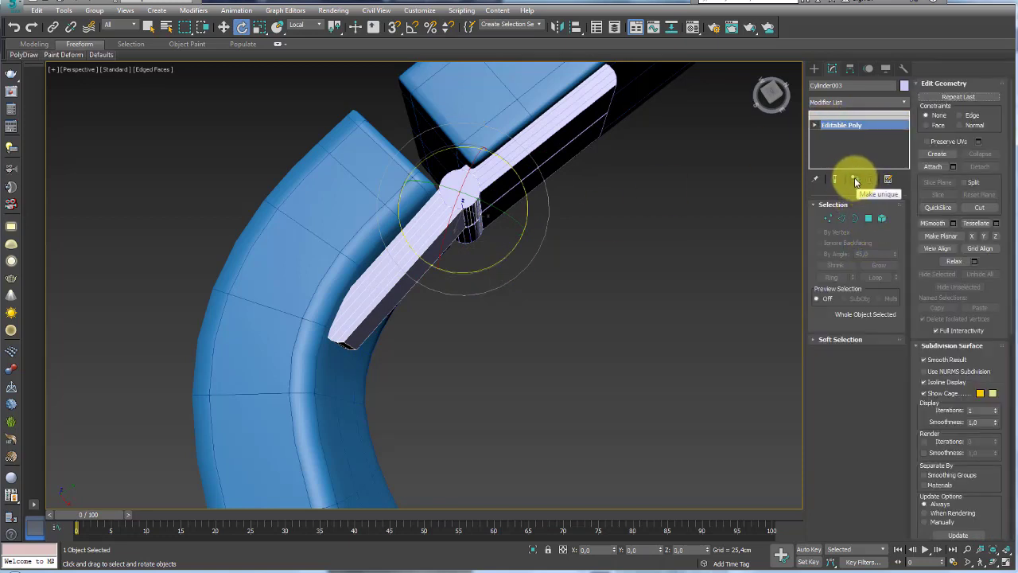
left_click(855, 181)
Slide the leaf's five end polygons back toward the hinge knuckle along the curve
left_click(868, 220)
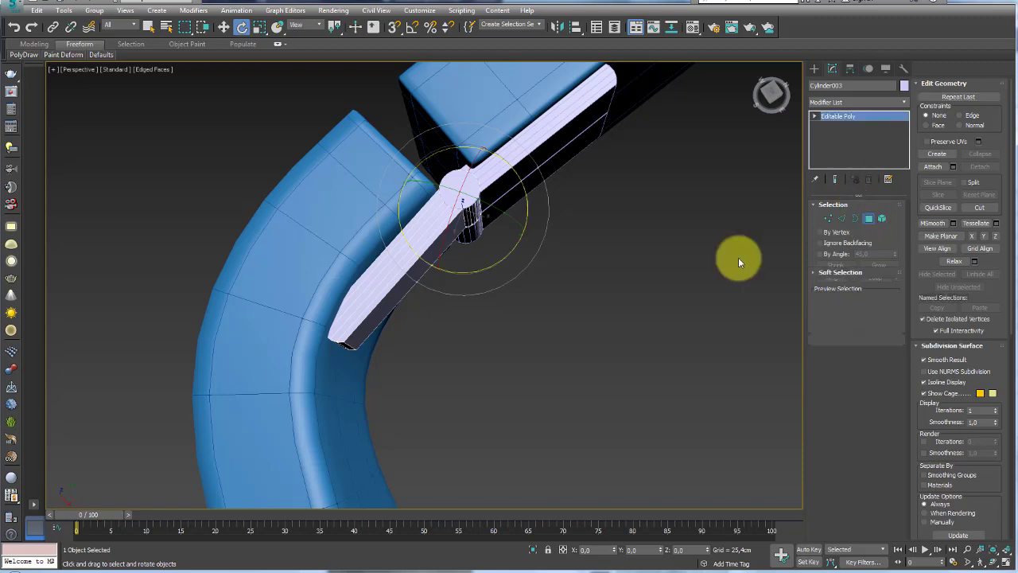
middle_click_drag(739, 257, 481, 289, "alt")
key("w")
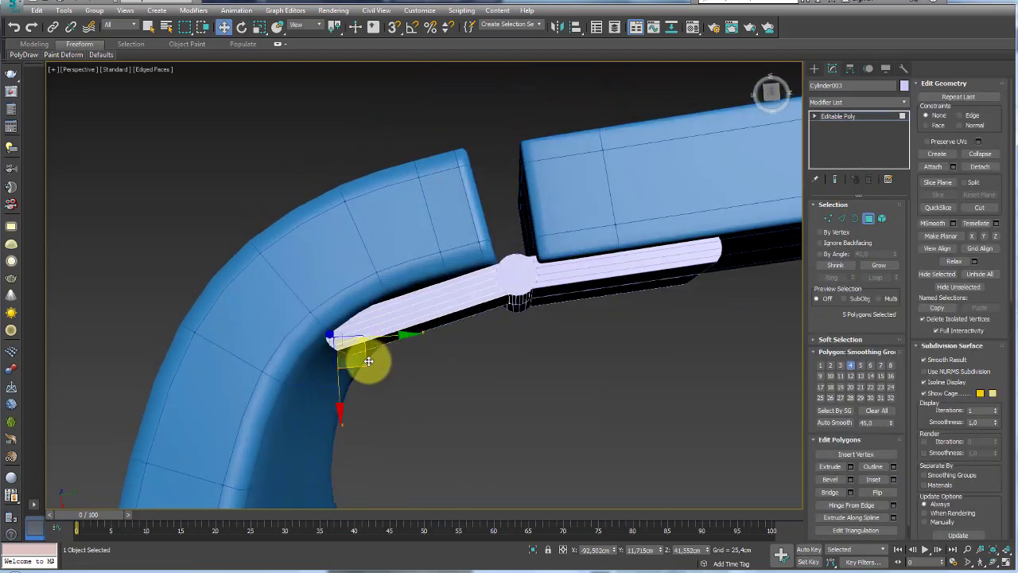
left_click_drag(363, 352, 438, 332)
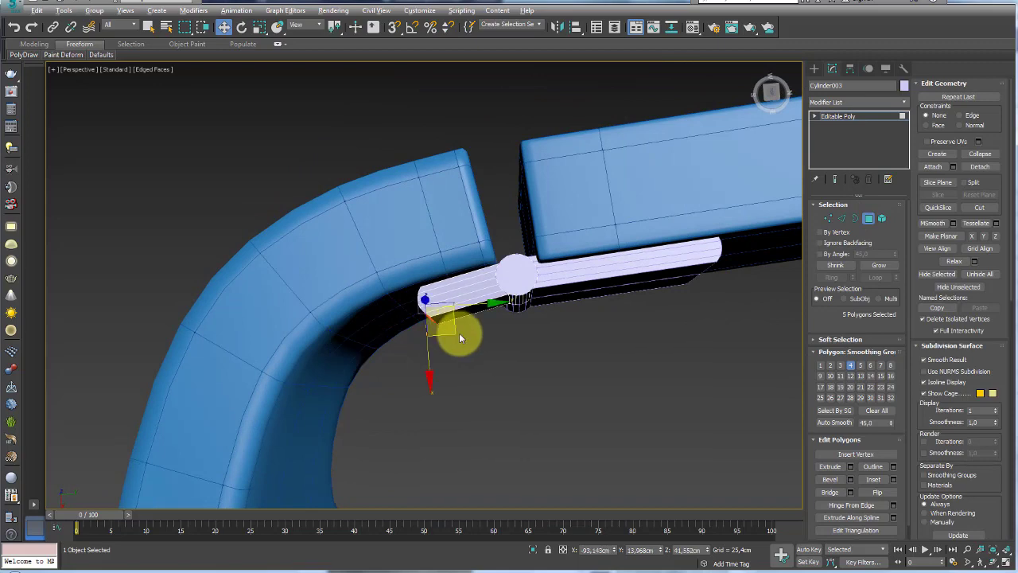
middle_click_drag(459, 333, 448, 234, "alt")
left_click_drag(448, 278, 450, 265)
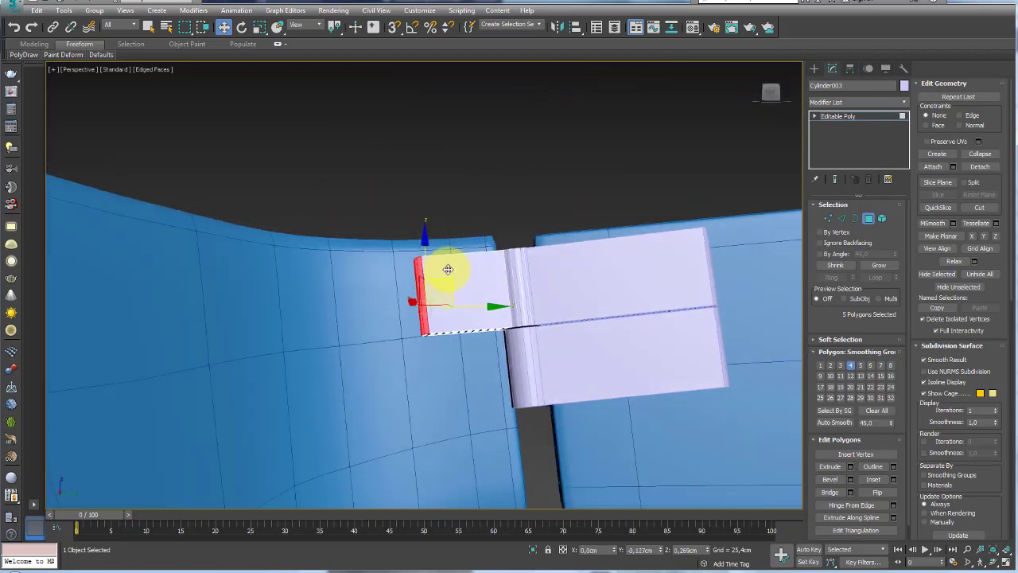
middle_click_drag(563, 282, 564, 335, "alt")
Exit polygon mode and select the leaves Cylinder002 and Cylinder003
left_click(840, 119)
left_click(589, 302)
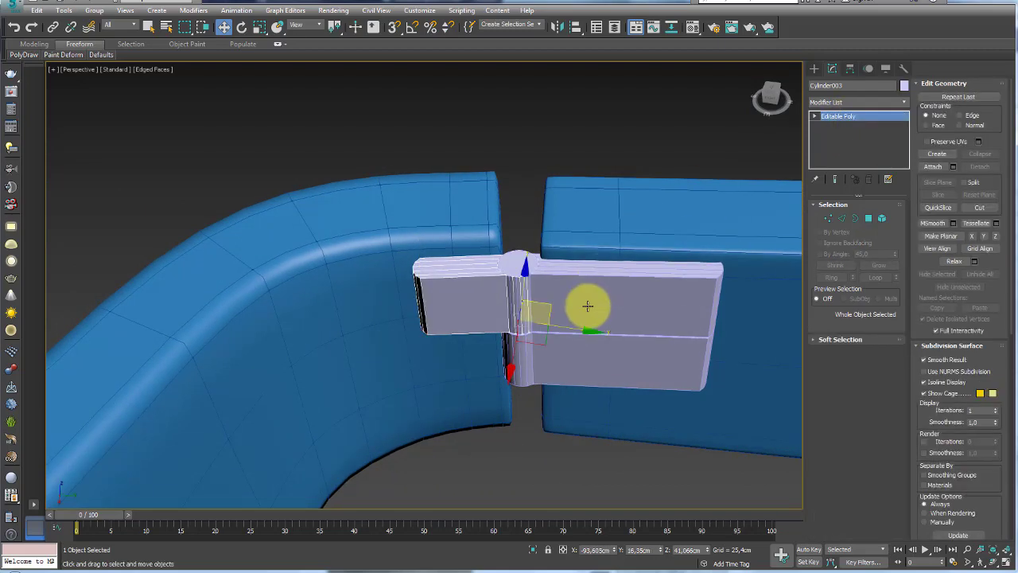
left_click(505, 275)
mouse_move(537, 311)
middle_mouse_down("alt")
mouse_move(536, 250)
mouse_move(512, 167)
middle_mouse_up("alt")
left_click(317, 26)
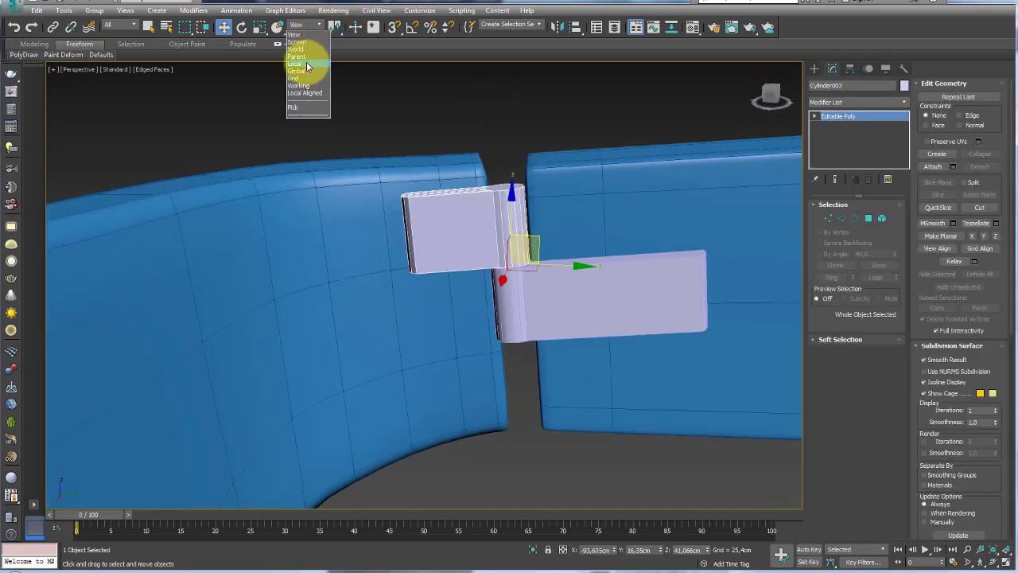
Switch to Gimbal axes and cancel a first attempt at copying the hinge block
left_click(307, 70)
left_click_drag(510, 209, 529, 338, "shift")
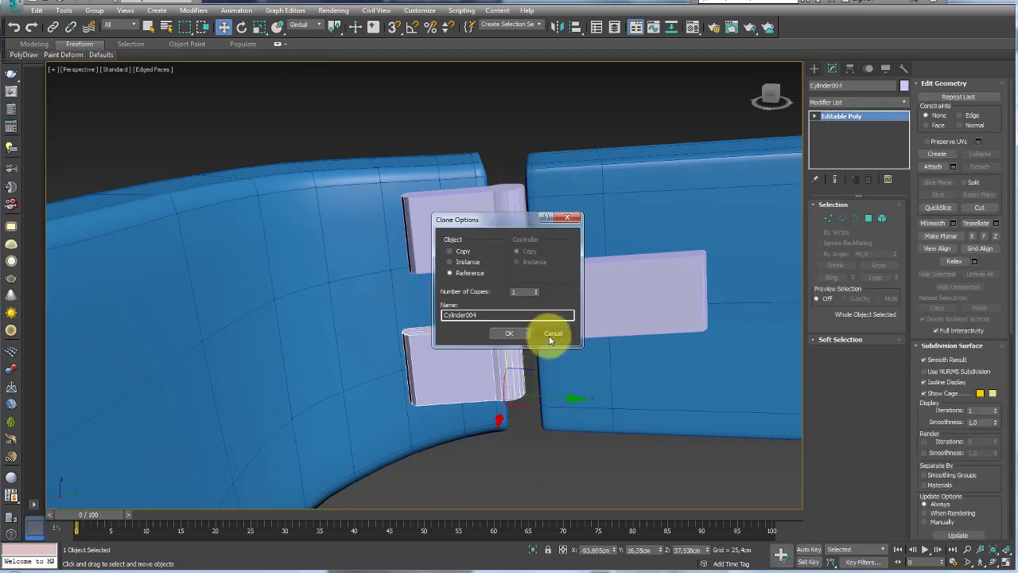
left_click(551, 333)
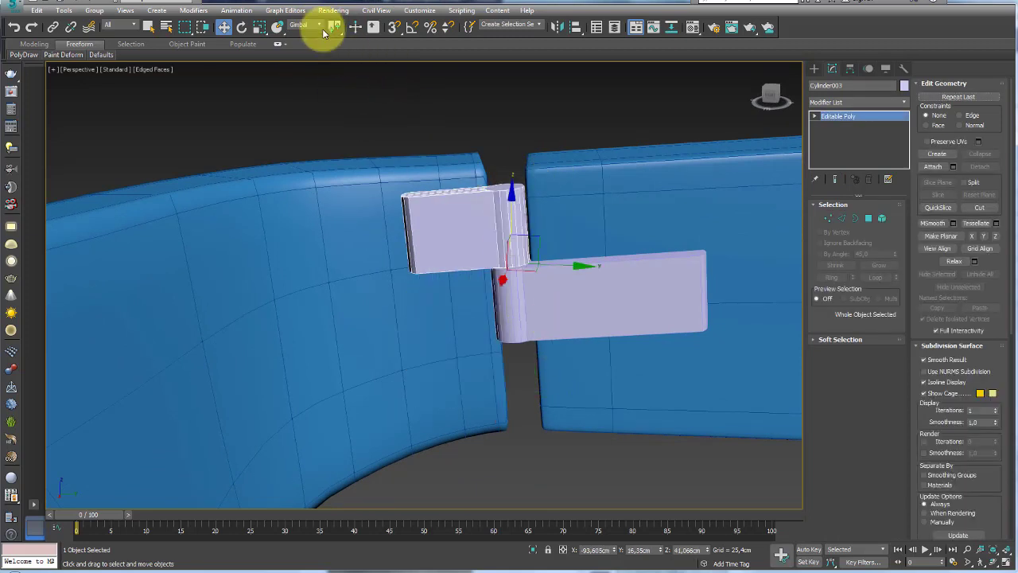
left_click(317, 26)
middle_click_drag(605, 225, 546, 211, "alt")
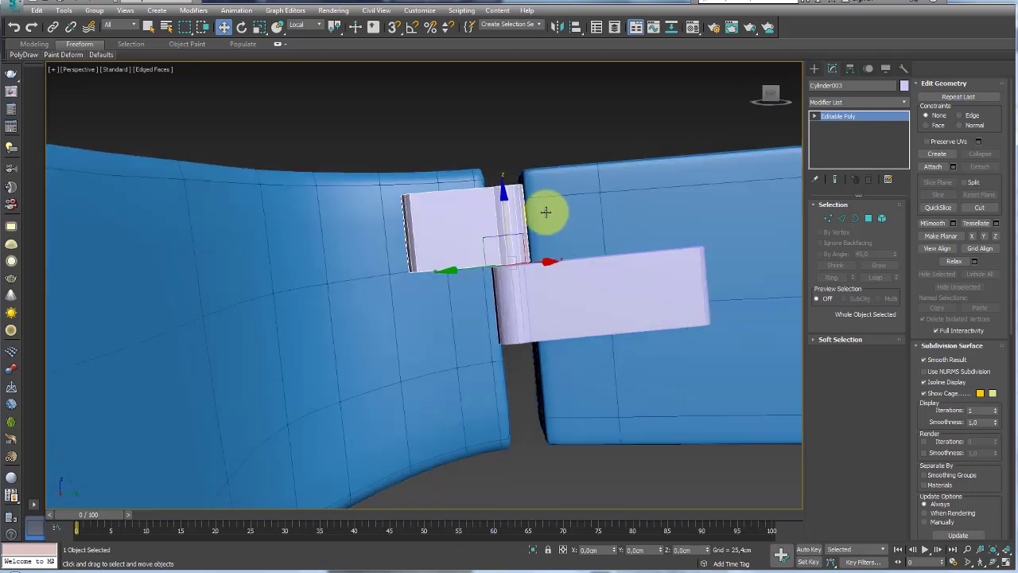
Shift-drag a copy of the hinge leaf down as Cylinder004, then select Cylinder001
mouse_move(502, 209)
left_mouse_down("shift")
mouse_move(536, 370)
mouse_move(536, 359)
left_mouse_up("shift")
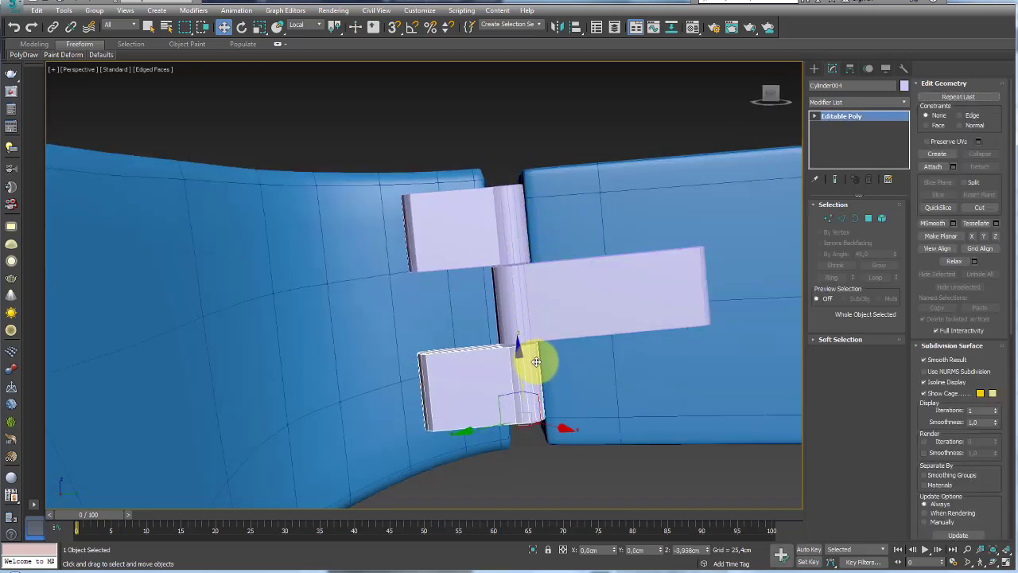
left_click(511, 331)
mouse_move(536, 288)
middle_mouse_down("alt")
mouse_move(575, 204)
mouse_move(580, 226)
middle_mouse_up("alt")
scroll(581, 226, "up", 2)
left_click(582, 223)
scroll(582, 222, "up", 4)
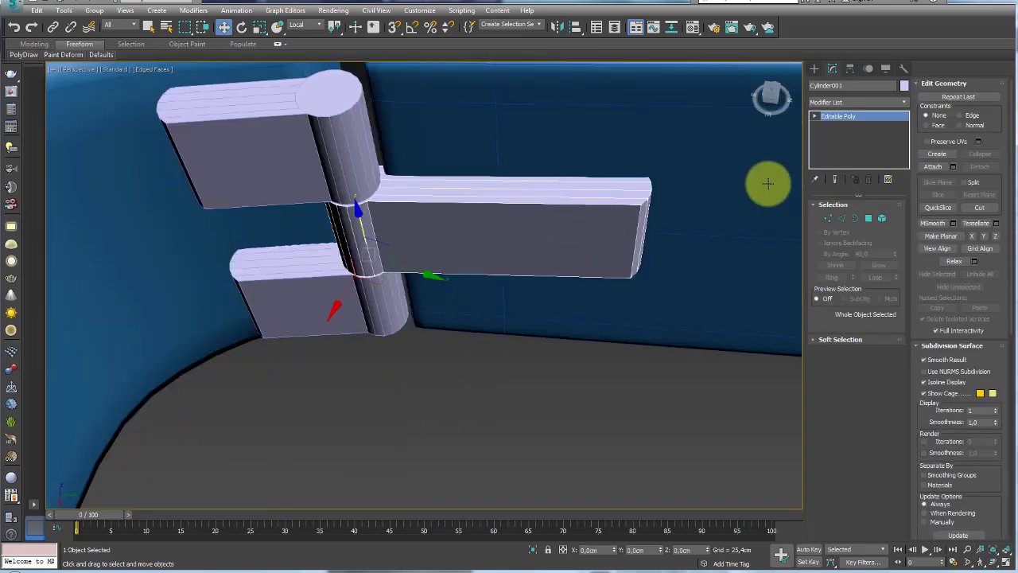
Connect the leaf's 12 long edges with a new edge loop at slide -64
left_click(842, 220)
left_click_drag(524, 141, 527, 151)
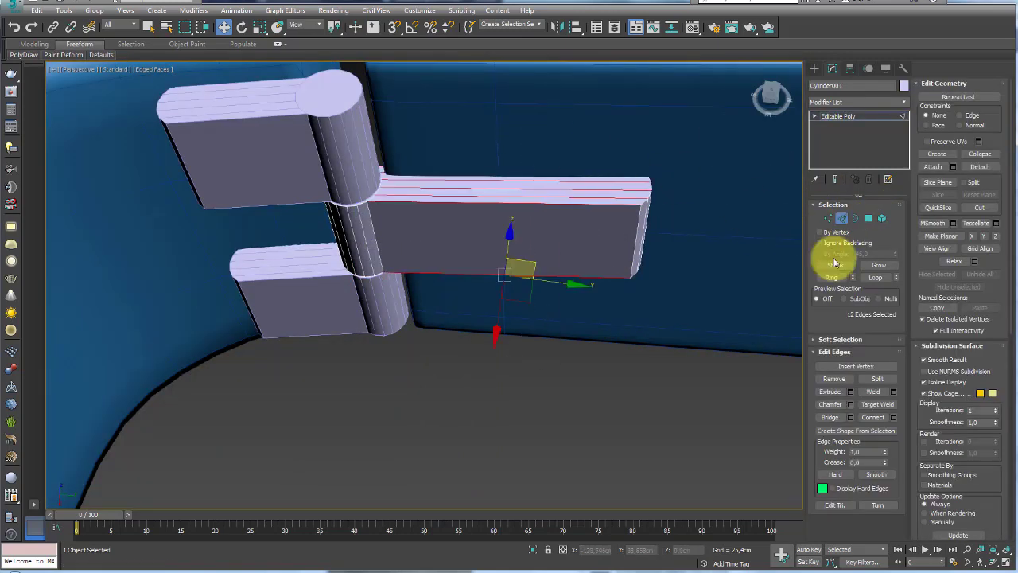
left_click(893, 417)
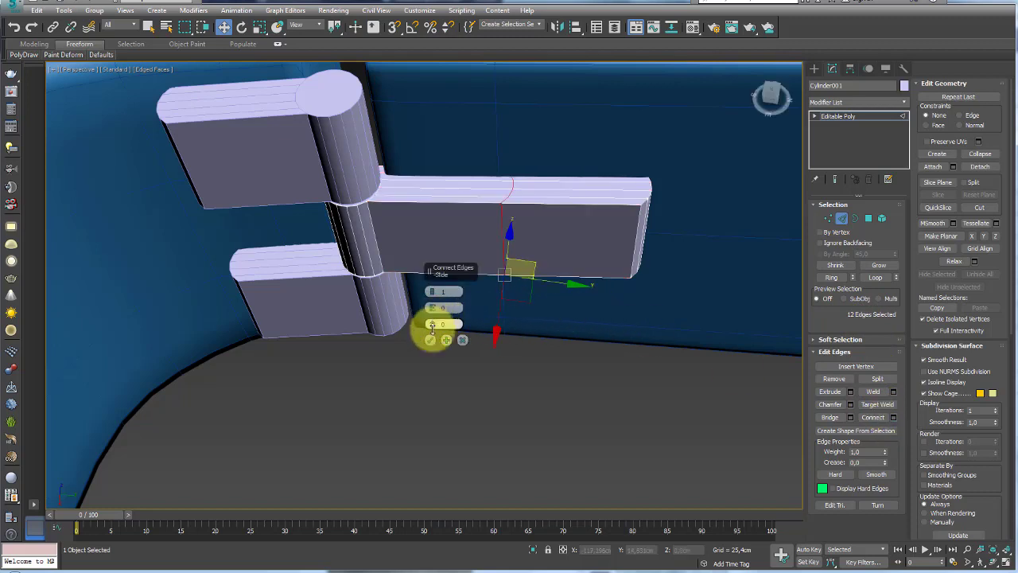
left_click_drag(431, 326, 463, 469)
left_click(430, 342)
Extrude the leaf's outer-end faces 2.175 cm and return to Editable Poly level
left_click(868, 218)
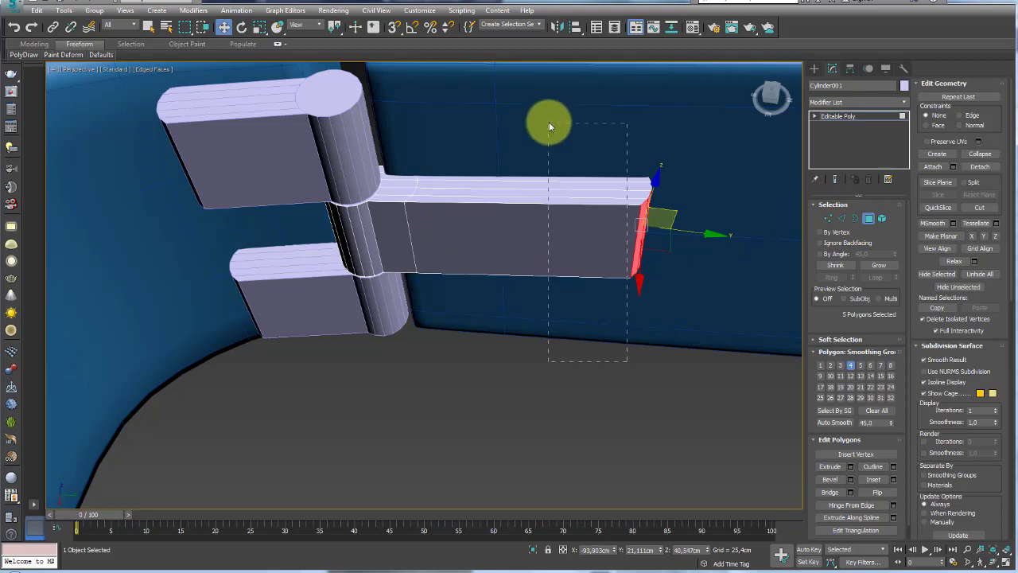
left_click_drag(626, 361, 549, 125)
mouse_move(691, 373)
middle_mouse_down("alt")
mouse_move(668, 314)
mouse_move(717, 192)
middle_mouse_up("alt")
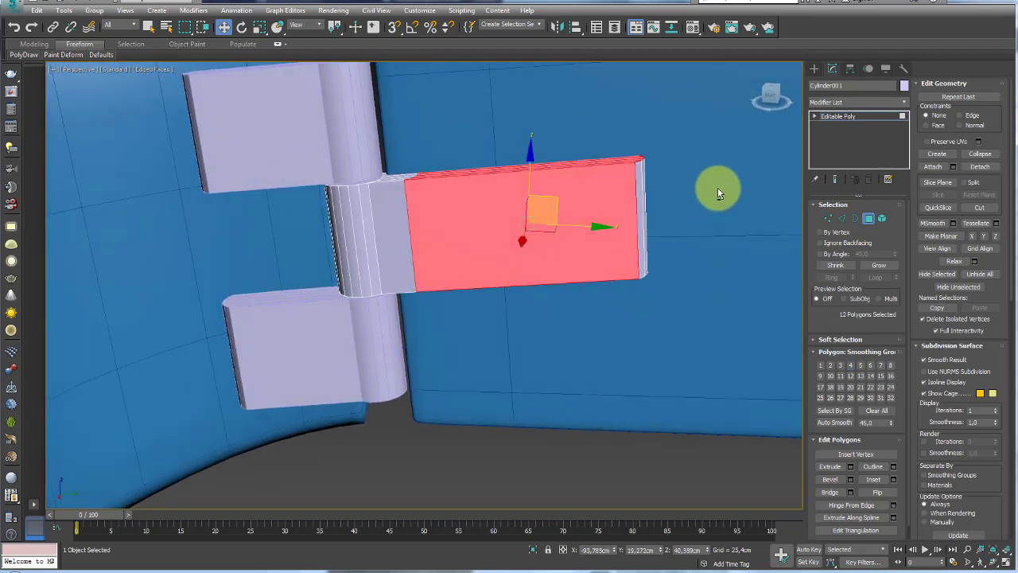
left_click(564, 216, "alt")
middle_click_drag(563, 216, 632, 225, "alt")
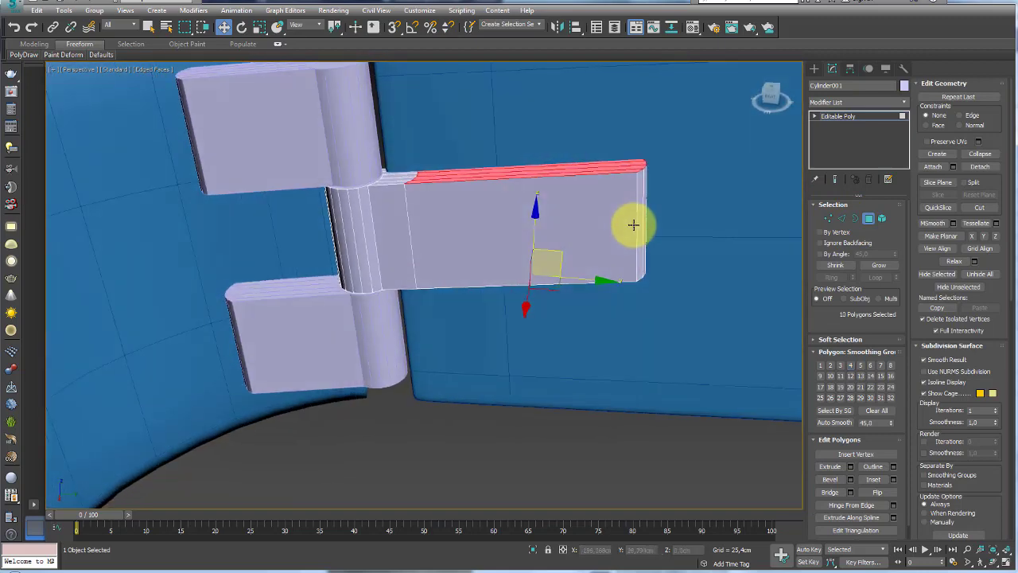
left_click(850, 466)
left_click_drag(438, 307, 432, 308)
left_click(437, 324)
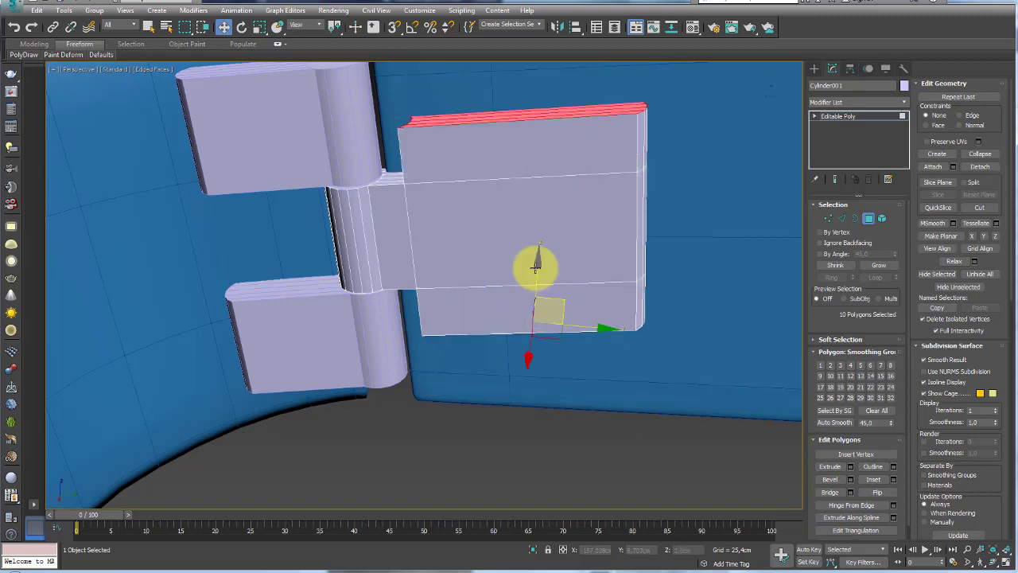
left_click(850, 118)
scroll(655, 169, "down", 5)
mouse_move(652, 173)
middle_mouse_down("alt")
mouse_move(580, 244)
mouse_move(658, 219)
middle_mouse_up("alt")
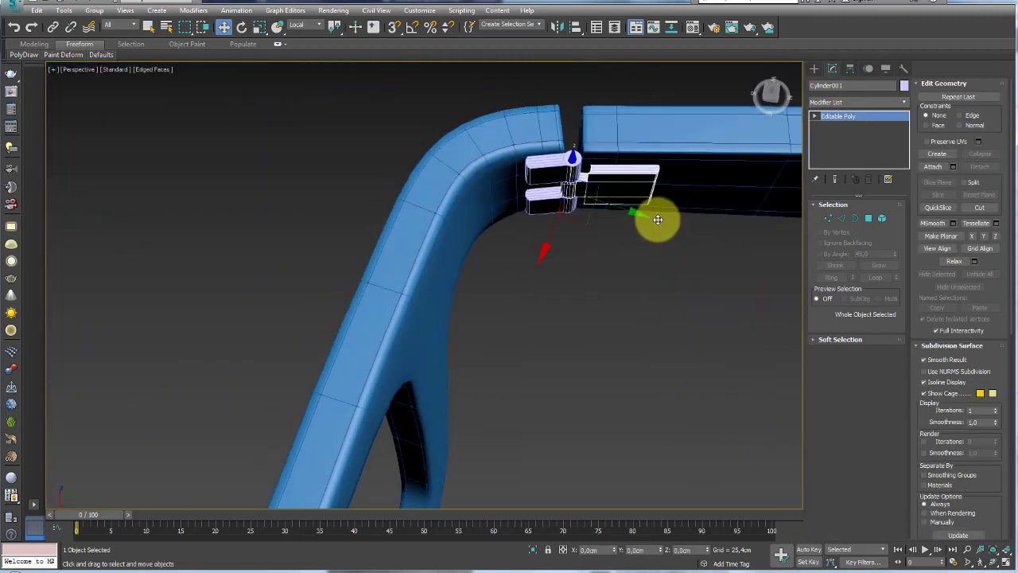
Rotate the hinge about Z until it lines up with the temple arm
key("e")
mouse_move(597, 236)
left_mouse_down()
mouse_move(582, 254)
mouse_move(637, 274)
left_mouse_up()
mouse_move(636, 274)
middle_mouse_down()
mouse_move(525, 293)
mouse_move(561, 262)
mouse_move(607, 159)
middle_mouse_up()
Delete TurboSmooth from the Plane003 temple, then select the hinge leaf Cylinder003
left_click(606, 159)
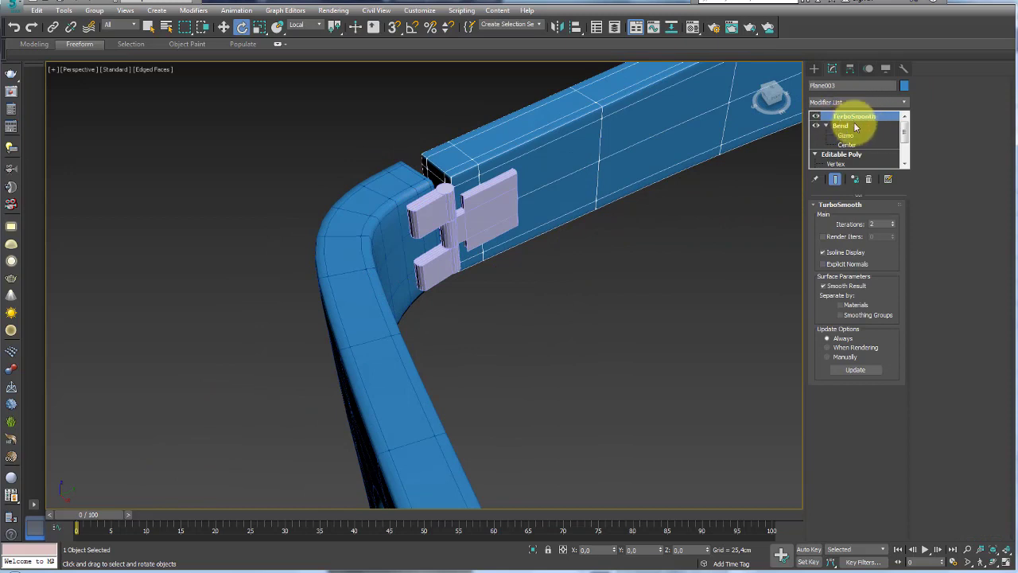
left_click(870, 180)
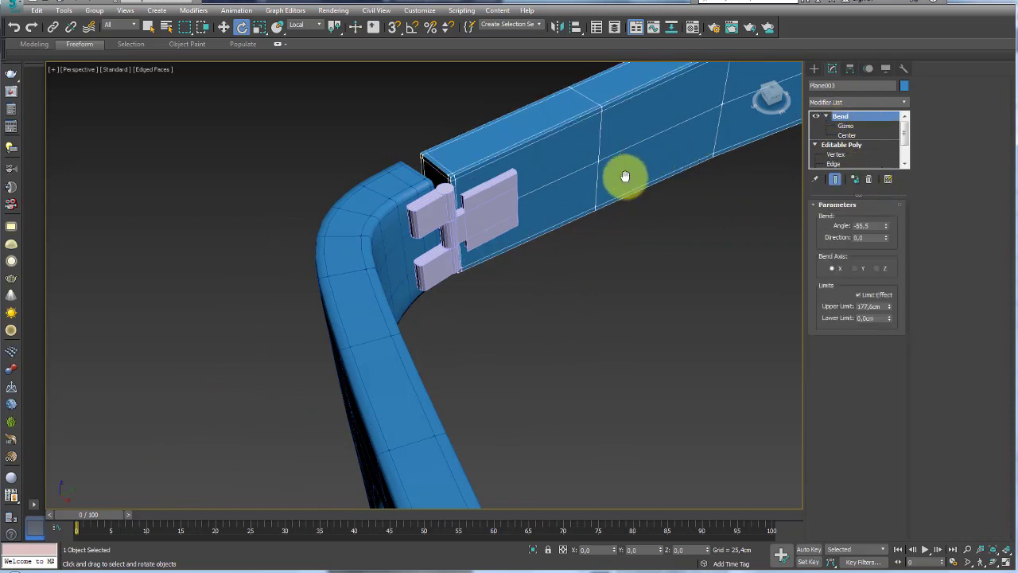
middle_click_drag(621, 177, 359, 232, "alt")
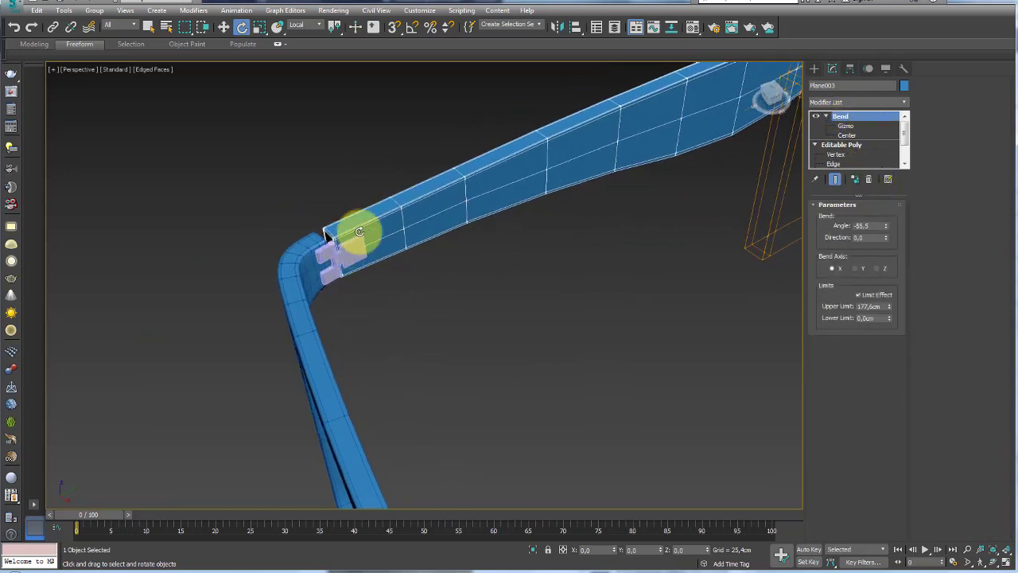
left_click(357, 245)
scroll(364, 242, "up", 5)
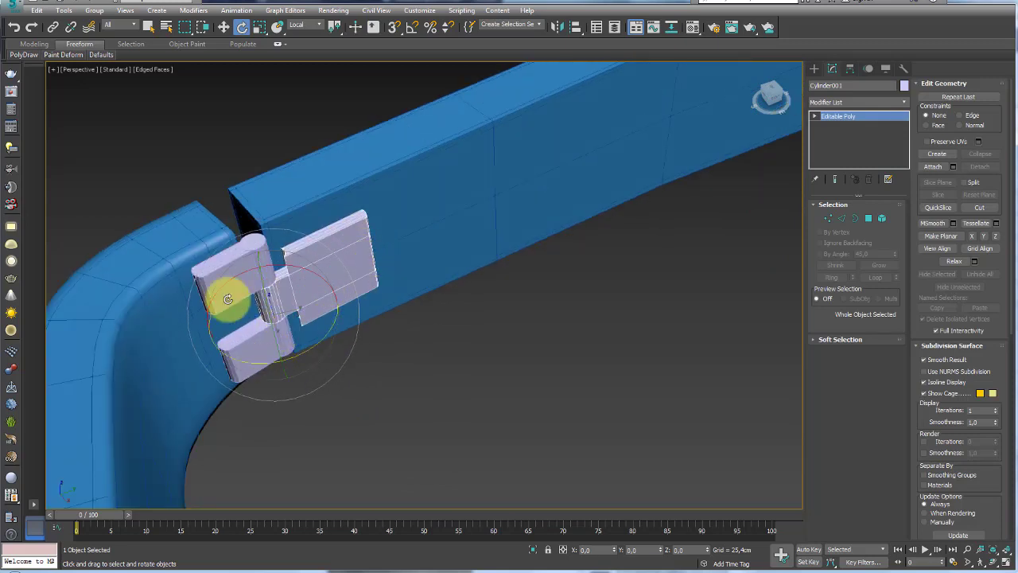
scroll(353, 273, "down", 5)
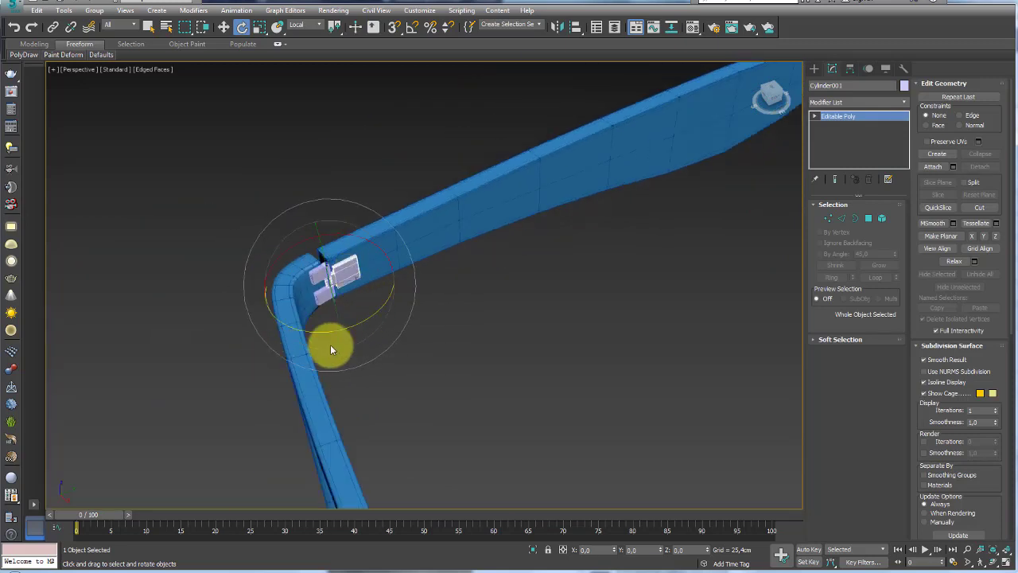
scroll(329, 277, "up", 5)
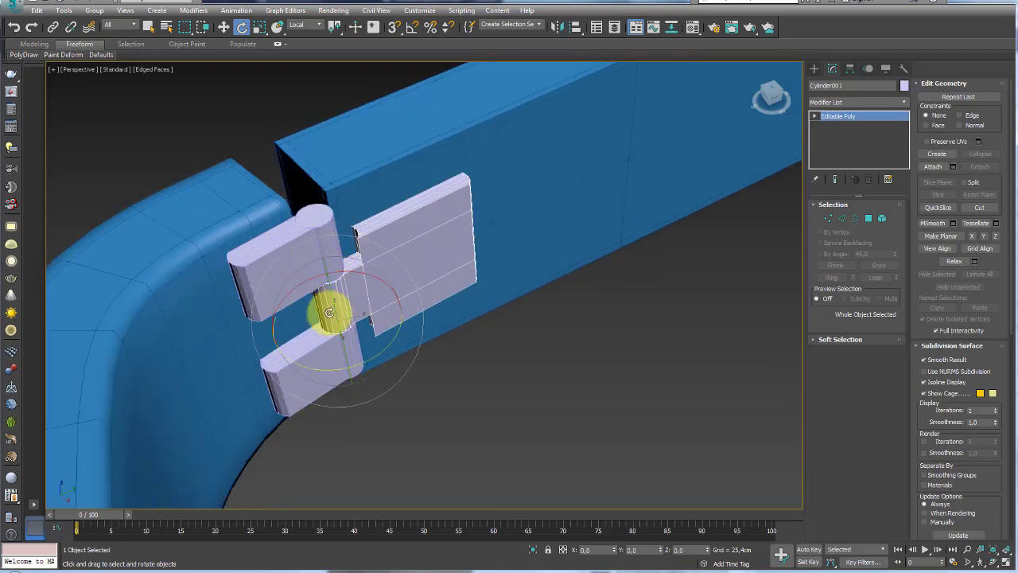
mouse_move(370, 282)
middle_mouse_down("alt")
mouse_move(448, 257)
mouse_move(456, 237)
middle_mouse_up("alt")
left_click(411, 229)
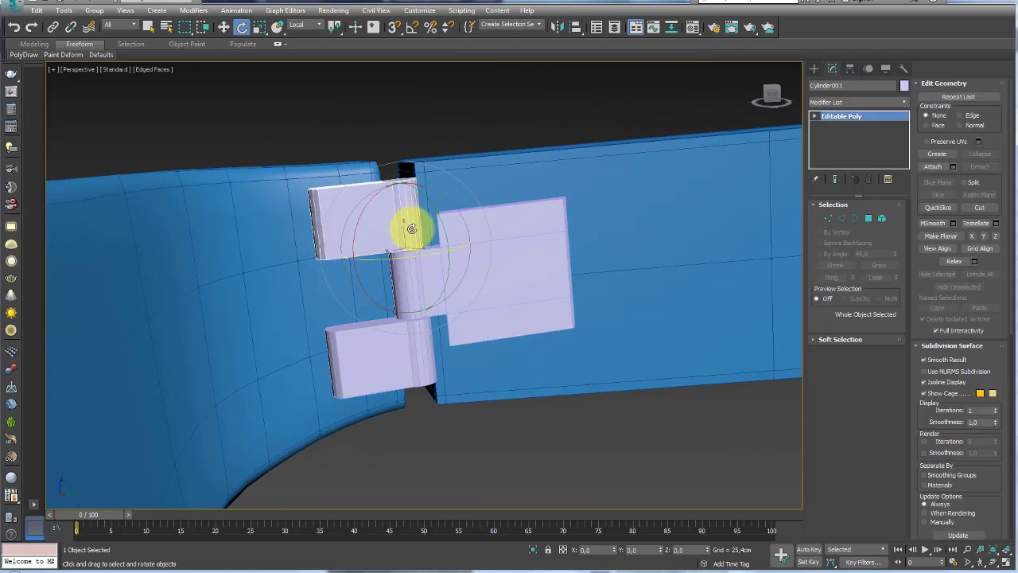
Make a referenced copy of the hinge leaf, lifted above the hinge
left_click_drag(399, 203, 412, 59, "shift")
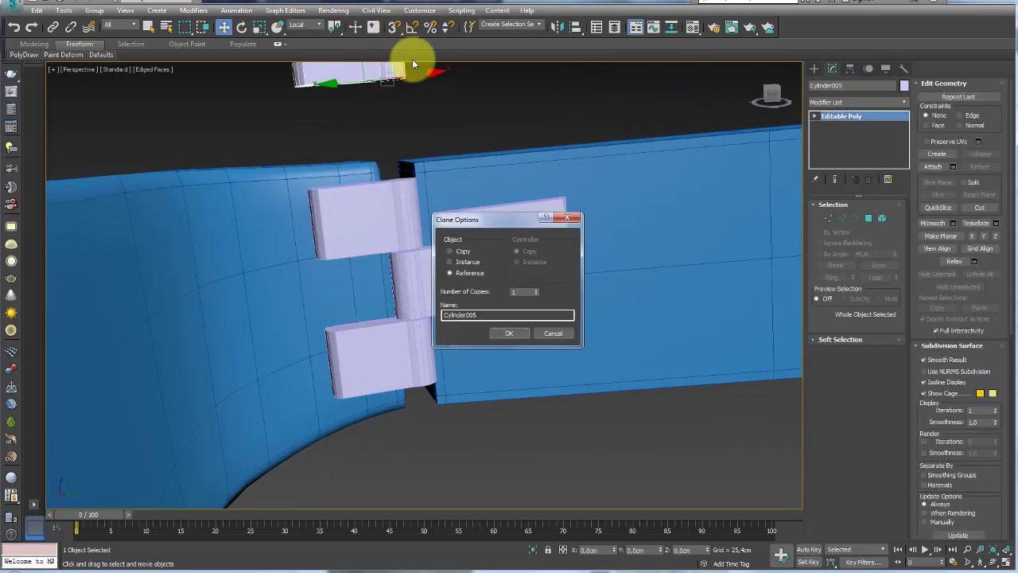
left_click(514, 337)
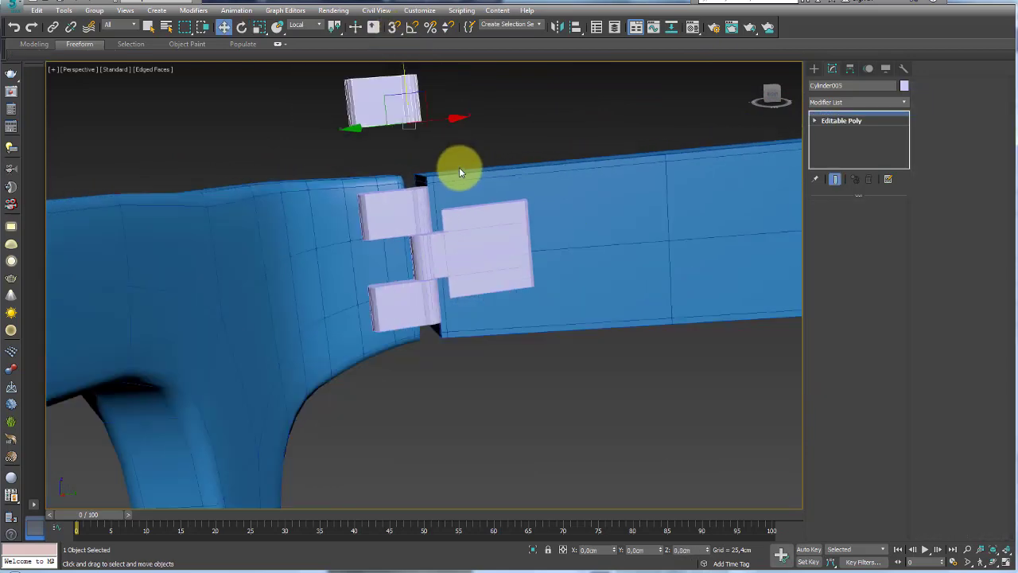
middle_click_drag(382, 93, 538, 200, "alt")
Add an Edit Poly above Plane003's Bend and attach the hinge's middle knuckle and plate
left_click(545, 174)
scroll(538, 192, "down", 3)
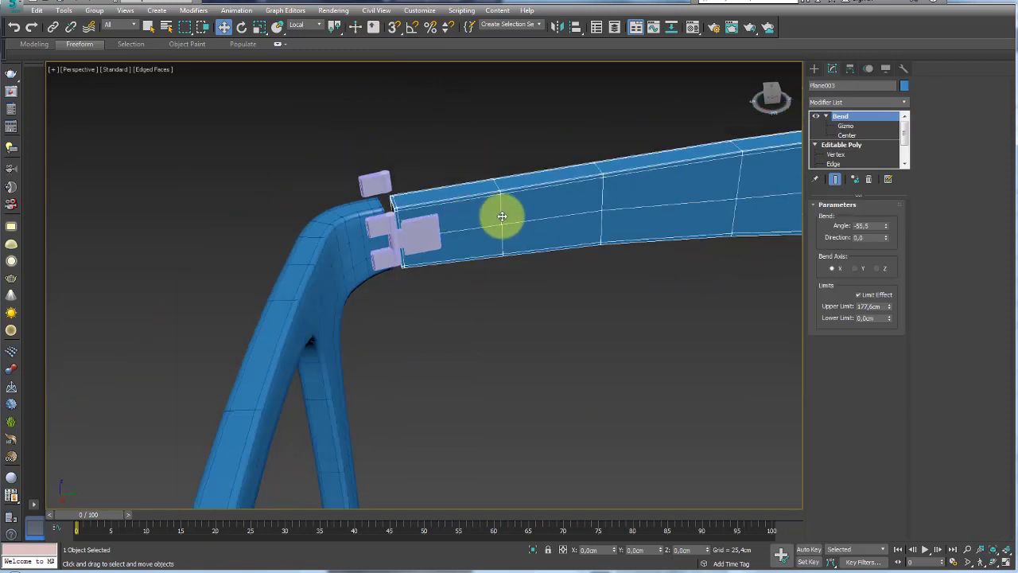
scroll(500, 216, "down", 2)
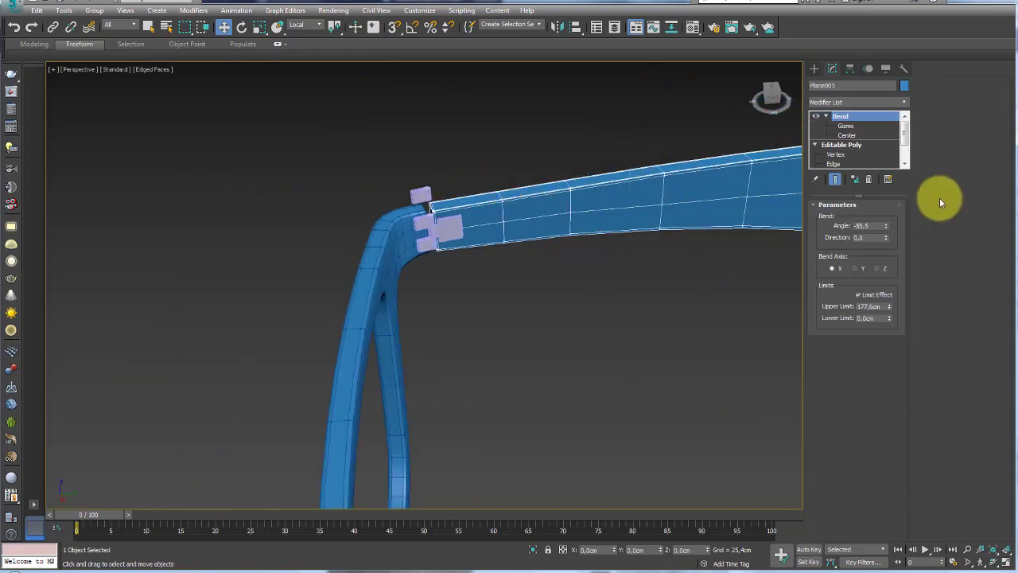
left_click(827, 116)
left_click(814, 126)
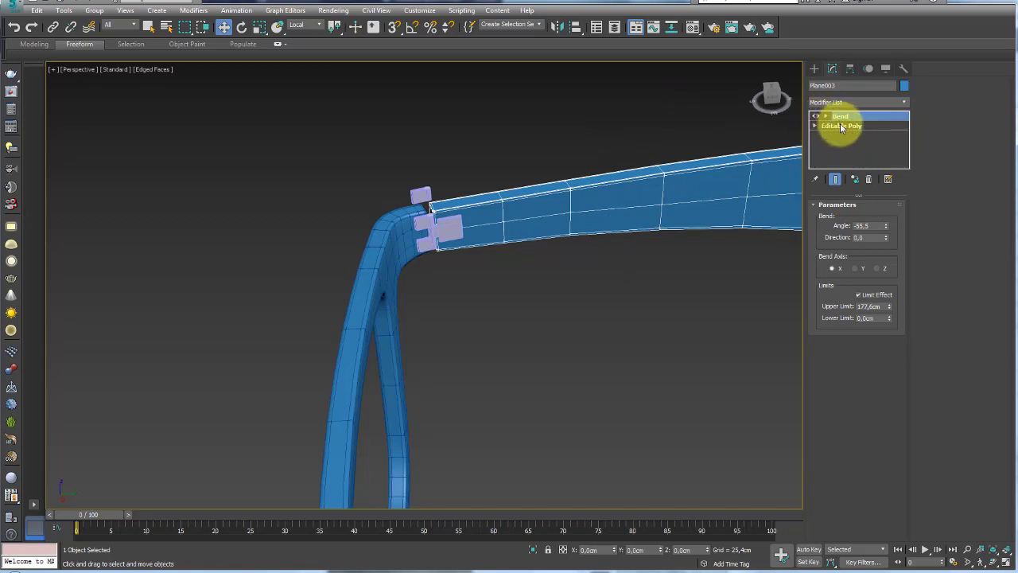
key("ctrl+e")
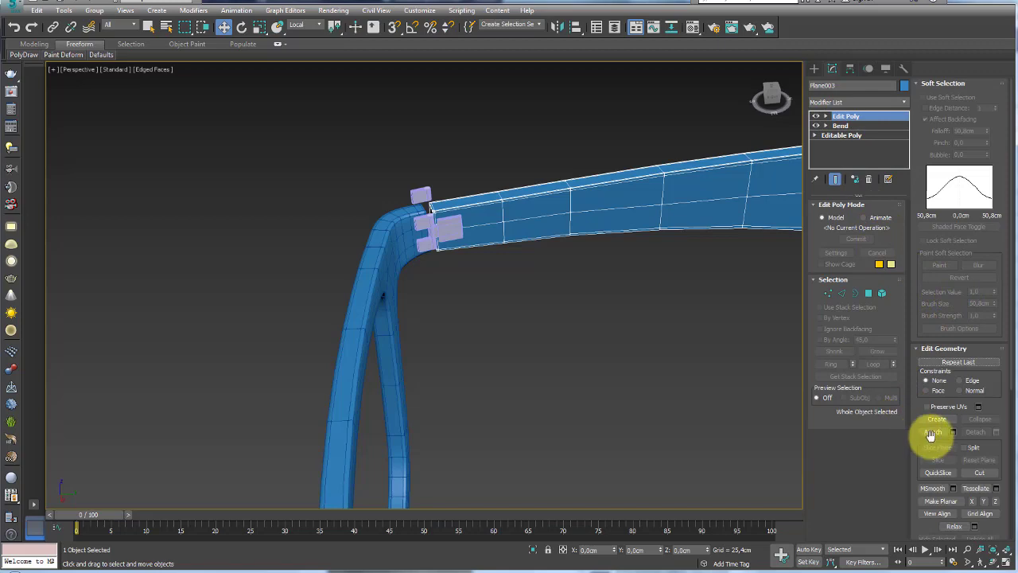
left_click(934, 432)
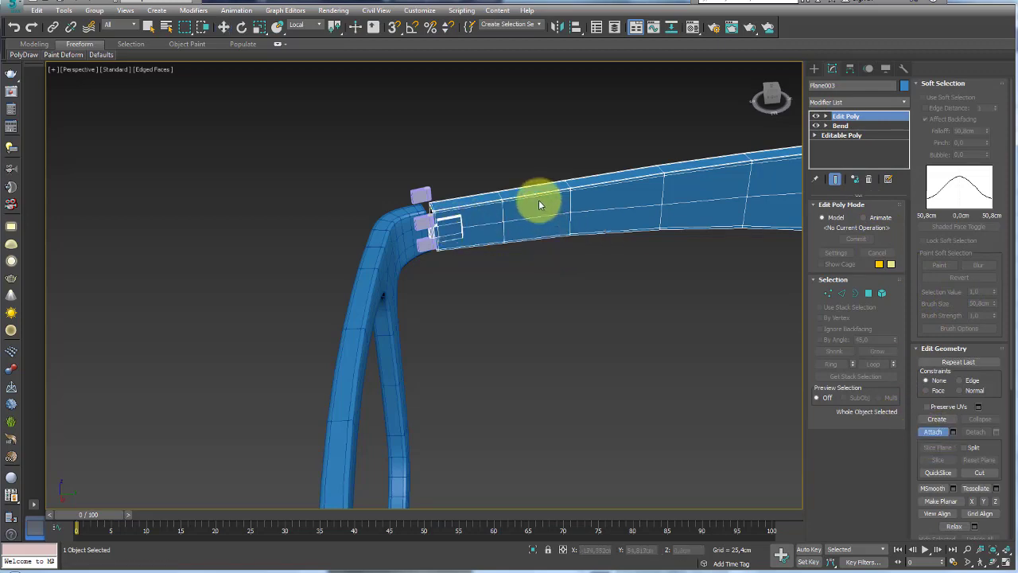
Select the glasses front frame Plane002 with the Move tool active
mouse_move(538, 204)
middle_mouse_down("alt")
mouse_move(484, 198)
mouse_move(548, 207)
mouse_move(445, 163)
mouse_move(388, 232)
mouse_move(532, 193)
mouse_move(509, 237)
mouse_move(627, 310)
mouse_move(467, 279)
mouse_move(693, 257)
mouse_move(481, 183)
mouse_move(504, 199)
mouse_move(586, 182)
middle_mouse_up("alt")
scroll(584, 234, "up", 5)
scroll(561, 199, "up", 4)
scroll(542, 177, "up", 4)
scroll(542, 177, "down", 5)
key("w")
left_click(434, 204)
scroll(464, 199, "up", 5)
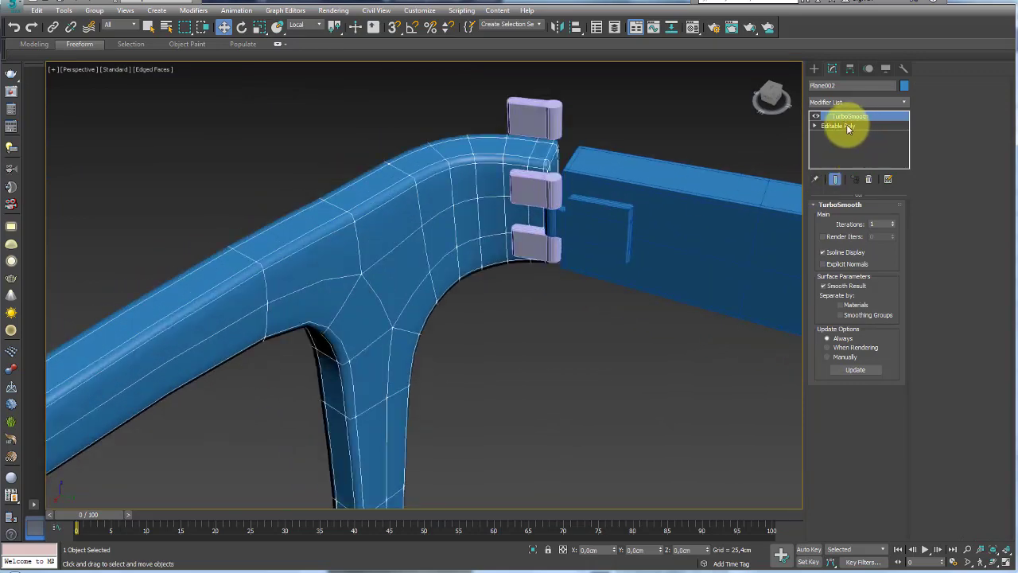
Attach the middle hinge knuckle into Plane002's base Editable Poly using Edit Geometry > Attach
left_click(846, 126)
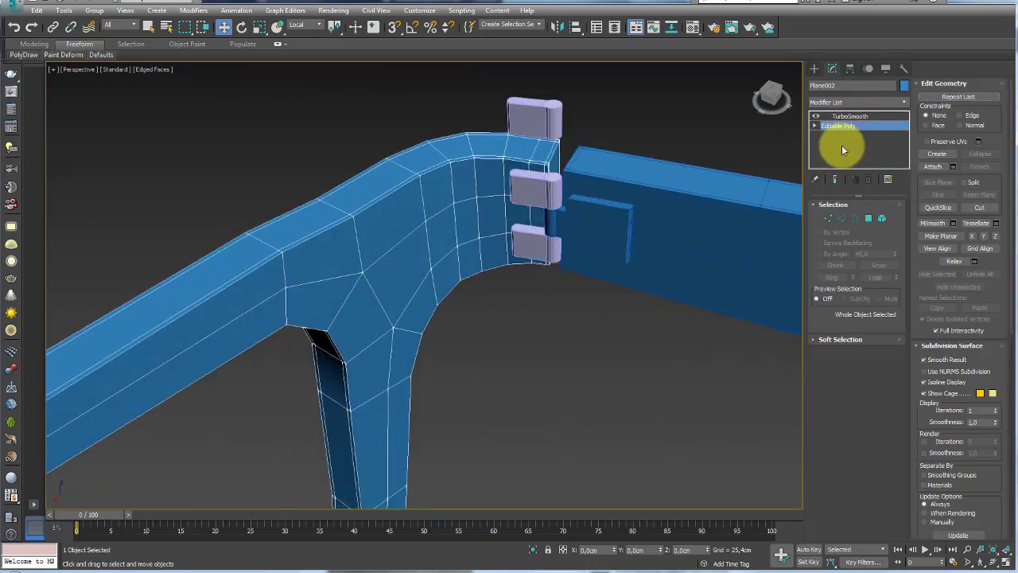
left_click(936, 167)
left_click(539, 212)
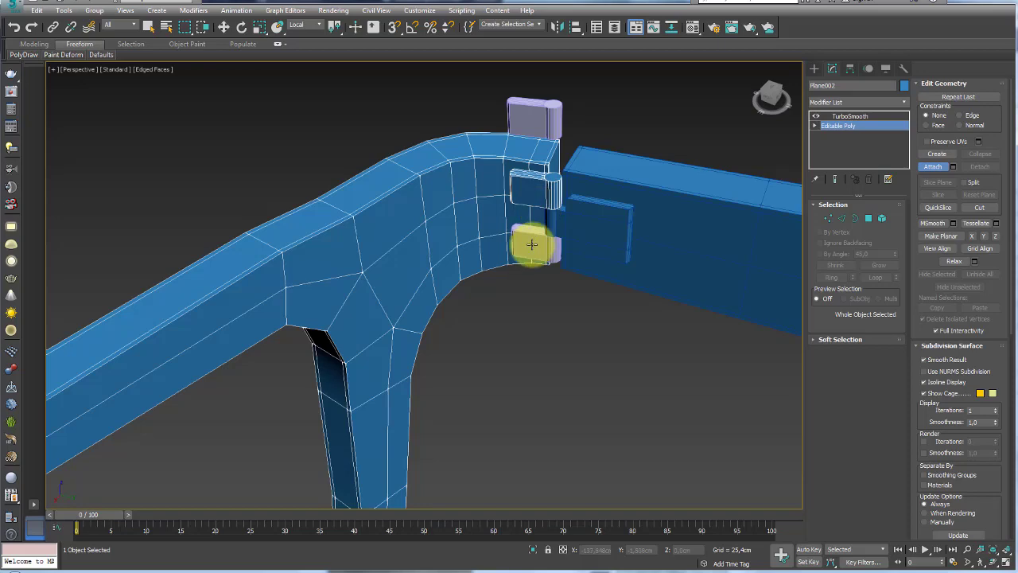
key("w")
scroll(534, 239, "down", 2)
scroll(558, 276, "down", 5)
mouse_move(558, 279)
middle_mouse_down("alt")
mouse_move(404, 282)
mouse_move(532, 199)
middle_mouse_up("alt")
scroll(432, 245, "up", 3)
scroll(385, 248, "up", 3)
scroll(363, 223, "up", 2)
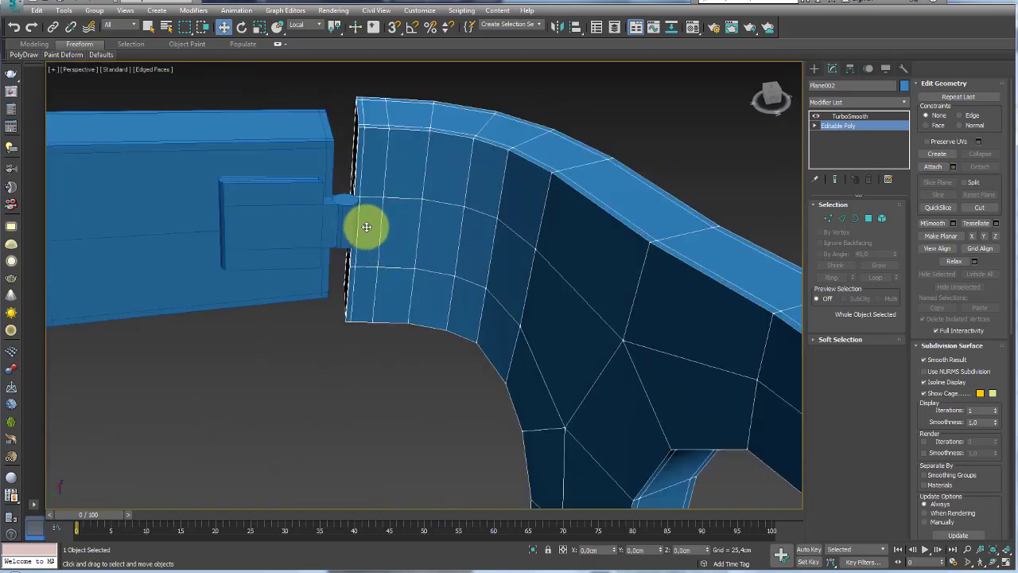
scroll(357, 221, "down", 2)
scroll(377, 204, "up", 3)
scroll(428, 185, "up", 2)
Put the frame in Edge mode and add a Symmetry modifier
scroll(427, 186, "down", 5)
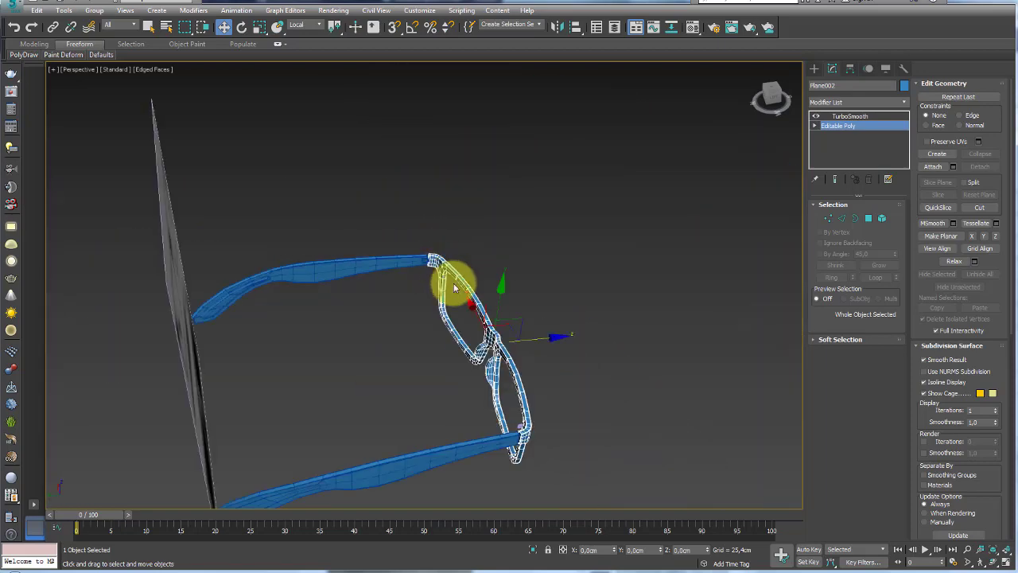
mouse_move(450, 284)
middle_mouse_down("alt")
mouse_move(523, 334)
mouse_move(522, 345)
middle_mouse_up("alt")
scroll(503, 306, "up", 2)
scroll(504, 306, "up", 3)
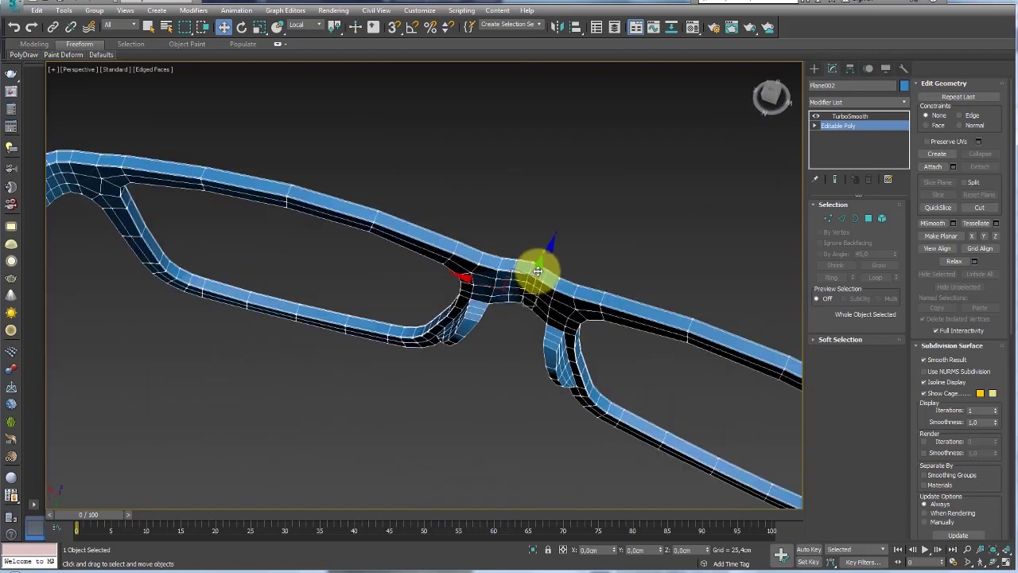
scroll(568, 271, "up", 2)
scroll(541, 206, "down", 3)
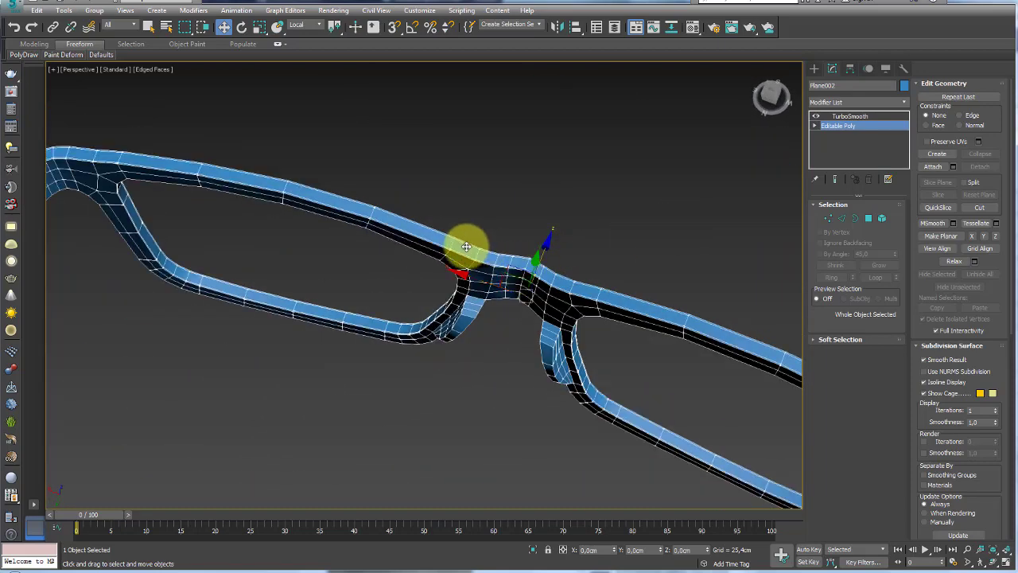
middle_click_drag(466, 244, 386, 130, "alt")
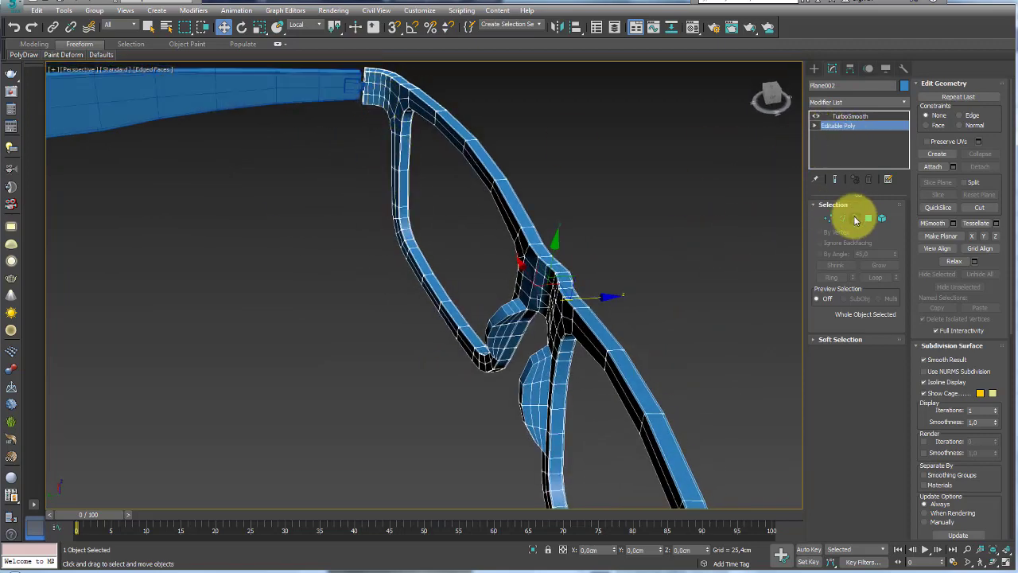
left_click(849, 220)
middle_click_drag(577, 268, 486, 268, "alt")
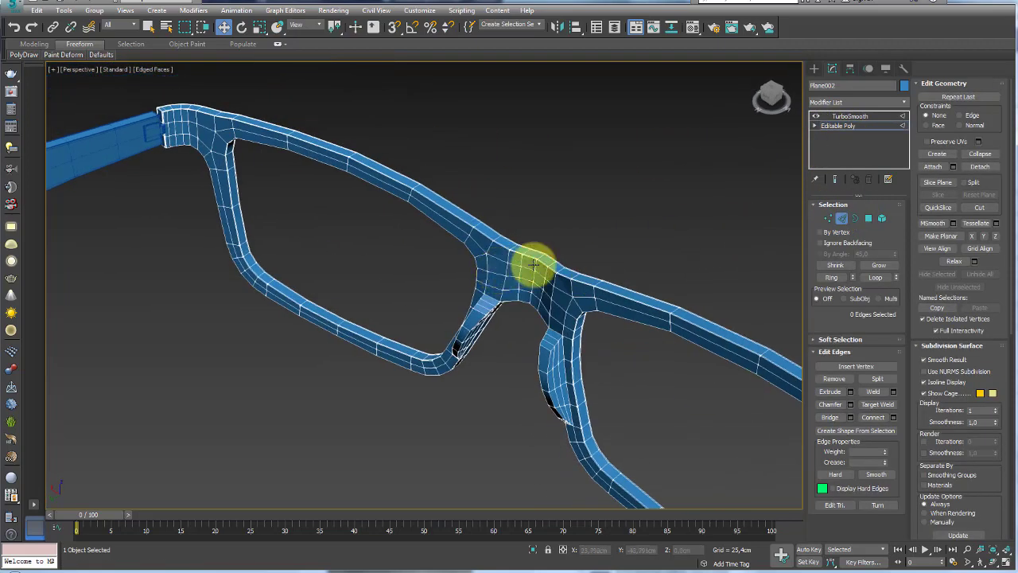
middle_click_drag(601, 270, 628, 255, "alt")
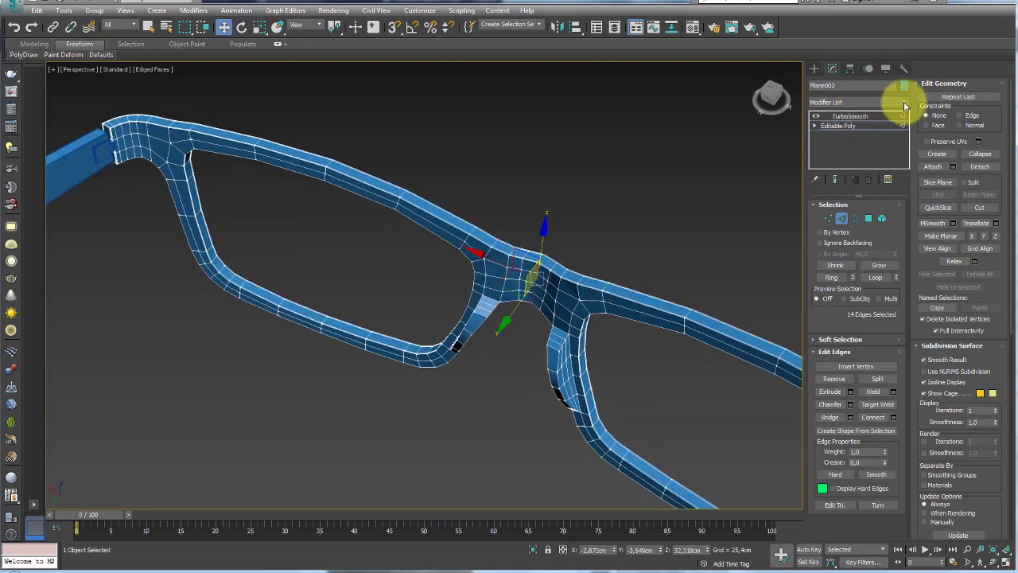
left_click(905, 102)
left_click_drag(904, 159, 897, 438)
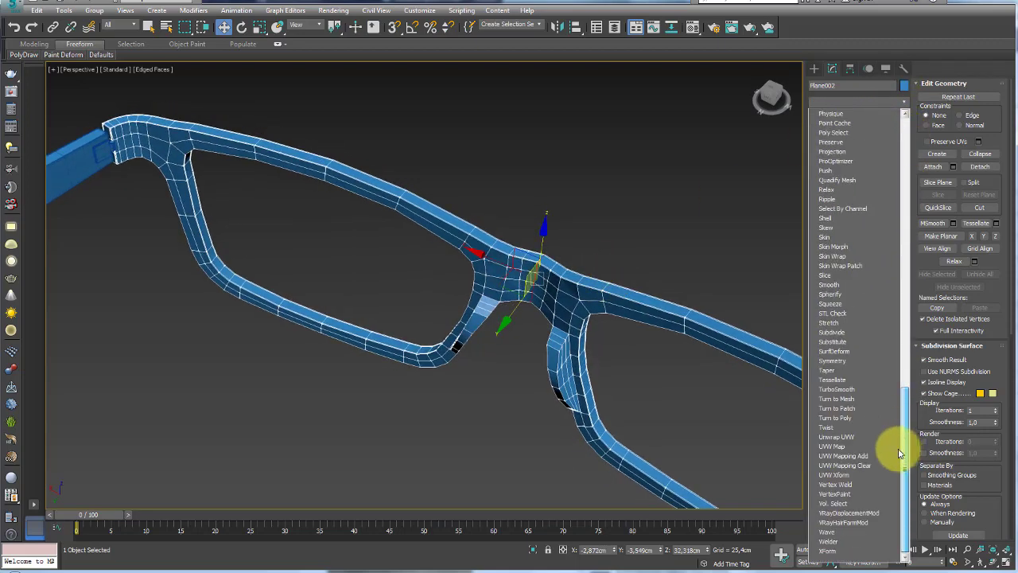
left_click(840, 362)
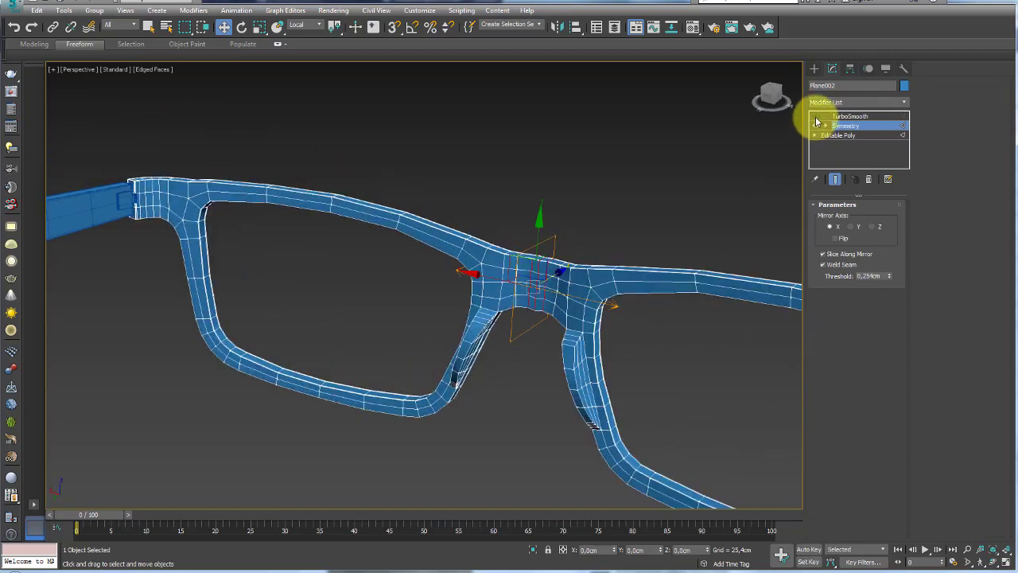
Delete TurboSmooth and Symmetry from the stack and select the nose-bridge edge loop
mouse_move(788, 152)
middle_mouse_down("alt")
mouse_move(687, 212)
mouse_move(609, 225)
middle_mouse_up("alt")
scroll(628, 225, "up", 5)
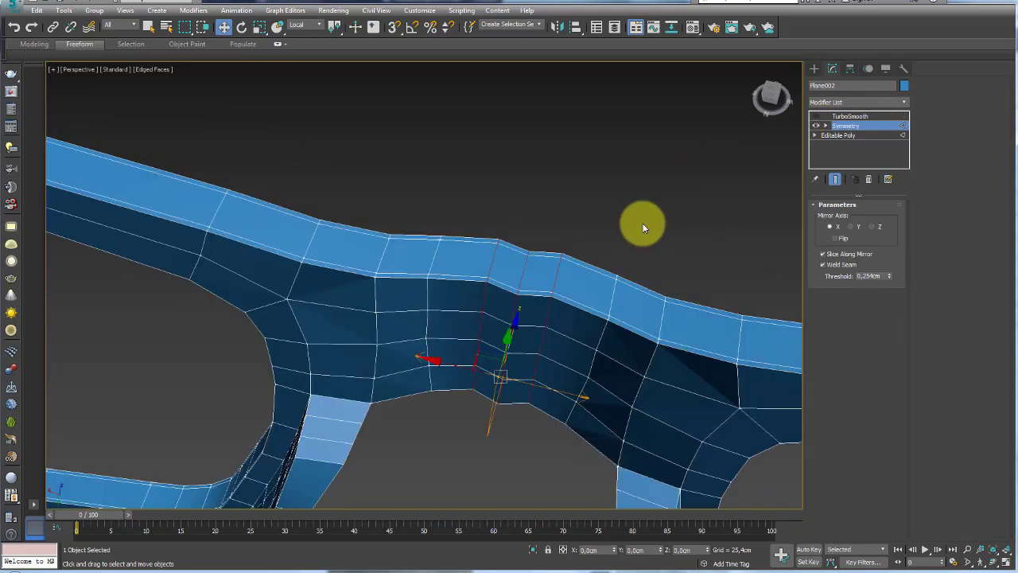
left_click(850, 116)
left_click(869, 179)
scroll(558, 258, "down", 3)
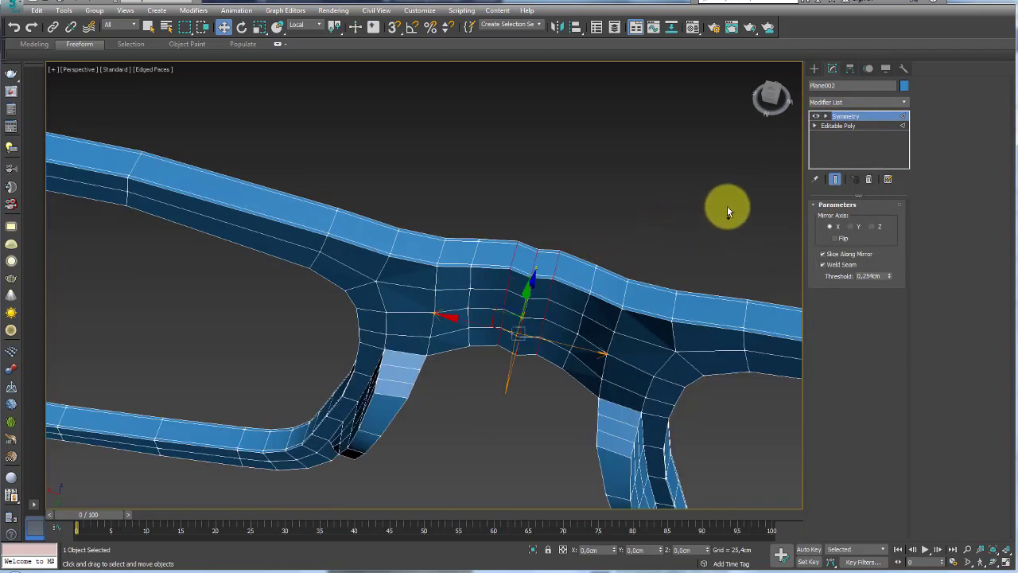
left_click(870, 178)
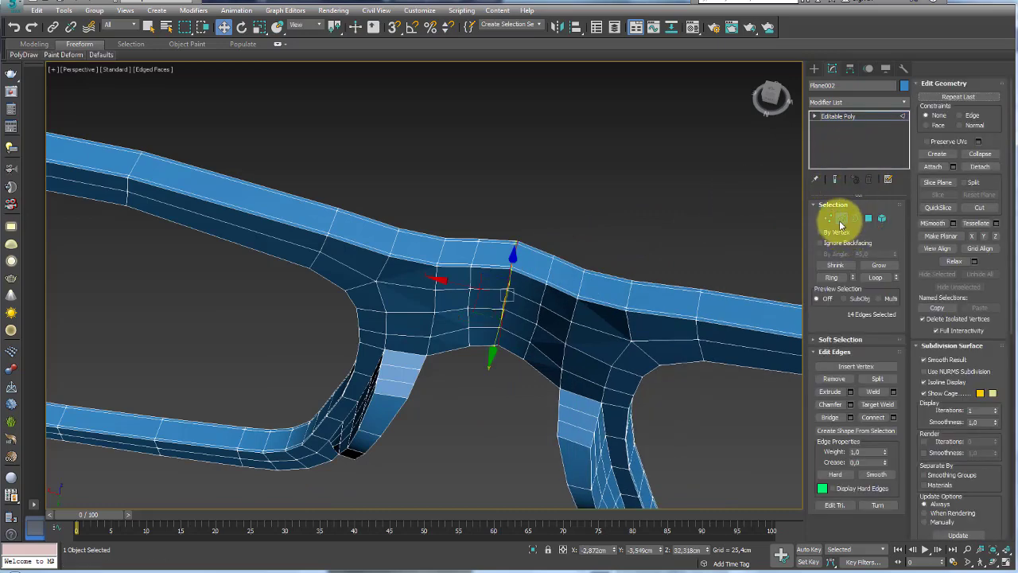
double_click(513, 252)
scroll(513, 252, "down", 3)
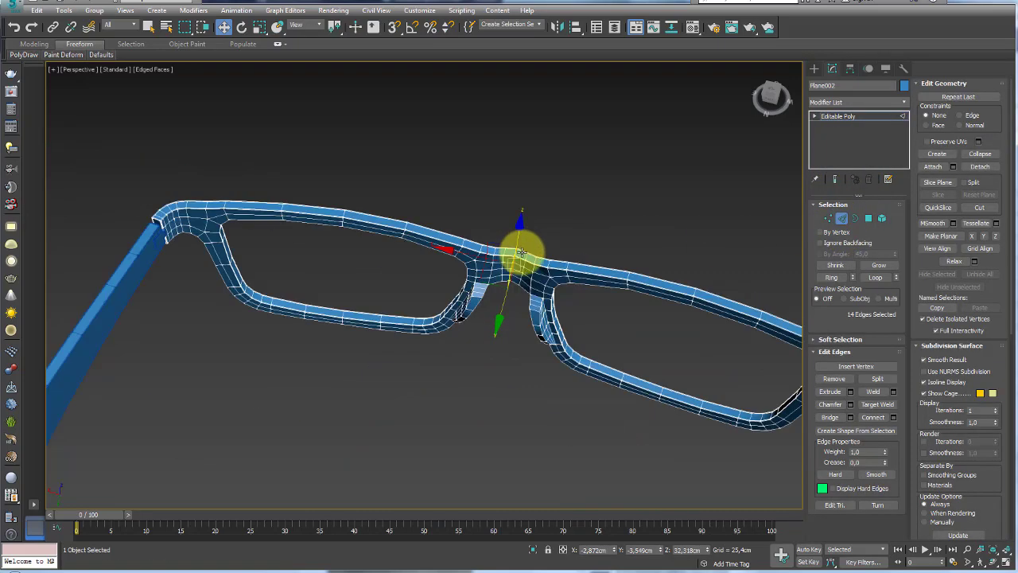
Centre Plane002's pivot on the object with Affect Pivot Only and Center to Object
left_click(844, 116)
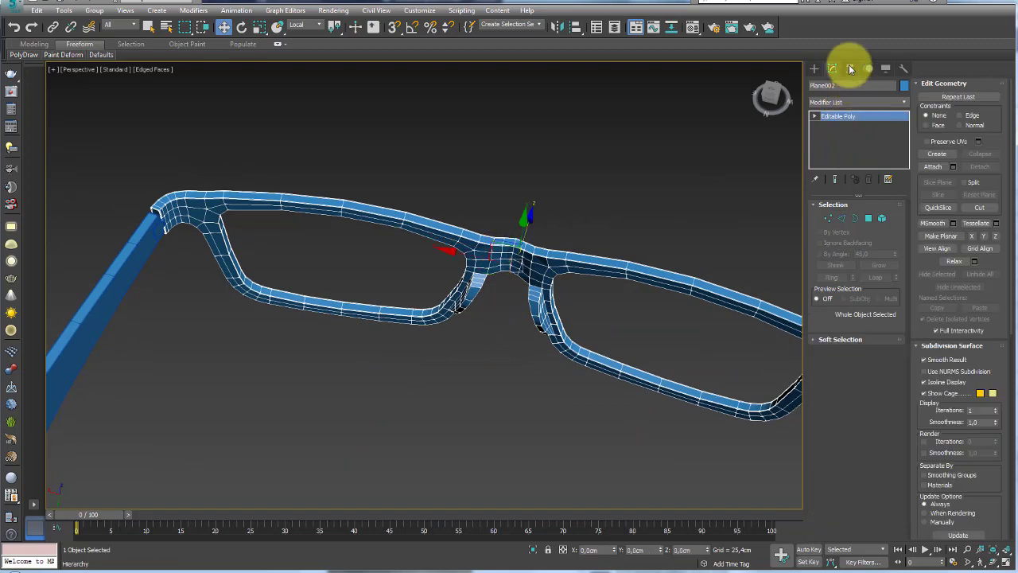
left_click(850, 70)
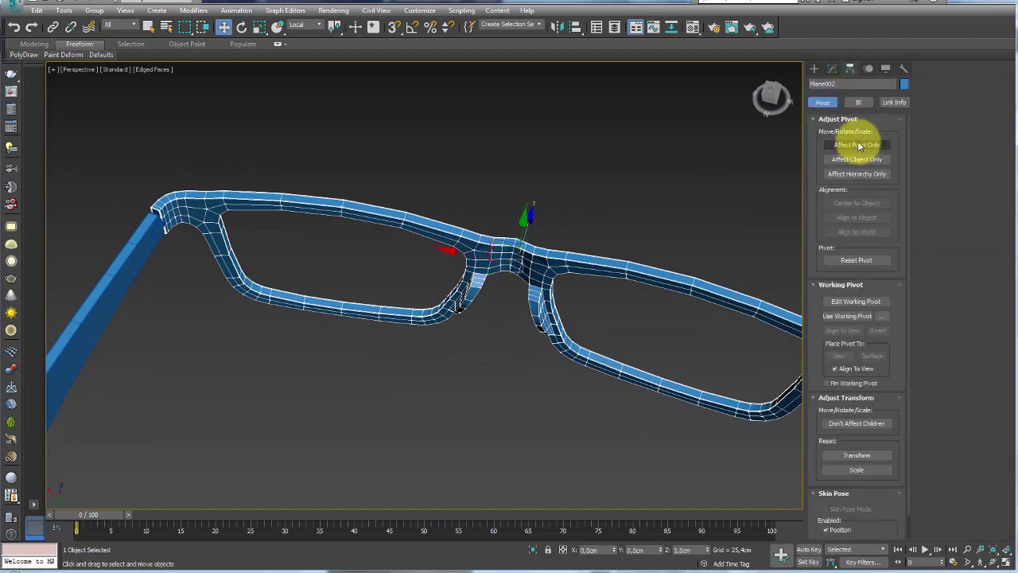
left_click(858, 144)
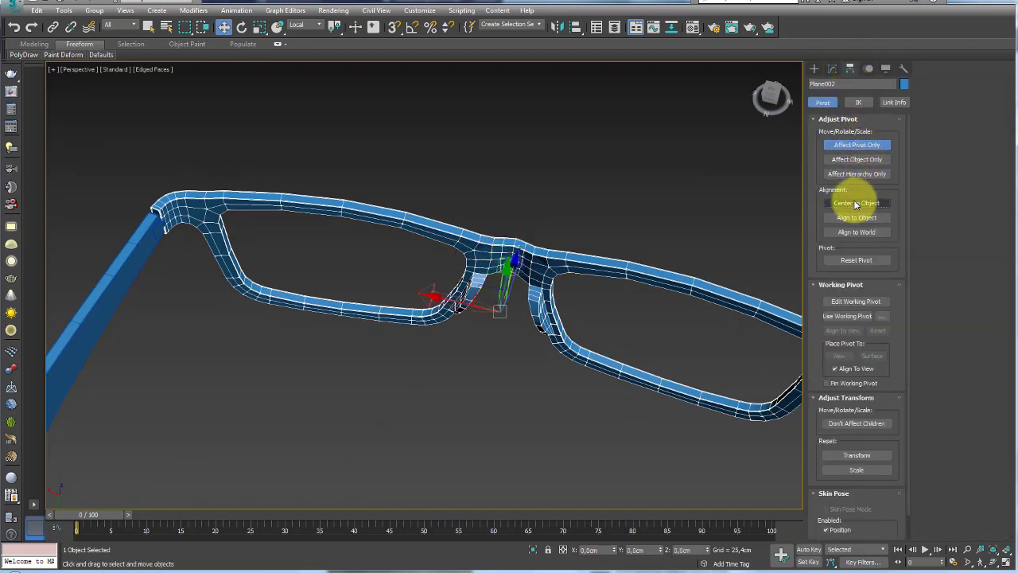
left_click(831, 69)
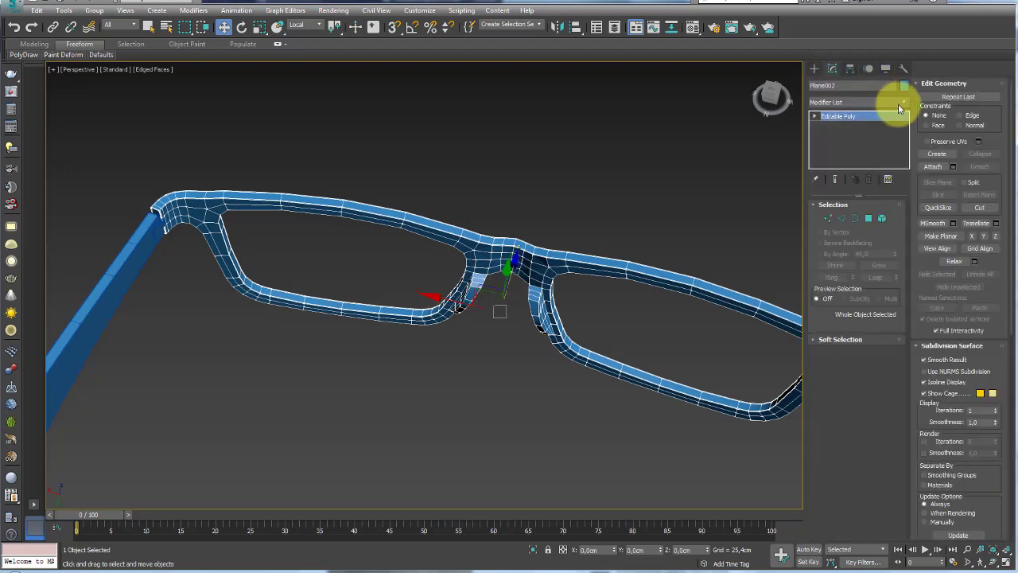
Add a Symmetry modifier on the X axis with Flip enabled
left_click(898, 104)
scroll(913, 289, "down", 5)
scroll(912, 288, "down", 10)
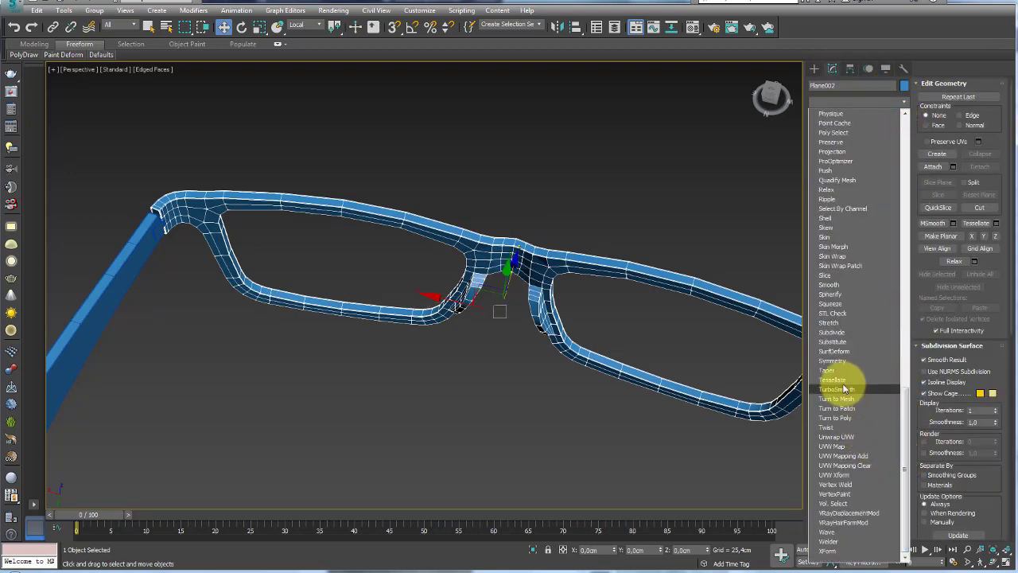
left_click(831, 360)
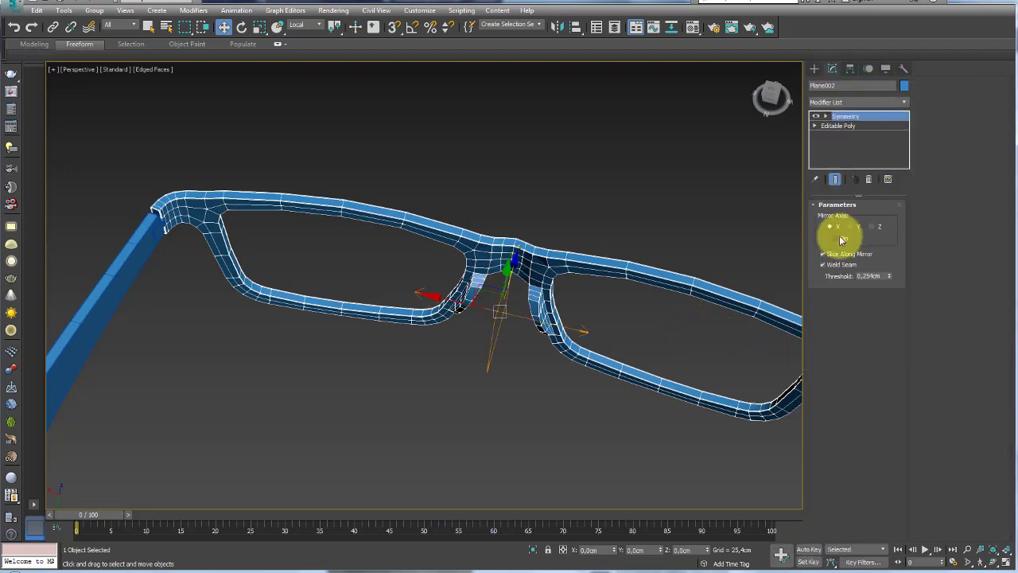
scroll(273, 255, "up", 3)
scroll(363, 210, "up", 3)
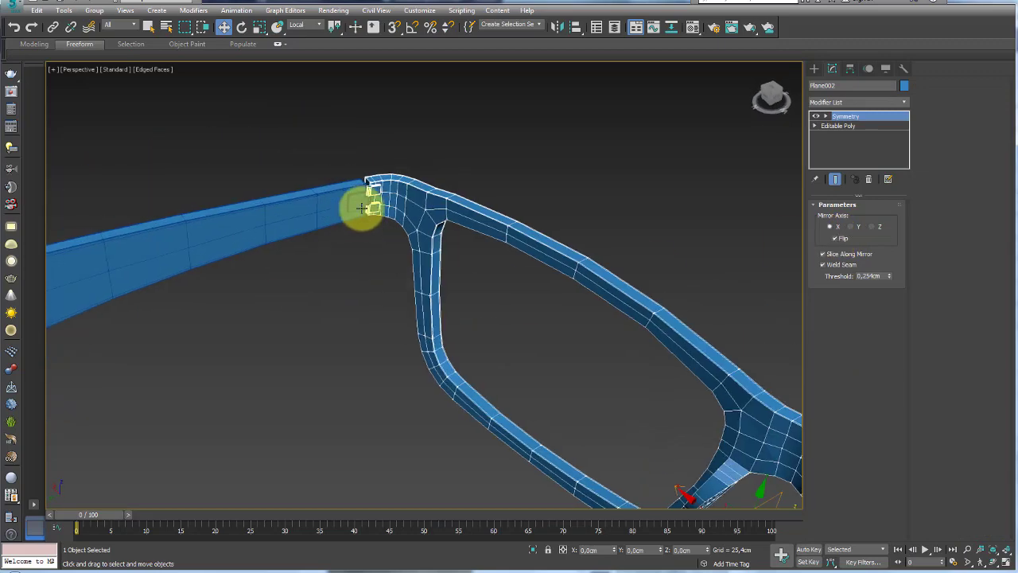
scroll(372, 180, "up", 3)
scroll(386, 211, "down", 3)
scroll(382, 159, "down", 3)
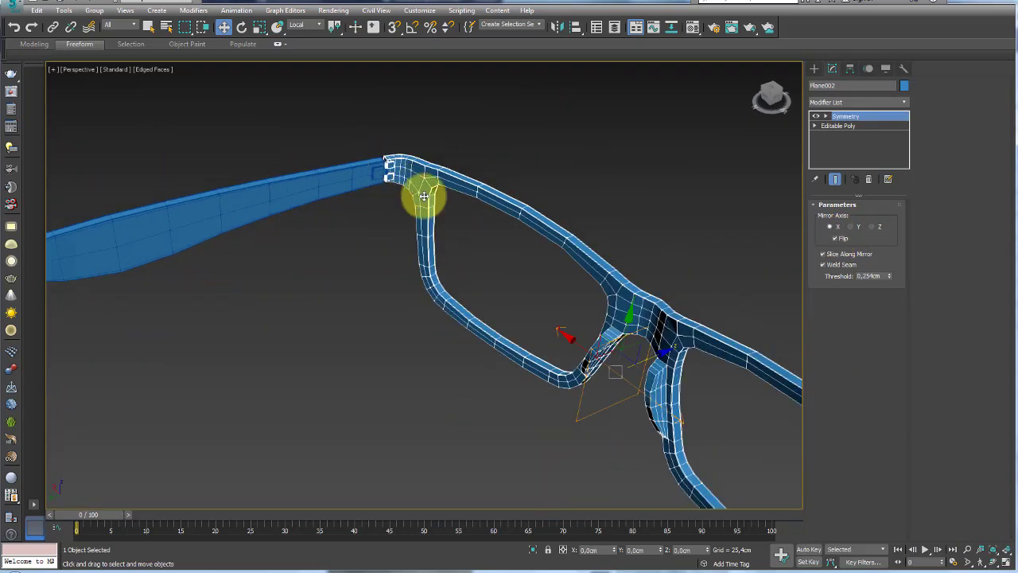
mouse_move(420, 193)
middle_mouse_down("alt")
mouse_move(568, 279)
mouse_move(366, 257)
middle_mouse_up("alt")
scroll(604, 160, "up", 4)
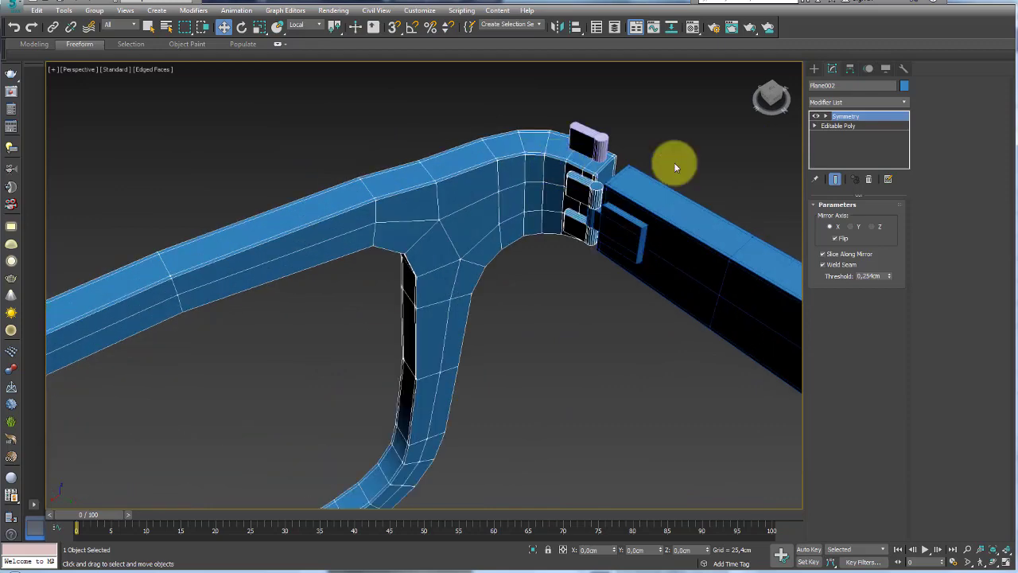
scroll(584, 174, "down", 5)
Tilt the left temple arm Plane003 up by about -8.4°
mouse_move(586, 223)
middle_mouse_down("alt")
mouse_move(418, 218)
mouse_move(363, 311)
middle_mouse_up("alt")
scroll(350, 299, "up", 3)
left_click(348, 292)
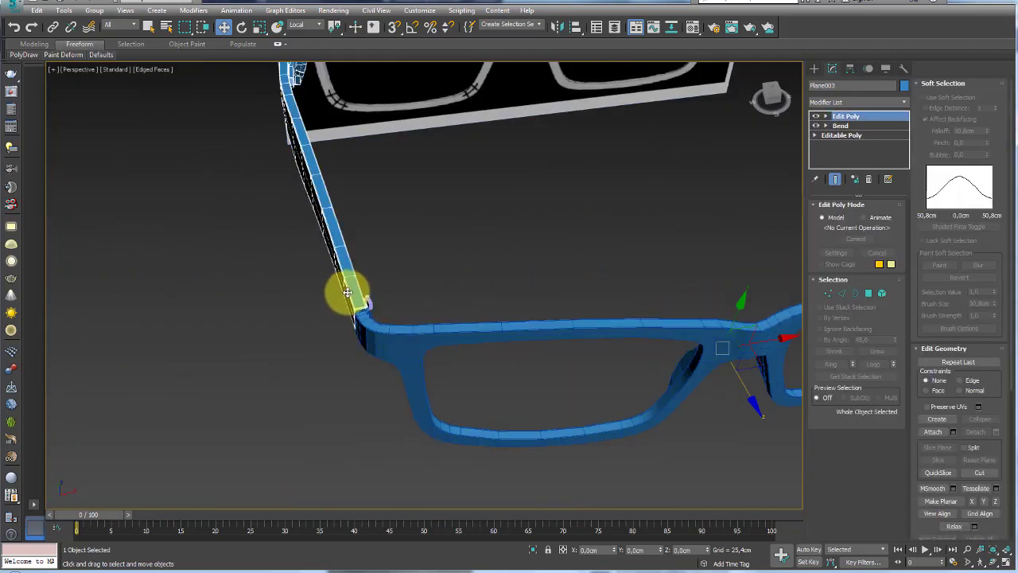
scroll(417, 321, "down", 5)
key("e")
left_click_drag(416, 321, 423, 371)
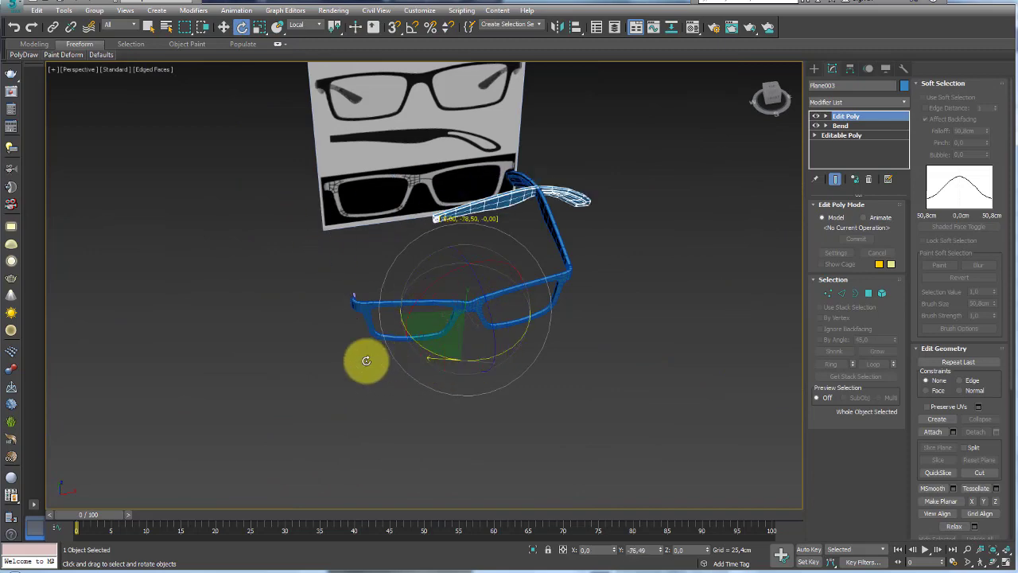
Select the hinge cylinder Cylinder005 and rotate it upright
middle_click_drag(353, 302, 345, 345, "alt")
scroll(345, 345, "up", 5)
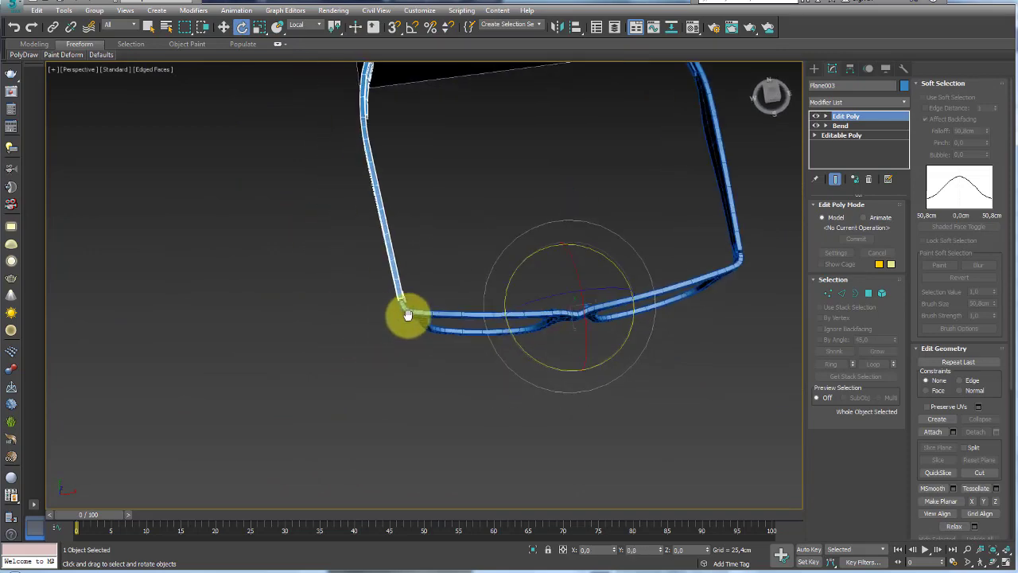
mouse_move(409, 313)
middle_mouse_down()
mouse_move(494, 244)
mouse_move(525, 440)
middle_mouse_up()
scroll(465, 214, "up", 4)
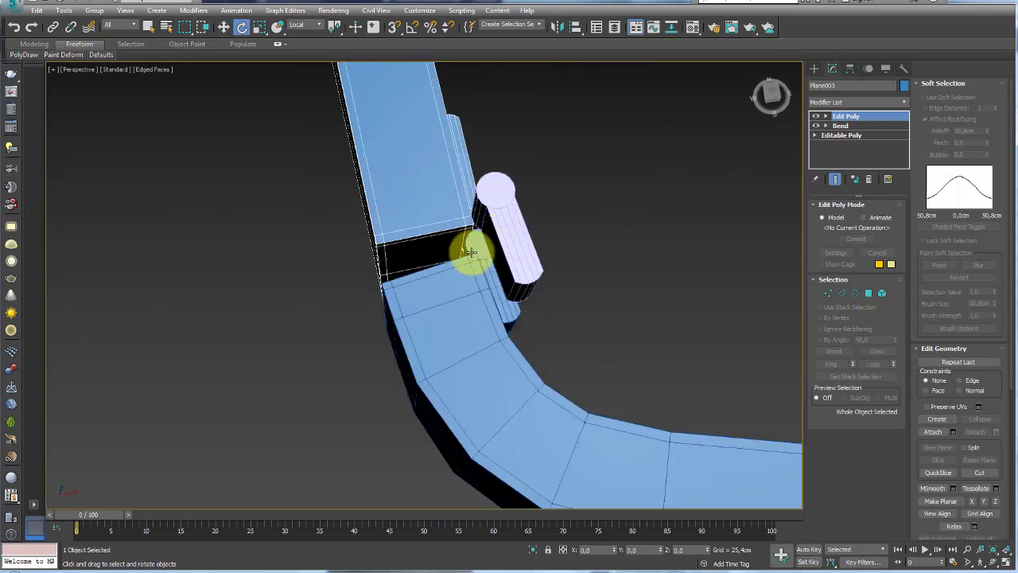
scroll(479, 237, "down", 5)
mouse_move(546, 266)
middle_mouse_down("alt")
mouse_move(561, 228)
mouse_move(463, 317)
middle_mouse_up("alt")
left_click(468, 344)
scroll(466, 345, "up", 3)
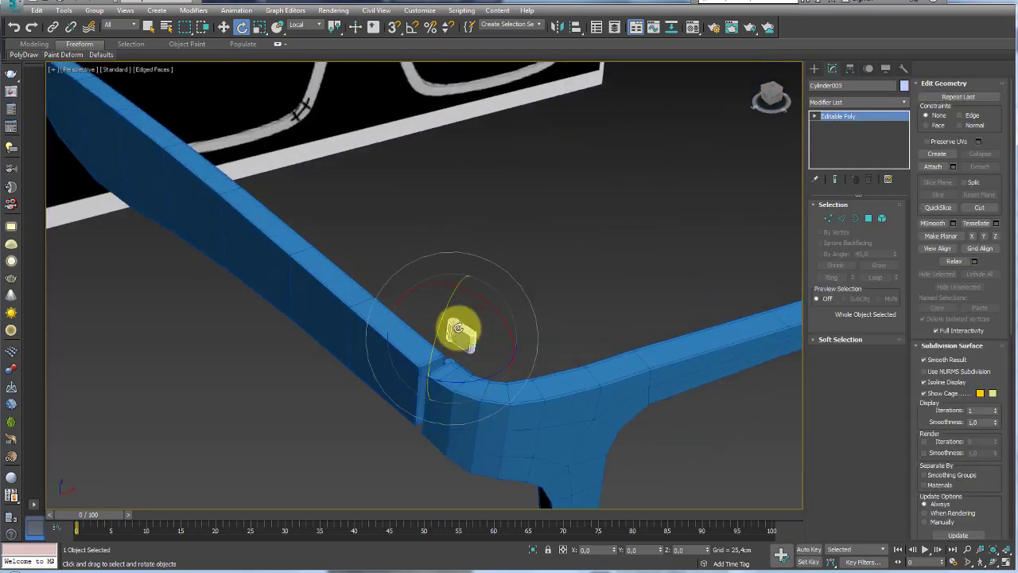
mouse_move(478, 384)
left_mouse_down()
mouse_move(193, 371)
mouse_move(234, 387)
mouse_move(434, 378)
left_mouse_up()
Lower Cylinder005 along Z into the hinge corner and reselect Plane003
middle_click_drag(558, 301, 559, 290, "alt")
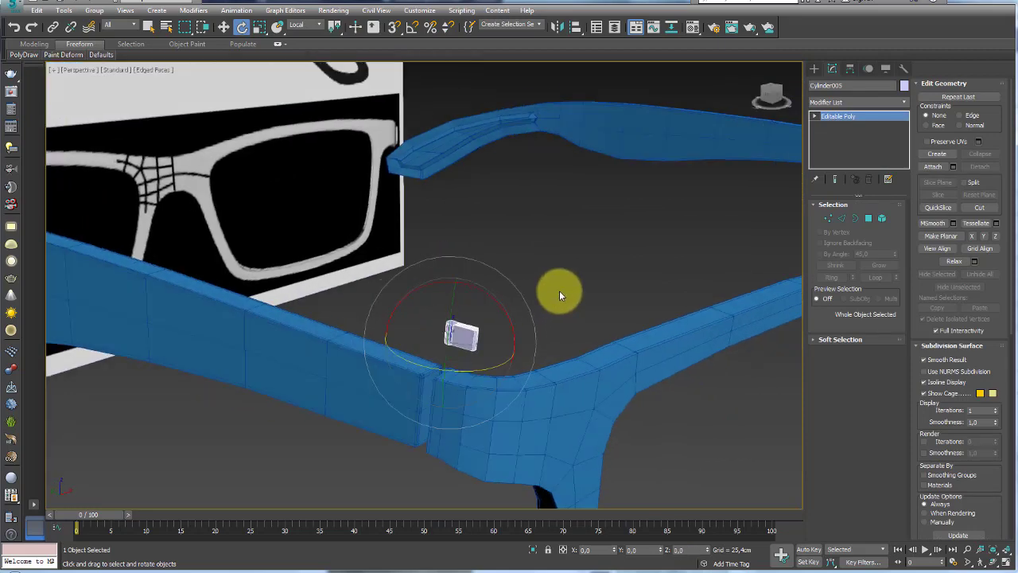
key("w")
mouse_move(498, 337)
middle_mouse_down("alt")
mouse_move(479, 390)
mouse_move(377, 320)
mouse_move(380, 96)
middle_mouse_up("alt")
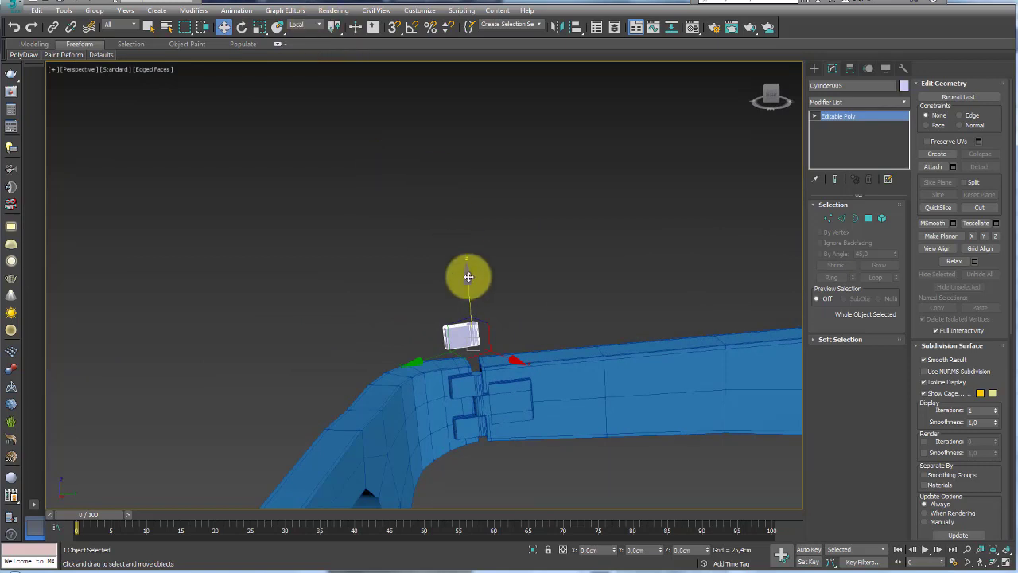
left_click_drag(466, 275, 472, 324)
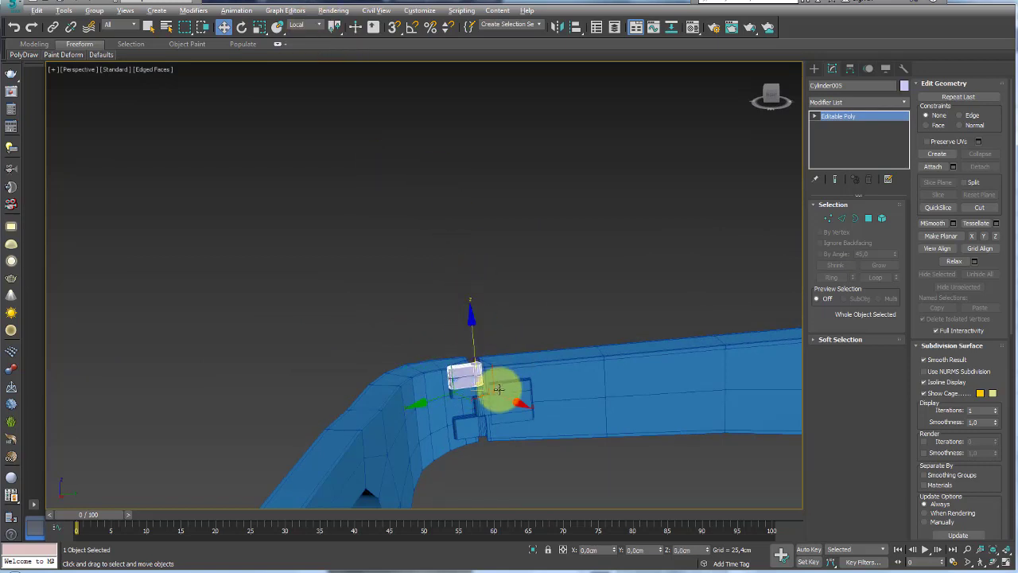
mouse_move(496, 387)
middle_mouse_down("alt")
mouse_move(554, 387)
mouse_move(543, 316)
mouse_move(448, 330)
middle_mouse_up("alt")
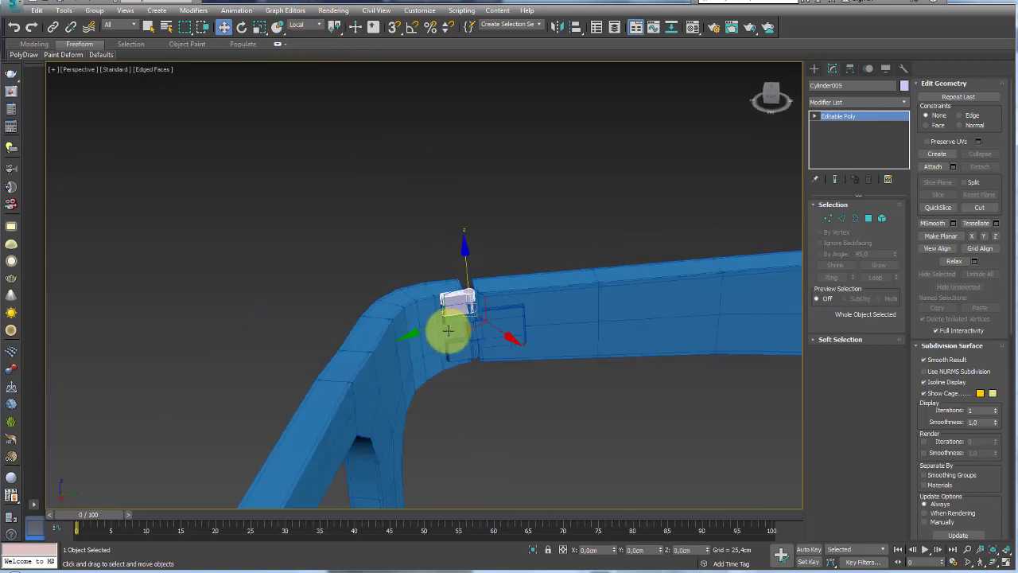
left_click(507, 296)
middle_click_drag(549, 293, 521, 282, "alt")
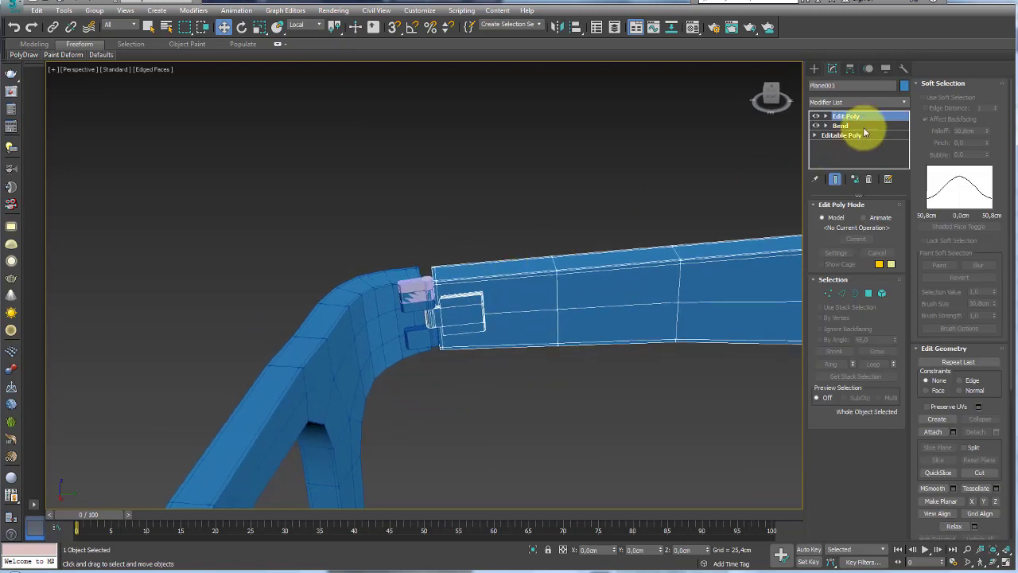
Align Plane003's pivot to Cylinder005's centre, matching X/Y/Z orientation, using Affect Pivot Only
left_click(849, 70)
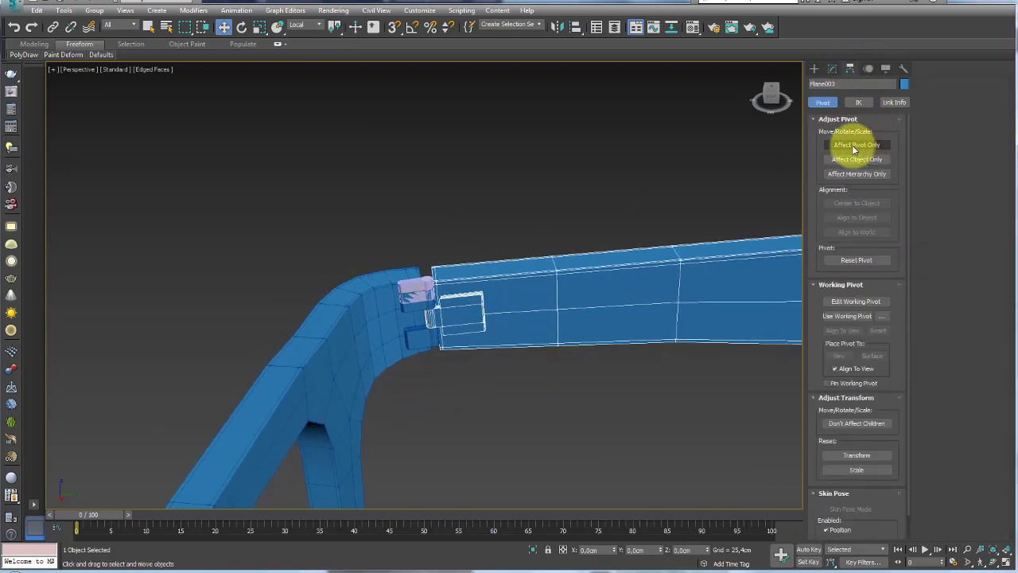
left_click(855, 145)
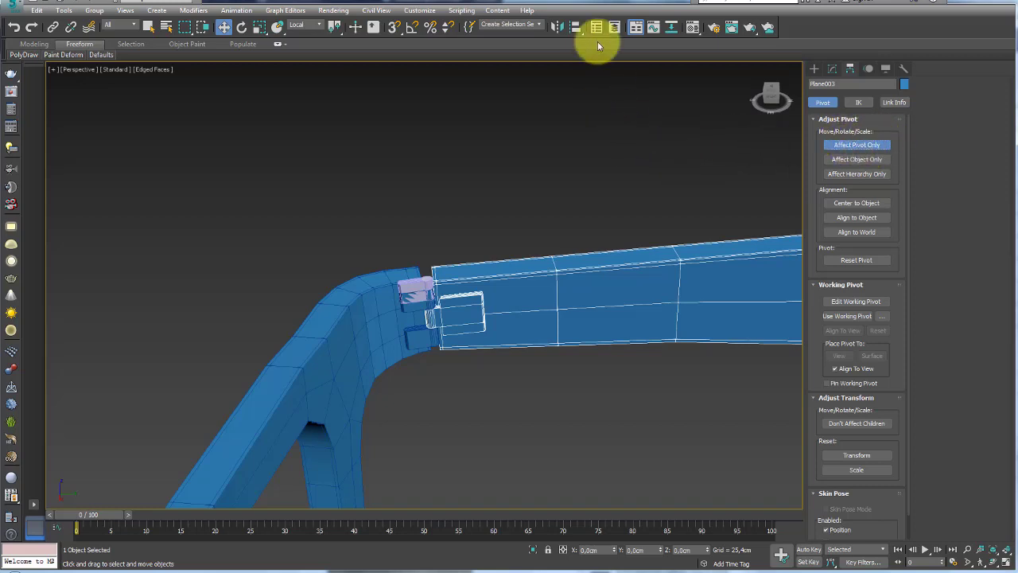
left_click(427, 281)
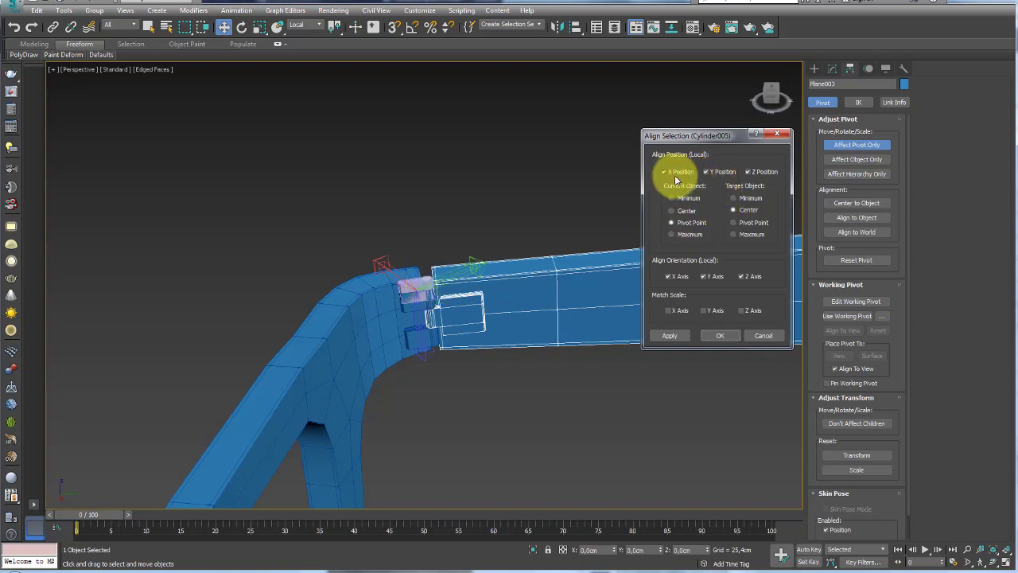
left_click(684, 277)
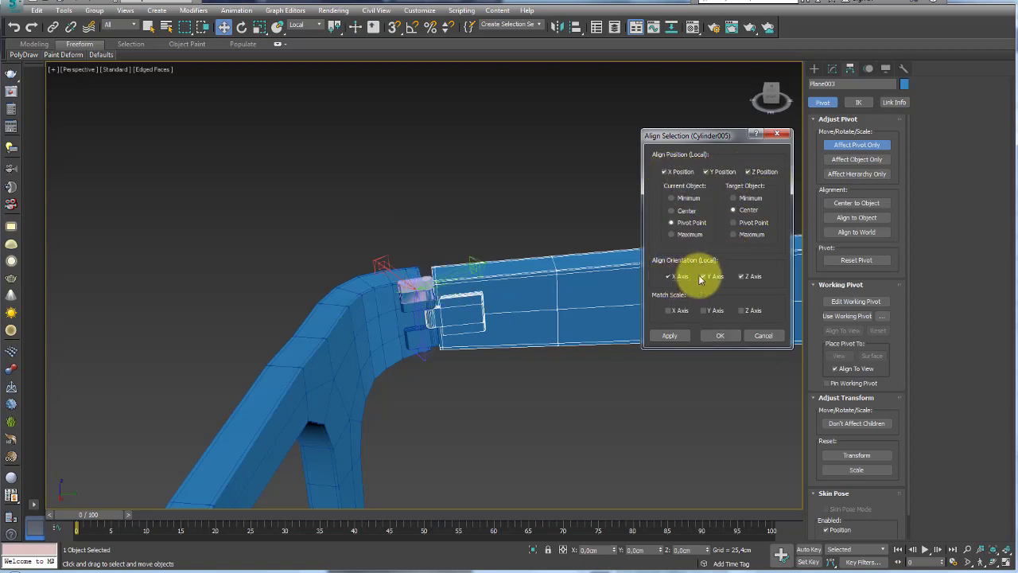
left_click(743, 280)
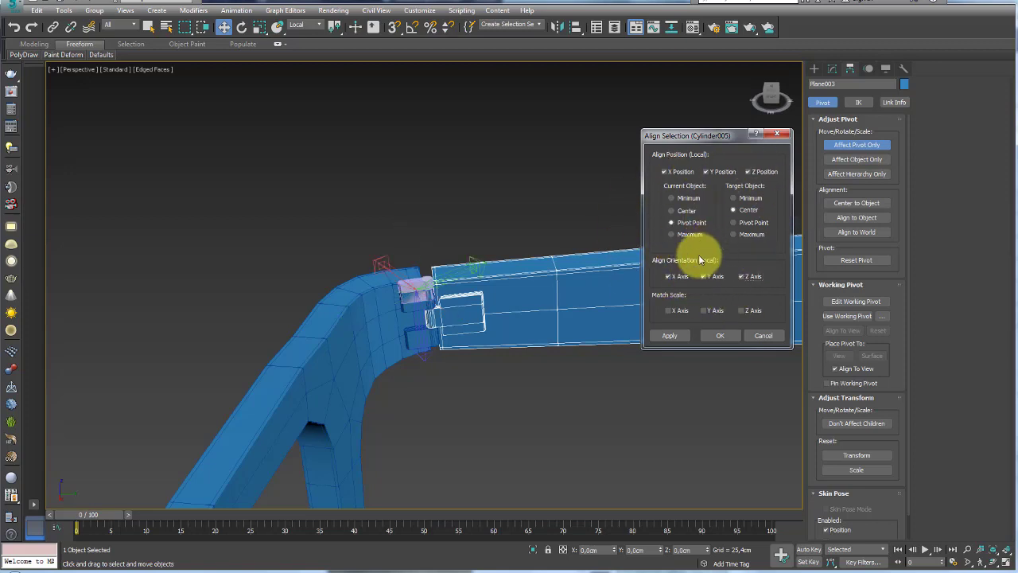
left_click(718, 336)
left_click(856, 145)
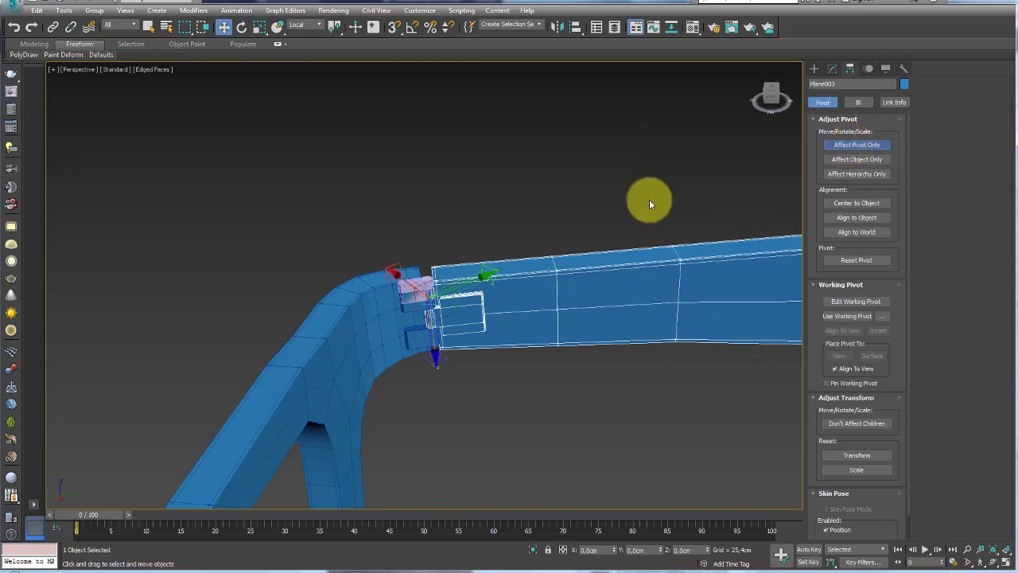
Swing the temple around its new hinge pivot to test the rotation
left_click_drag(422, 278, 416, 175)
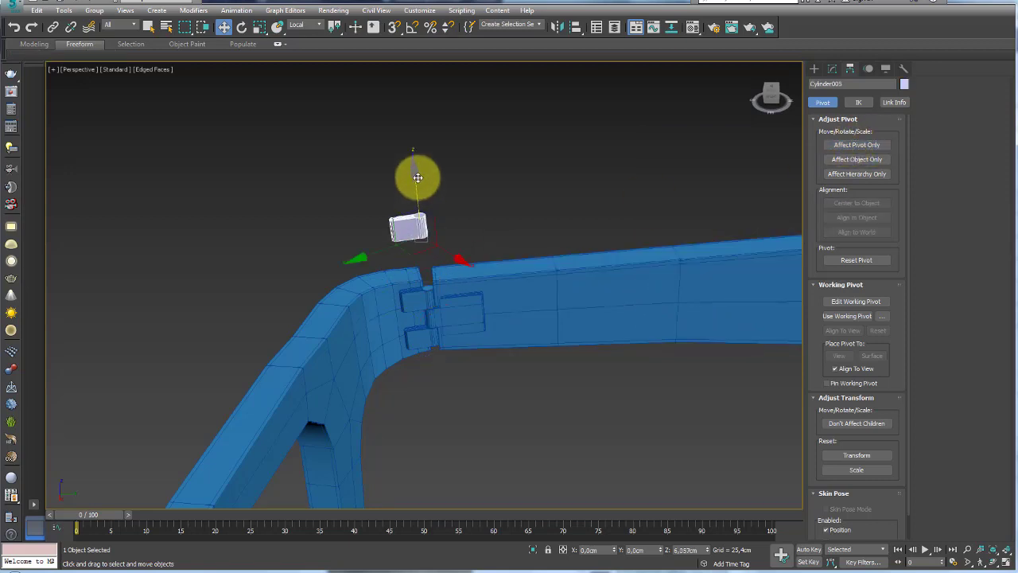
key("ctrl+z")
left_click(453, 291)
mouse_move(454, 295)
middle_mouse_down("alt")
mouse_move(523, 323)
mouse_move(421, 232)
mouse_move(393, 299)
middle_mouse_up("alt")
key("e")
mouse_move(370, 306)
left_mouse_down()
mouse_move(310, 331)
mouse_move(363, 297)
mouse_move(288, 350)
mouse_move(341, 330)
left_mouse_up()
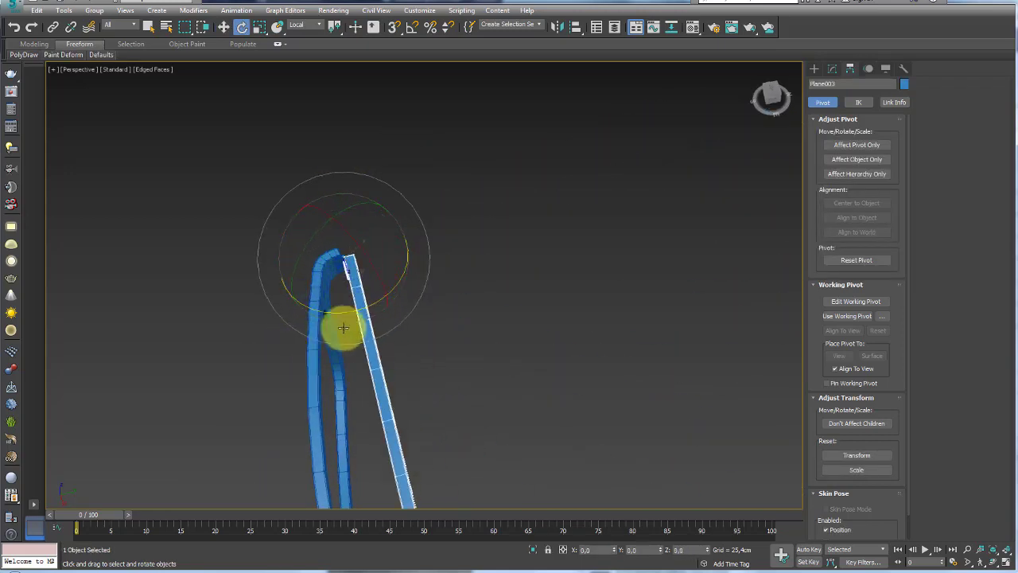
mouse_move(341, 330)
middle_mouse_down("alt")
mouse_move(459, 275)
mouse_move(400, 275)
mouse_move(472, 254)
mouse_move(427, 244)
middle_mouse_up("alt")
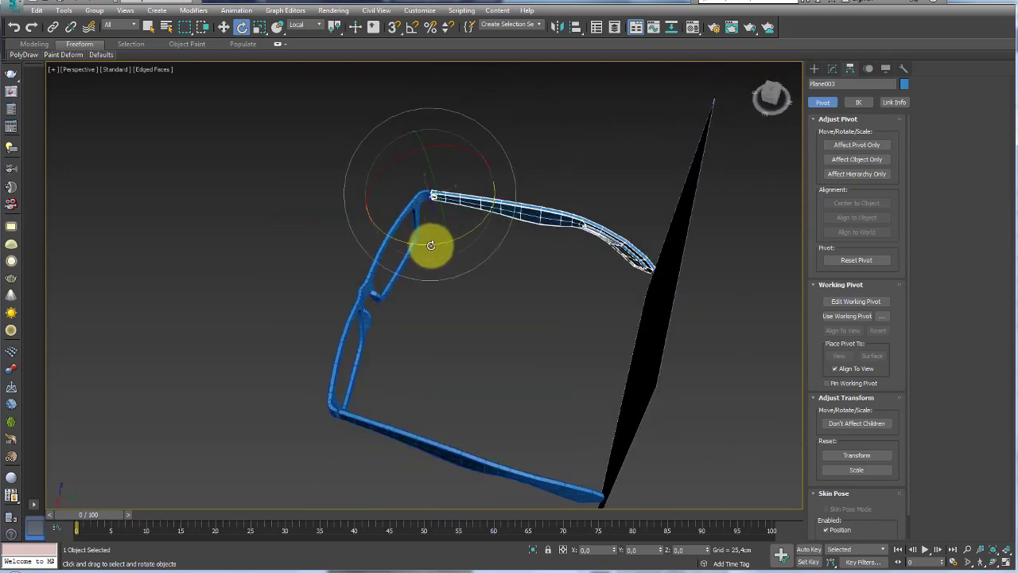
left_click_drag(427, 244, 325, 259)
mouse_move(325, 259)
middle_mouse_down("alt")
mouse_move(472, 318)
mouse_move(484, 311)
mouse_move(427, 438)
mouse_move(453, 439)
mouse_move(579, 279)
mouse_move(652, 333)
mouse_move(670, 295)
mouse_move(648, 301)
middle_mouse_up("alt")
Region-select the right-side temple Plane004 and delete it
left_click(432, 435)
scroll(652, 333, "up", 3)
scroll(671, 307, "up", 2)
scroll(682, 307, "down", 5)
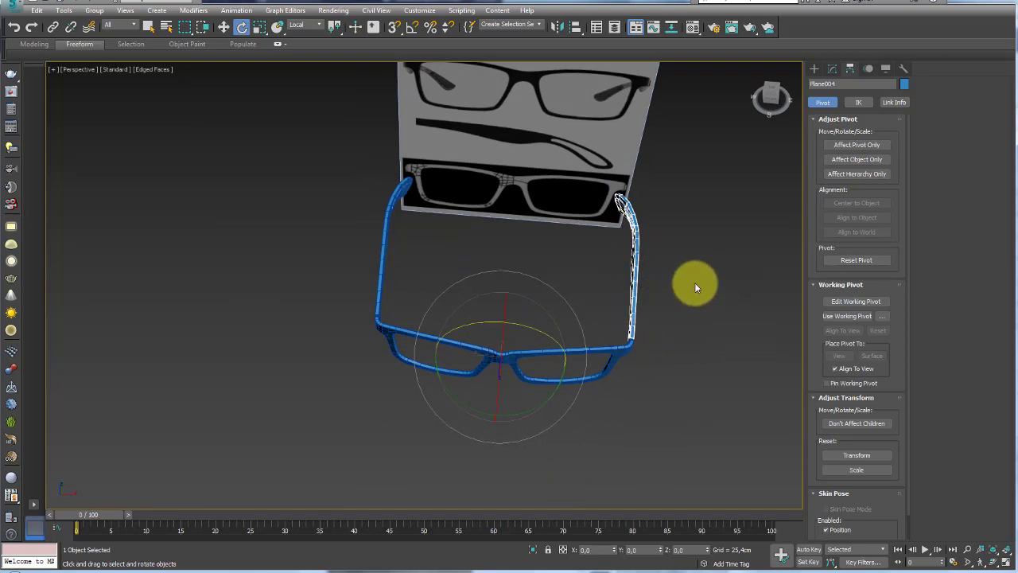
left_click_drag(672, 284, 622, 303)
key("Delete")
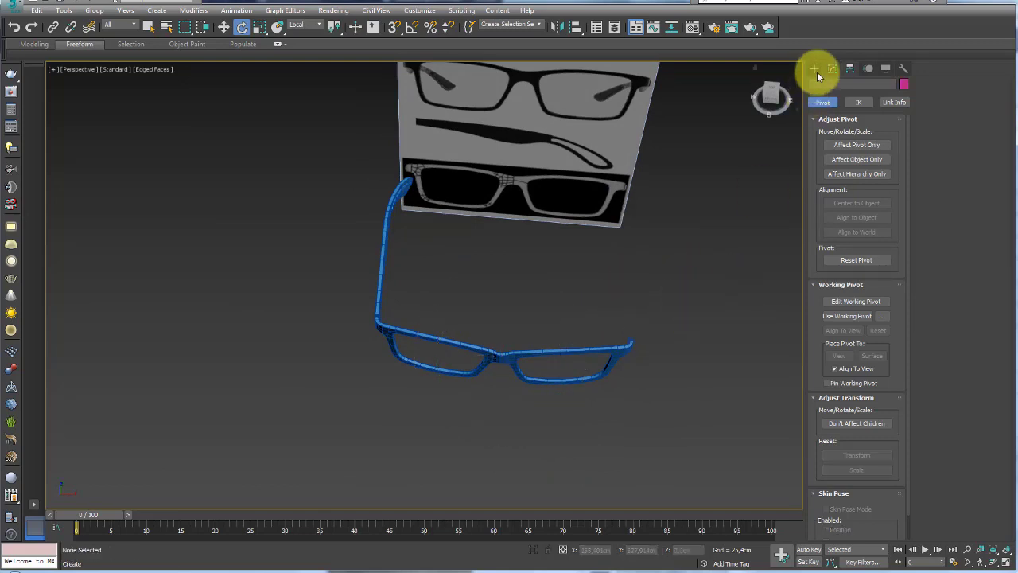
Create a small box beside the glasses frame
left_click(815, 70)
left_click(834, 136)
left_click_drag(595, 295, 642, 329)
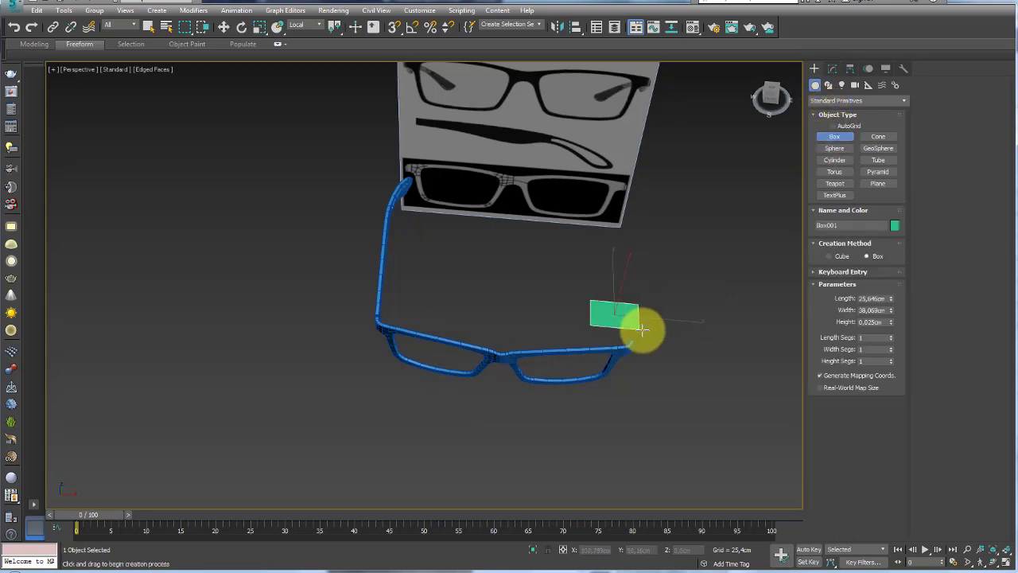
left_click(664, 274)
key("e")
Align Box001 pivot-to-pivot on X/Y/Z with the Plane002 frame, then select the temple
key("alt+a")
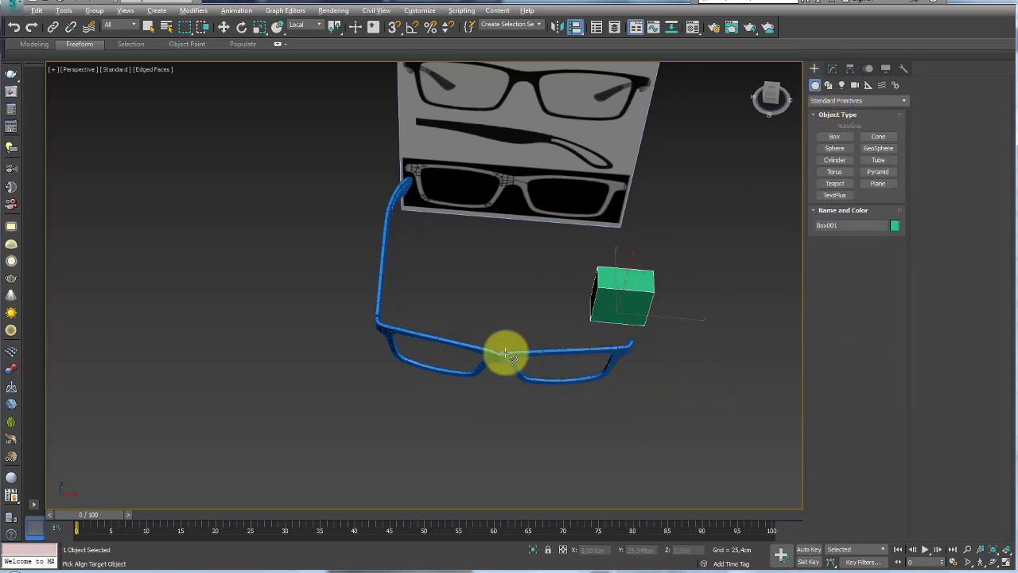
left_click(506, 353)
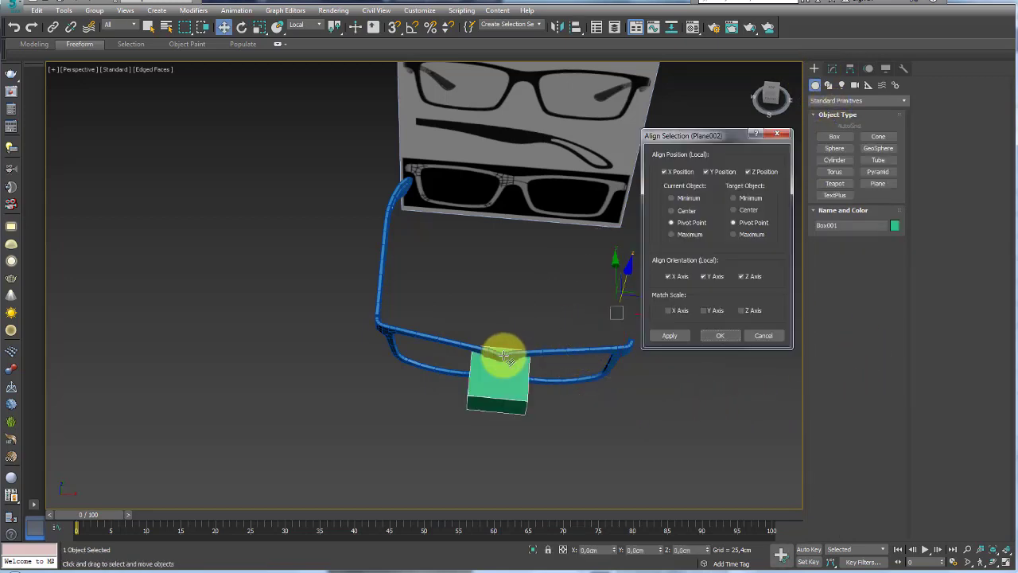
left_click(730, 335)
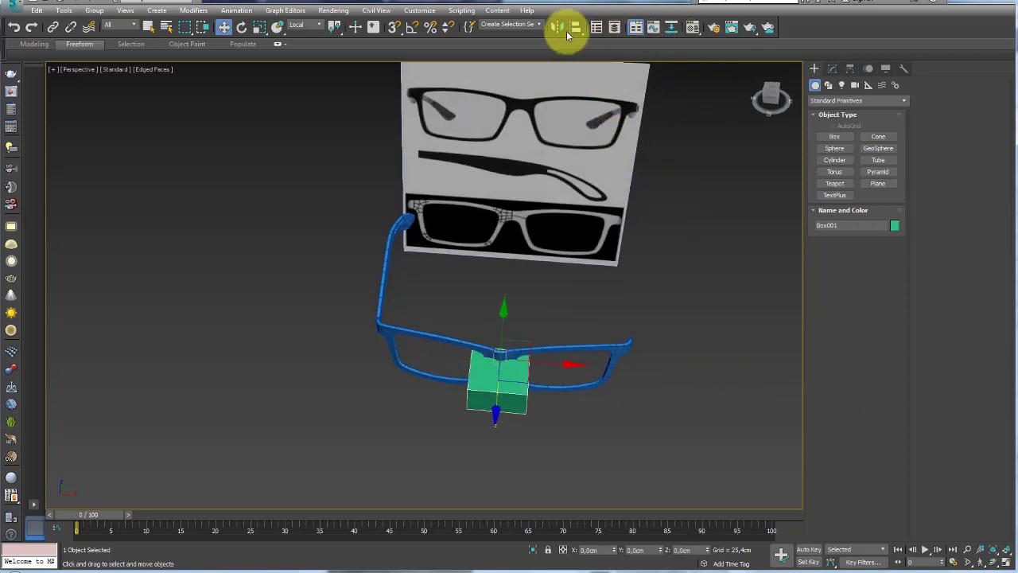
middle_click_drag(455, 309, 453, 324, "alt")
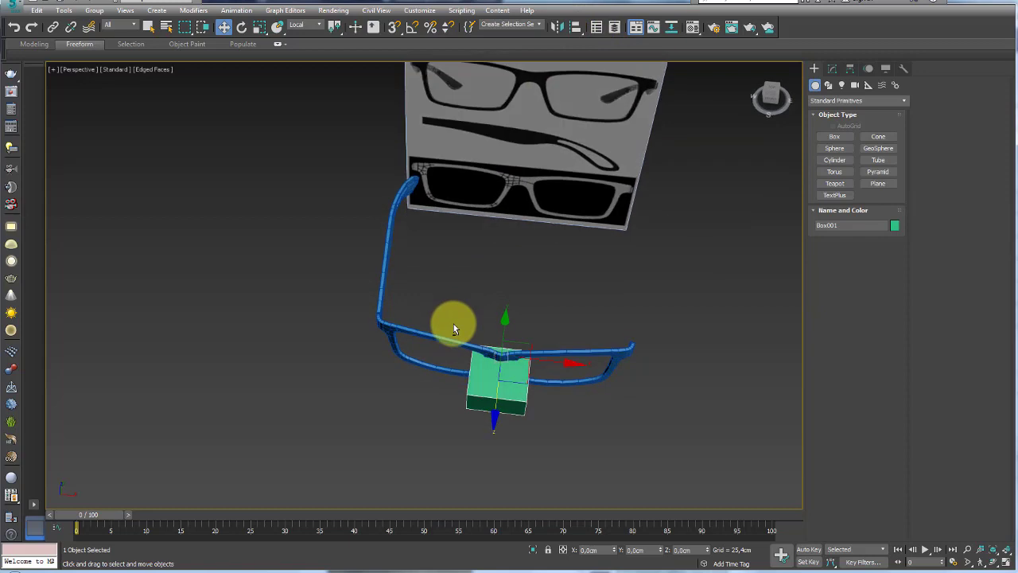
left_click(382, 291)
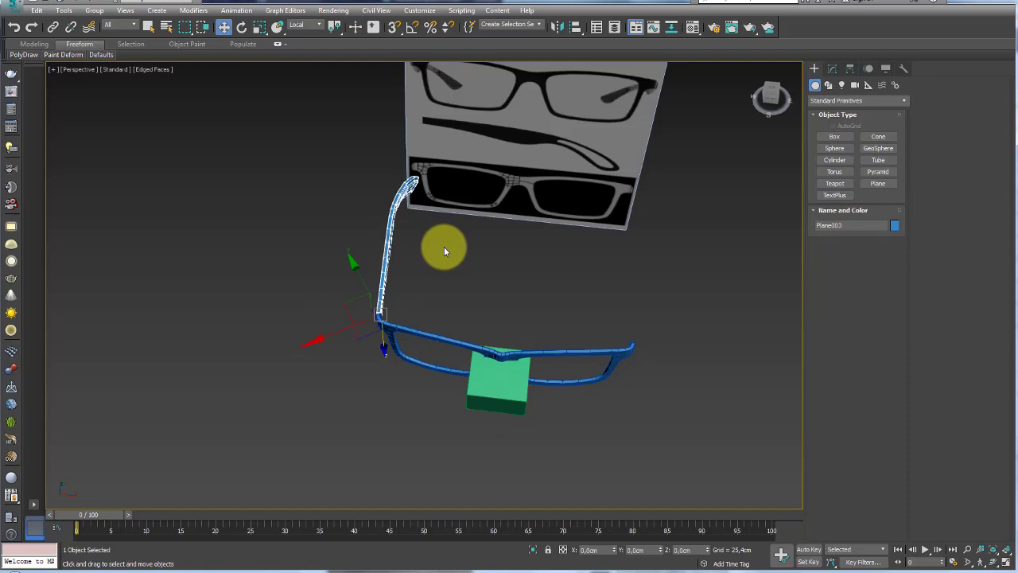
Clone the temple arm as a Copy named Plane004
key("ctrl+v")
left_click_drag(486, 222, 543, 165)
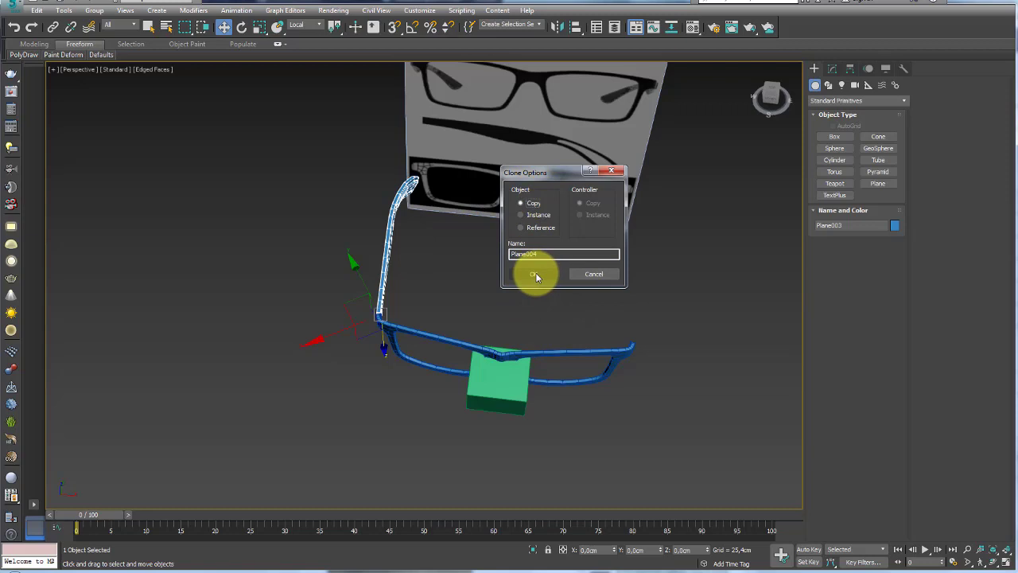
left_click(535, 275)
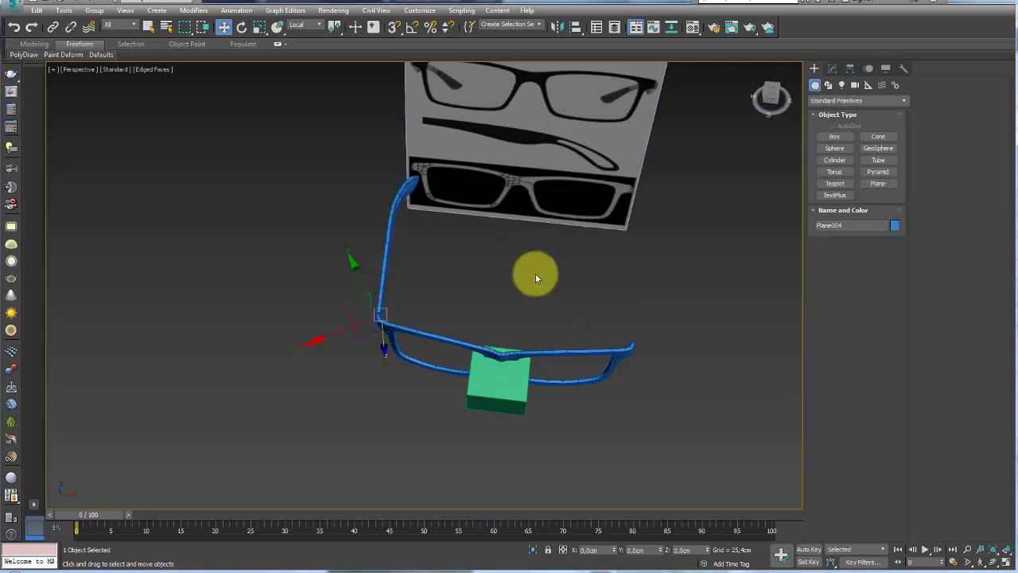
Link Plane004 to the green Box001 helper as its parent, then test and undo a move
left_click(53, 29)
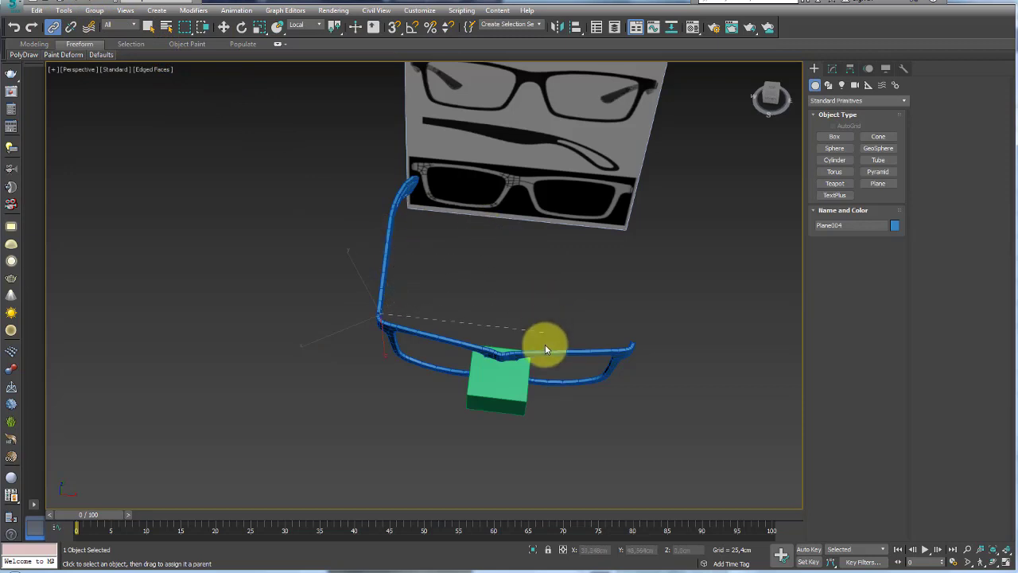
mouse_move(546, 348)
left_mouse_down()
mouse_move(507, 386)
mouse_move(528, 412)
mouse_move(448, 374)
left_mouse_up()
key("w")
key("ctrl+z")
middle_click_drag(669, 321, 505, 357, "alt")
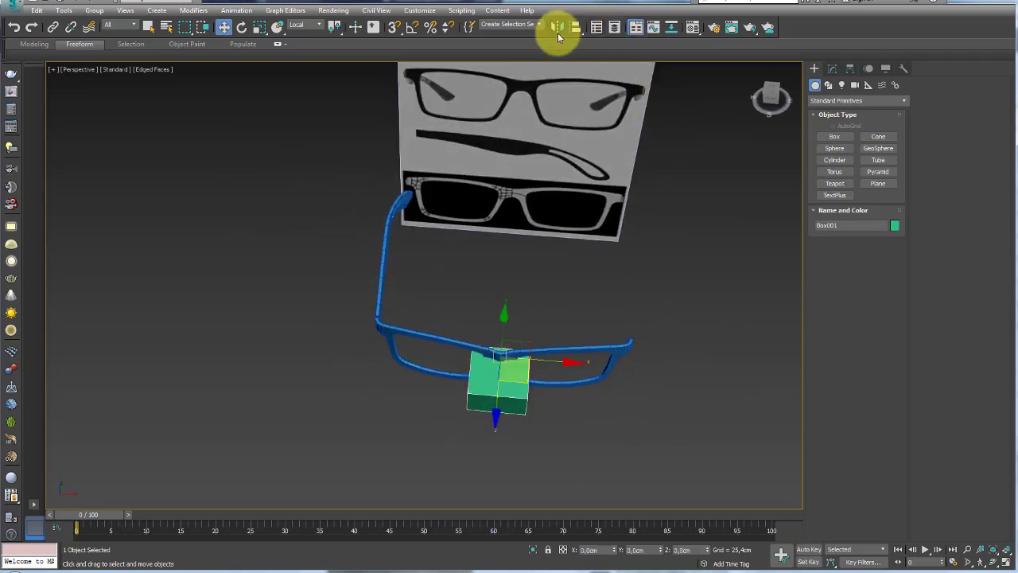
Mirror Box001 across the X axis with No Clone
left_click(560, 29)
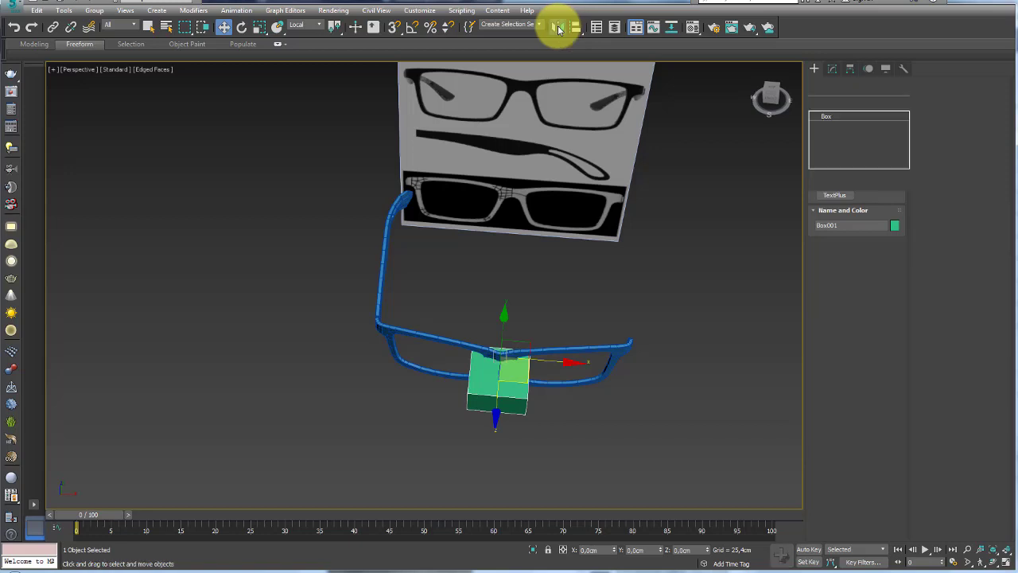
left_click_drag(623, 184, 795, 173)
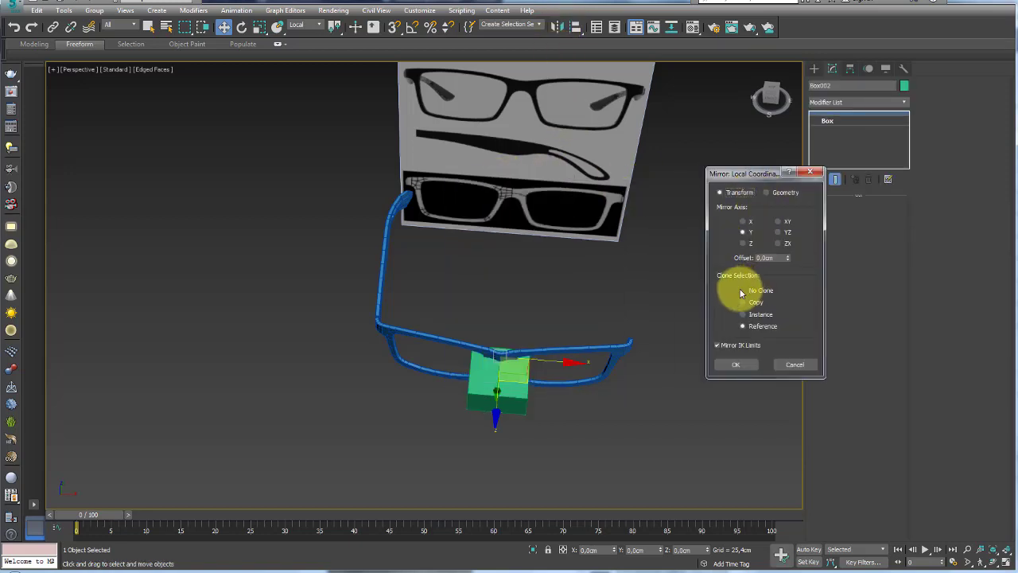
left_click(742, 291)
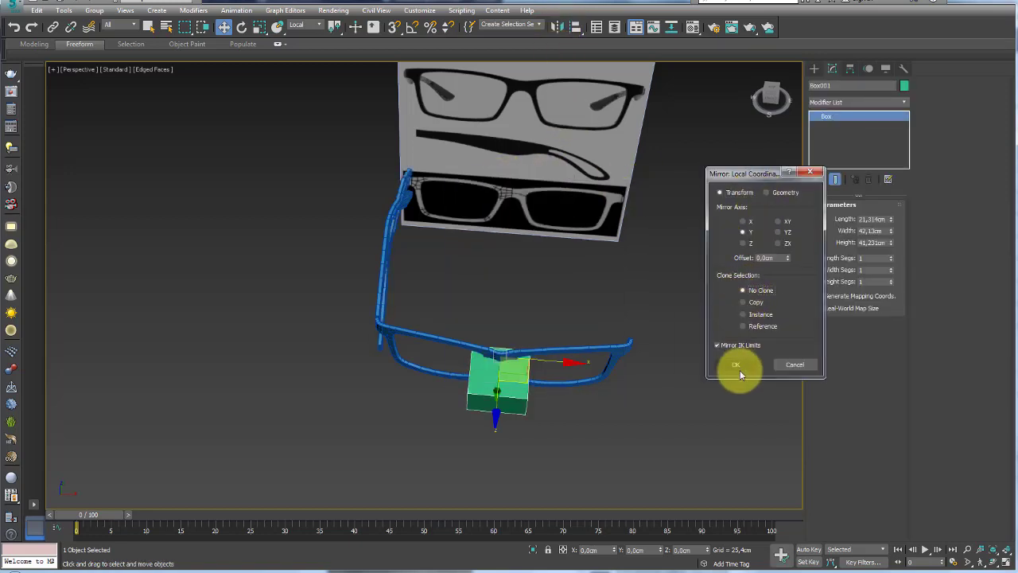
left_click(742, 221)
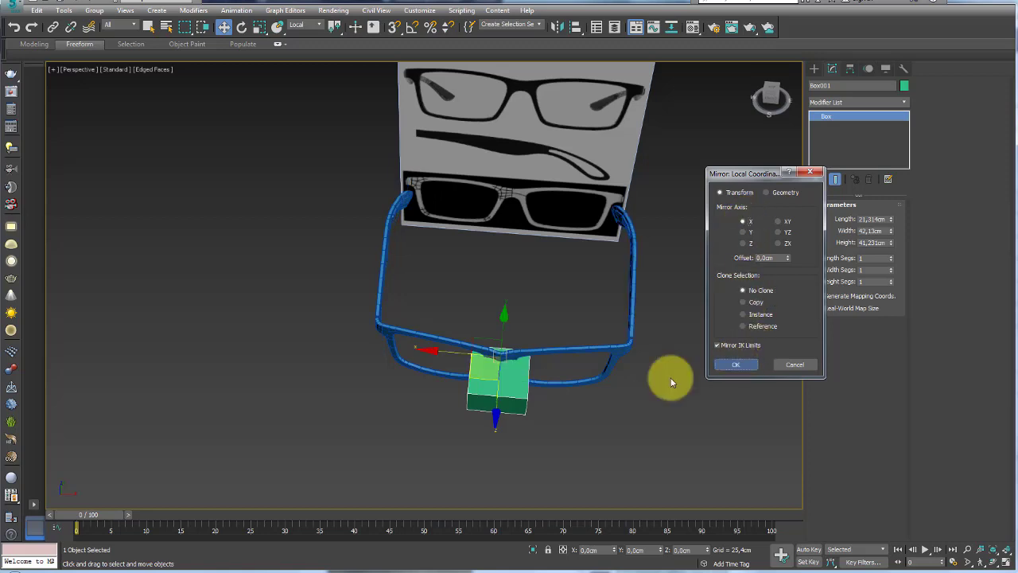
key("Return")
key("Delete")
Orbit to a side view and select the glasses frame to inspect both temples
mouse_move(555, 390)
middle_mouse_down("alt")
mouse_move(556, 353)
mouse_move(504, 327)
mouse_move(644, 363)
mouse_move(626, 390)
mouse_move(636, 268)
middle_mouse_up("alt")
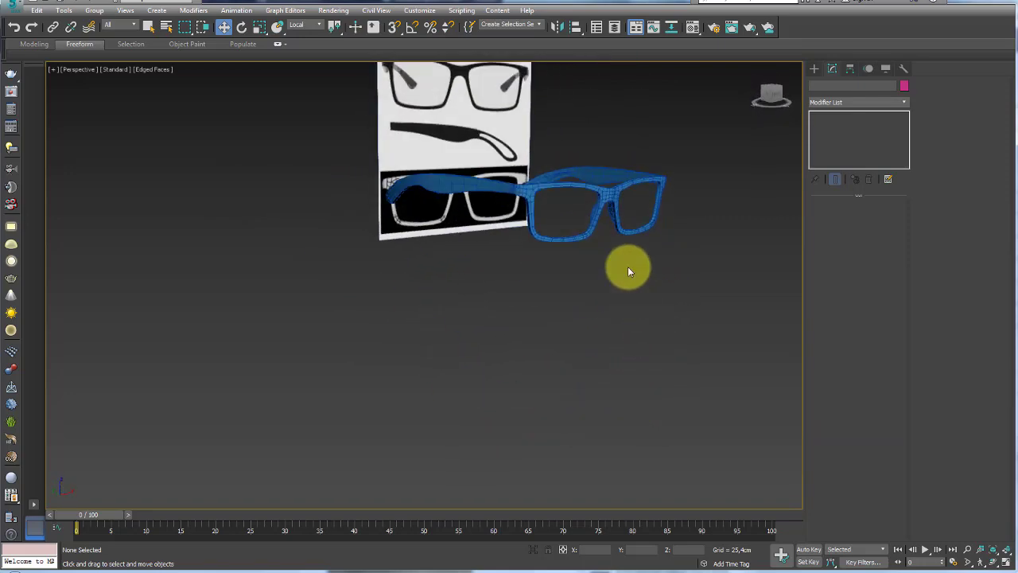
left_click(606, 193)
scroll(610, 189, "up", 5)
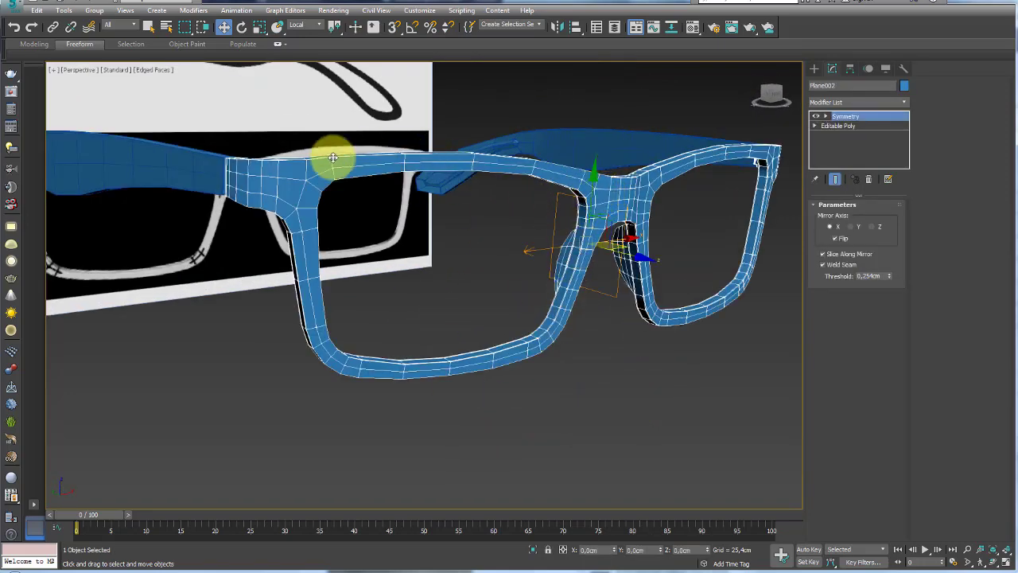
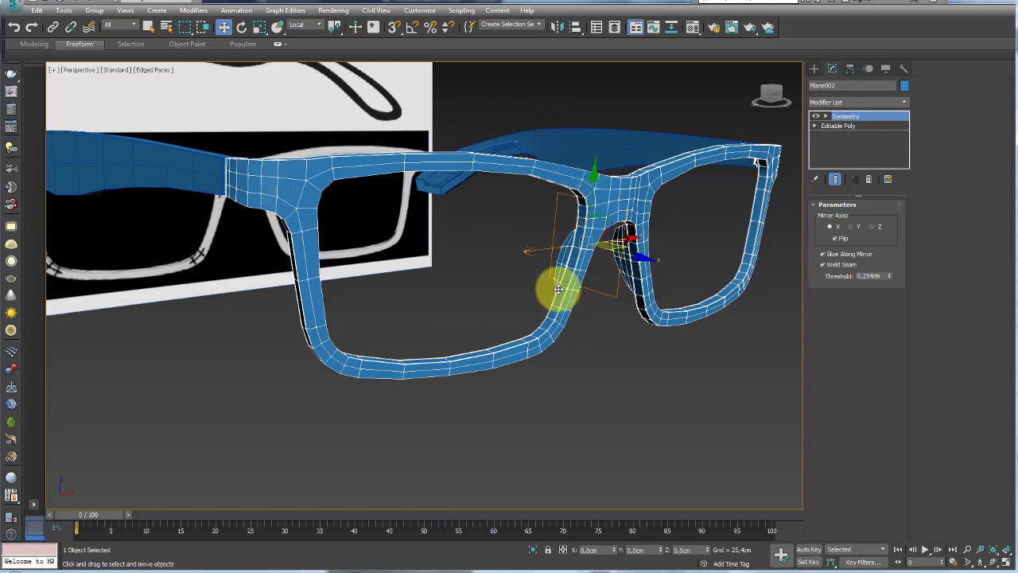
Add an Edit Poly modifier to the frame and select the edge loop around one lens opening
key("ctrl+e")
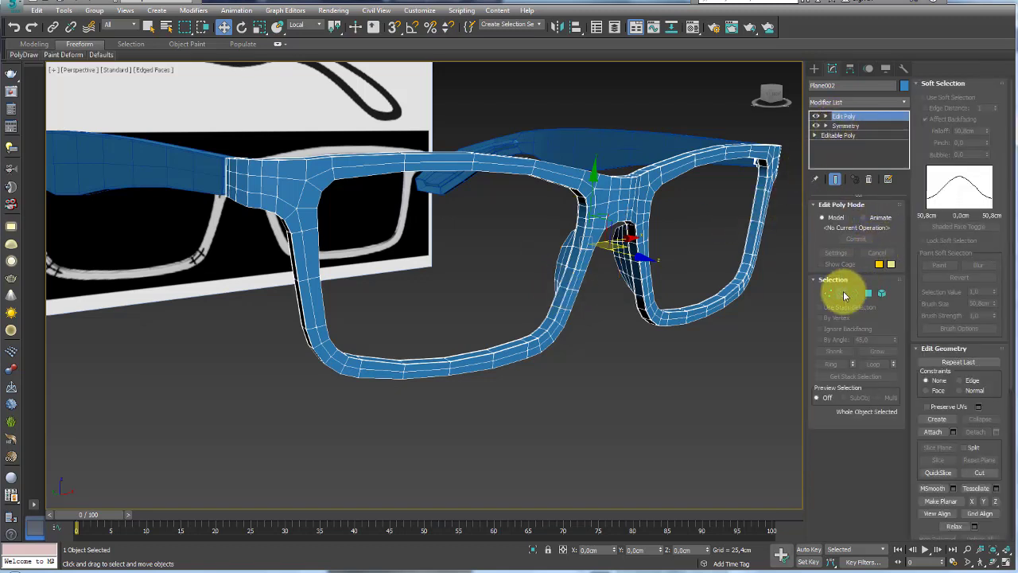
left_click(843, 294)
middle_click_drag(709, 277, 591, 294, "alt")
scroll(588, 274, "up", 2)
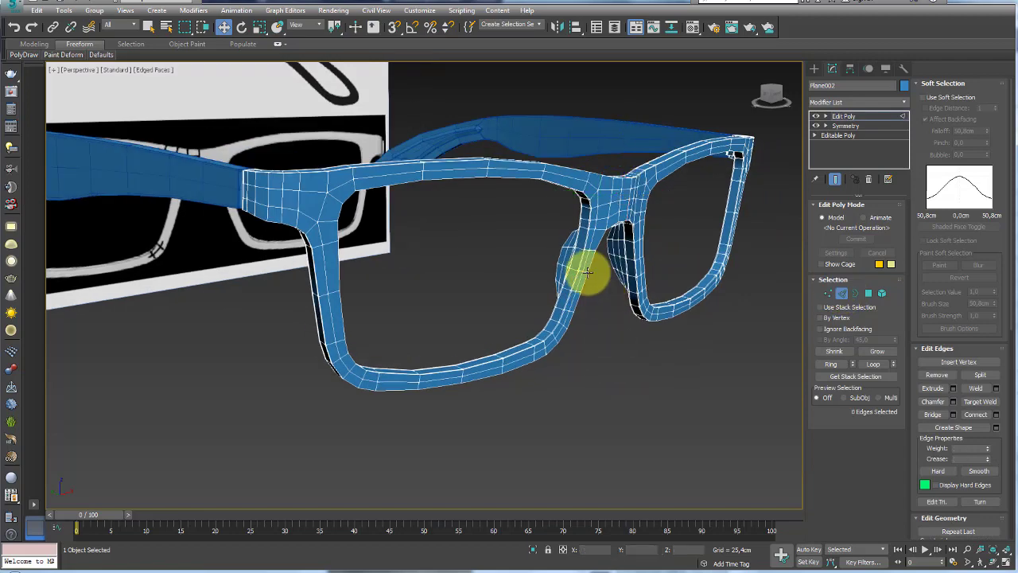
scroll(586, 273, "up", 2)
scroll(580, 246, "up", 2)
left_click(586, 234)
scroll(586, 234, "down", 5)
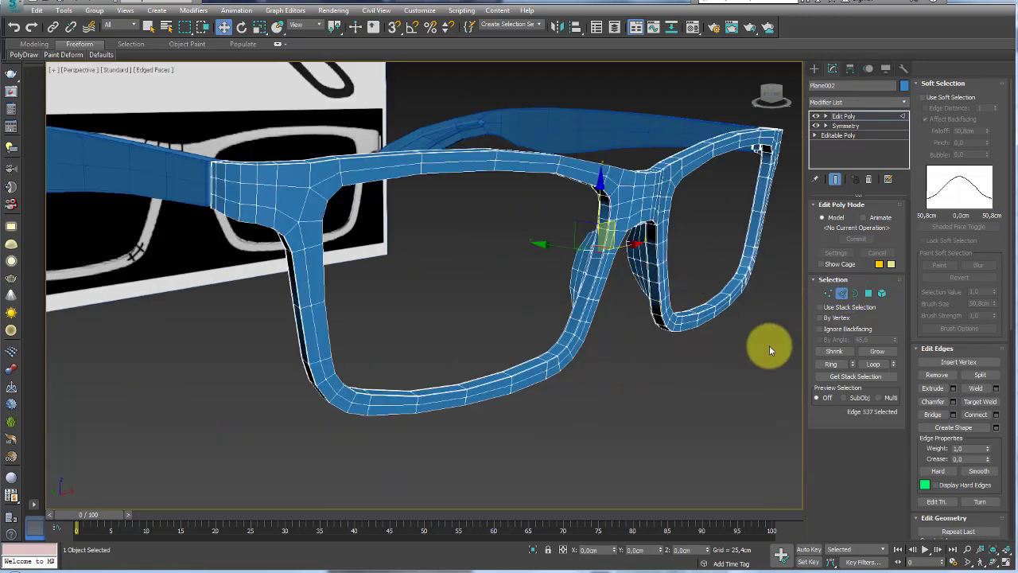
left_click(831, 363)
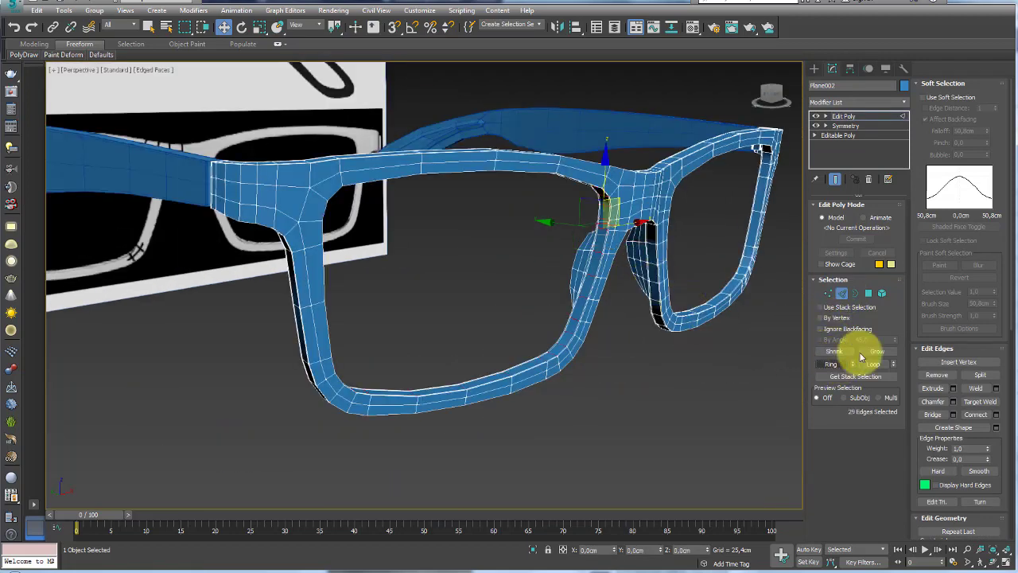
Convert the rim edges to polygons and detach them as a clone named LENTE
left_click(868, 296)
middle_click_drag(681, 291, 693, 295, "alt")
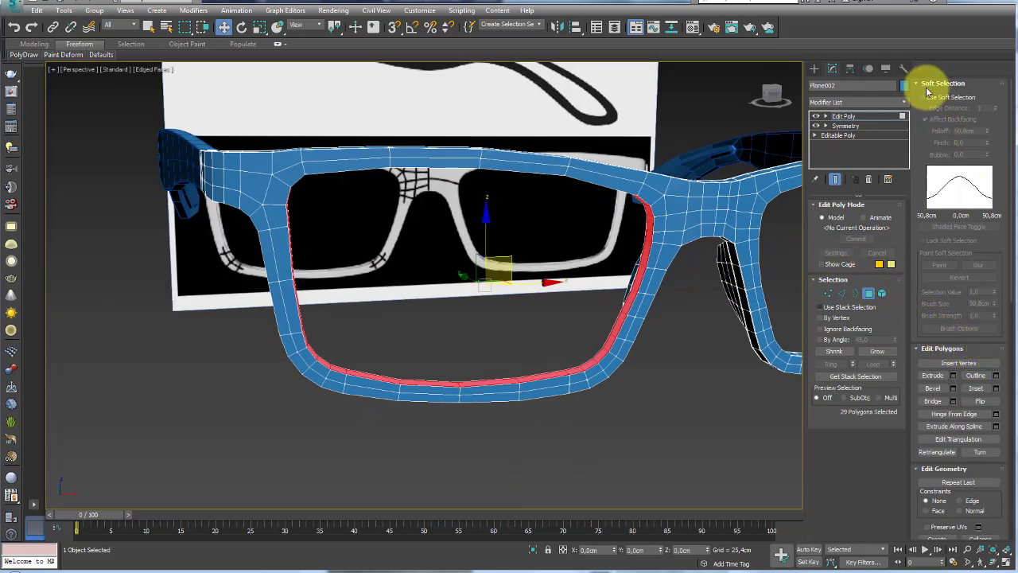
left_click(931, 82)
mouse_move(751, 201)
middle_mouse_down("alt")
mouse_move(728, 237)
mouse_move(804, 263)
middle_mouse_up("alt")
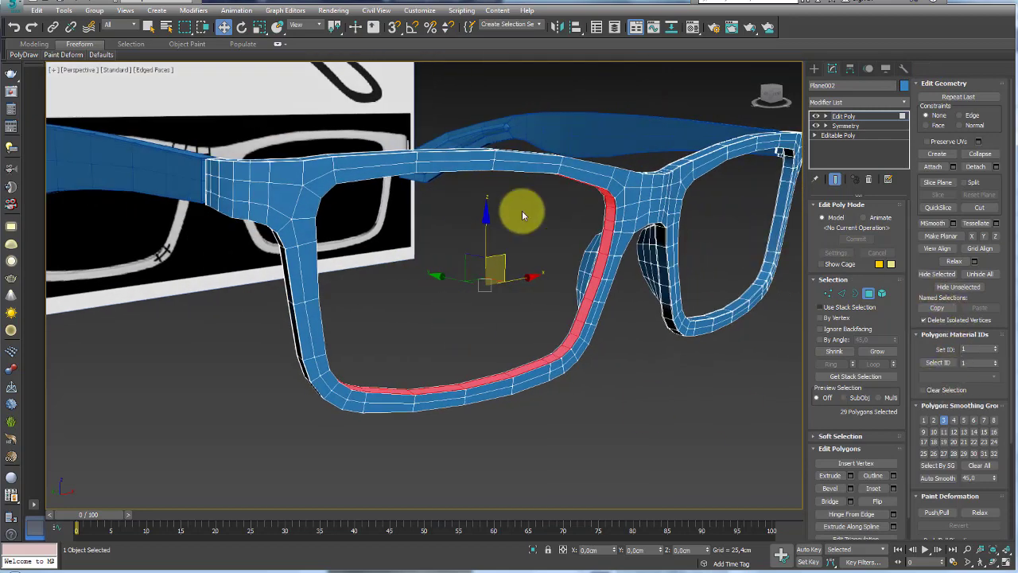
left_click(976, 166)
type("LEN")
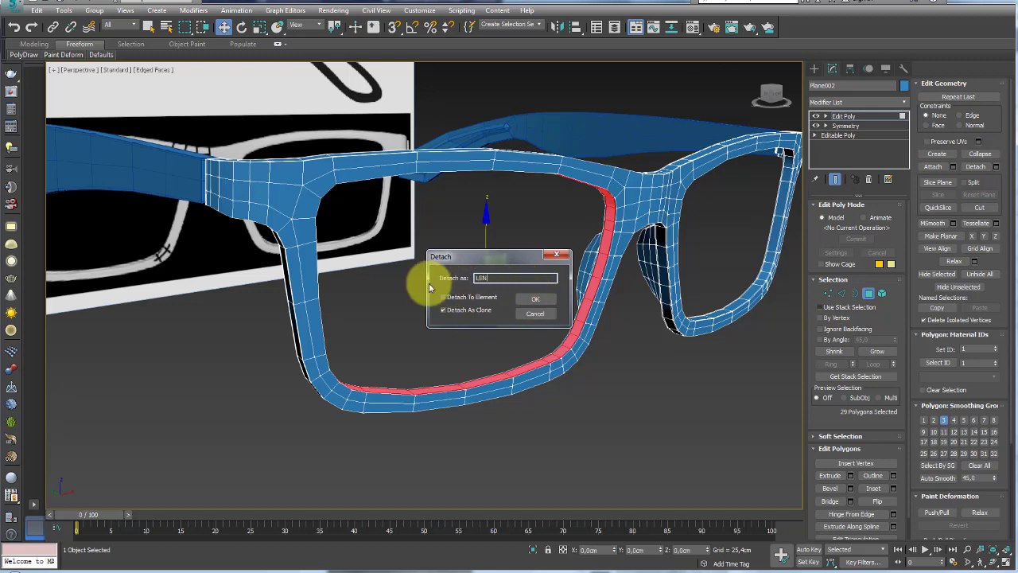
key("Return")
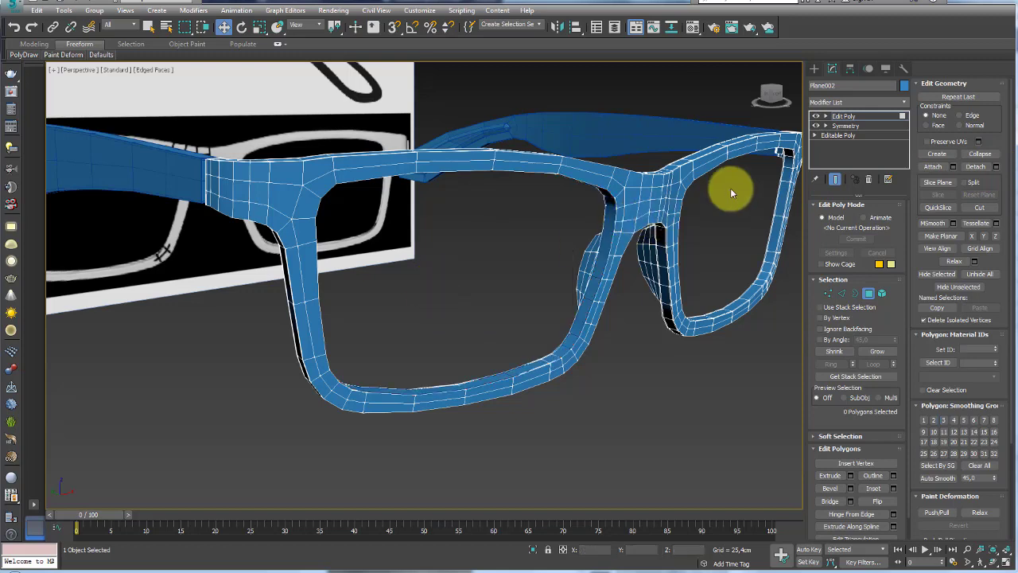
Leave sub-object mode and select the new LENTE object
left_click(843, 116)
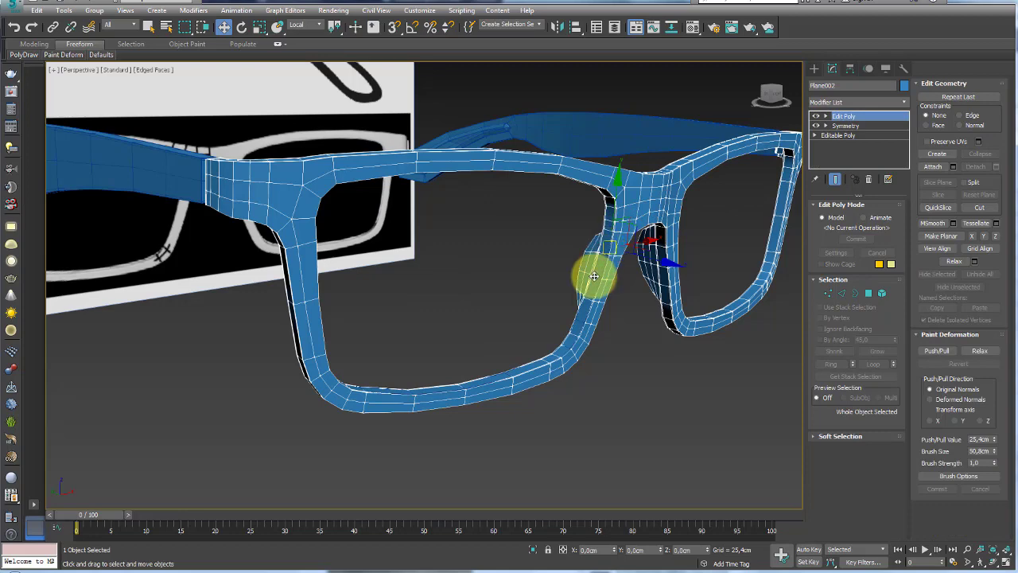
left_click(532, 548)
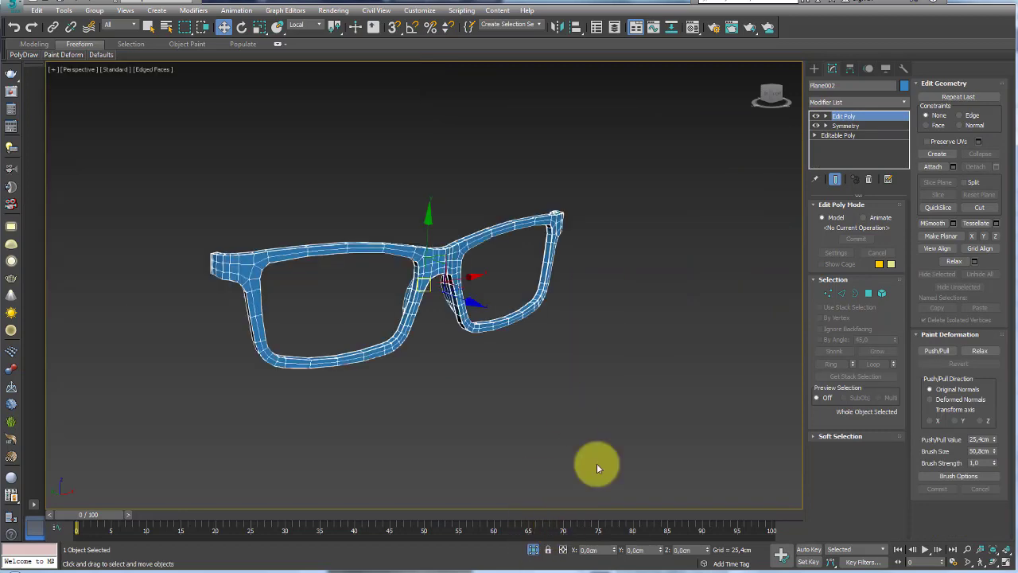
left_click(533, 551)
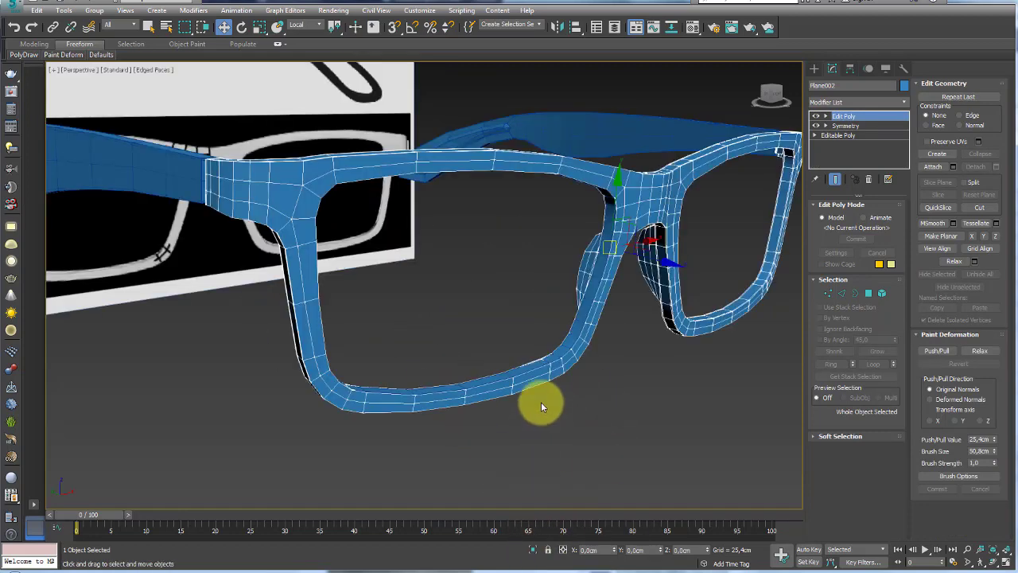
left_click(508, 370)
Isolate LENTE, select all its faces and flip their normals
left_click(533, 549)
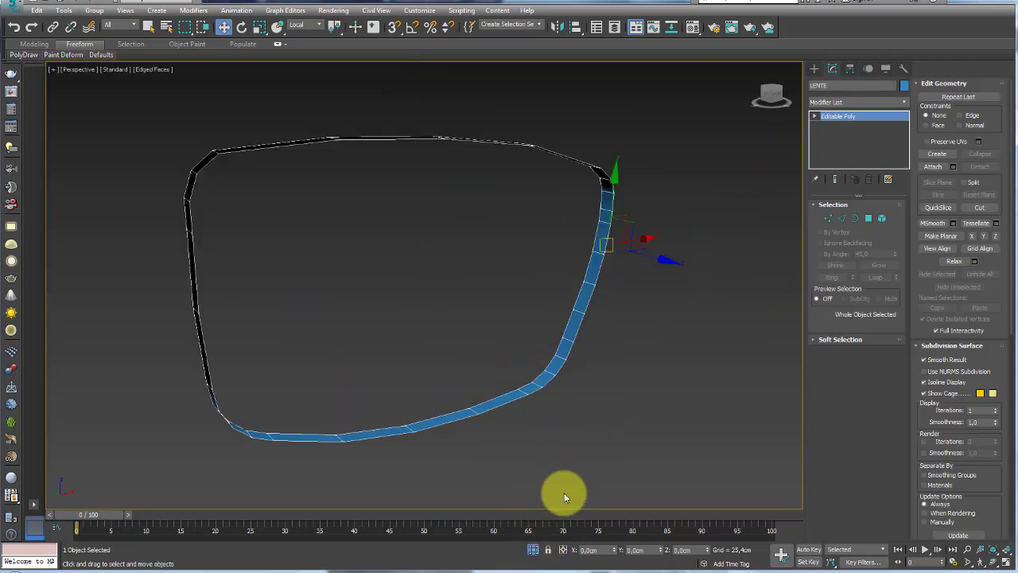
mouse_move(565, 497)
middle_mouse_down("alt")
mouse_move(633, 380)
mouse_move(858, 260)
middle_mouse_up("alt")
left_click(878, 222)
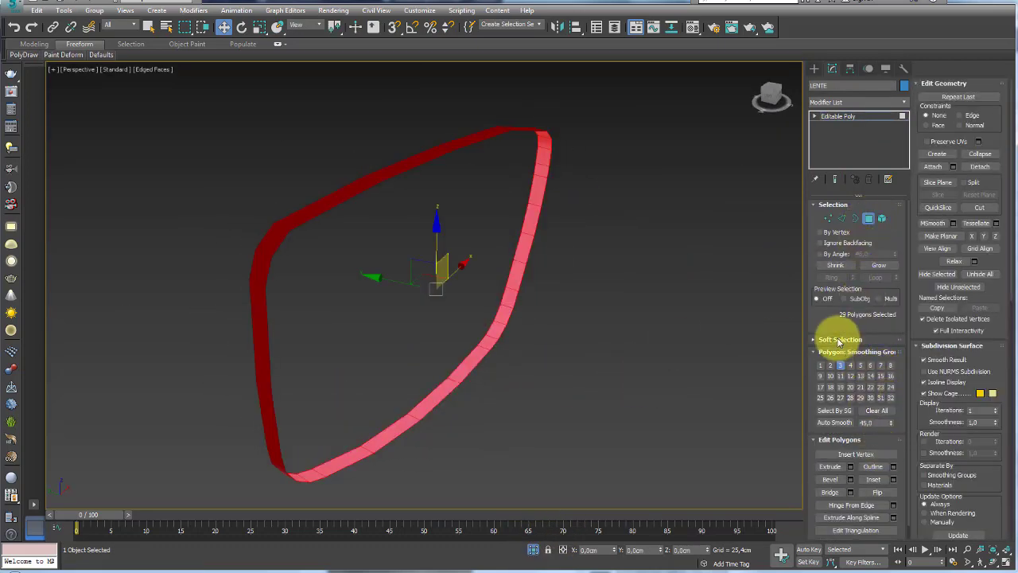
left_click(821, 354)
left_click(878, 416)
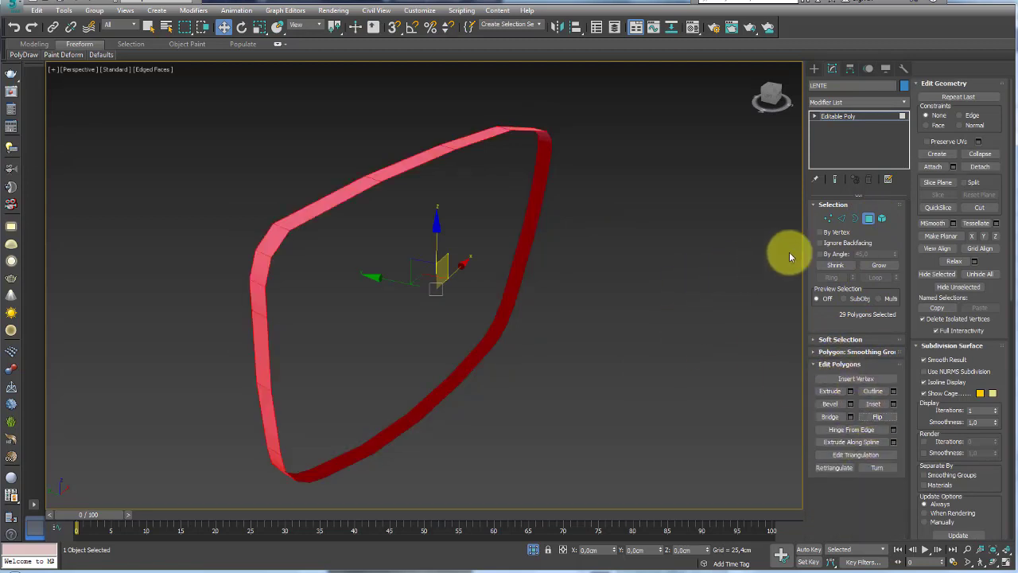
Cap the lens ring's open border and select the new cap polygon
left_click(854, 219)
left_click(375, 473)
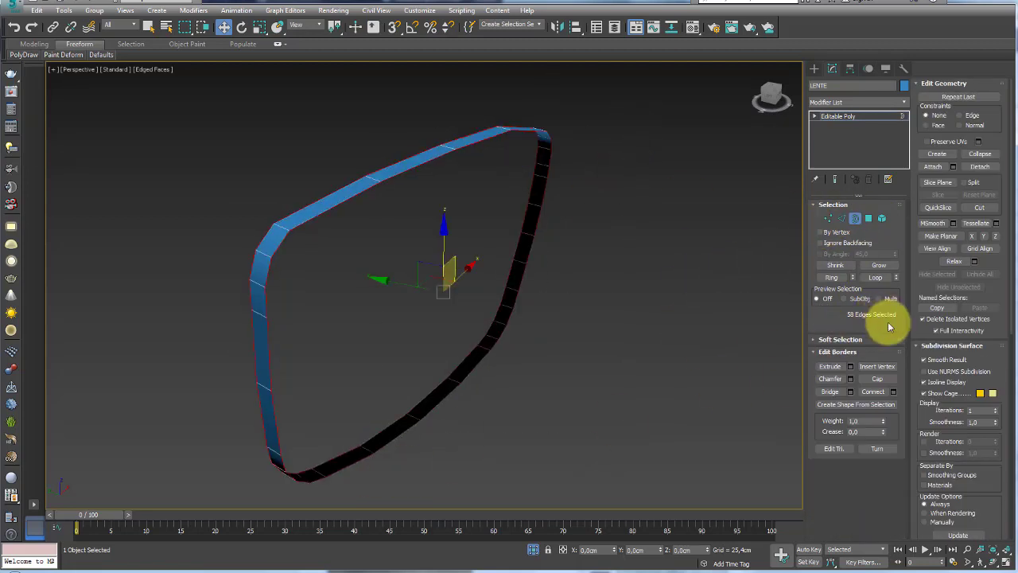
left_click(878, 380)
left_click(869, 218)
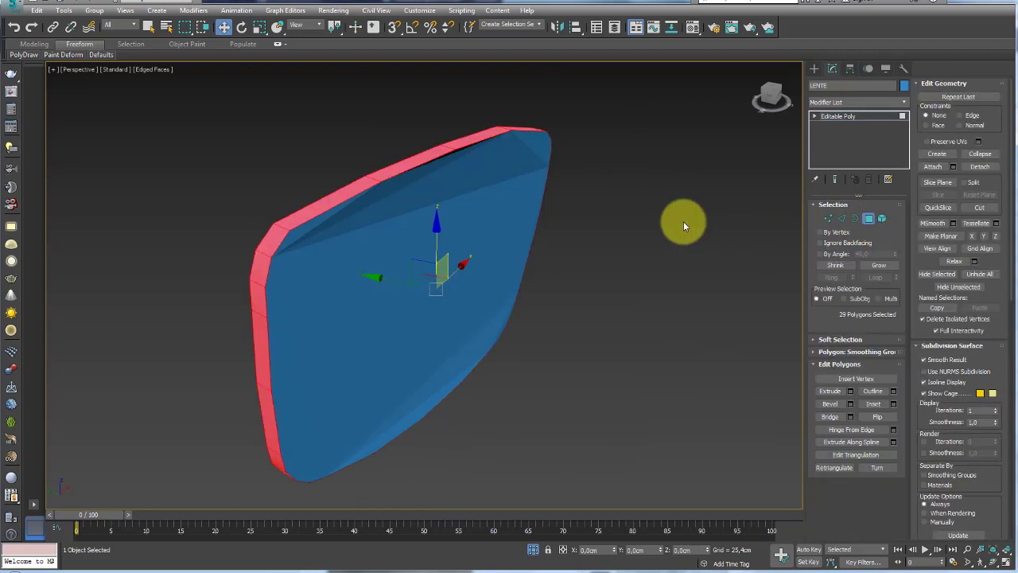
left_click(497, 215)
mouse_move(501, 230)
middle_mouse_down("alt")
mouse_move(447, 286)
mouse_move(518, 323)
mouse_move(405, 254)
middle_mouse_up("alt")
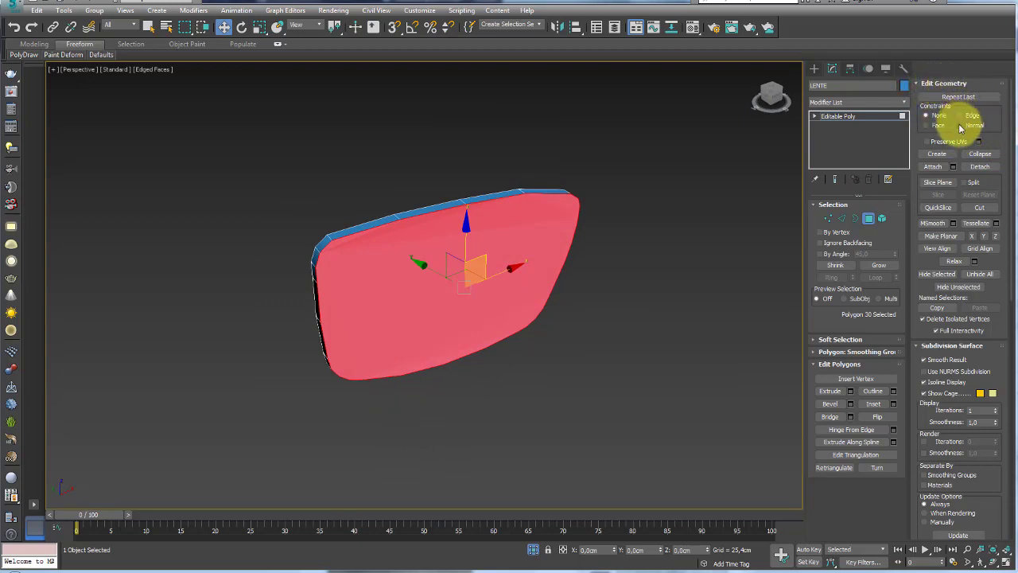
Set move constraints to Normal and try pulling the cap face outward, undoing it
left_click(961, 127)
middle_click_drag(527, 275, 411, 288, "alt")
left_click_drag(422, 271, 501, 321)
left_click_drag(422, 268, 484, 300)
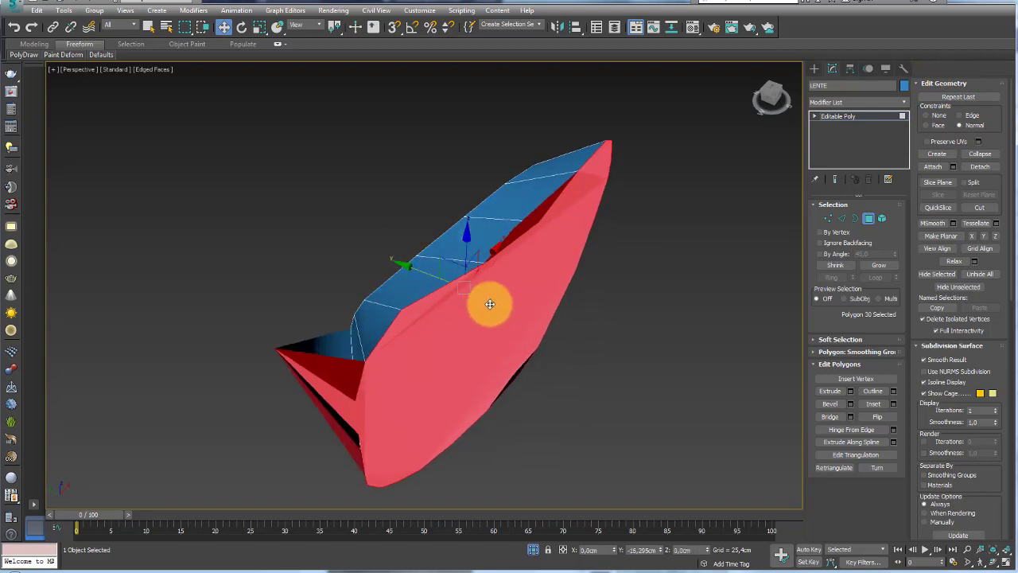
key("ctrl+z")
mouse_move(455, 359)
middle_mouse_down("alt")
mouse_move(505, 342)
mouse_move(477, 330)
mouse_move(443, 257)
middle_mouse_up("alt")
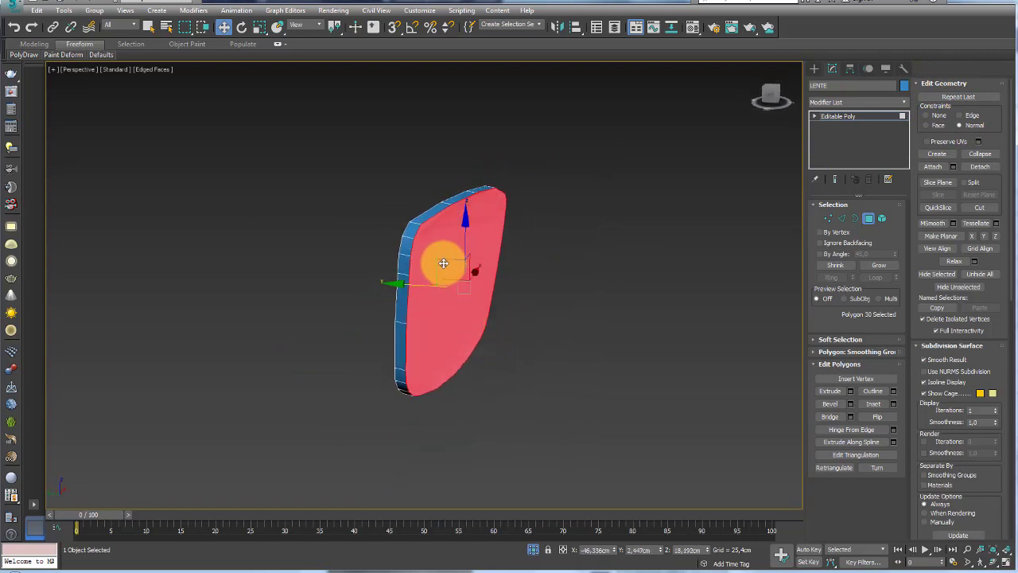
middle_click_drag(526, 288, 457, 363, "alt")
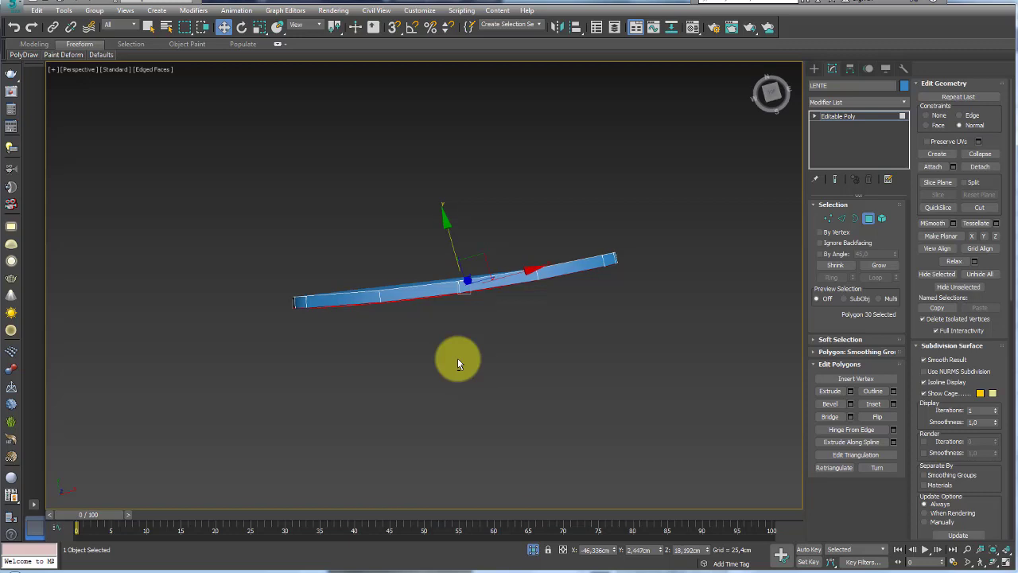
Switch to a top wireframe view and test sliding the face, undoing the move
key("t")
key("z")
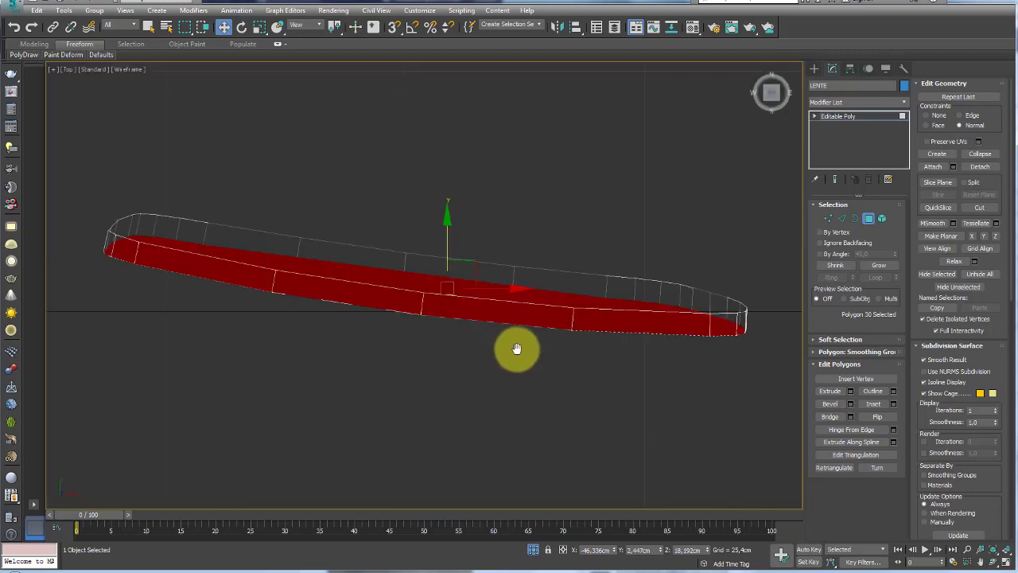
scroll(525, 310, "down", 2)
middle_click_drag(526, 328, 529, 325, "alt")
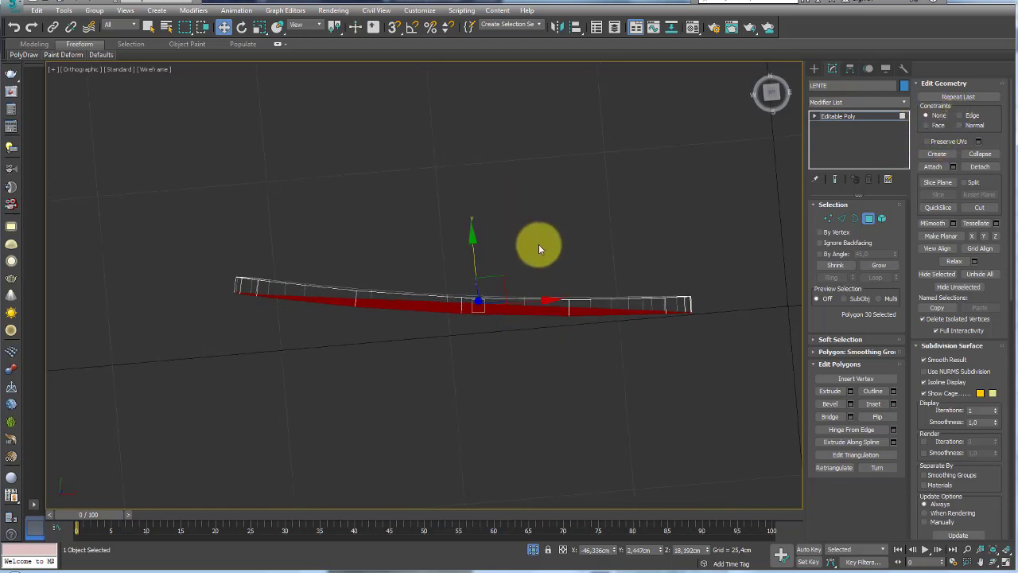
left_click_drag(501, 279, 492, 312)
key("ctrl+z")
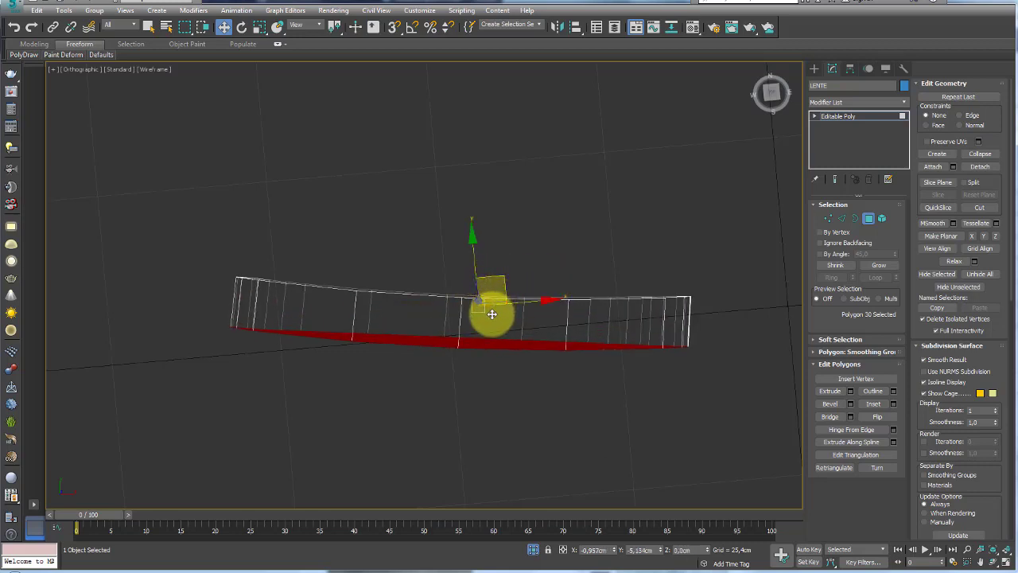
Grow the selection, raise the top face to thicken the lens, and exit face editing
left_click(879, 265)
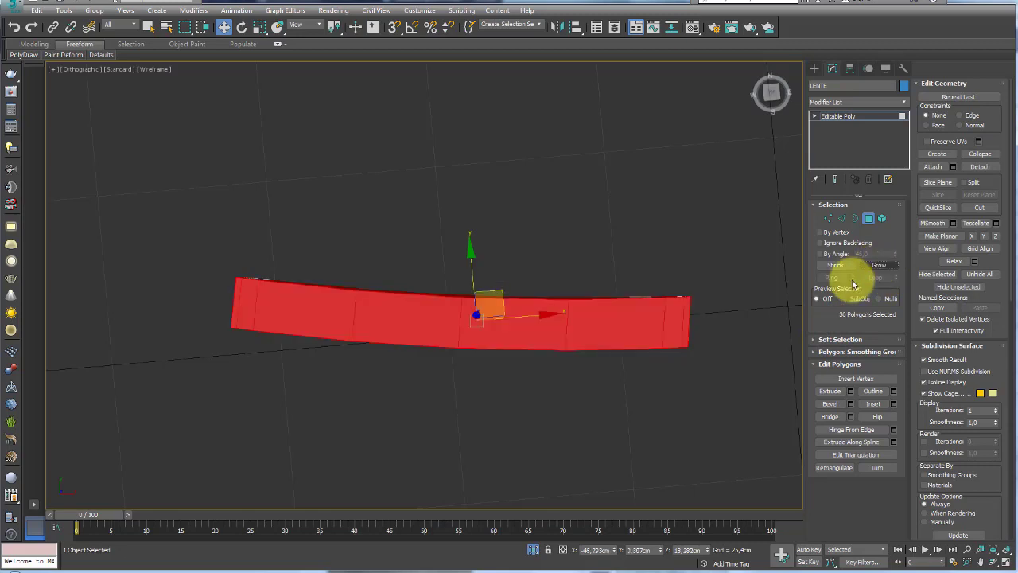
left_click(484, 259)
left_click_drag(485, 259, 493, 231)
left_click(821, 115)
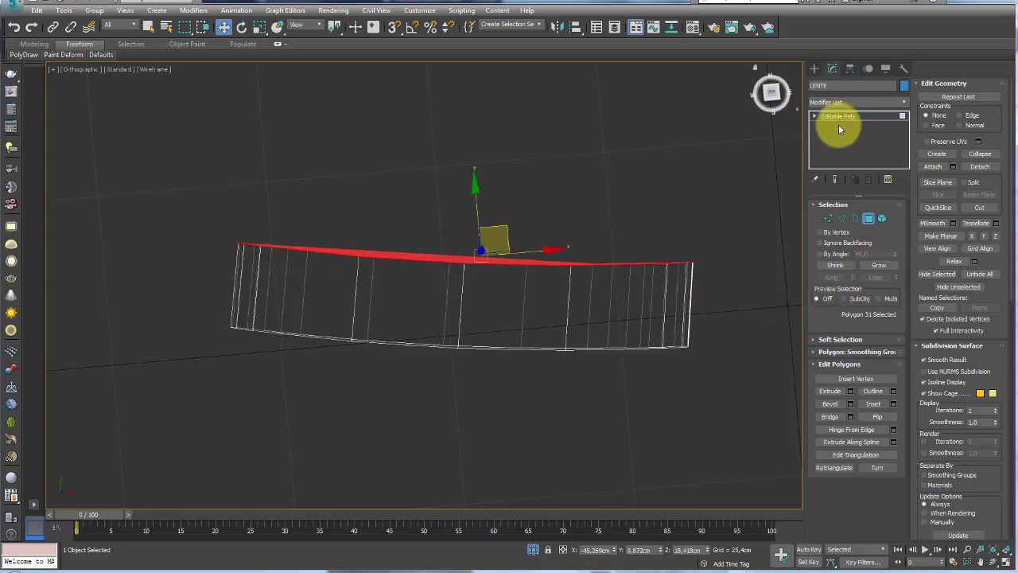
left_click(838, 119)
key("p")
mouse_move(672, 339)
middle_mouse_down("alt")
mouse_move(619, 319)
mouse_move(658, 272)
mouse_move(580, 416)
middle_mouse_up("alt")
Show the full glasses and reference again and orbit side-on to the lens
left_click(533, 548)
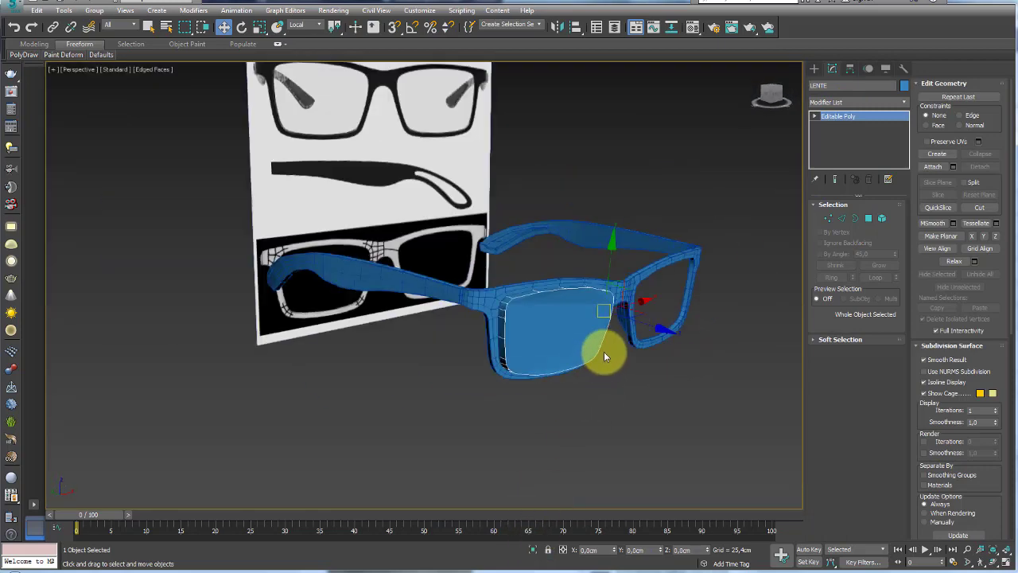
middle_click_drag(604, 354, 602, 329, "alt")
scroll(541, 288, "up", 2)
scroll(484, 252, "up", 2)
scroll(561, 281, "up", 2)
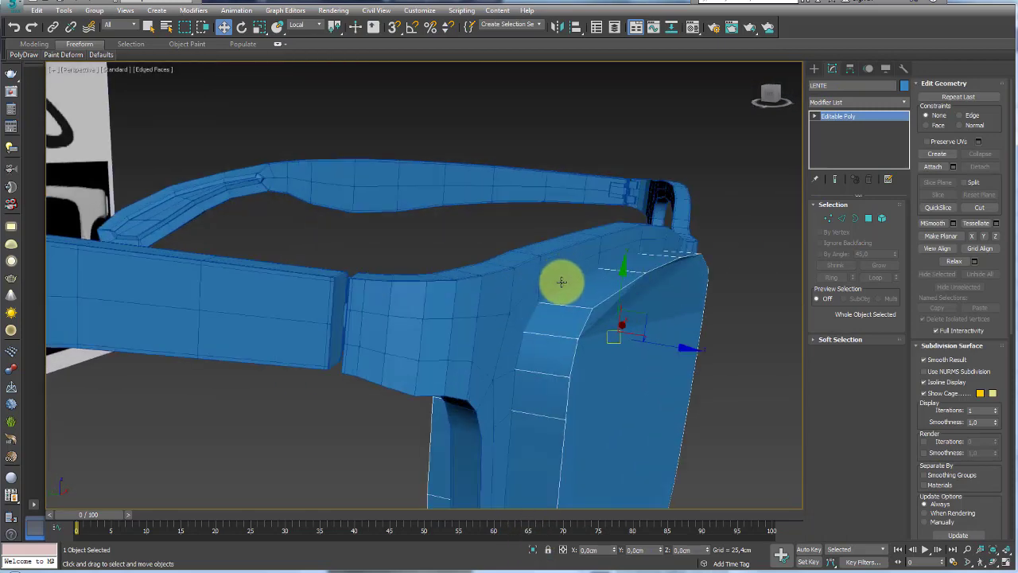
mouse_move(562, 282)
middle_mouse_down("alt")
mouse_move(596, 310)
mouse_move(561, 323)
mouse_move(584, 304)
mouse_move(583, 346)
mouse_move(495, 311)
mouse_move(500, 330)
mouse_move(496, 307)
mouse_move(502, 318)
middle_mouse_up("alt")
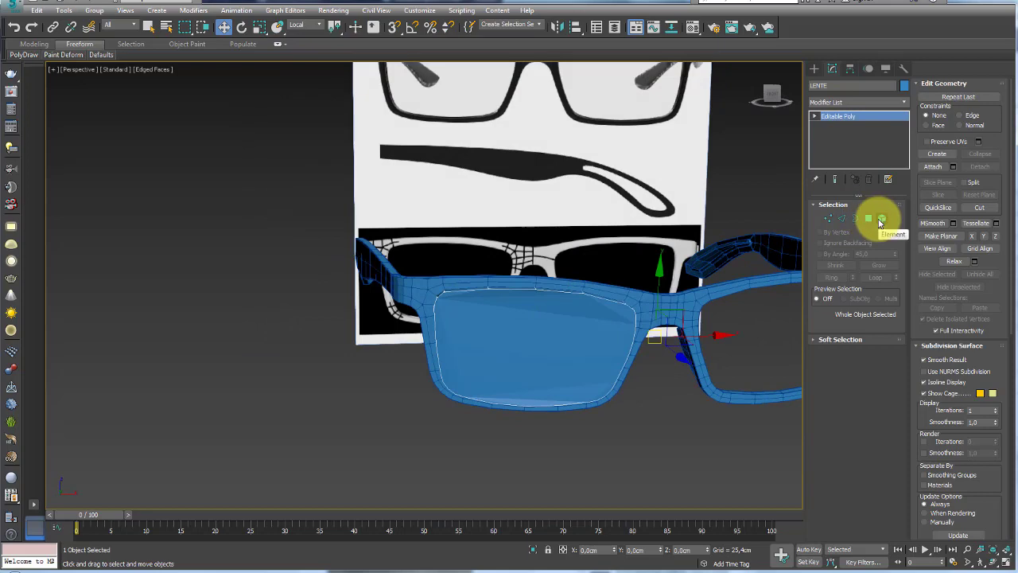
Select the whole lens element and scale it down to fit inside the frame rim
left_click(881, 219)
left_click(528, 336)
key("e")
key("r")
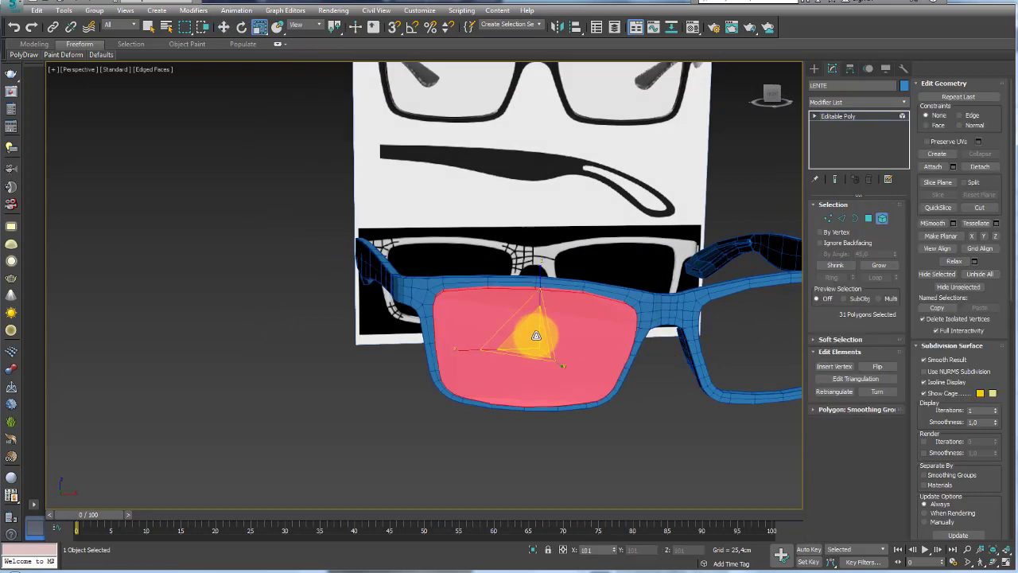
middle_click_drag(568, 325, 523, 374, "alt")
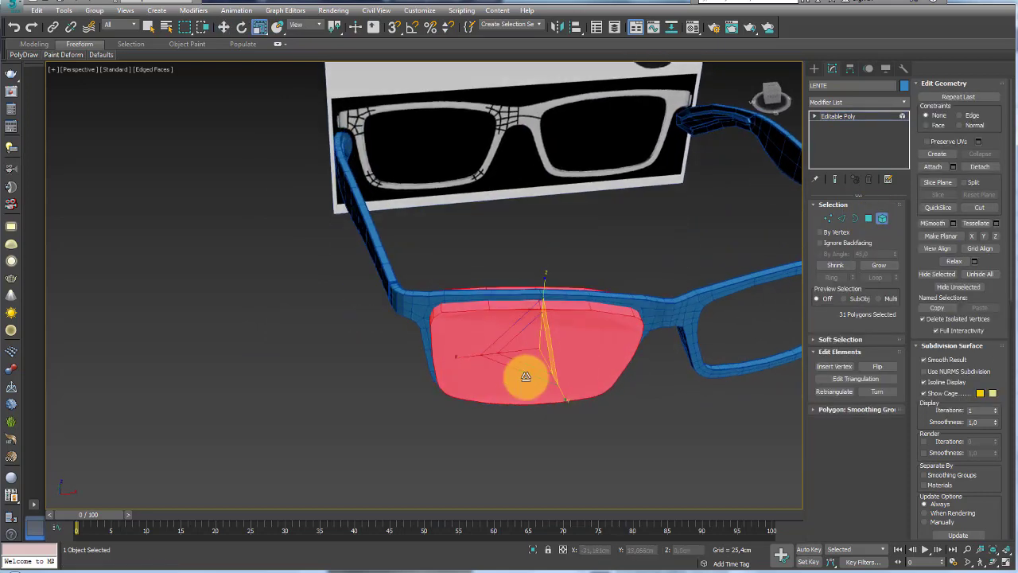
mouse_move(560, 294)
left_mouse_down()
mouse_move(529, 341)
mouse_move(534, 353)
mouse_move(539, 344)
left_mouse_up()
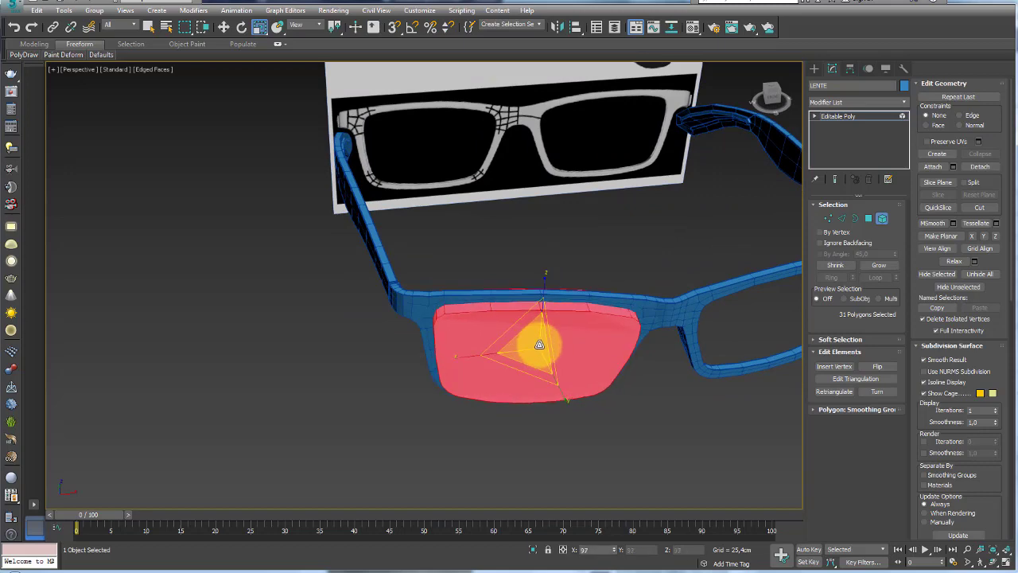
Finish the scale, exit polygon editing on LENTE, and bring up the Create panel
left_click(840, 163)
left_click(838, 117)
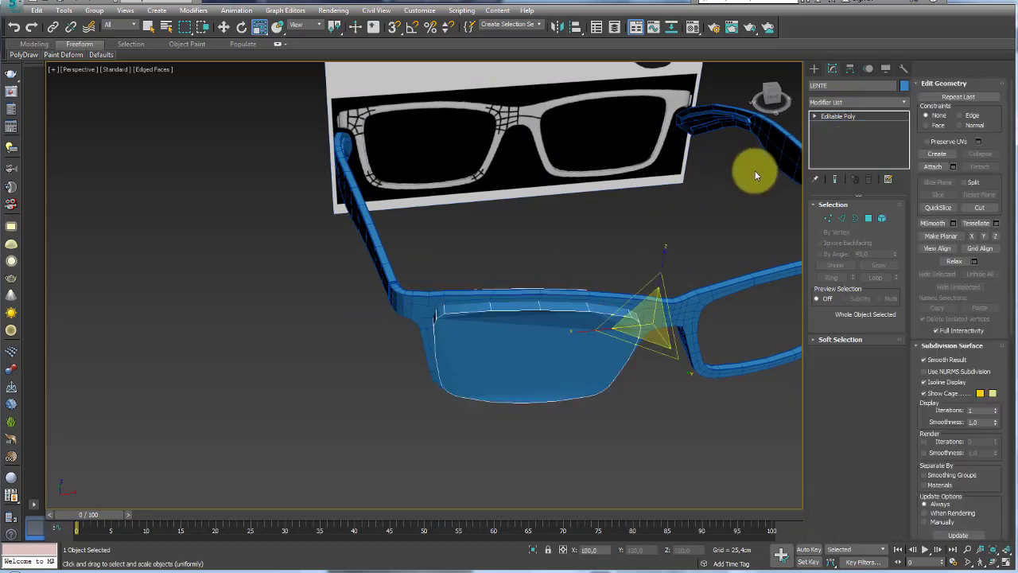
mouse_move(755, 170)
middle_mouse_down("alt")
mouse_move(704, 257)
mouse_move(797, 129)
middle_mouse_up("alt")
left_click(815, 68)
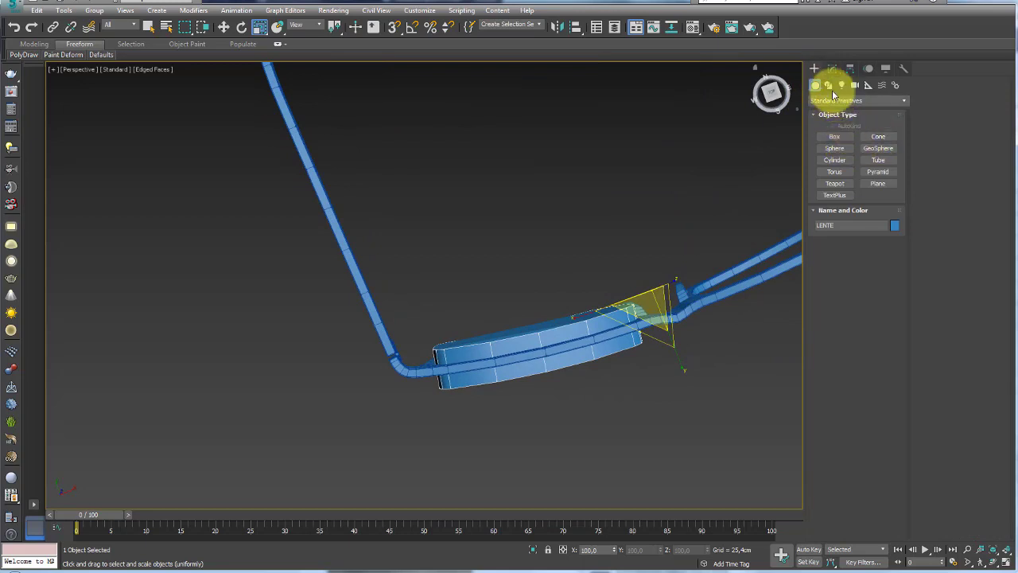
Draw a Plane in Front view covering the lens opening
left_click(877, 184)
key("f")
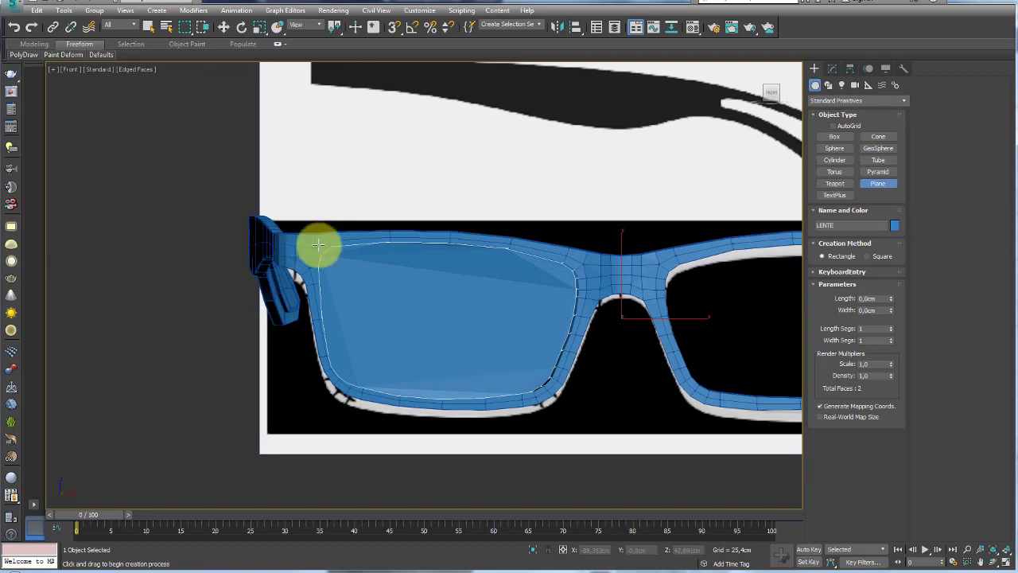
left_click_drag(307, 237, 593, 417)
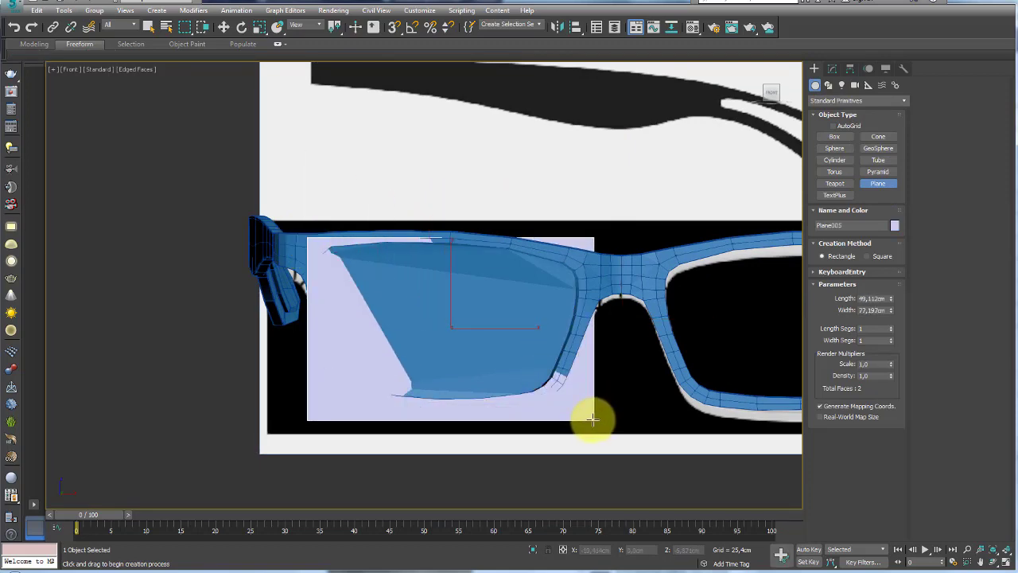
key("r")
key("p")
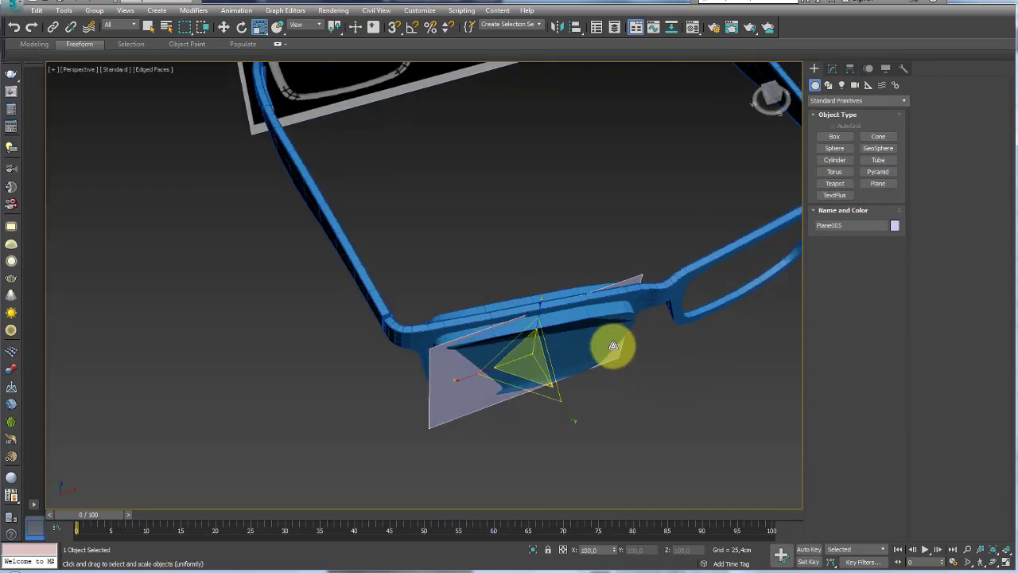
Hide the old LENTE lens with Hide Selection
middle_click_drag(550, 318, 609, 341, "alt")
left_click(576, 317)
right_click(576, 317)
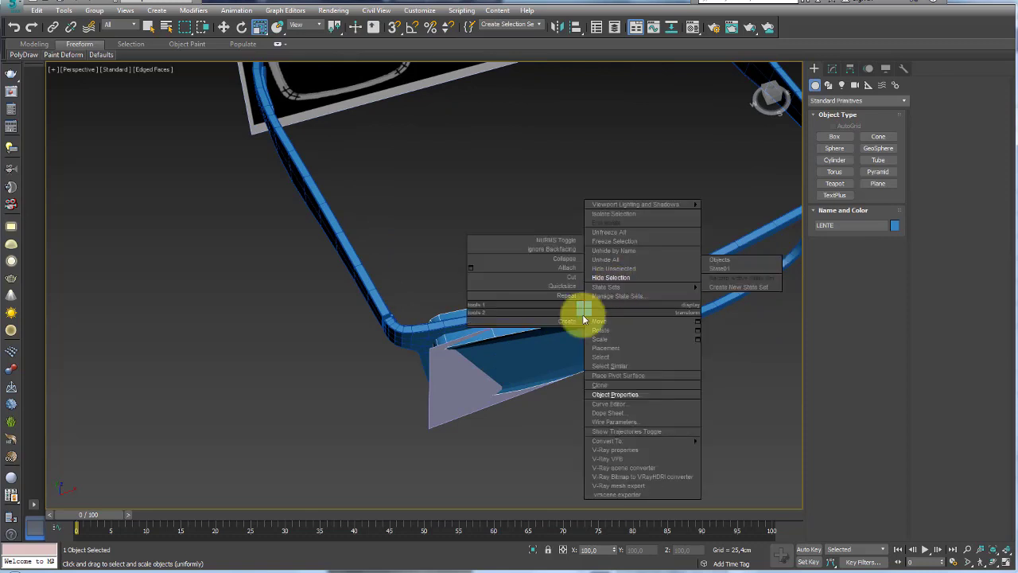
left_click(625, 277)
scroll(560, 343, "up", 3)
Rotate and move the plane so it follows the frame's tilt across the lens opening
key("e")
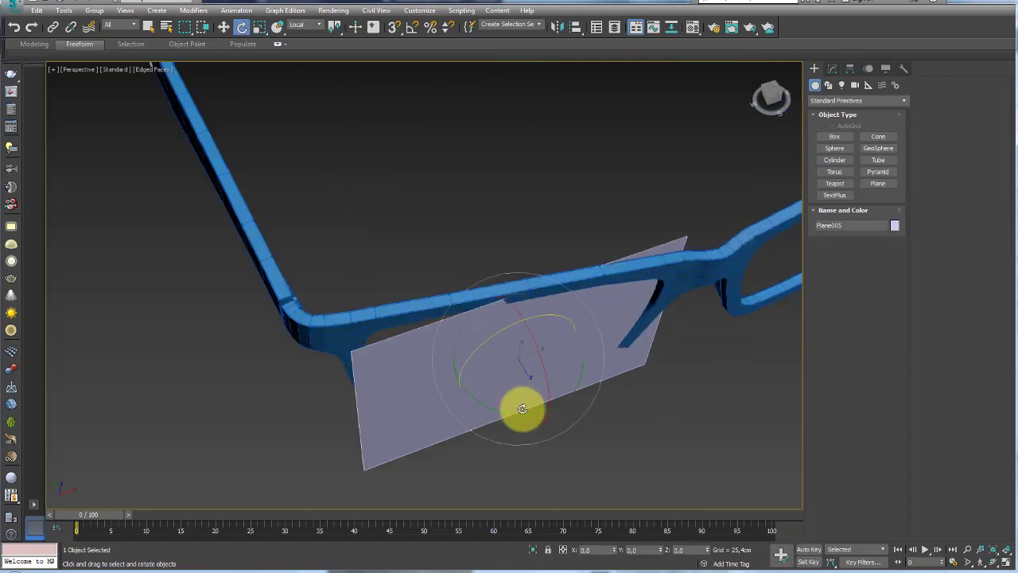
left_click_drag(520, 406, 513, 415)
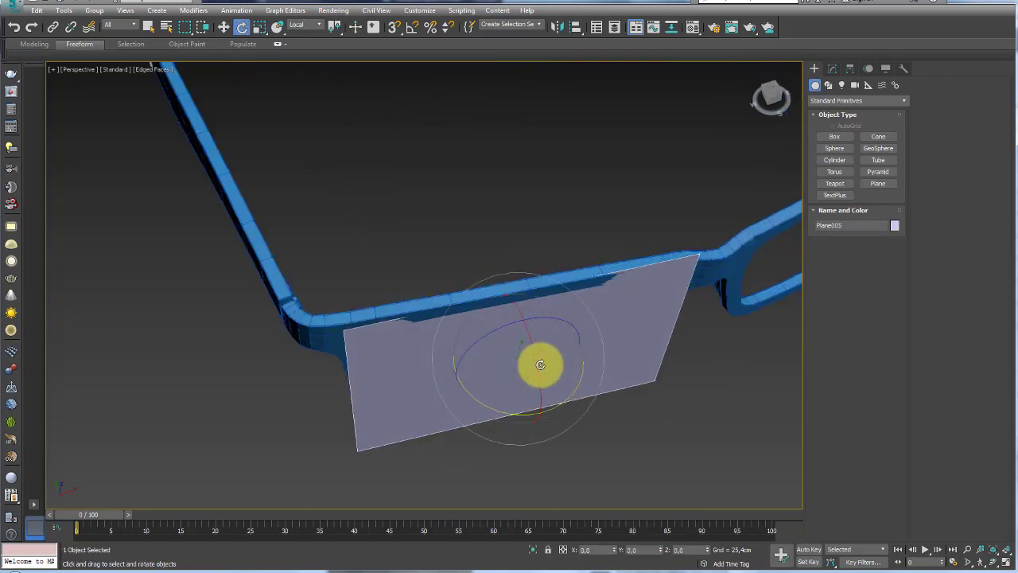
mouse_move(538, 364)
left_mouse_down()
mouse_move(521, 371)
mouse_move(509, 353)
mouse_move(518, 345)
mouse_move(552, 358)
left_mouse_up()
key("w")
key("e")
key("w")
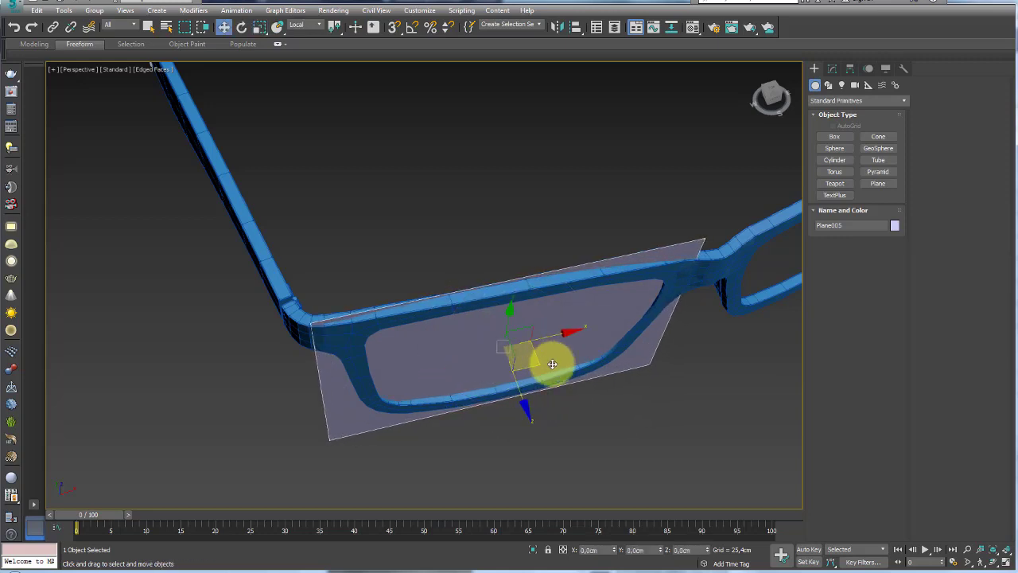
mouse_move(551, 359)
middle_mouse_down("alt")
mouse_move(589, 387)
mouse_move(563, 372)
middle_mouse_up("alt")
key("e")
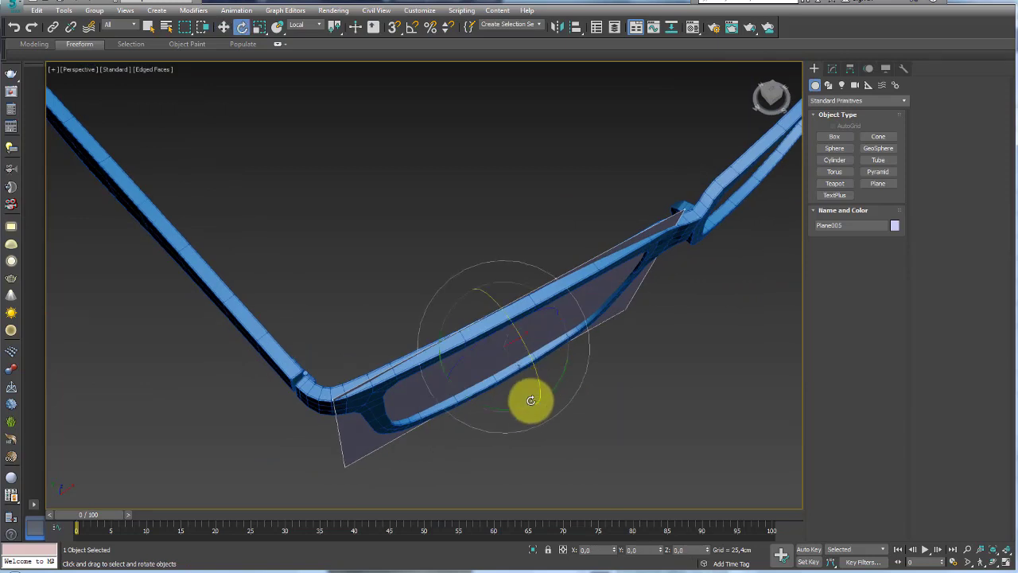
left_click_drag(529, 402, 515, 408)
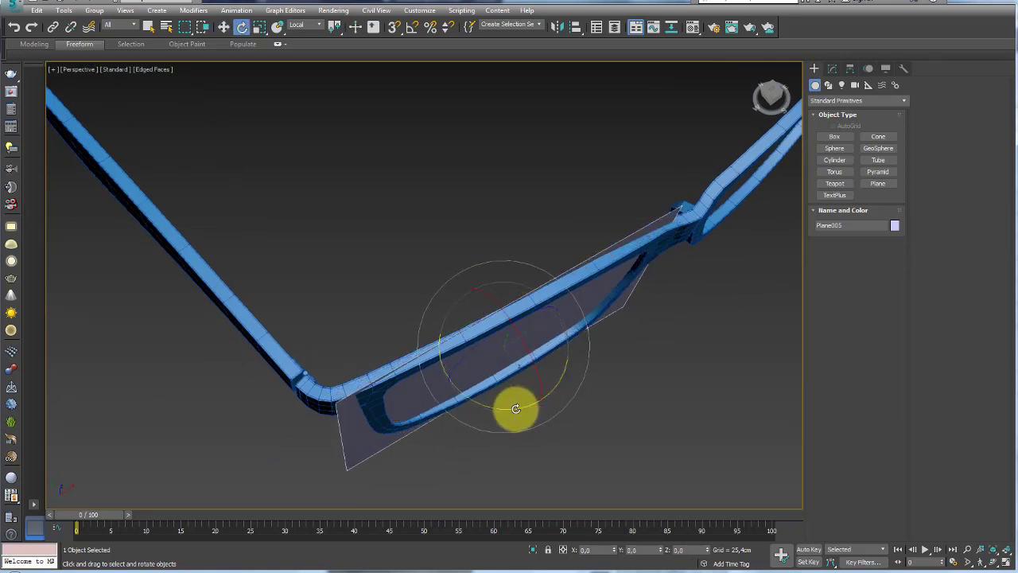
left_click(832, 68)
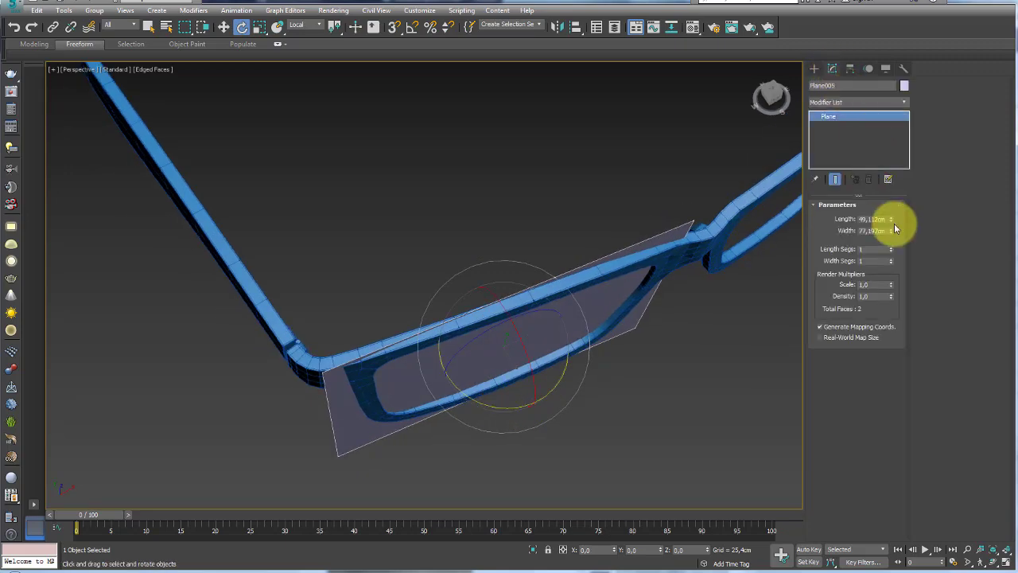
Set the plane to 39 length segments and 84 width segments
left_click_drag(890, 249, 886, 228)
left_click_drag(891, 263, 890, 205)
middle_click_drag(623, 237, 676, 238, "alt")
middle_click_drag(626, 286, 621, 270, "alt")
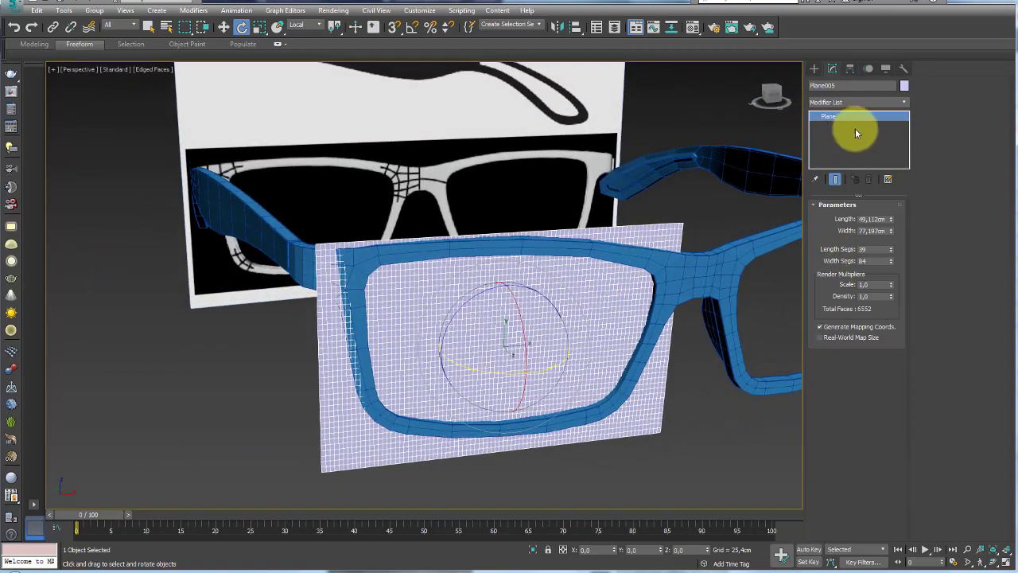
Add an FFD 3x3x3 modifier to the plane and enter Control Points mode
left_click(905, 105)
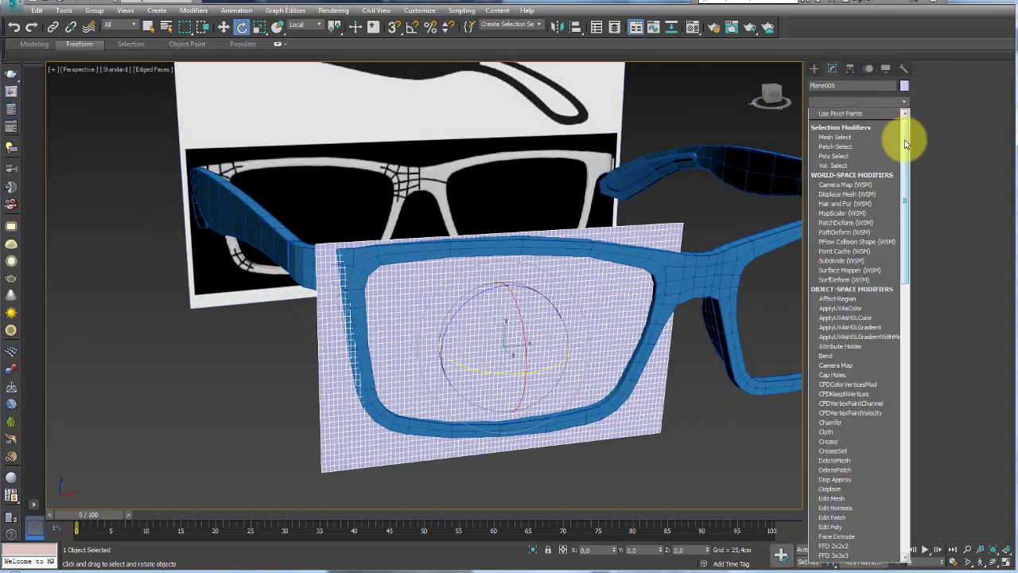
scroll(898, 193, "down", 3)
scroll(897, 227, "down", 2)
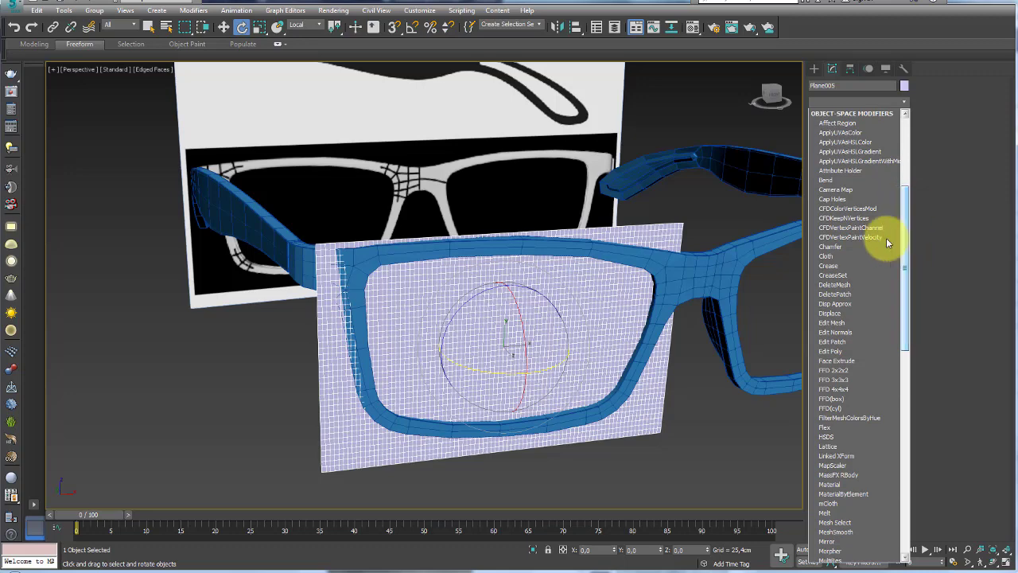
left_click(848, 380)
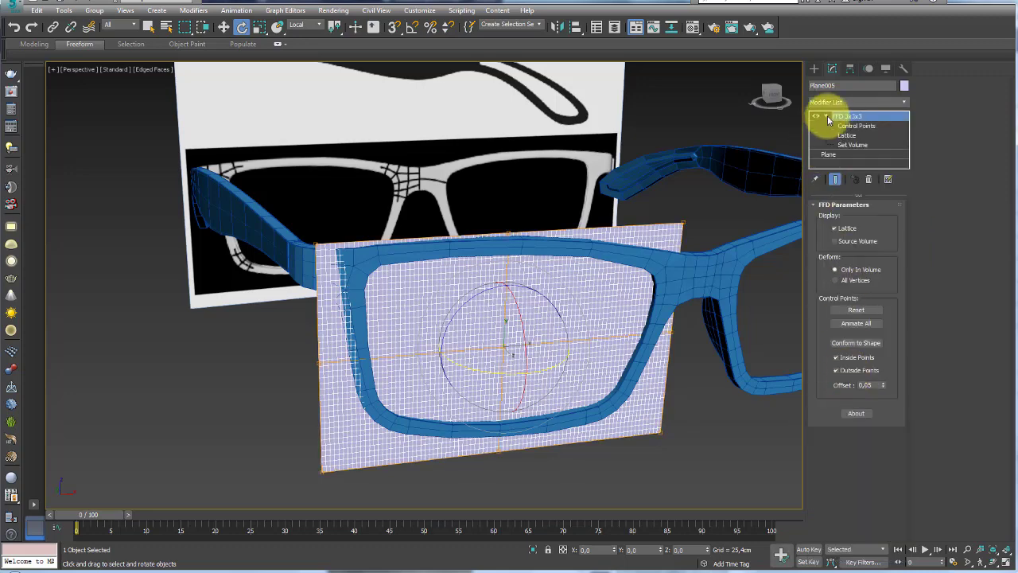
left_click(856, 125)
Move FFD control points to bend the lens plane along the frame's curve
mouse_move(507, 351)
middle_mouse_down("alt")
mouse_move(523, 345)
mouse_move(536, 377)
middle_mouse_up("alt")
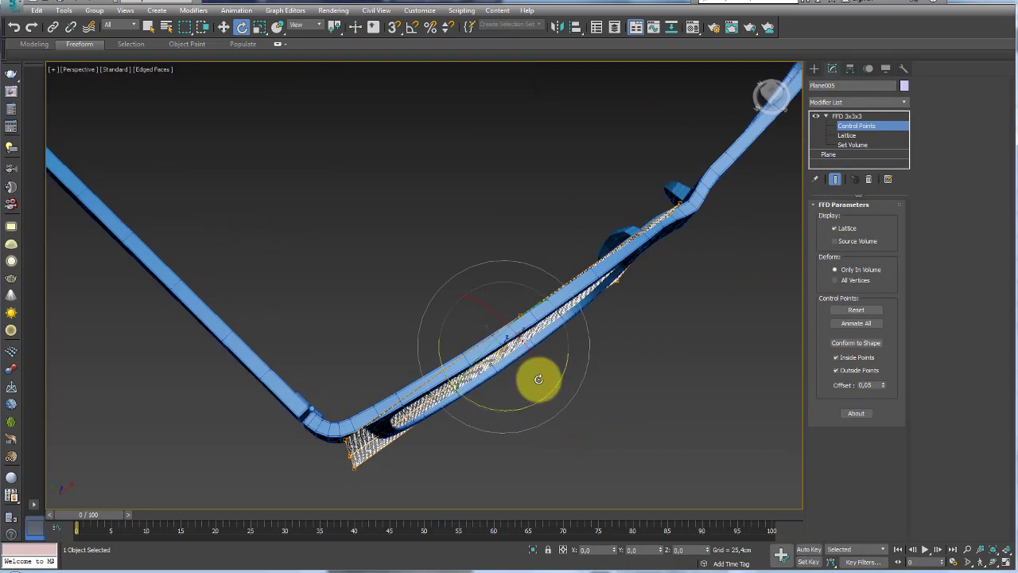
key("w")
left_click_drag(473, 315, 496, 336)
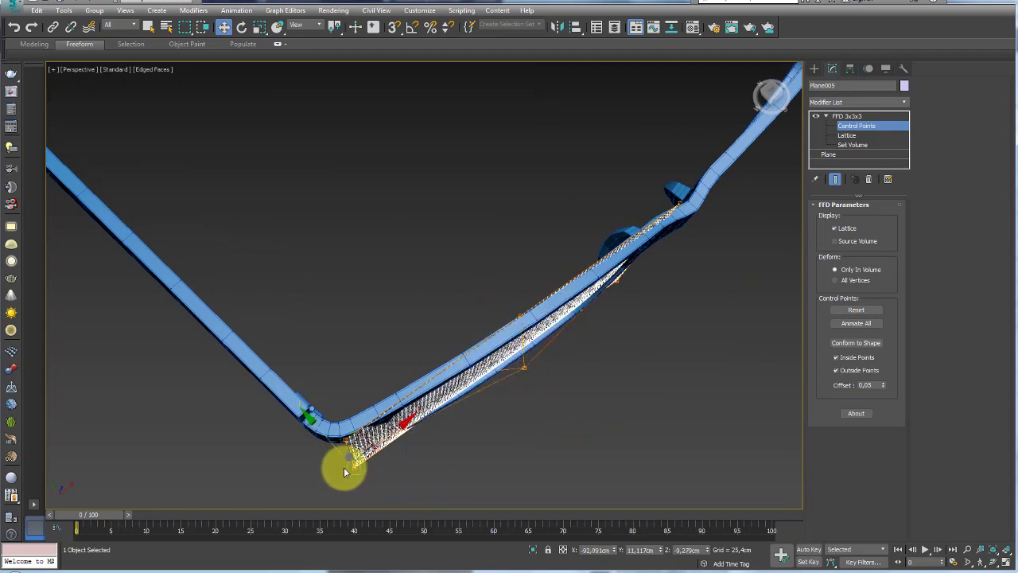
left_click_drag(328, 442, 329, 449)
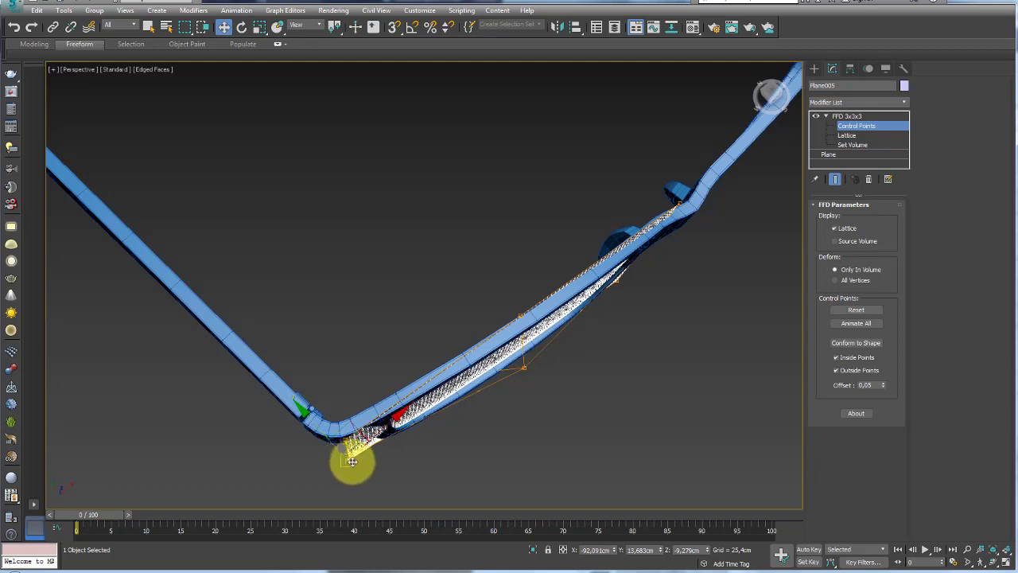
middle_click_drag(419, 475, 351, 453, "alt")
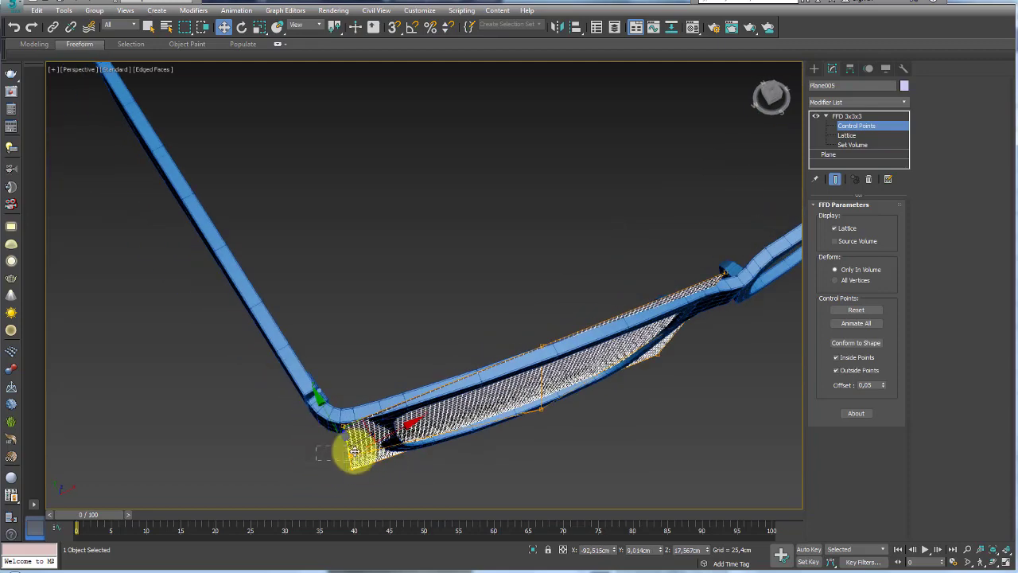
left_click_drag(327, 419, 318, 409)
middle_click_drag(466, 424, 517, 395, "alt")
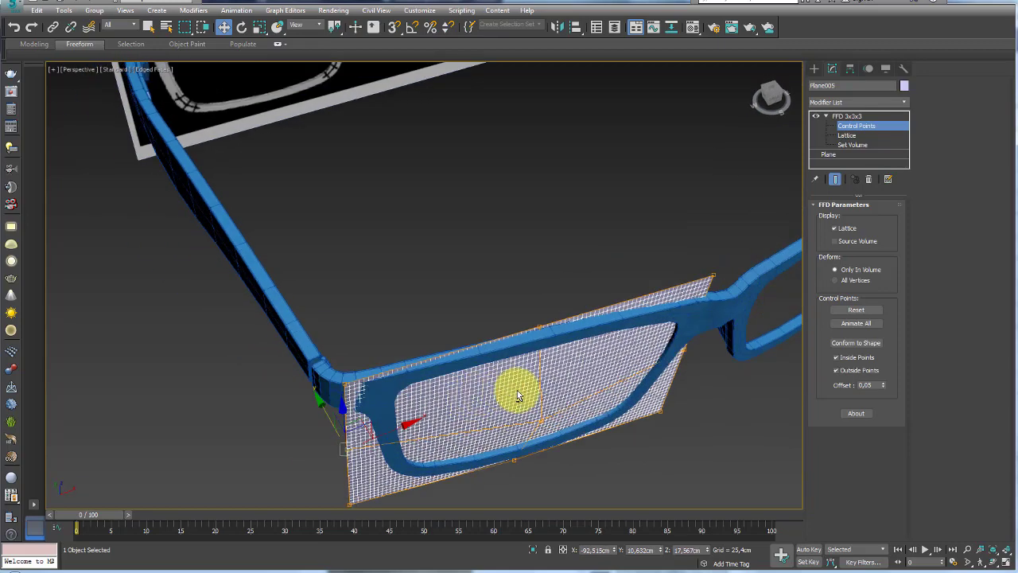
left_click(518, 390)
left_click_drag(519, 389, 524, 398)
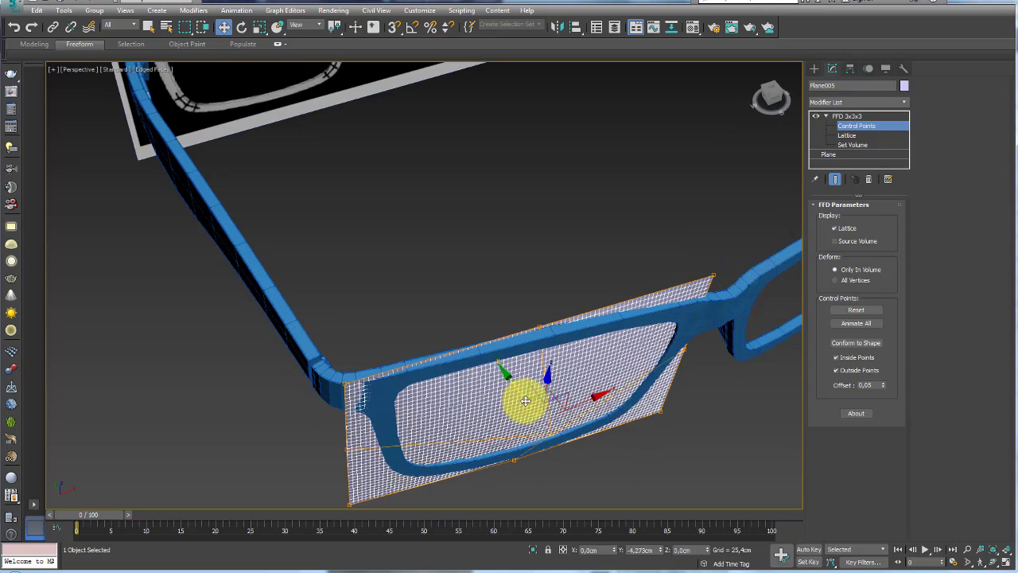
left_click_drag(661, 337, 657, 319)
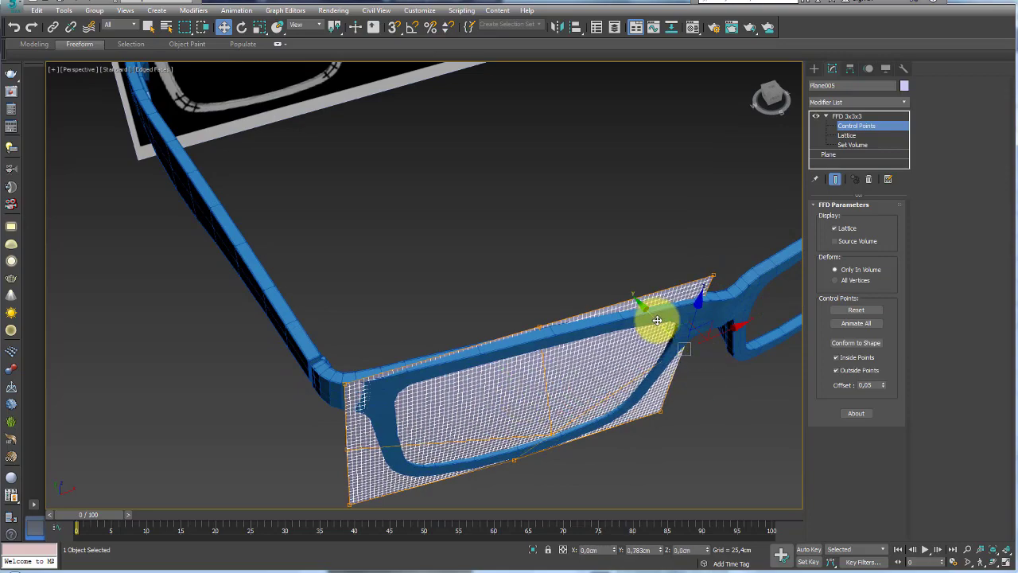
mouse_move(676, 282)
middle_mouse_down("alt")
mouse_move(700, 215)
mouse_move(681, 209)
mouse_move(684, 238)
middle_mouse_up("alt")
left_click_drag(504, 283, 503, 272)
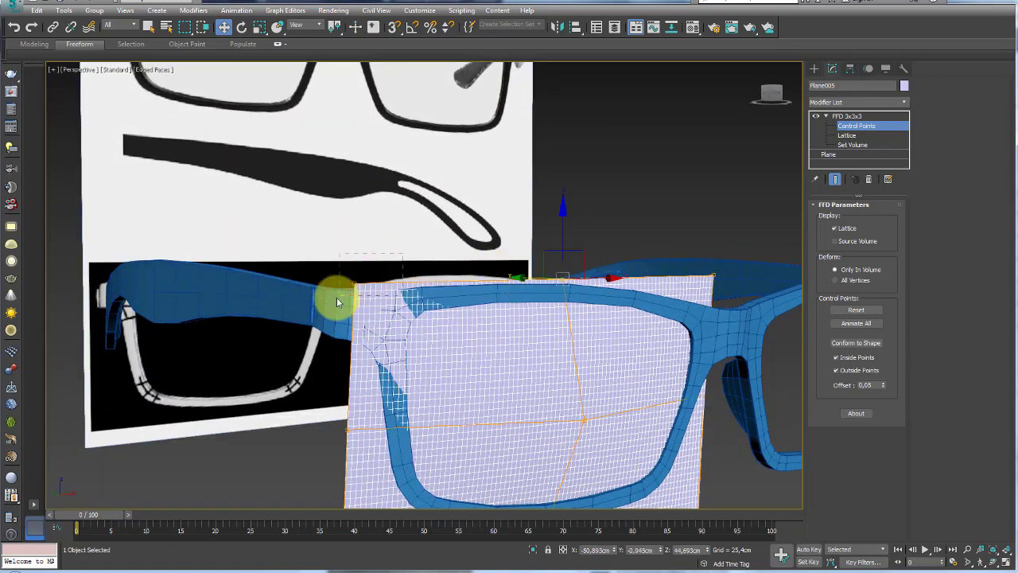
Refine more lattice control points so the plane hugs the lens rim
middle_click_drag(336, 297, 321, 278, "alt")
scroll(609, 404, "up", 3)
middle_click_drag(613, 431, 546, 318)
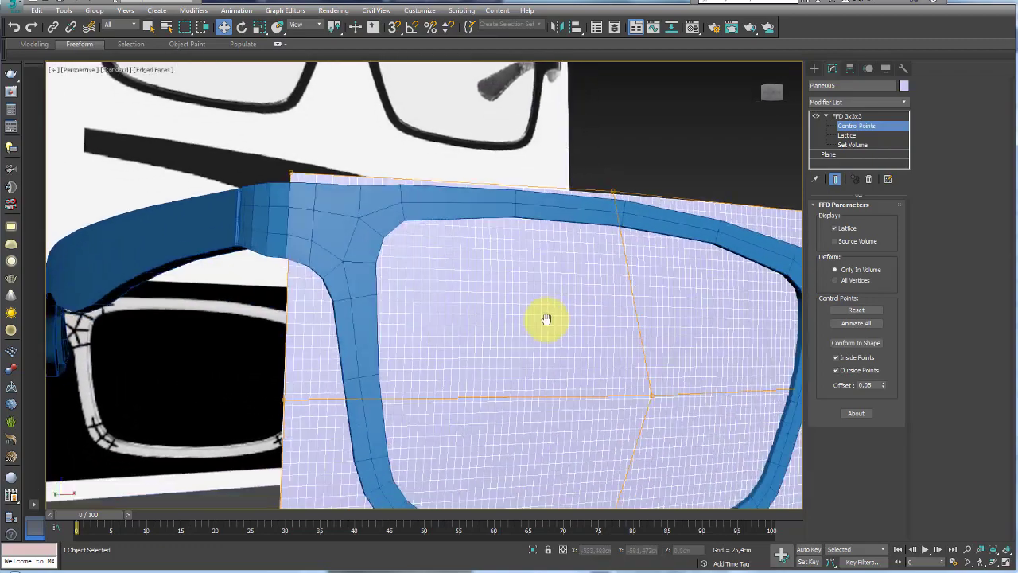
scroll(546, 318, "up", 1)
left_click(620, 371)
left_click_drag(602, 371, 620, 372)
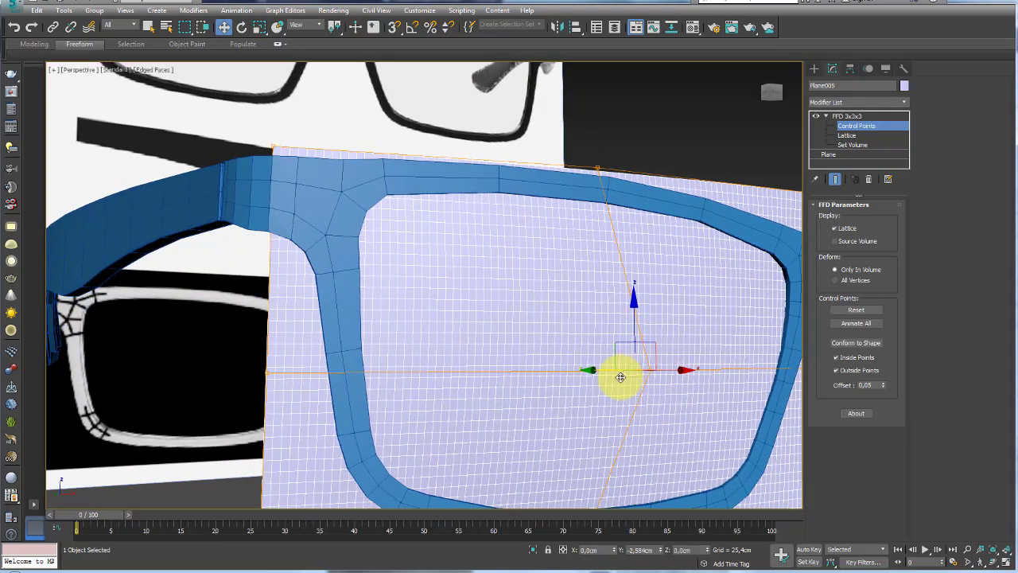
mouse_move(618, 370)
middle_mouse_down("alt")
mouse_move(536, 212)
mouse_move(564, 213)
mouse_move(588, 249)
mouse_move(591, 284)
mouse_move(571, 303)
middle_mouse_up("alt")
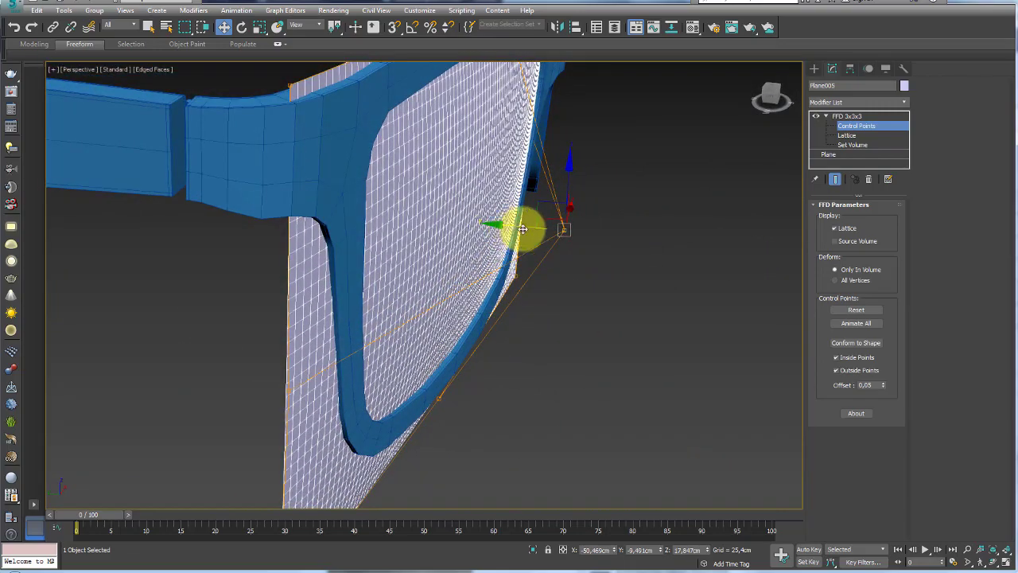
mouse_move(522, 229)
middle_mouse_down("alt")
mouse_move(584, 248)
mouse_move(567, 300)
mouse_move(431, 267)
middle_mouse_up("alt")
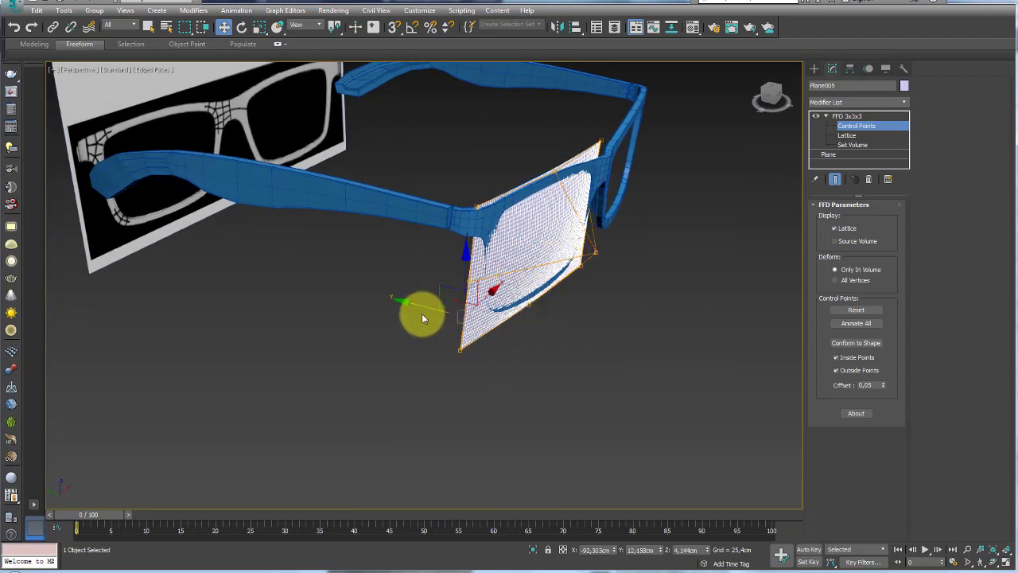
left_click_drag(421, 318, 414, 306)
mouse_move(654, 251)
middle_mouse_down("alt")
mouse_move(625, 267)
mouse_move(666, 277)
middle_mouse_up("alt")
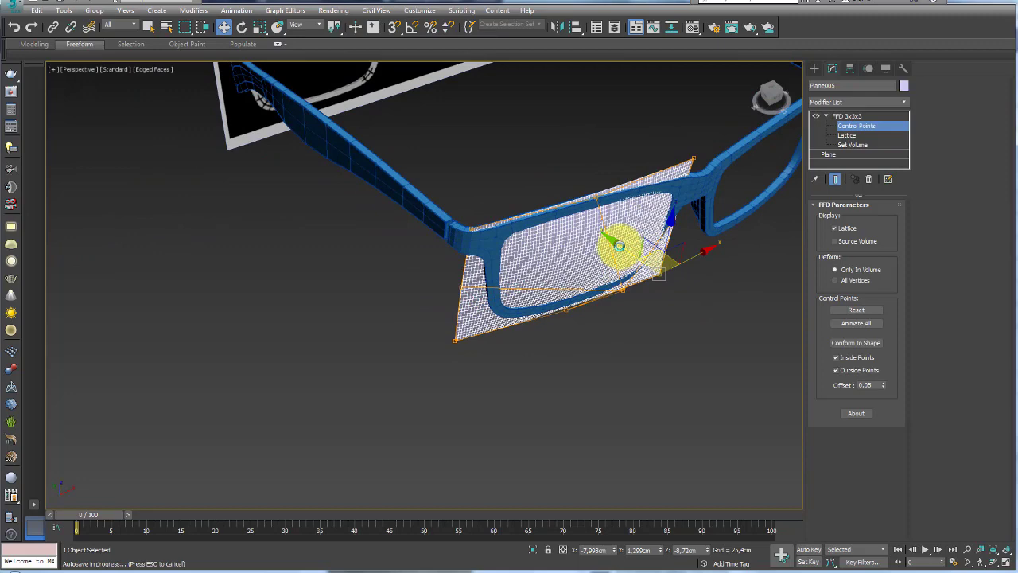
left_click_drag(625, 250, 619, 247)
mouse_move(621, 247)
middle_mouse_down("alt")
mouse_move(609, 254)
mouse_move(645, 181)
middle_mouse_up("alt")
mouse_move(516, 196)
middle_mouse_down("alt")
mouse_move(445, 178)
mouse_move(468, 182)
middle_mouse_up("alt")
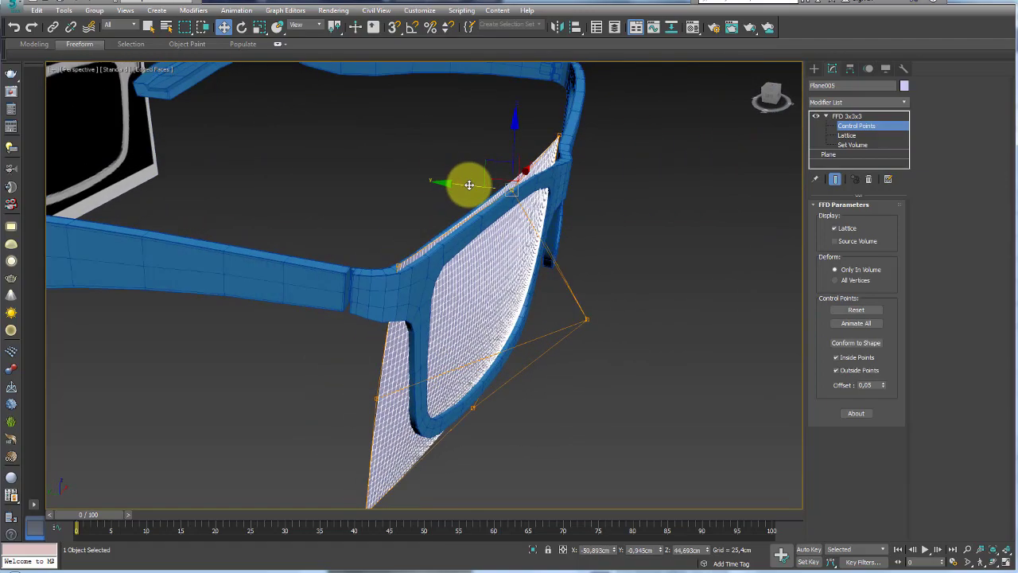
left_click_drag(466, 189, 459, 189)
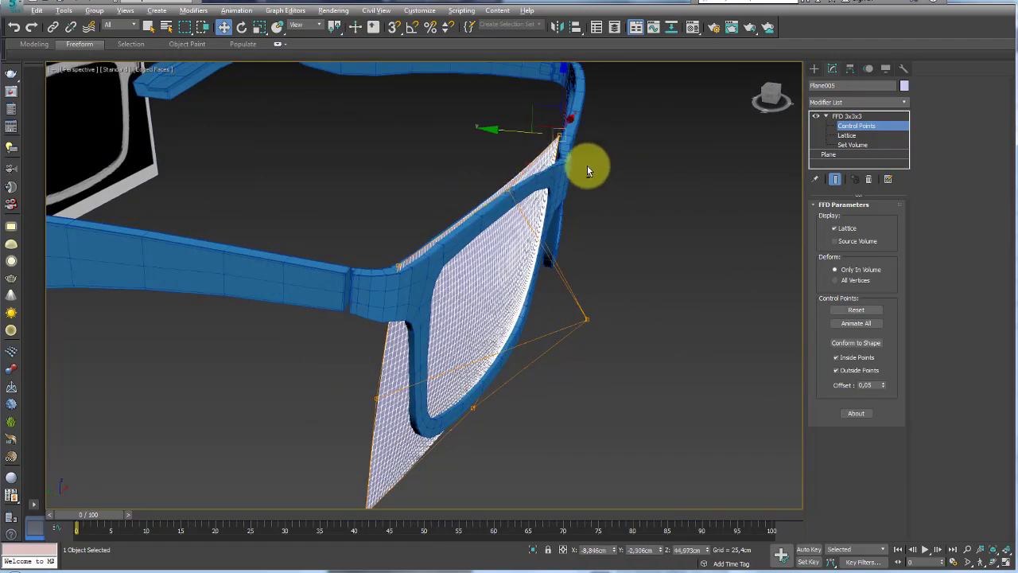
mouse_move(587, 170)
middle_mouse_down("alt")
mouse_move(598, 136)
mouse_move(526, 195)
middle_mouse_up("alt")
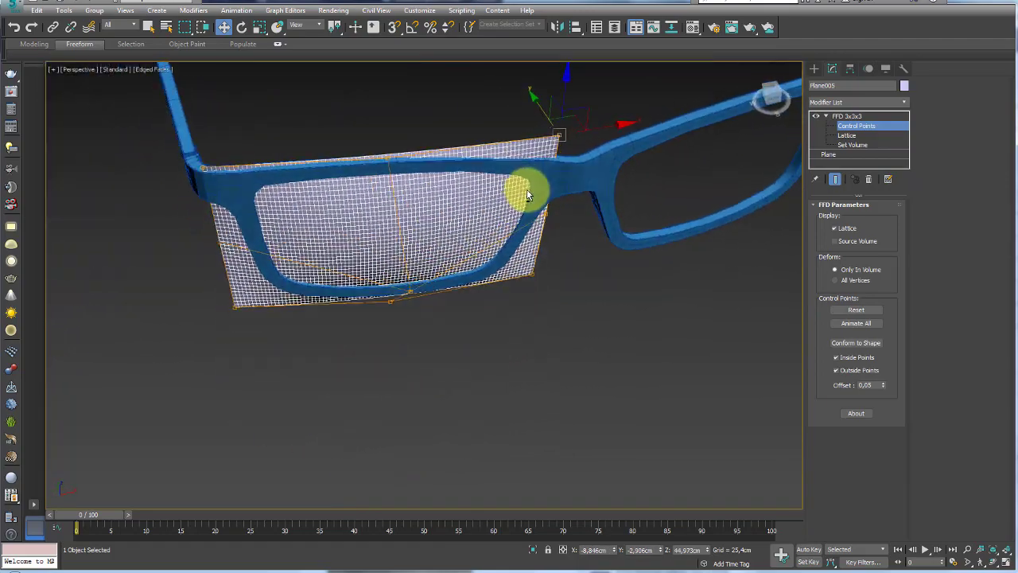
Exit Control Points and Shift-drag the bent plane to clone it
left_click(874, 116)
mouse_move(580, 154)
middle_mouse_down("alt")
mouse_move(445, 183)
mouse_move(437, 274)
middle_mouse_up("alt")
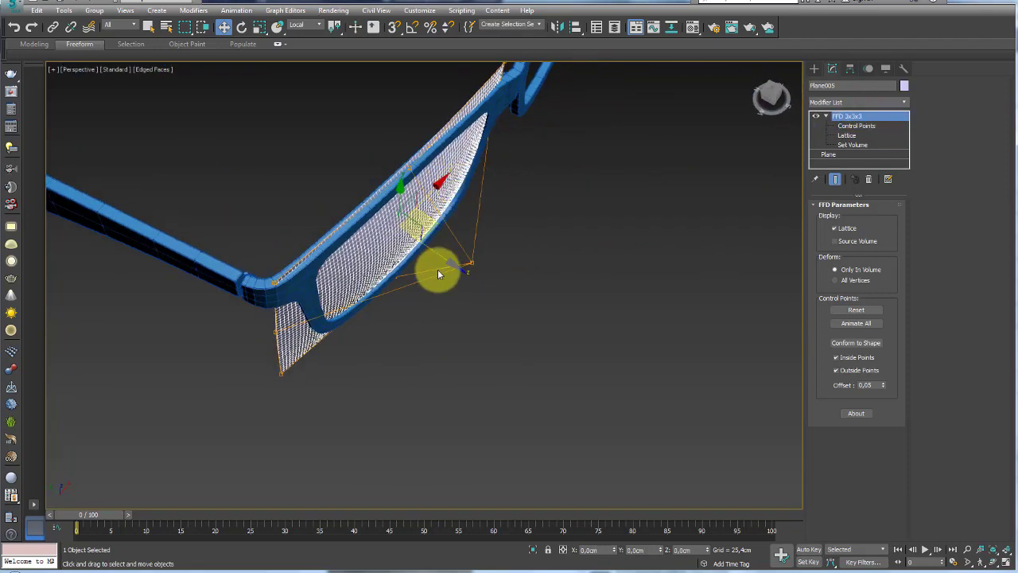
left_click_drag(442, 256, 623, 365, "shift")
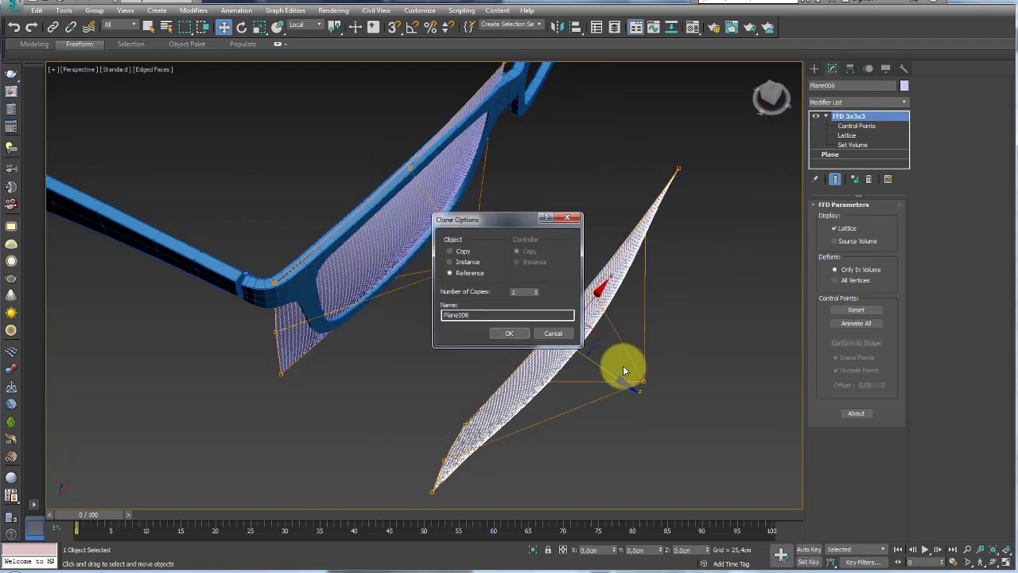
Confirm the Plane006 reference copy and position the copied plane
left_click(519, 334)
middle_click_drag(625, 364, 453, 271, "alt")
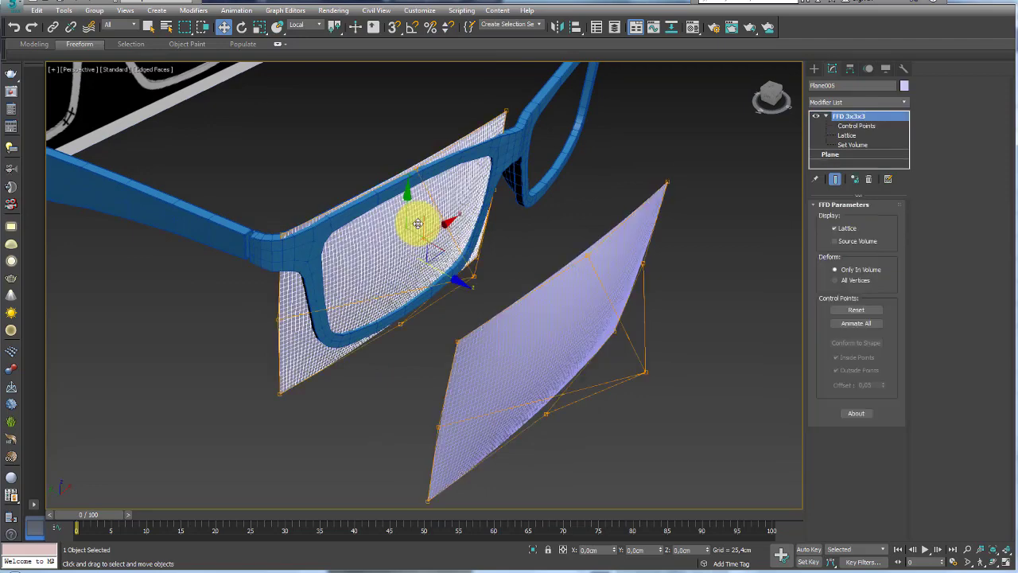
left_click_drag(442, 274, 778, 458)
left_click(575, 318)
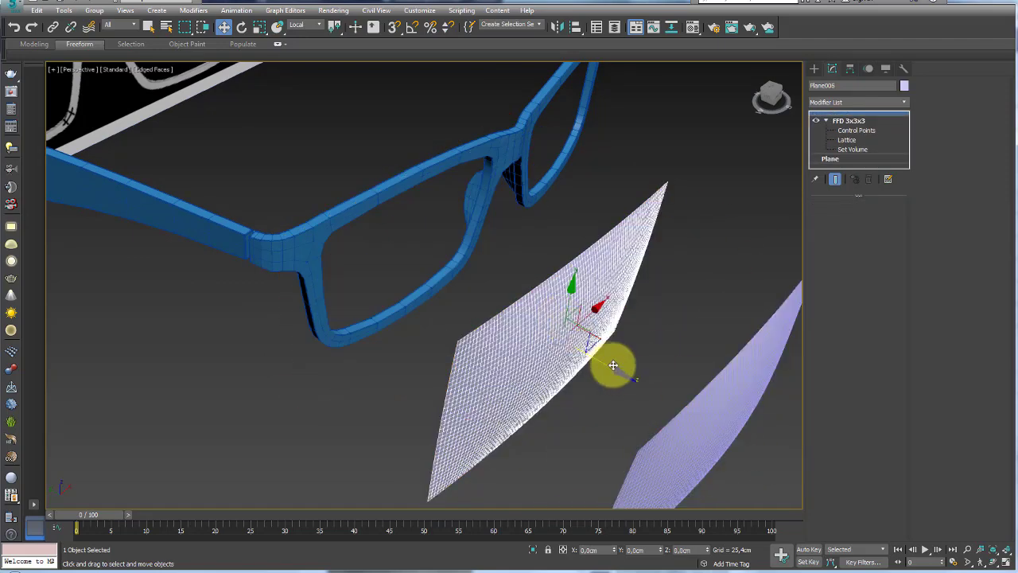
left_click_drag(617, 370, 457, 296)
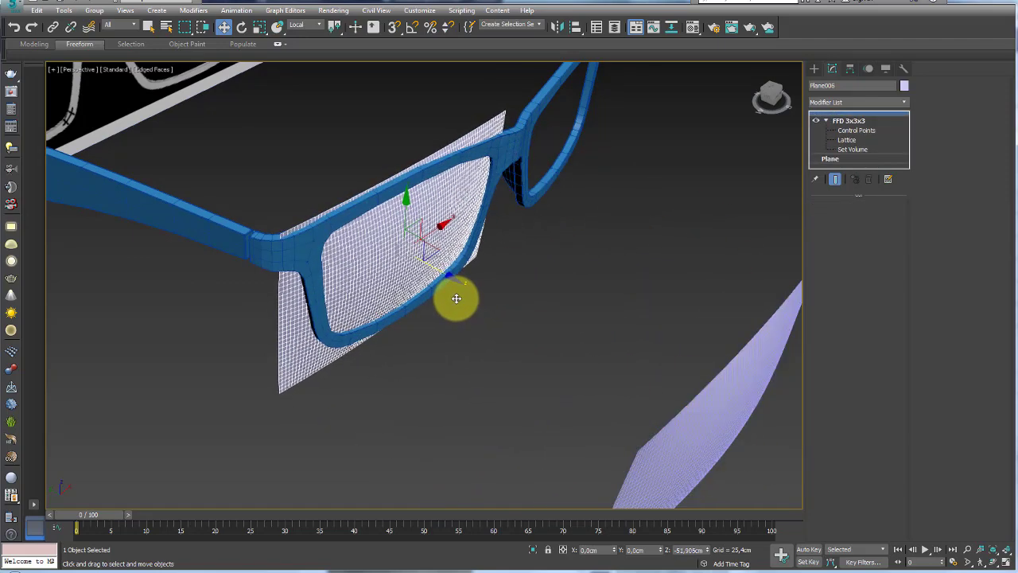
Make the copy's FFD unique and reshape its lattice control points
left_click(849, 122)
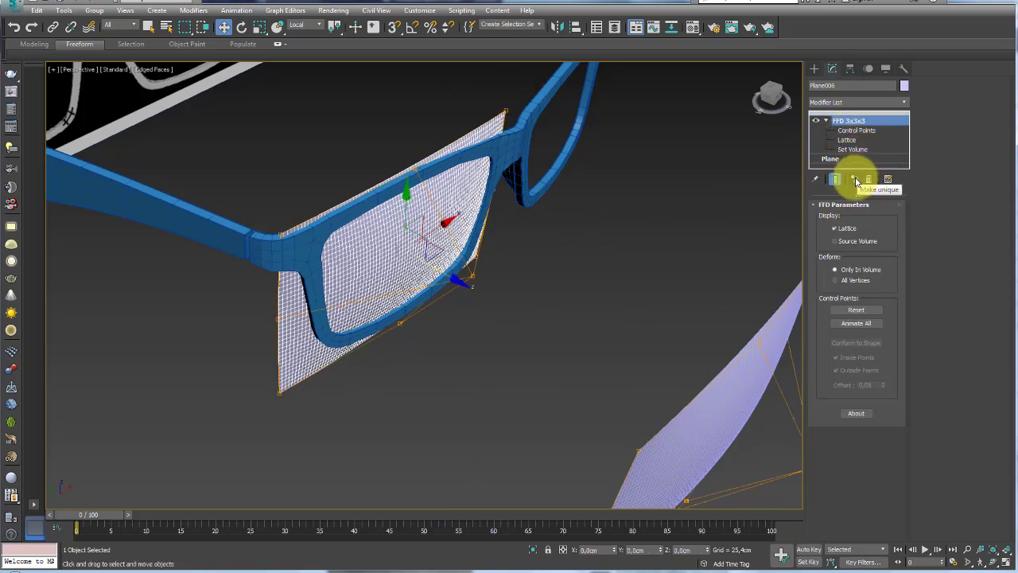
left_click(855, 182)
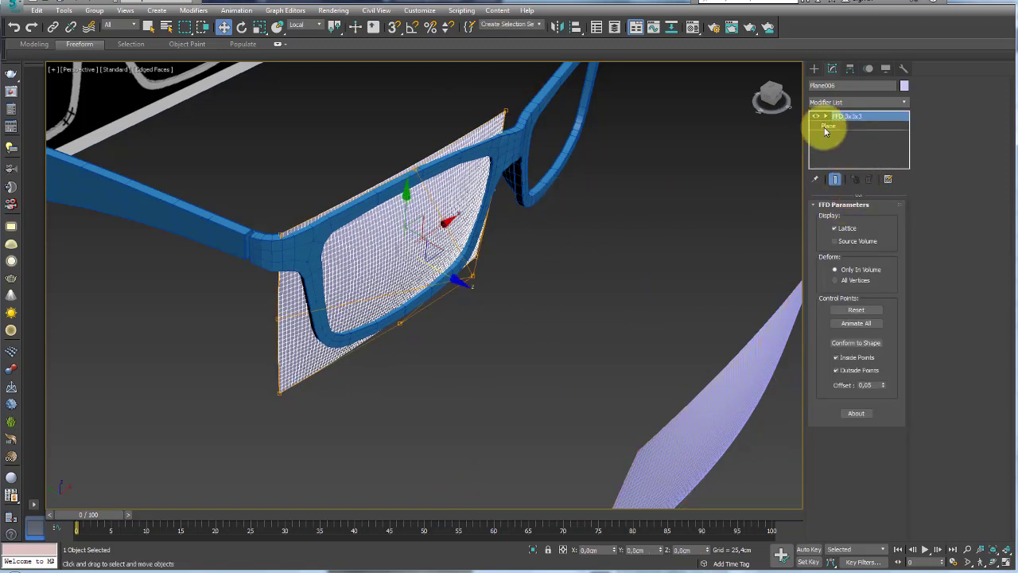
mouse_move(472, 277)
middle_mouse_down("alt")
mouse_move(489, 282)
mouse_move(466, 268)
middle_mouse_up("alt")
left_click_drag(466, 268, 426, 261)
mouse_move(425, 260)
middle_mouse_down("alt")
mouse_move(472, 289)
mouse_move(477, 245)
middle_mouse_up("alt")
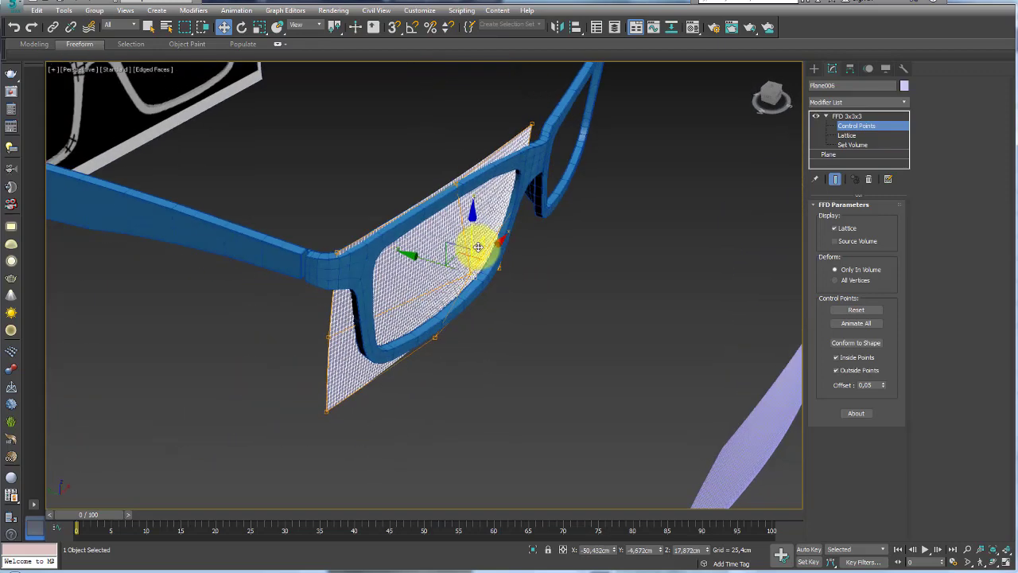
left_click(848, 116)
Nudge the plane along Z and collapse Plane006 to an Editable Poly
left_click_drag(485, 286, 482, 286)
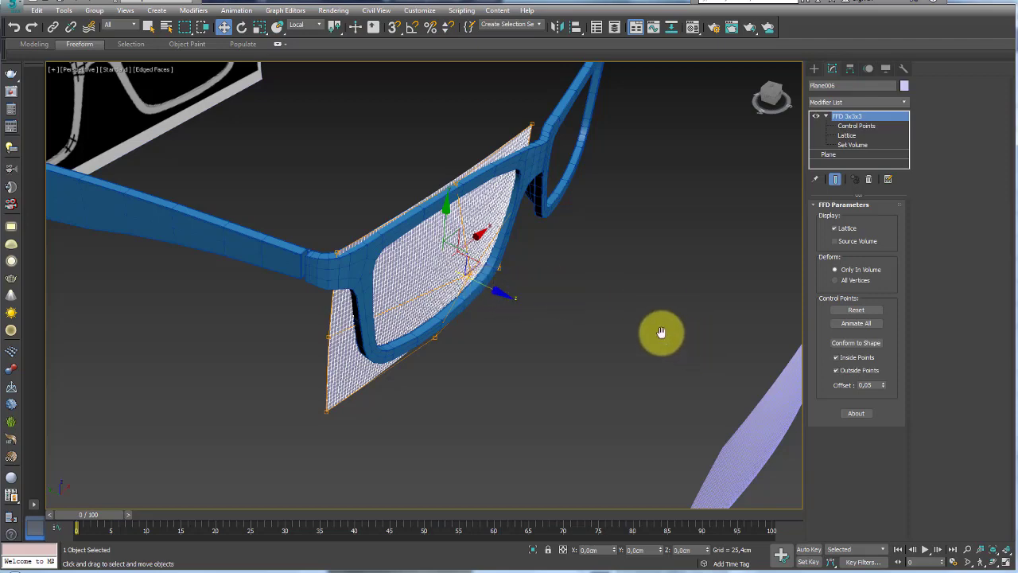
middle_click_drag(660, 333, 675, 364)
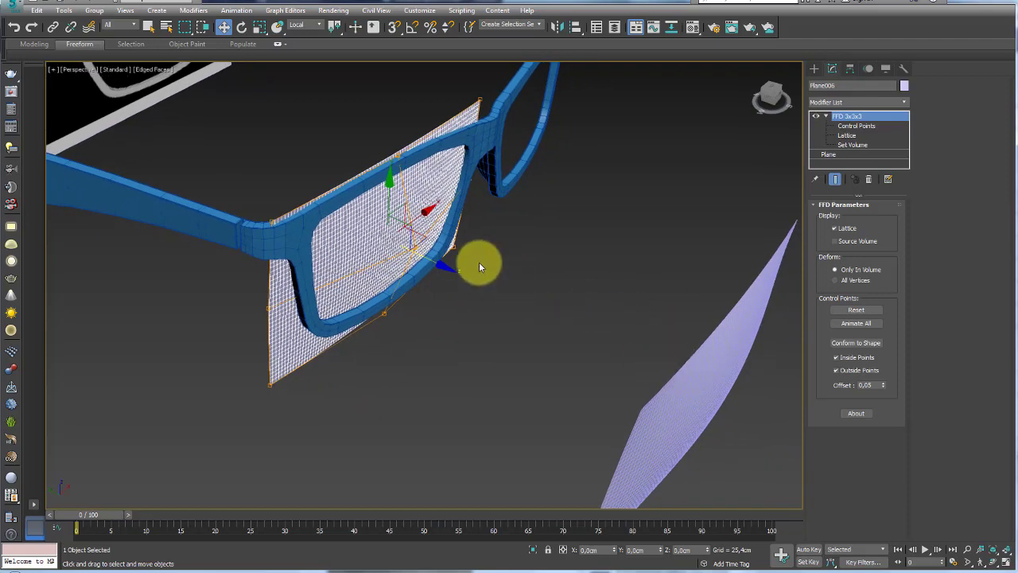
middle_click_drag(518, 273, 760, 230, "alt")
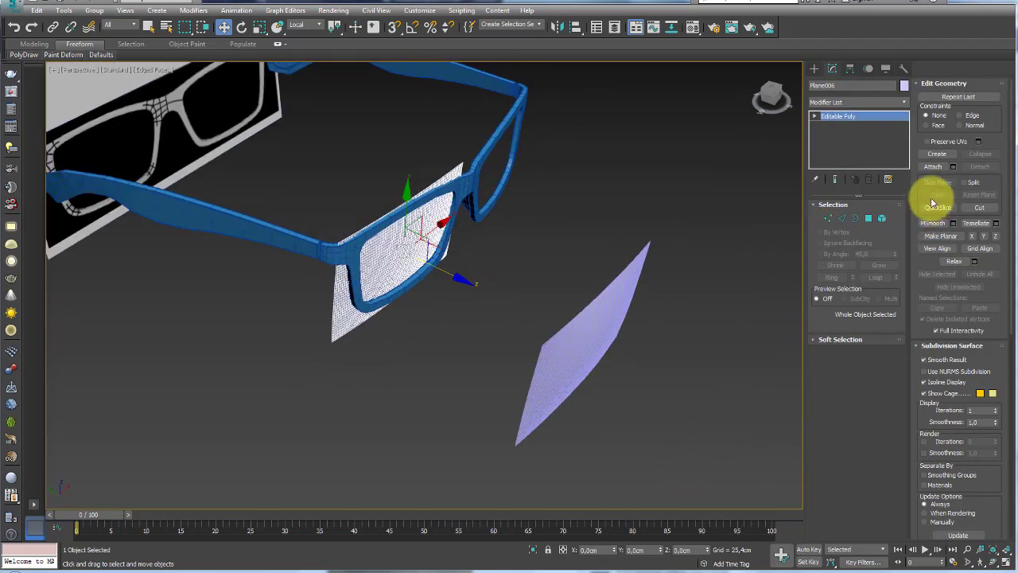
Attach the purple plane to Plane006, then move the attached element toward the glasses lens
left_click(611, 307)
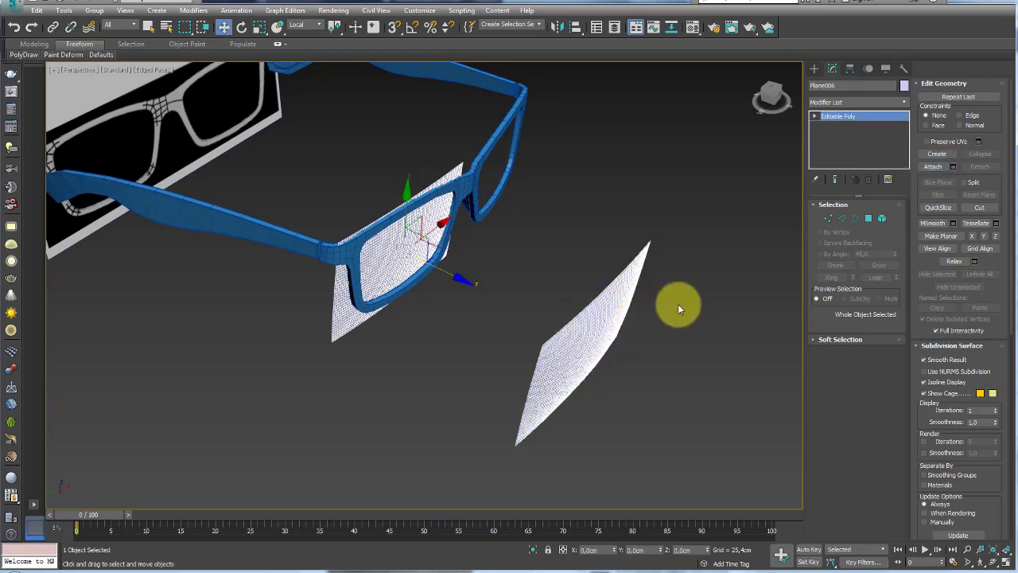
left_click(882, 219)
left_click(605, 302)
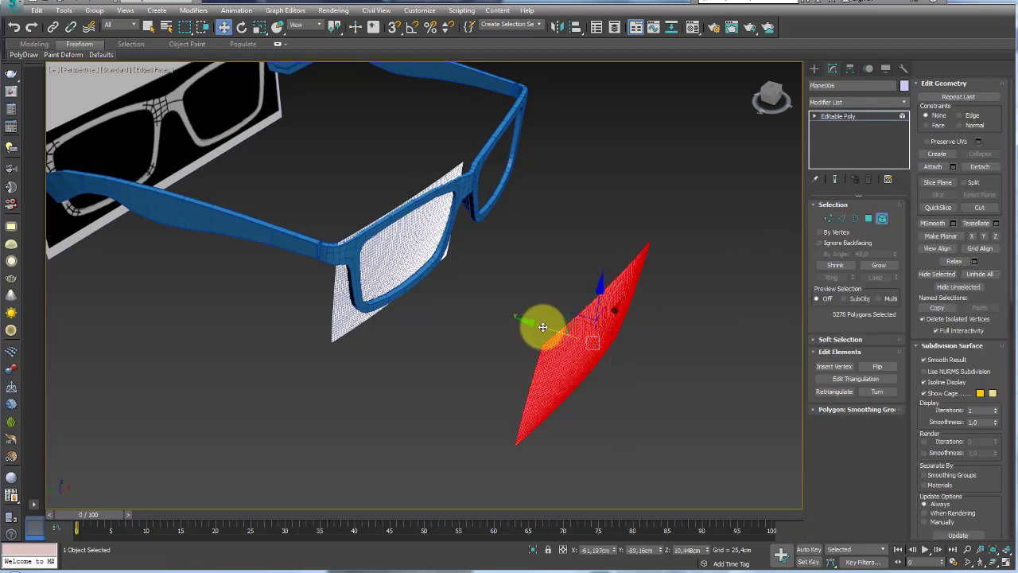
left_click_drag(542, 327, 363, 262)
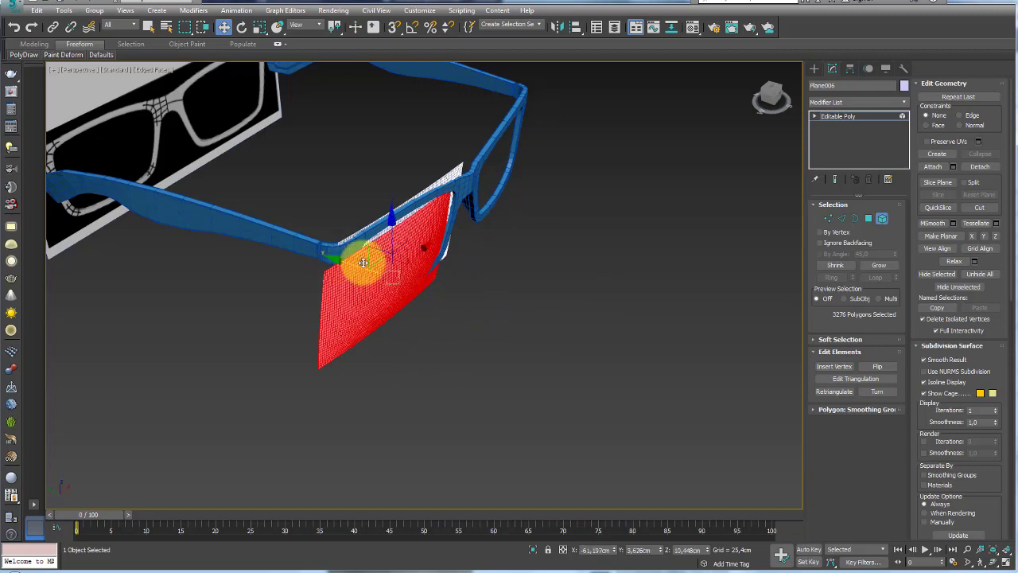
middle_click_drag(362, 263, 459, 291, "alt")
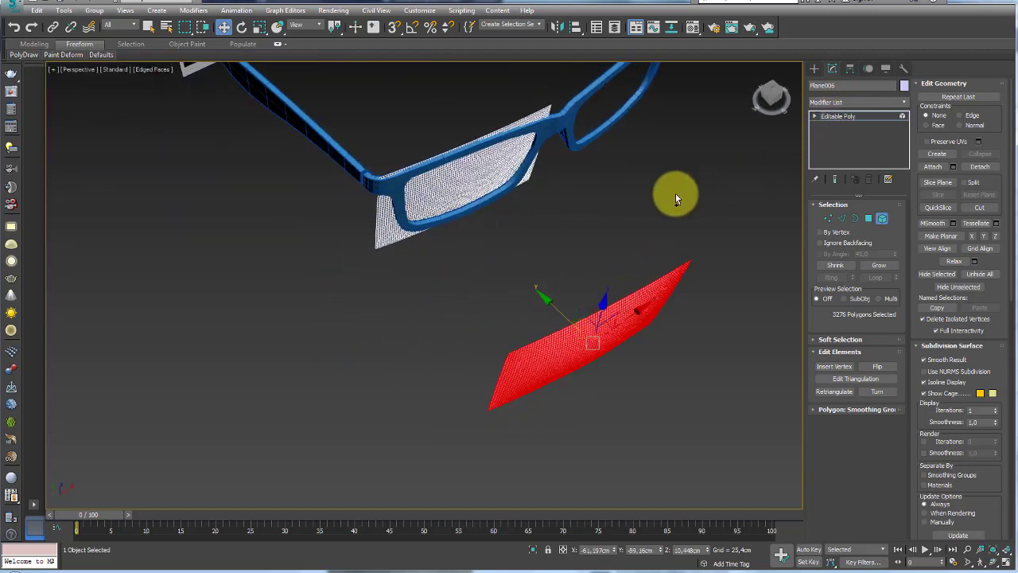
mouse_move(564, 212)
middle_mouse_down("alt")
mouse_move(556, 232)
mouse_move(497, 254)
middle_mouse_up("alt")
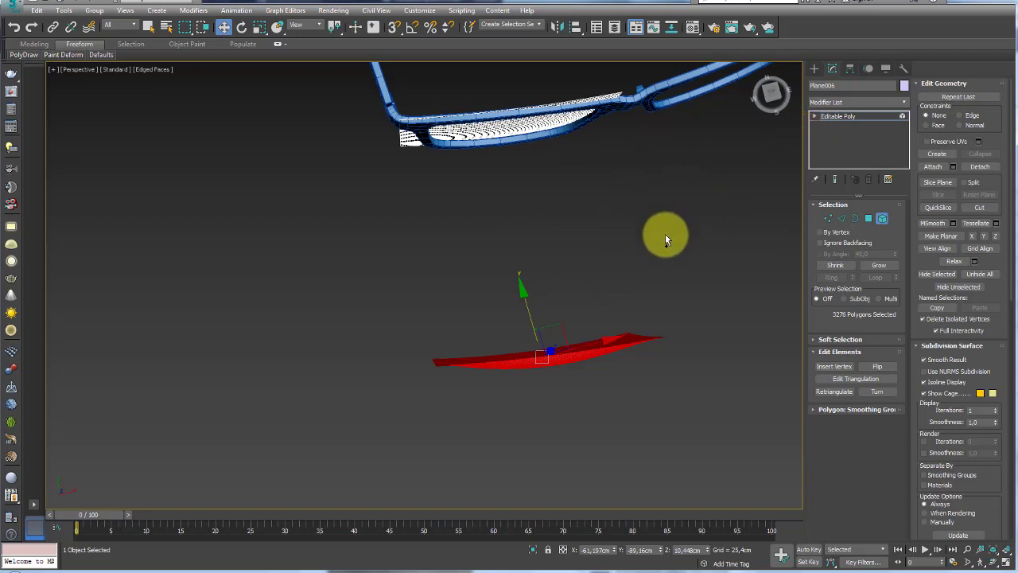
left_click(609, 259)
mouse_move(556, 275)
middle_mouse_down("alt")
mouse_move(609, 209)
mouse_move(513, 316)
middle_mouse_up("alt")
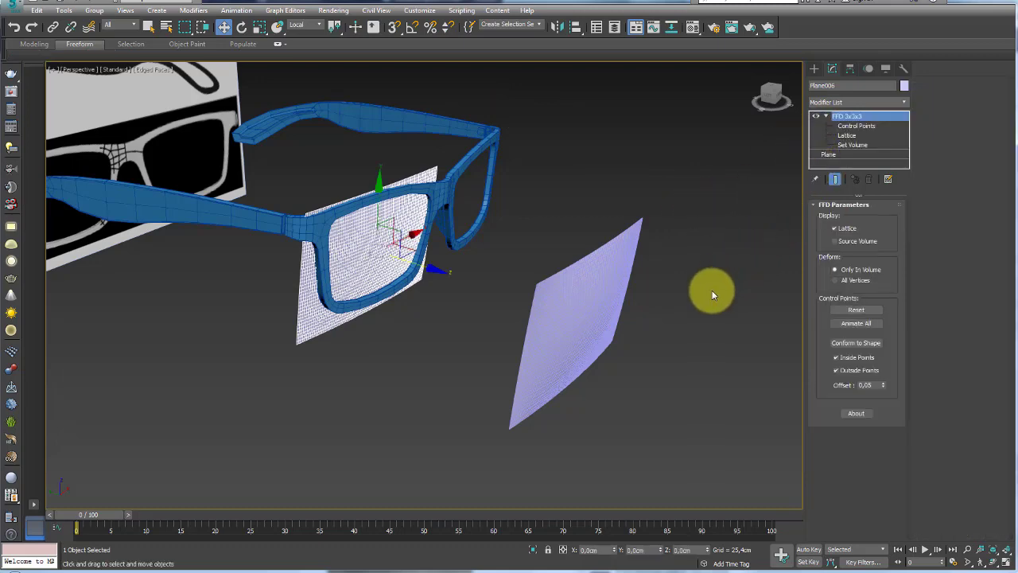
Move the bent Plane005 up into the frame's lens opening, nudging it along Z
left_click(596, 307)
mouse_move(613, 291)
middle_mouse_down("alt")
mouse_move(617, 353)
mouse_move(627, 357)
middle_mouse_up("alt")
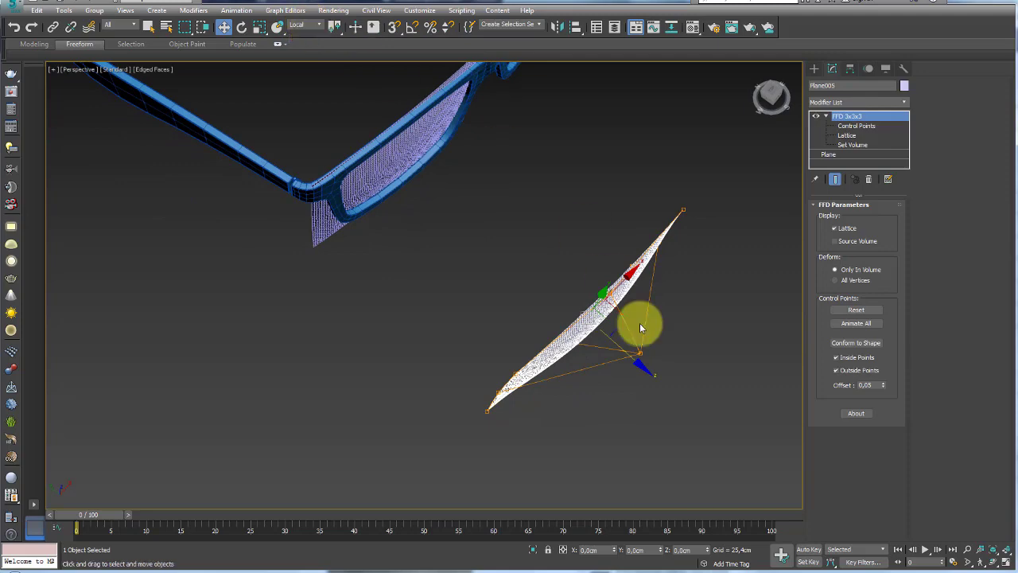
left_click_drag(634, 358, 450, 197)
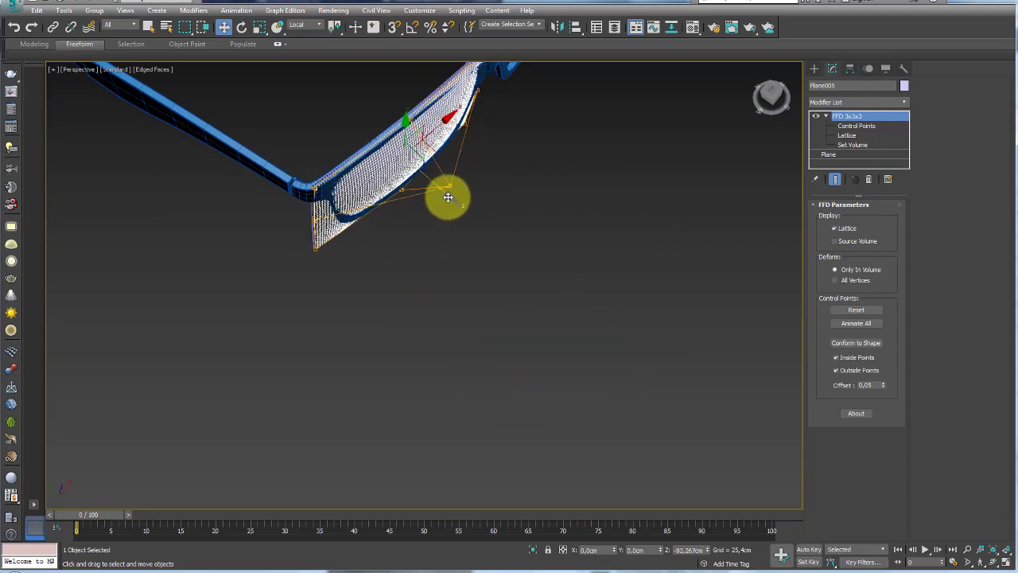
left_click_drag(450, 196, 447, 196)
scroll(514, 257, "up", 3)
scroll(504, 250, "up", 3)
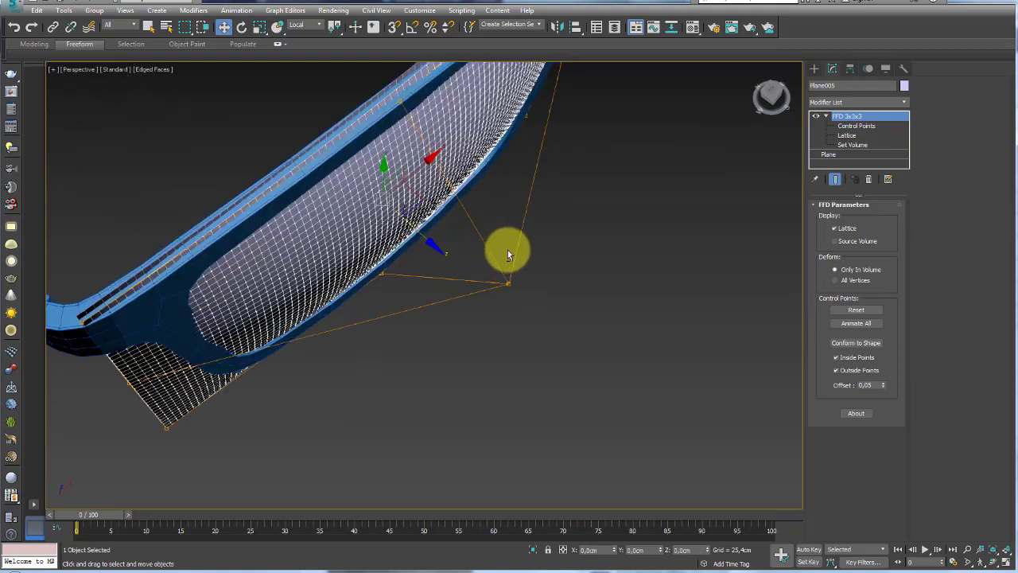
mouse_move(504, 249)
middle_mouse_down("alt")
mouse_move(527, 220)
mouse_move(532, 346)
mouse_move(514, 391)
middle_mouse_up("alt")
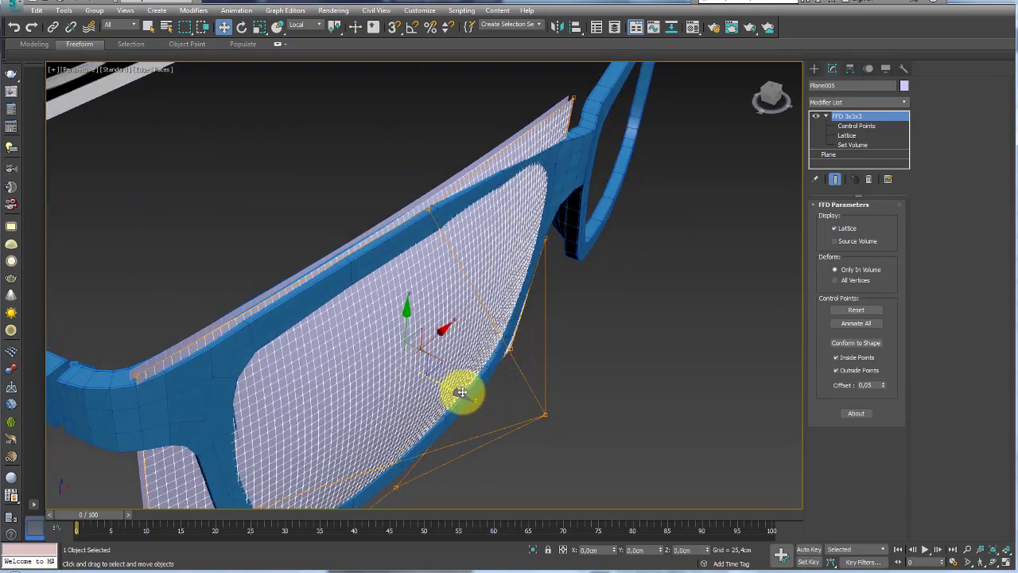
left_click_drag(461, 390, 457, 392)
left_click(561, 170)
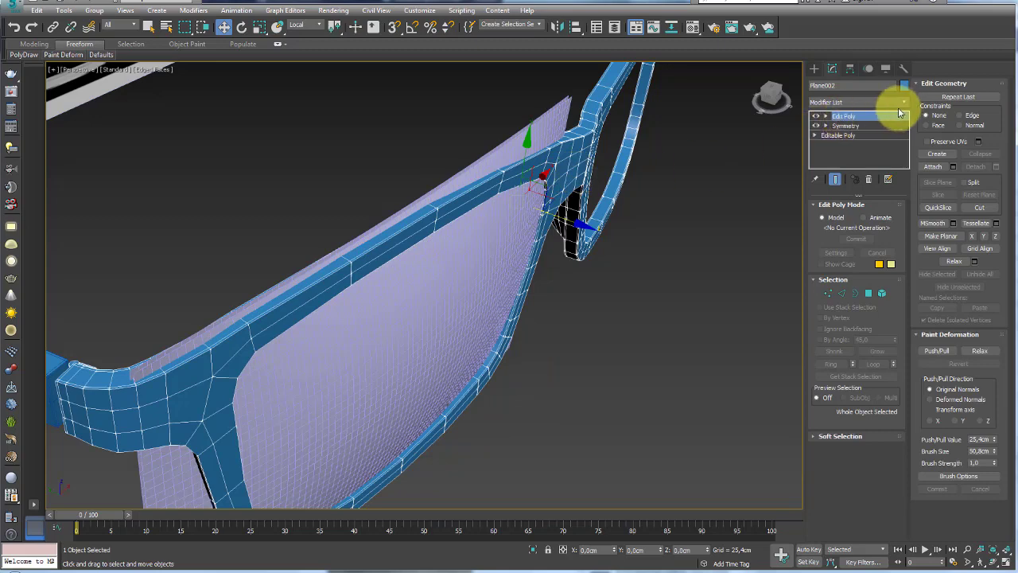
Add TurboSmooth to the frame Plane002 and nudge lens Plane005 slightly along Z
key("ctrl+t")
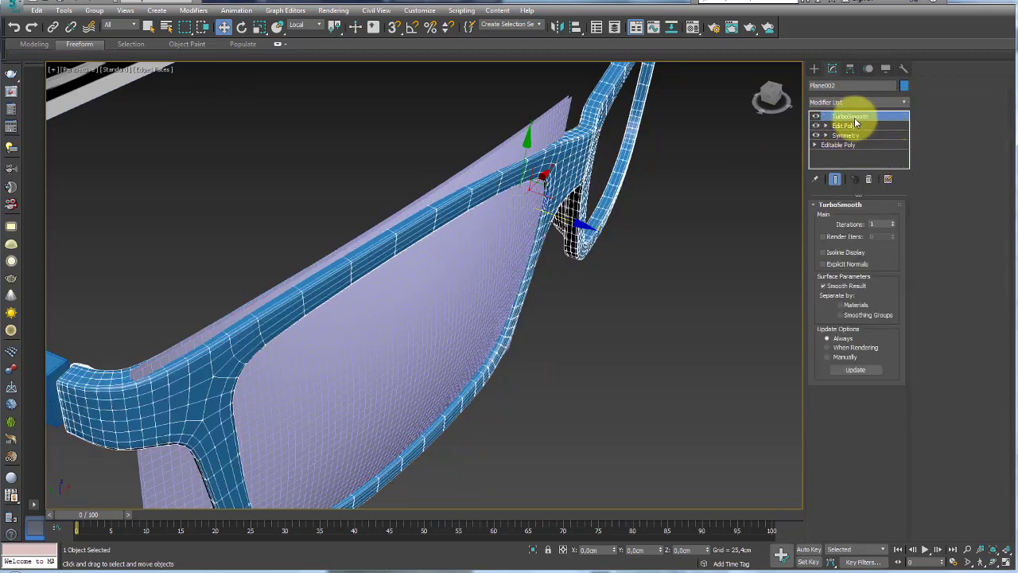
mouse_move(546, 184)
middle_mouse_down("alt")
mouse_move(568, 199)
mouse_move(552, 225)
middle_mouse_up("alt")
left_click(488, 232)
mouse_move(488, 232)
middle_mouse_down("alt")
mouse_move(391, 303)
mouse_move(490, 261)
middle_mouse_up("alt")
left_click_drag(461, 347, 459, 352)
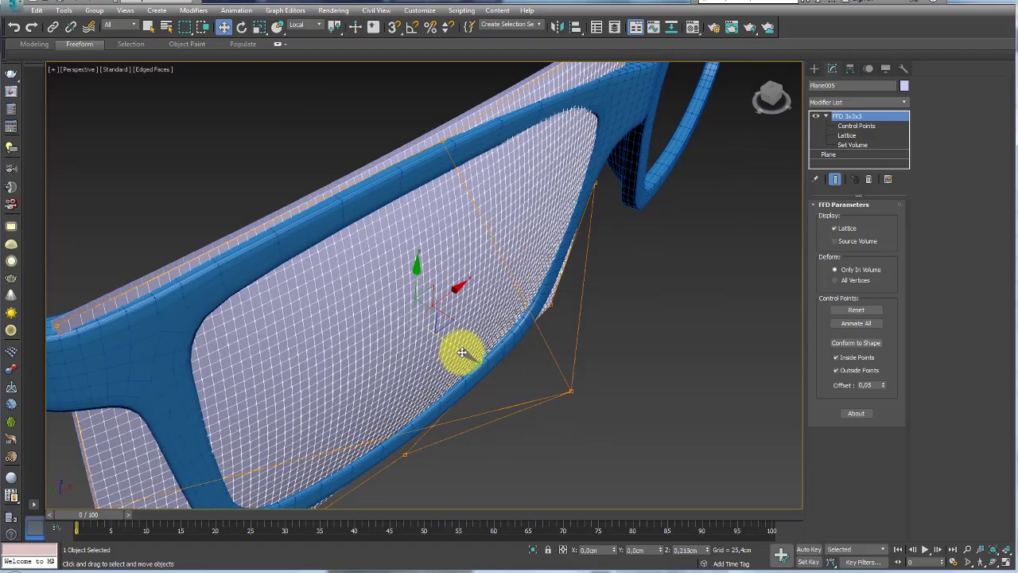
mouse_move(459, 352)
middle_mouse_down("alt")
mouse_move(427, 332)
mouse_move(535, 187)
middle_mouse_up("alt")
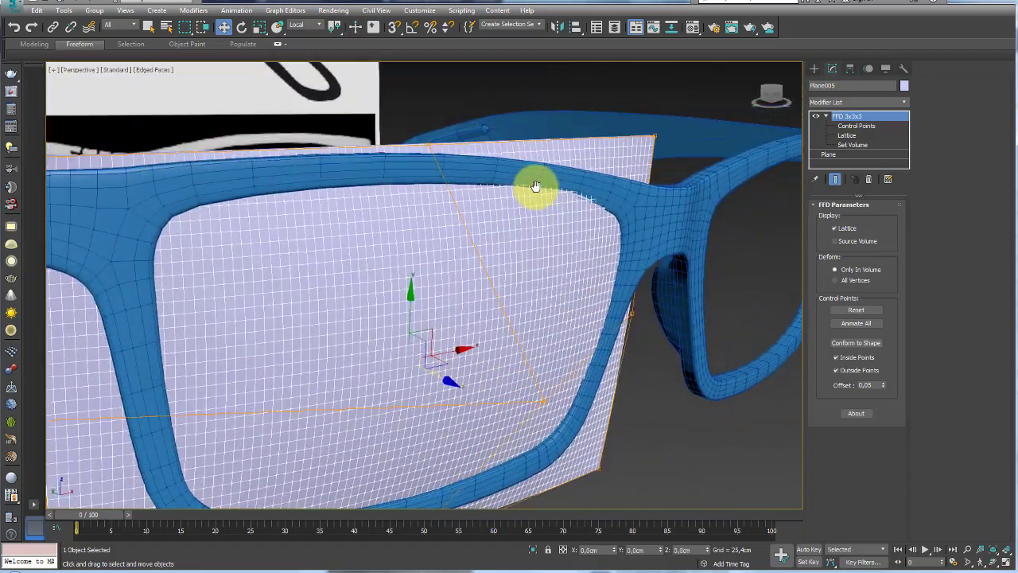
Pull the lens's FFD corner control points inward so the lattice hugs the frame rim
left_click(855, 126)
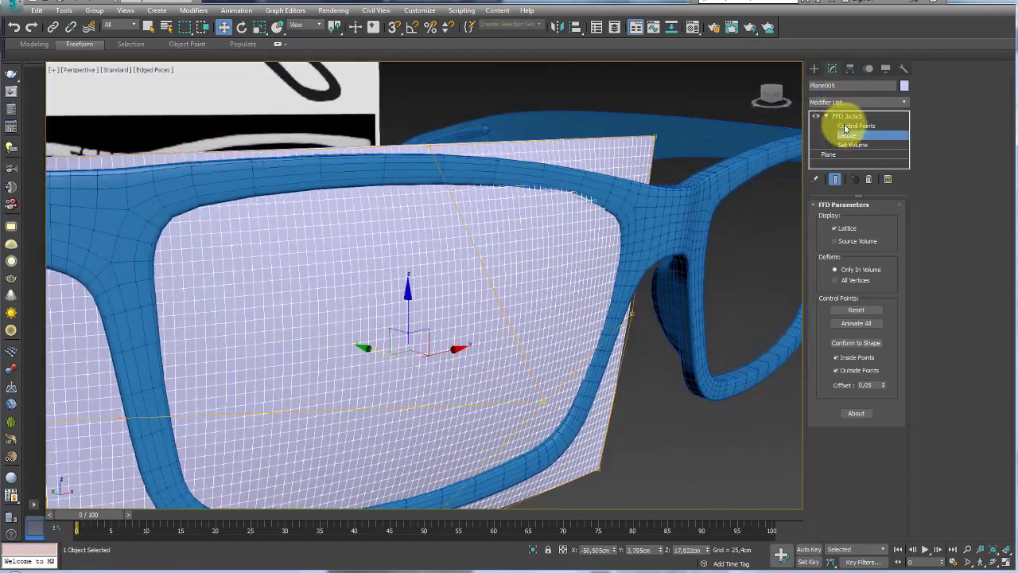
left_click_drag(629, 147, 725, 127)
left_click_drag(614, 136, 604, 140)
middle_click_drag(572, 170, 674, 281, "alt")
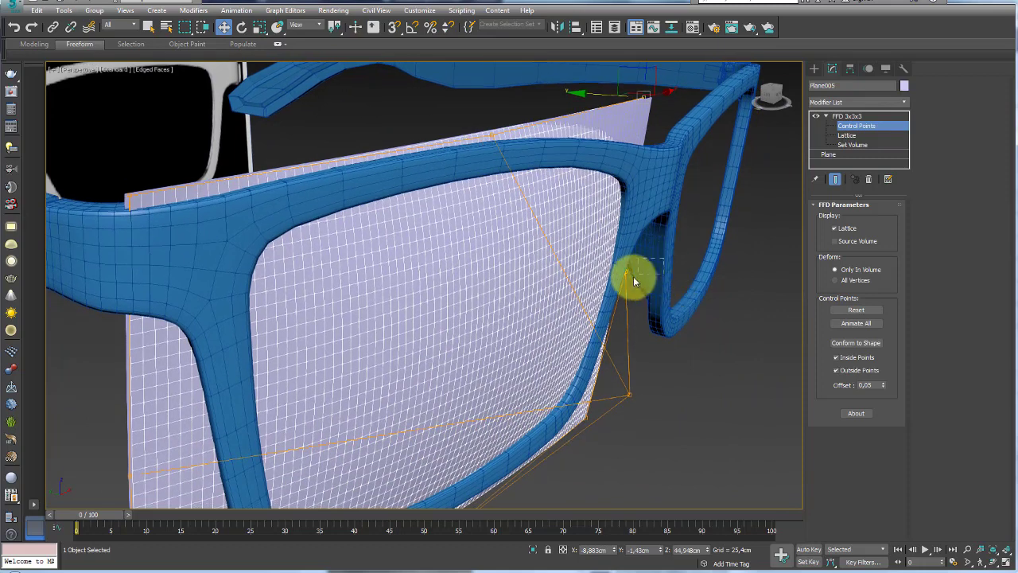
left_click(626, 272)
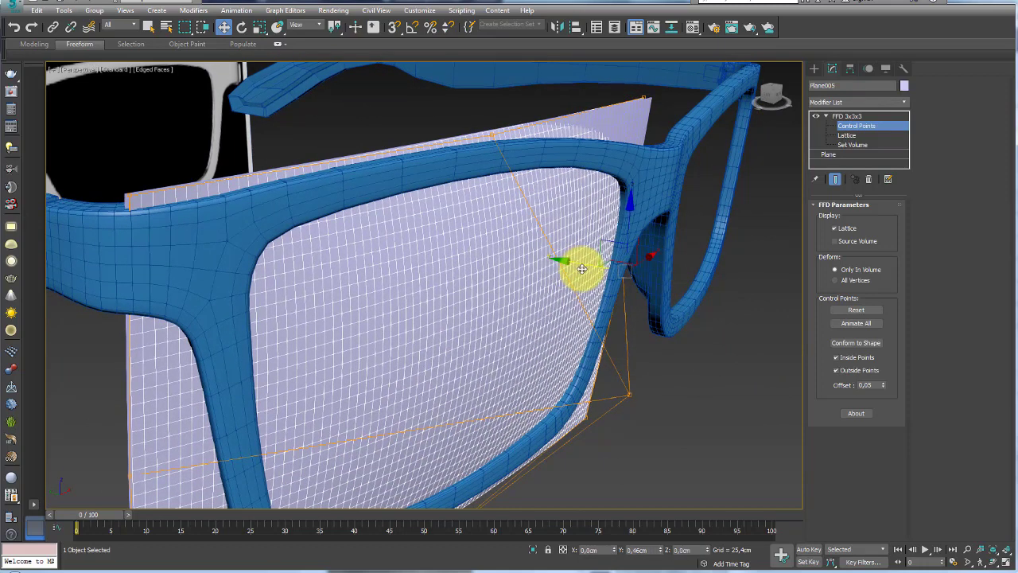
mouse_move(620, 465)
left_mouse_down()
mouse_move(549, 406)
mouse_move(532, 404)
left_mouse_up()
middle_click_drag(540, 384, 532, 309, "alt")
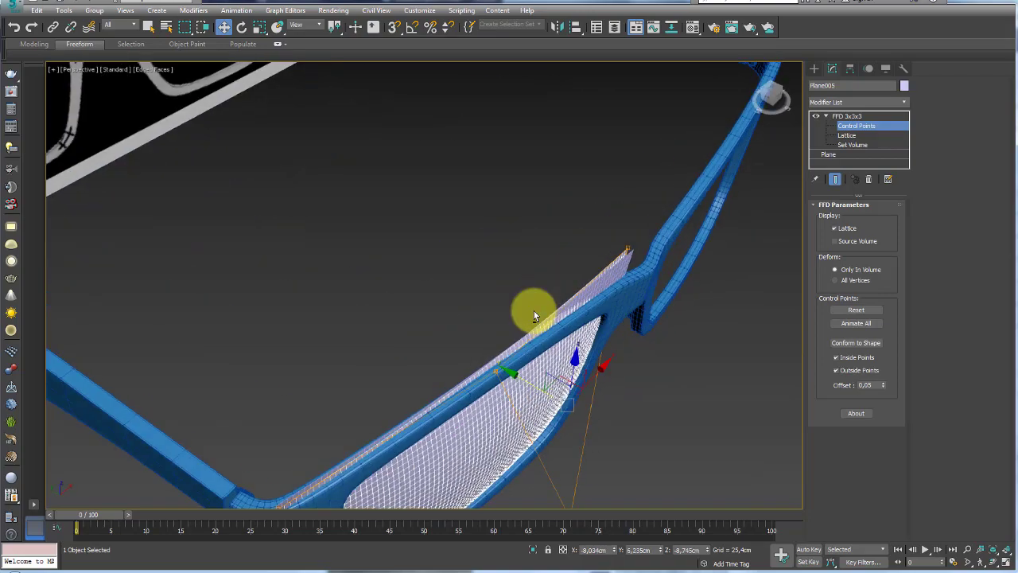
left_click(847, 116)
mouse_move(610, 266)
middle_mouse_down("alt")
mouse_move(586, 289)
mouse_move(581, 162)
mouse_move(532, 284)
mouse_move(559, 302)
mouse_move(618, 261)
mouse_move(616, 249)
mouse_move(517, 239)
mouse_move(533, 278)
mouse_move(485, 302)
mouse_move(509, 325)
middle_mouse_up("alt")
Rotate and nudge the lens plane slightly to sit behind the frame
key("e")
left_click_drag(487, 302, 490, 302)
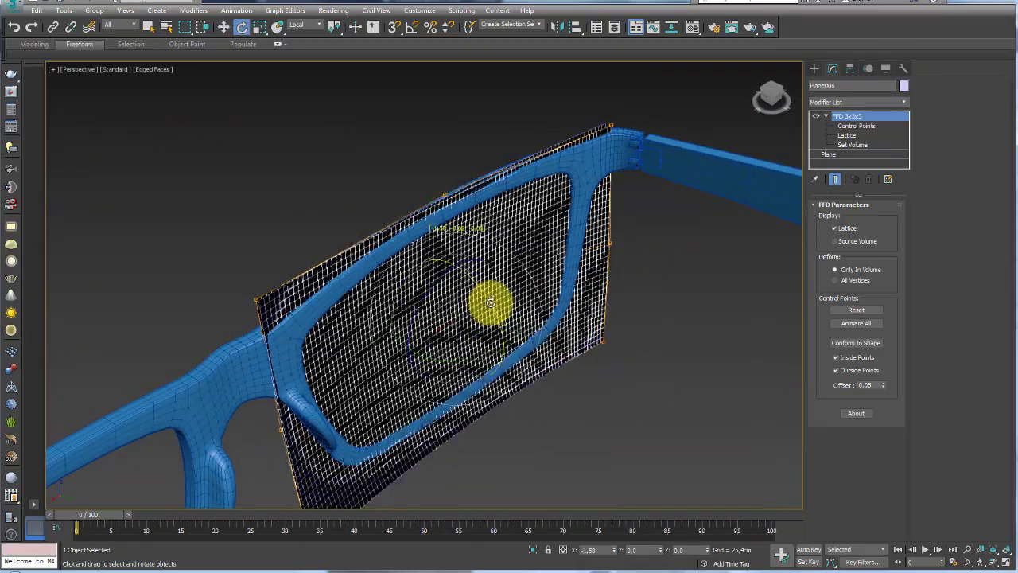
scroll(498, 354, "up", 2)
scroll(523, 338, "up", 3)
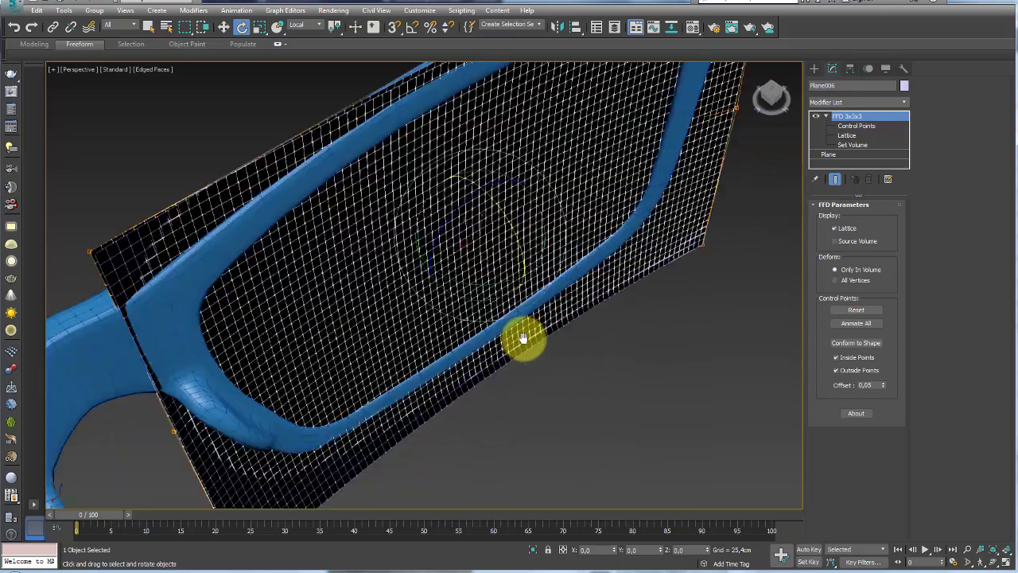
middle_click_drag(524, 338, 509, 326, "alt")
key("w")
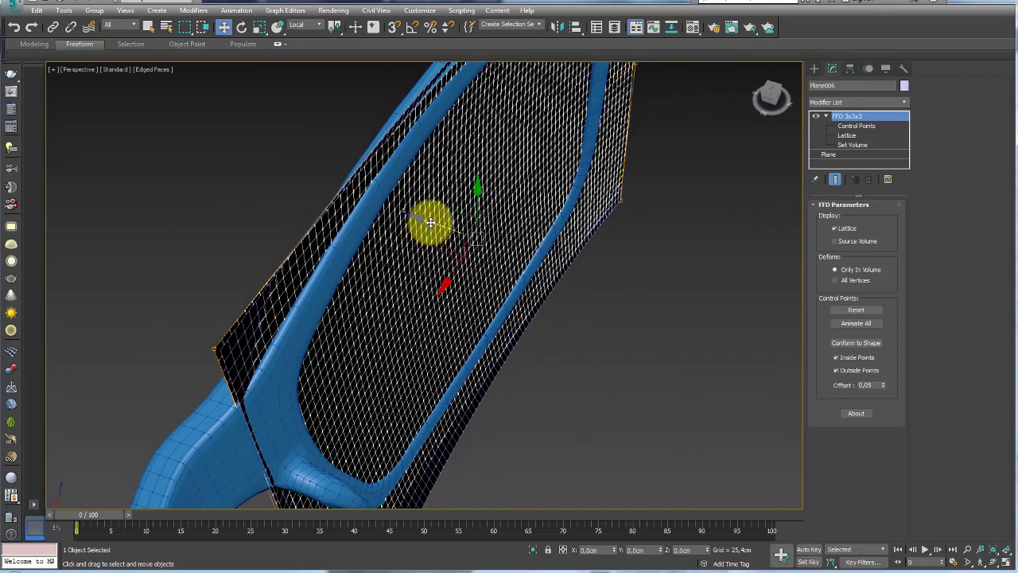
left_click_drag(429, 223, 429, 224)
Collapse the FFD-deformed plane into an Editable Poly
key("shift+z")
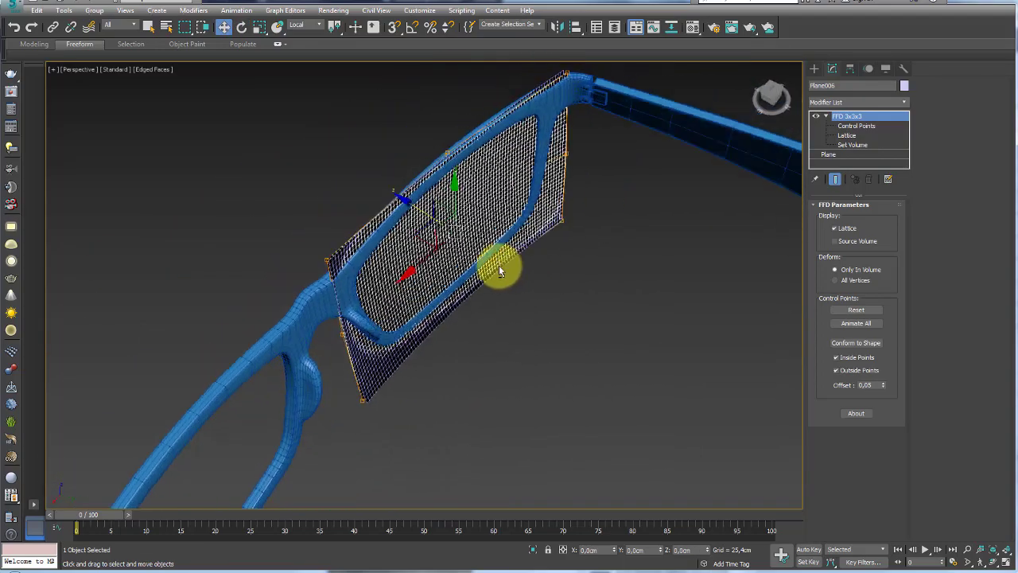
key("shift+z")
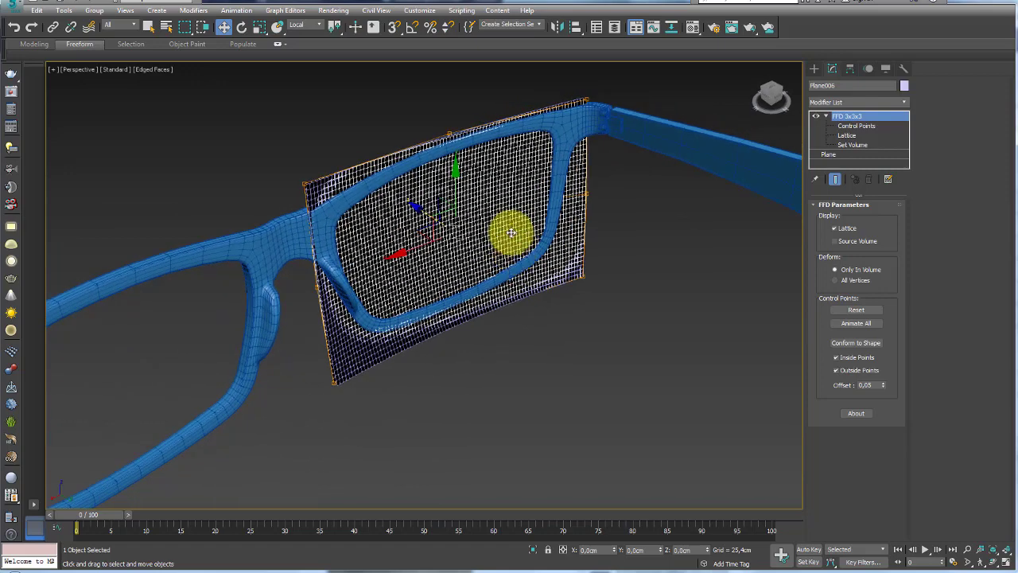
key("ctrl+e")
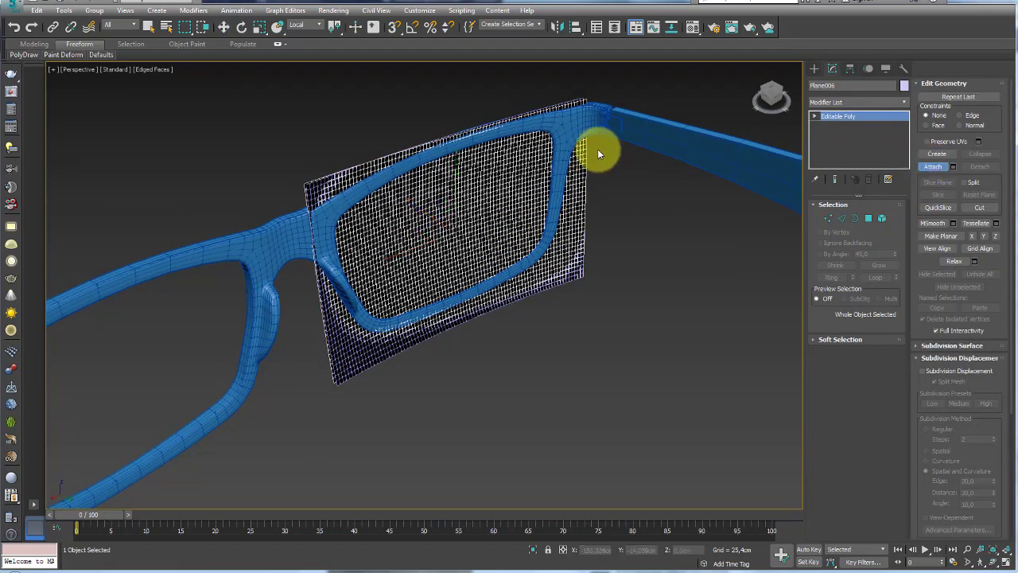
Try flipping the lens element's normals, undo it, and return to object level
left_click(881, 218)
left_click(482, 216)
key("w")
left_click(877, 367)
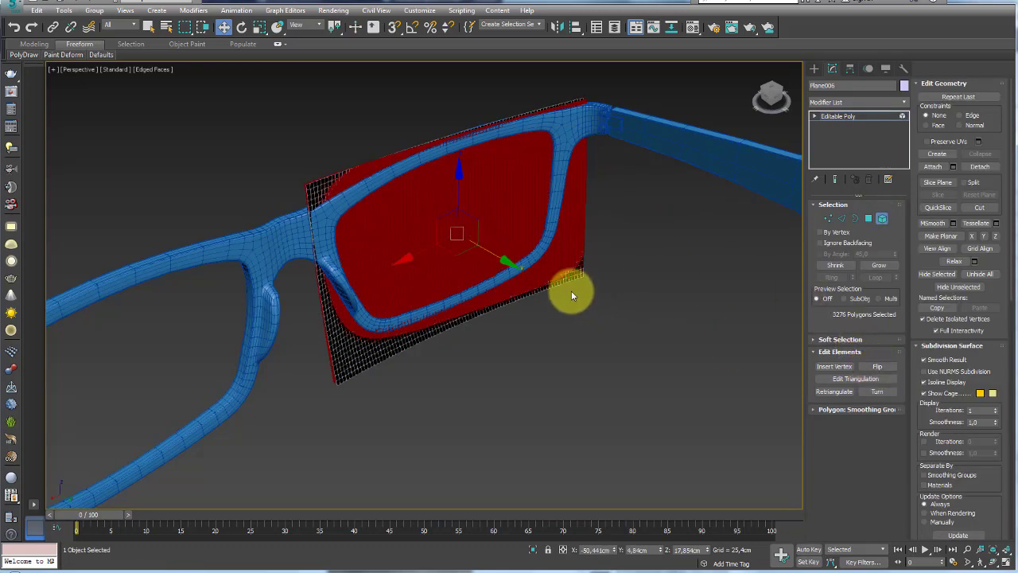
mouse_move(537, 225)
middle_mouse_down("alt")
mouse_move(564, 249)
mouse_move(522, 241)
middle_mouse_up("alt")
key("ctrl+z")
left_click(389, 270)
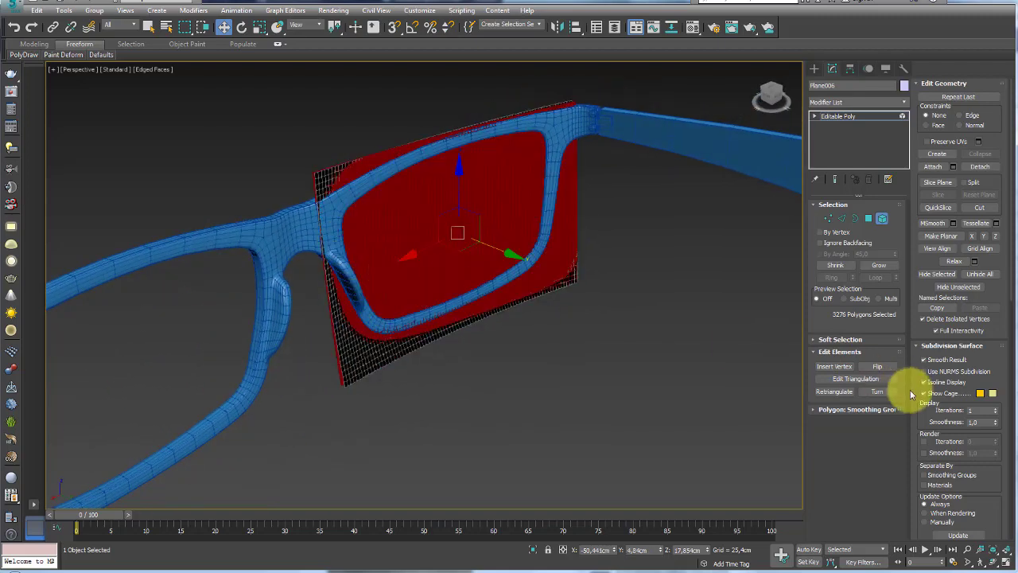
left_click(878, 367)
left_click(644, 294)
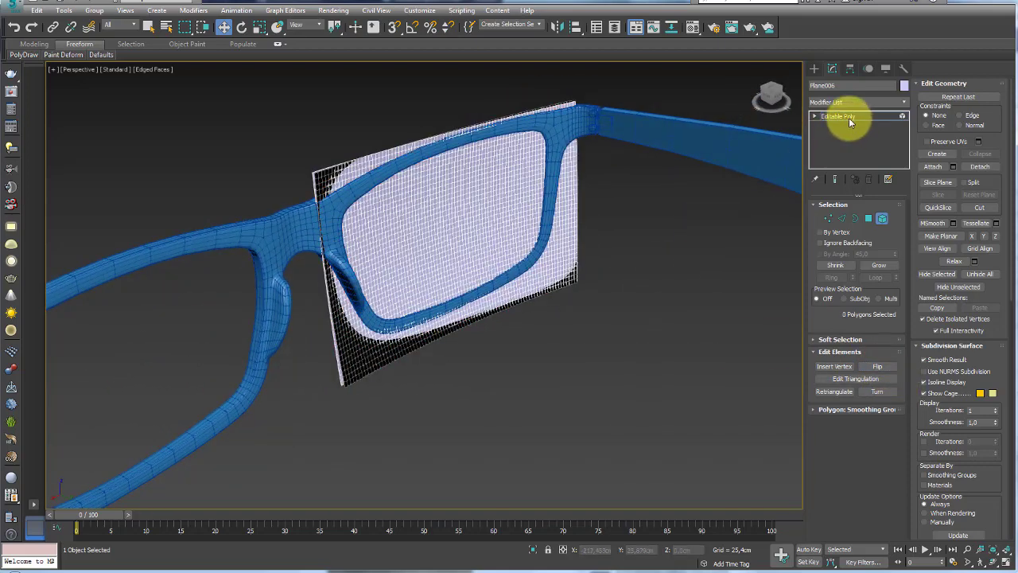
left_click(848, 118)
mouse_move(477, 254)
middle_mouse_down("alt")
mouse_move(625, 265)
mouse_move(597, 248)
middle_mouse_up("alt")
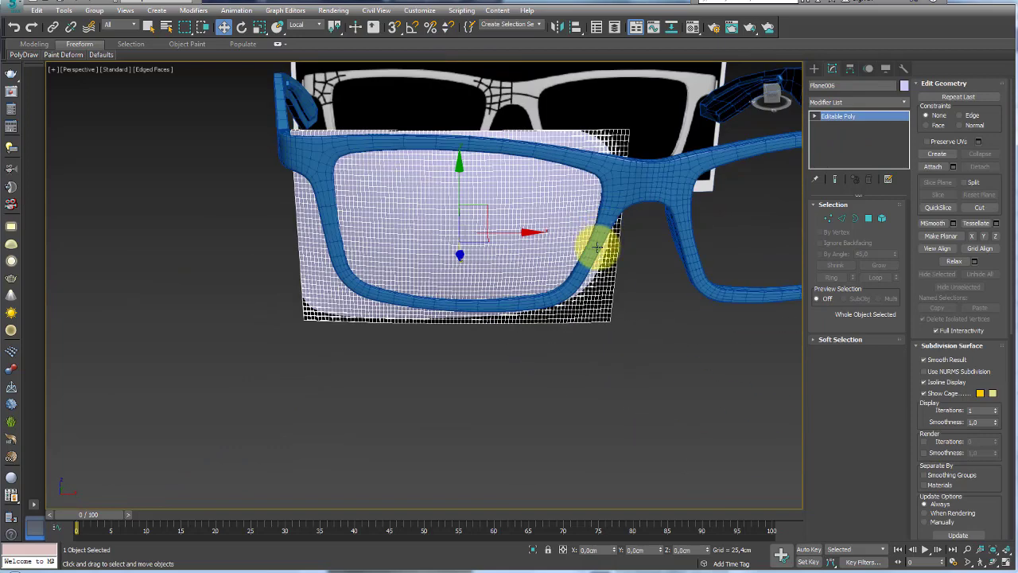
Unhide all objects, isolate the lens plane and LENTE, then select LENTE
right_click(572, 287)
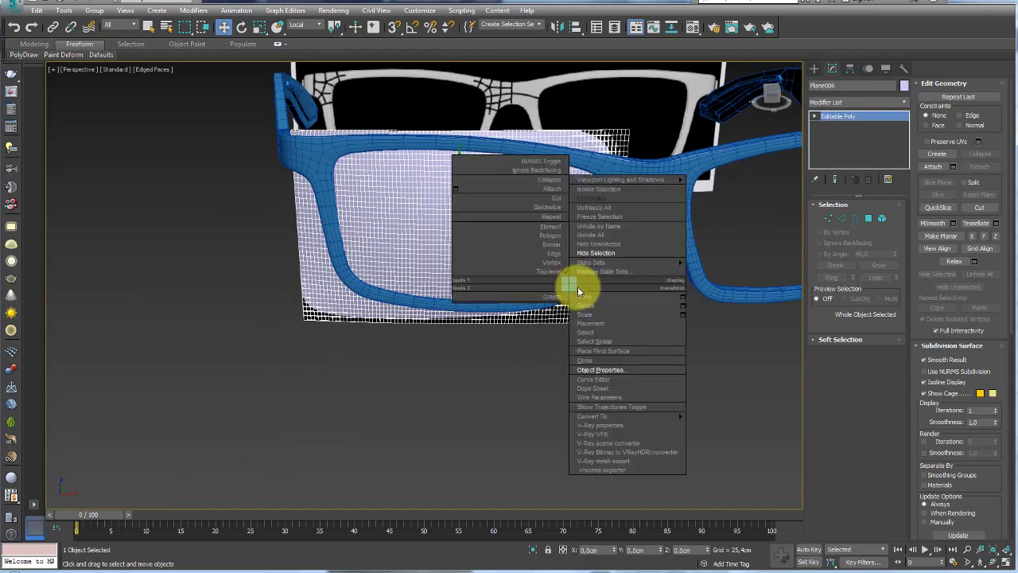
left_click(599, 235)
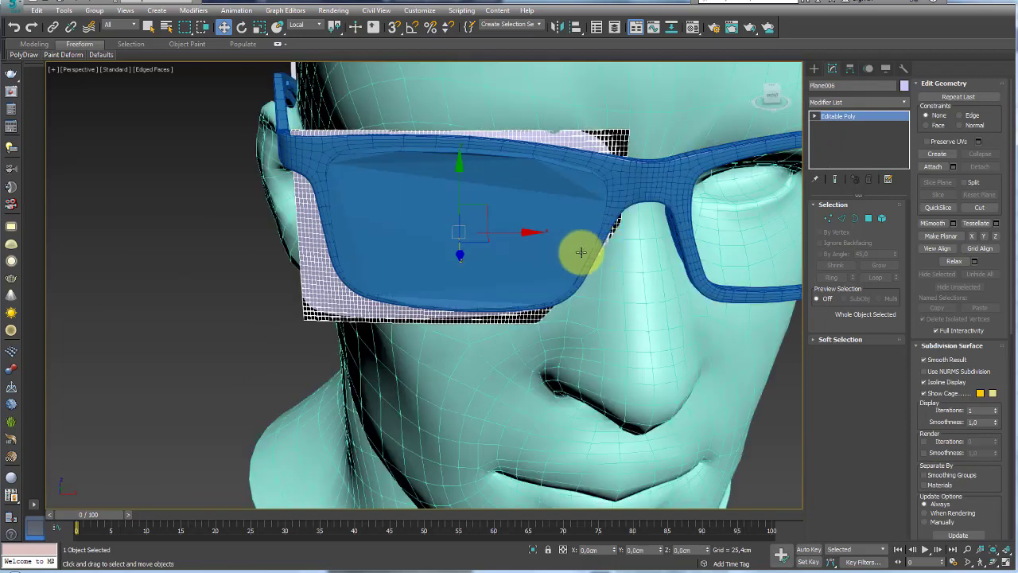
left_click(370, 220, "ctrl")
left_click(533, 549)
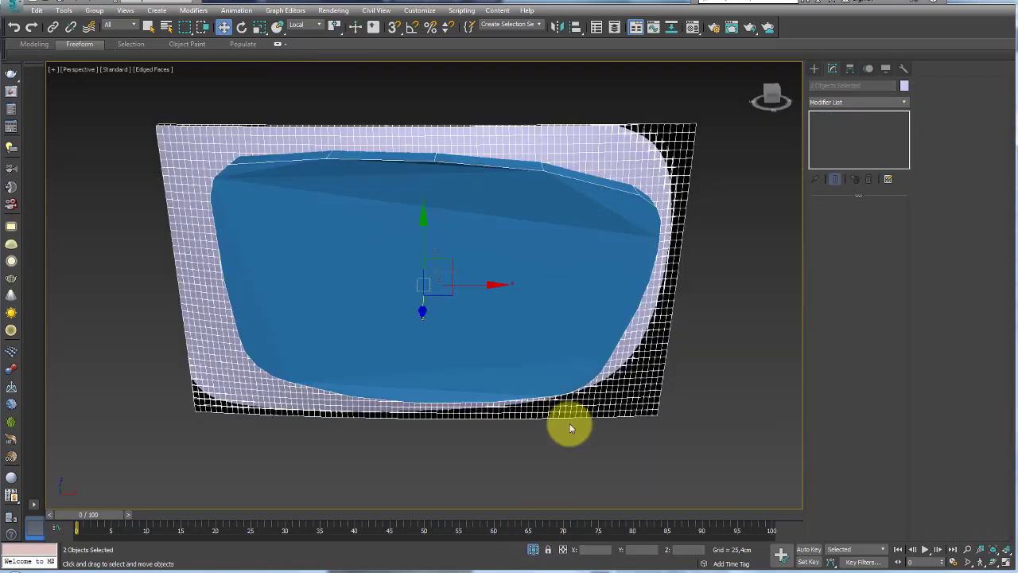
left_click(693, 400)
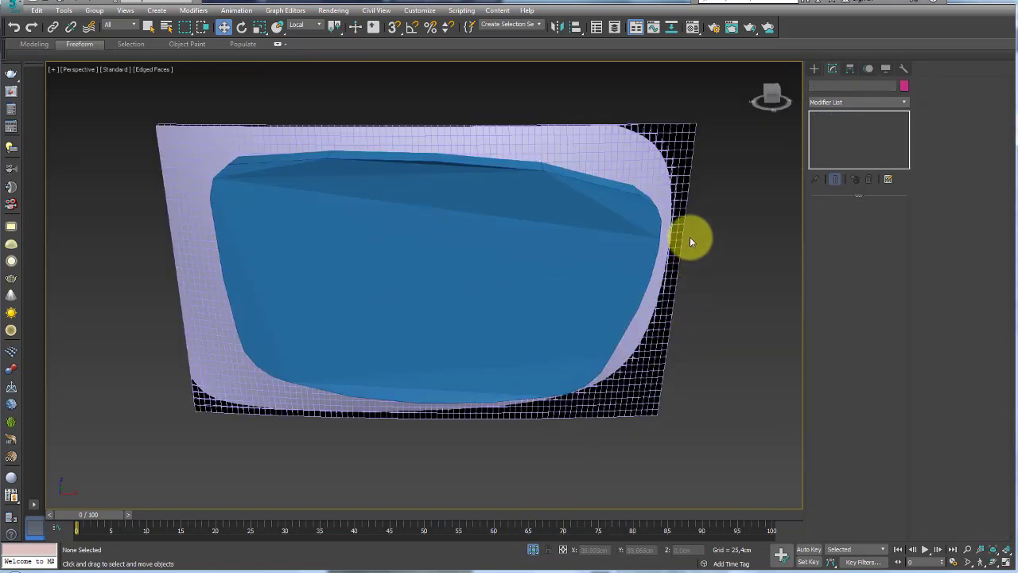
left_click(572, 175)
mouse_move(582, 193)
middle_mouse_down("alt")
mouse_move(541, 191)
mouse_move(496, 163)
mouse_move(398, 136)
middle_mouse_up("alt")
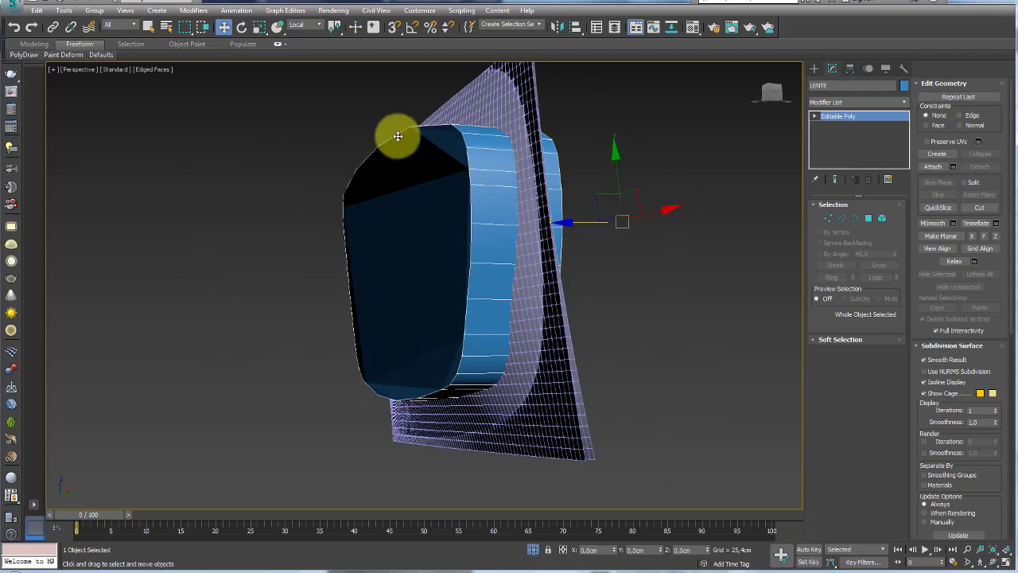
mouse_move(582, 222)
middle_mouse_down("alt")
mouse_move(431, 221)
mouse_move(549, 269)
mouse_move(644, 263)
middle_mouse_up("alt")
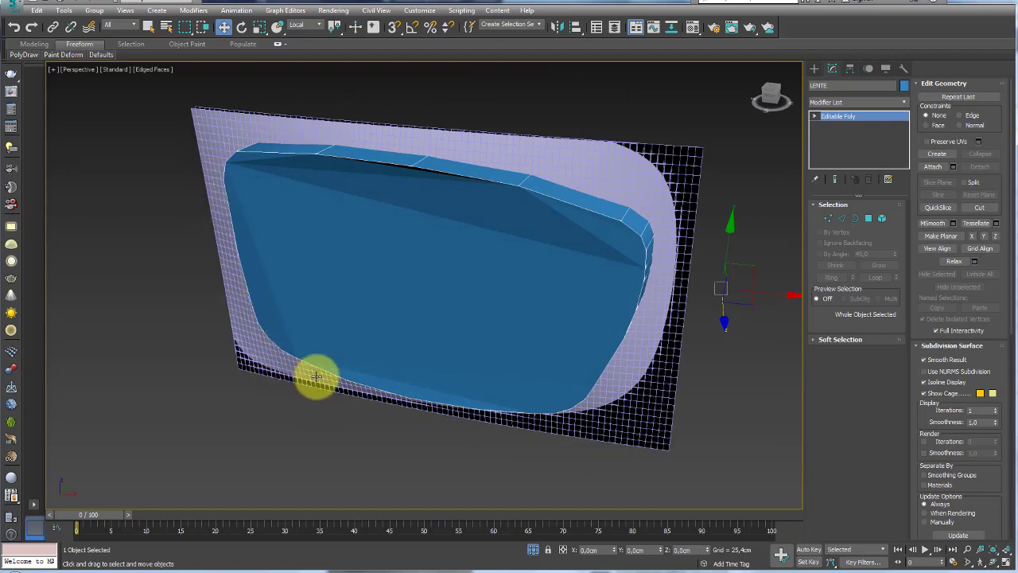
mouse_move(314, 375)
middle_mouse_down("alt")
mouse_move(654, 398)
mouse_move(622, 390)
middle_mouse_up("alt")
left_click(592, 327)
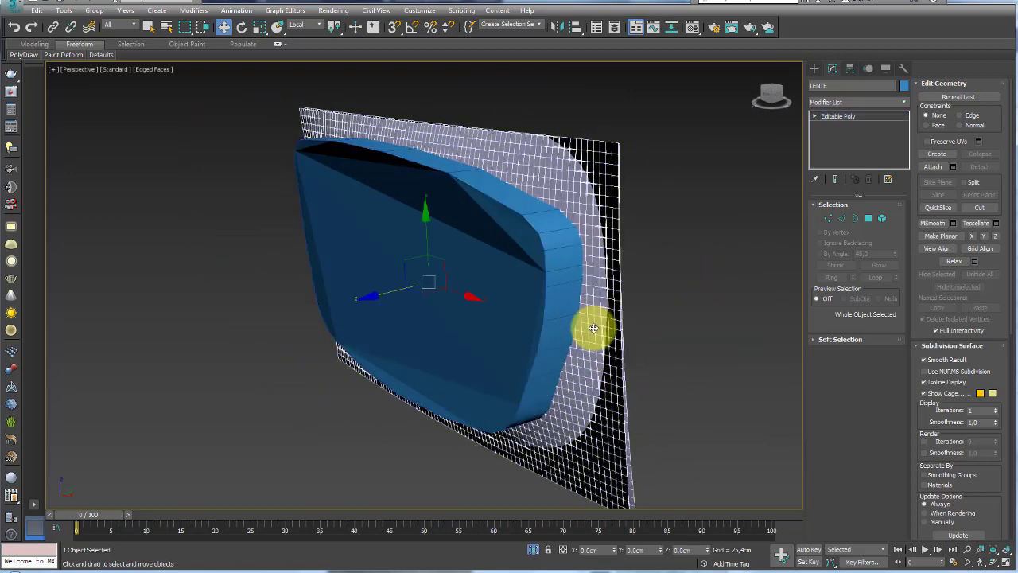
middle_click_drag(613, 193, 545, 216, "alt")
scroll(574, 224, "up", 4)
scroll(574, 224, "up", 5)
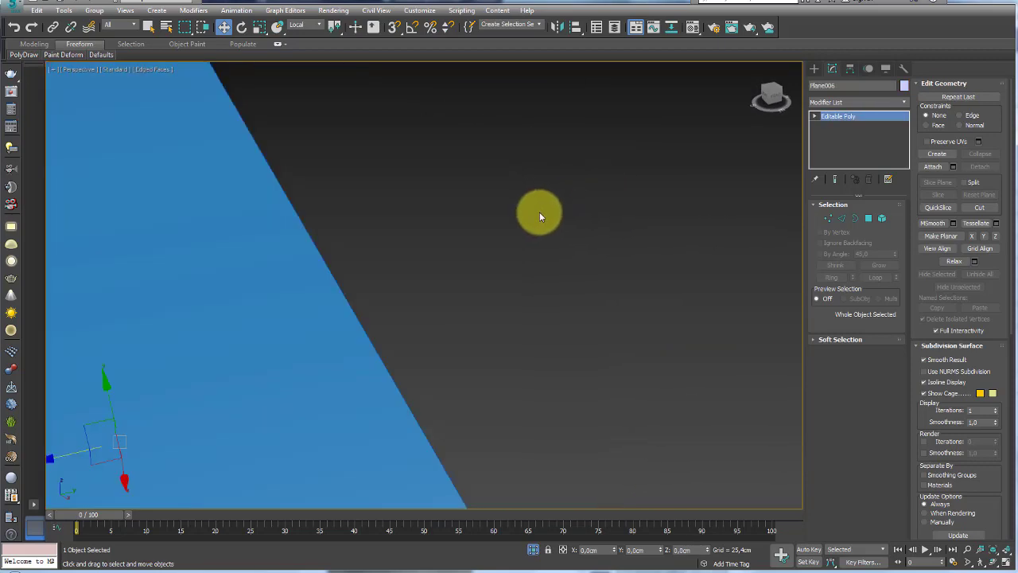
scroll(536, 211, "down", 5)
left_click(855, 219)
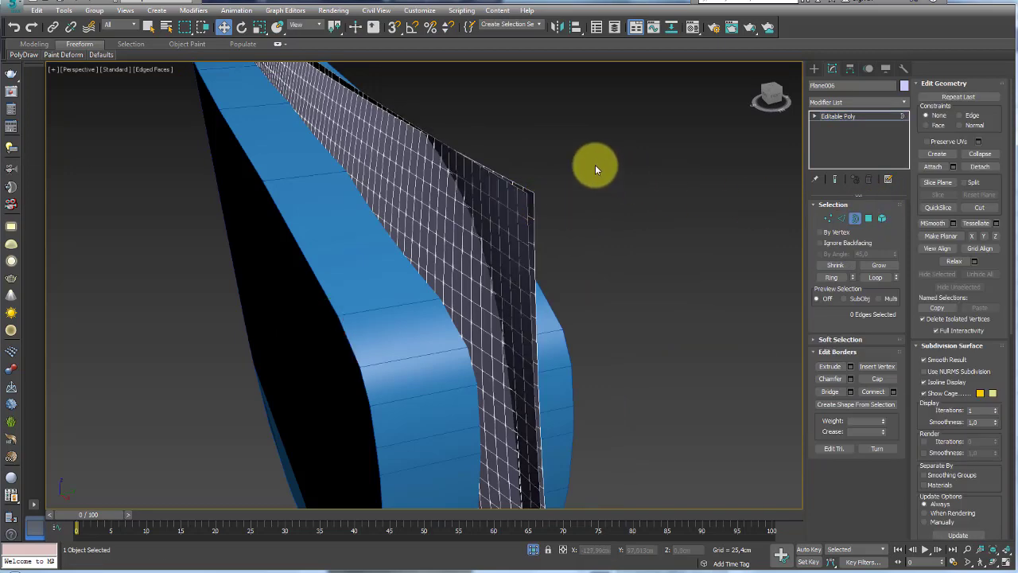
left_click_drag(519, 223, 521, 225)
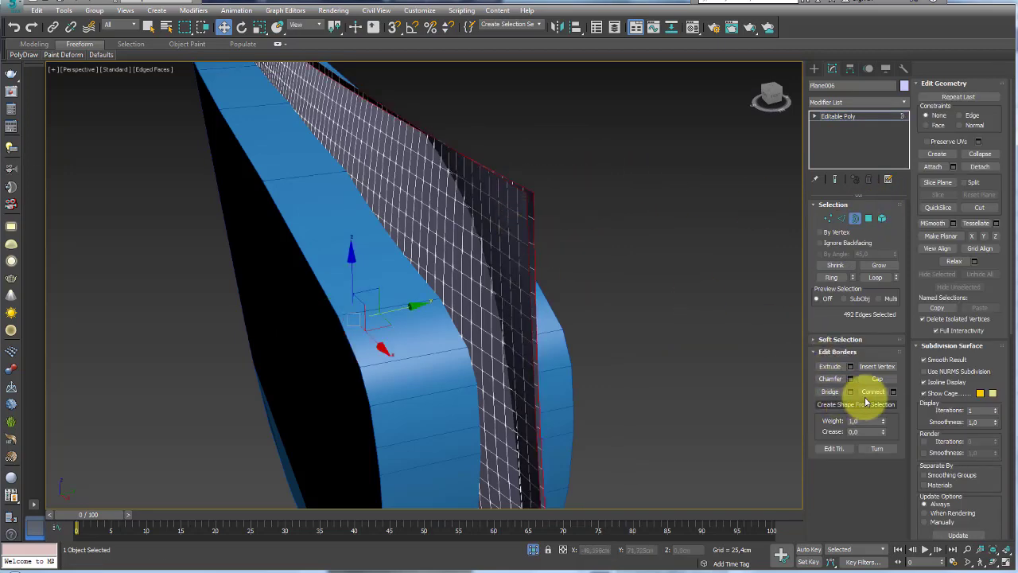
middle_click_drag(618, 318, 704, 247, "alt")
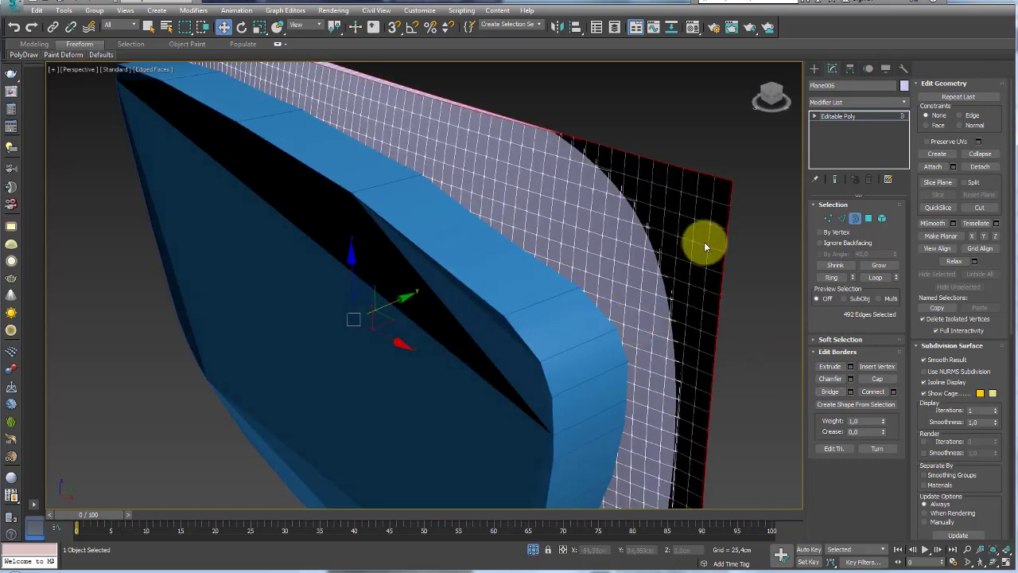
left_click(839, 118)
middle_click_drag(654, 166, 721, 212, "alt")
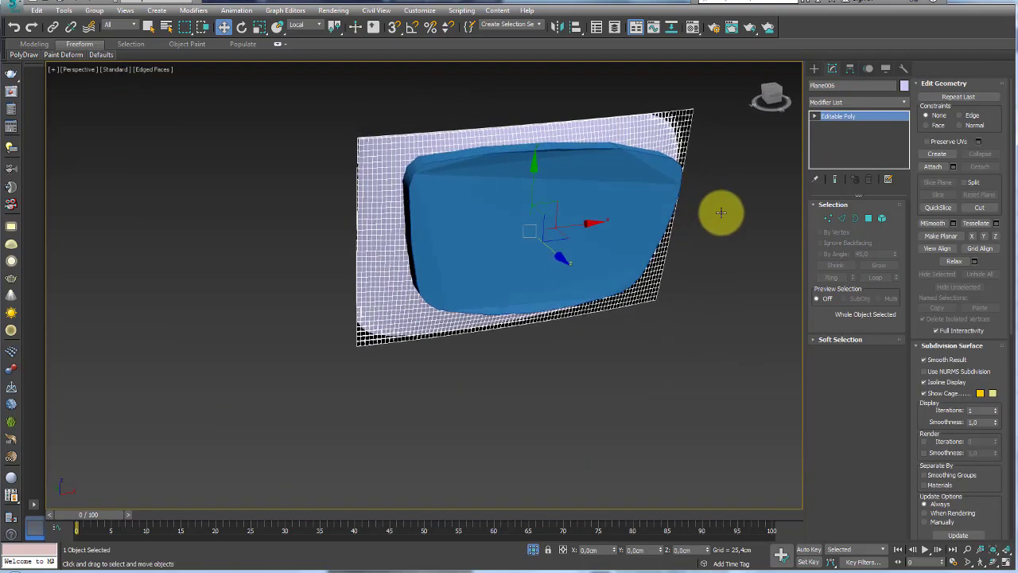
mouse_move(613, 284)
middle_mouse_down("alt")
mouse_move(655, 299)
mouse_move(575, 283)
mouse_move(502, 292)
mouse_move(628, 316)
middle_mouse_up("alt")
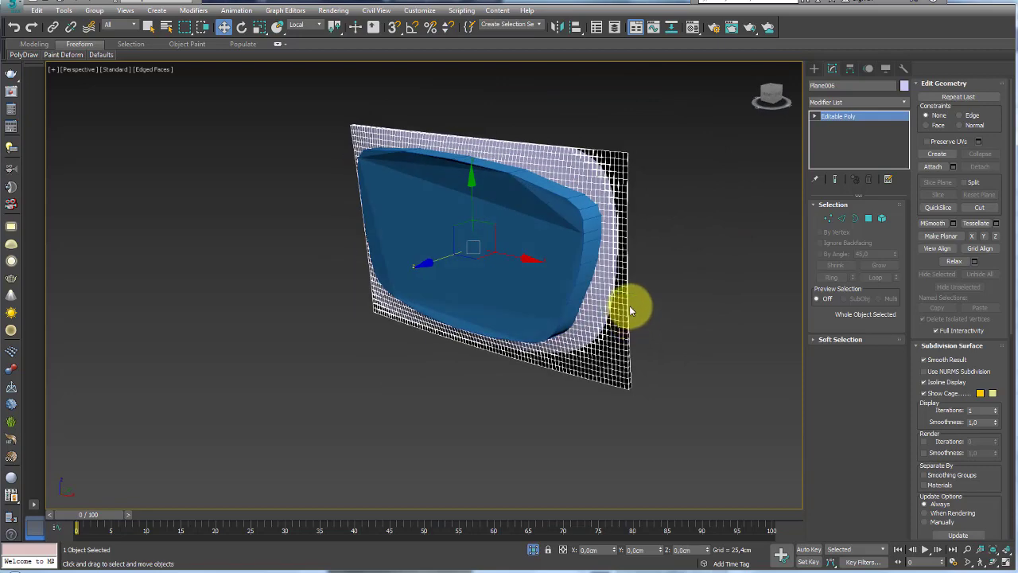
Create a Boolean from the plane with the blue lens LENTE as an Intersect operand
left_click(815, 68)
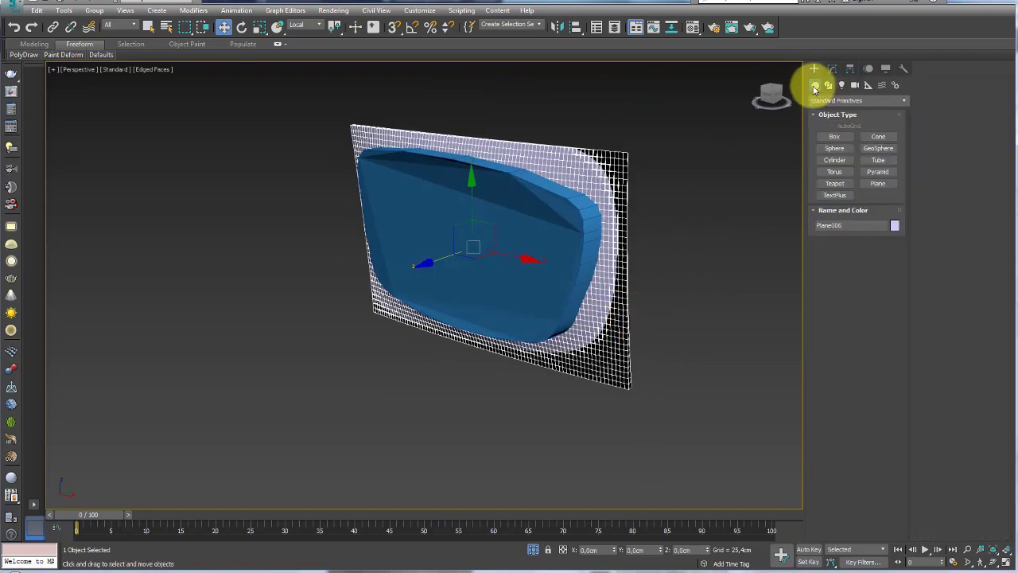
left_click(835, 101)
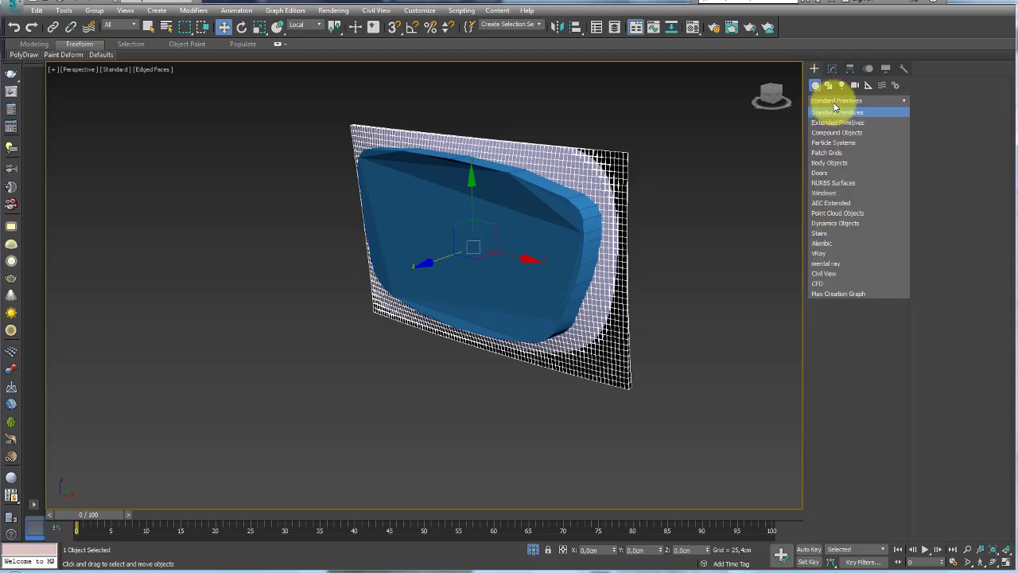
left_click(808, 151)
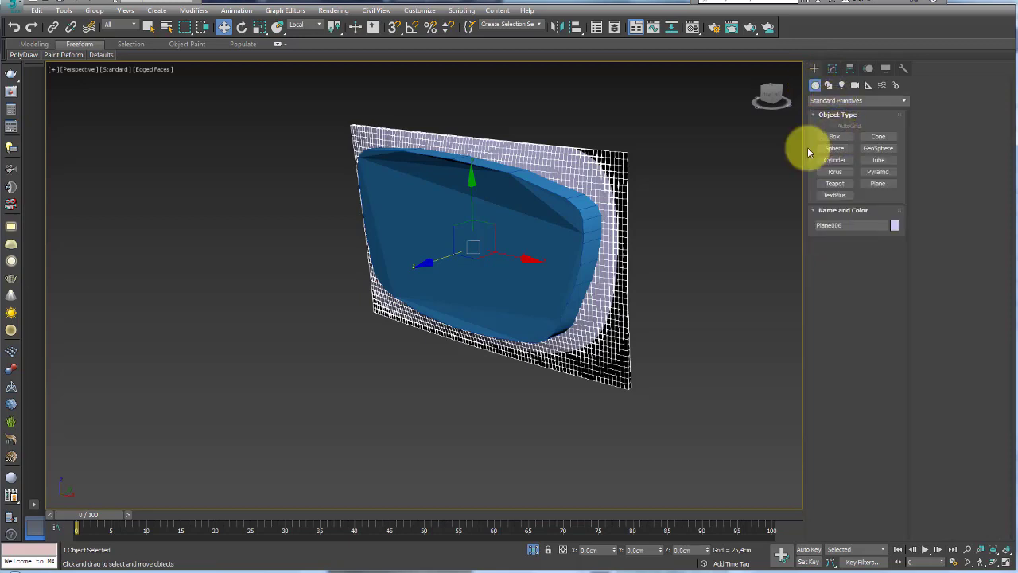
scroll(701, 279, "down", 2)
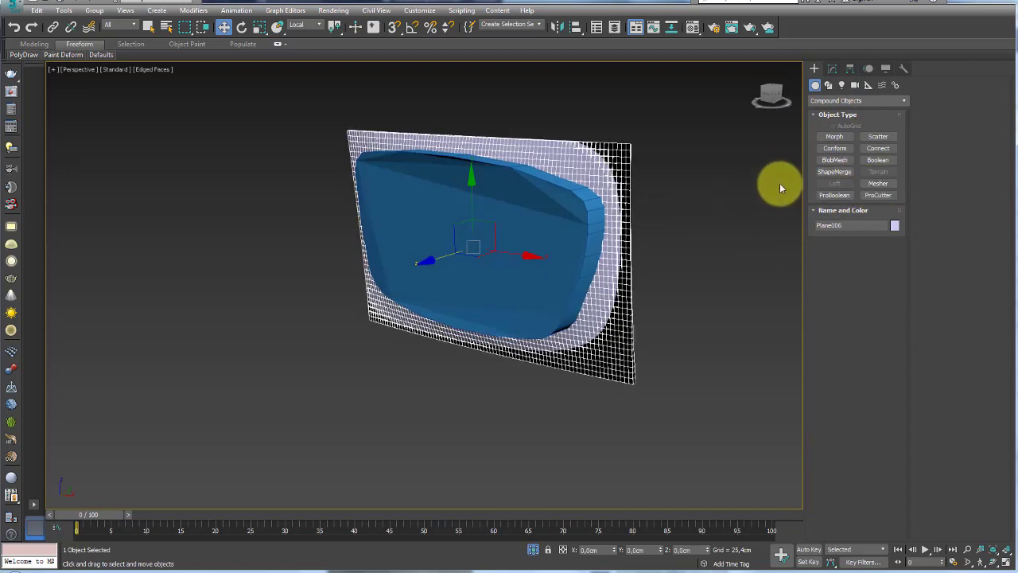
left_click(875, 159)
mouse_move(673, 210)
middle_mouse_down("alt")
mouse_move(648, 225)
mouse_move(663, 253)
middle_mouse_up("alt")
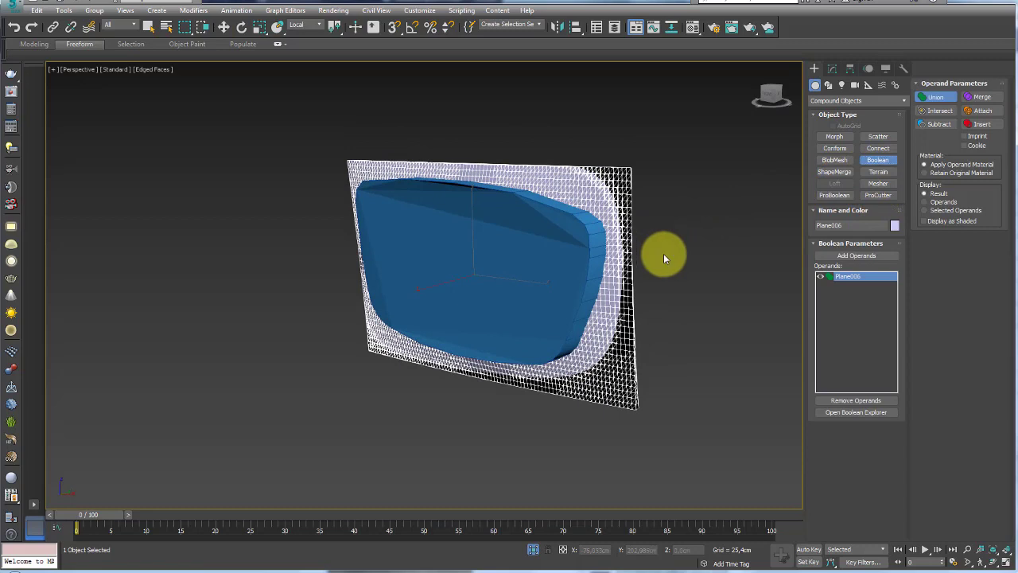
left_click(859, 260)
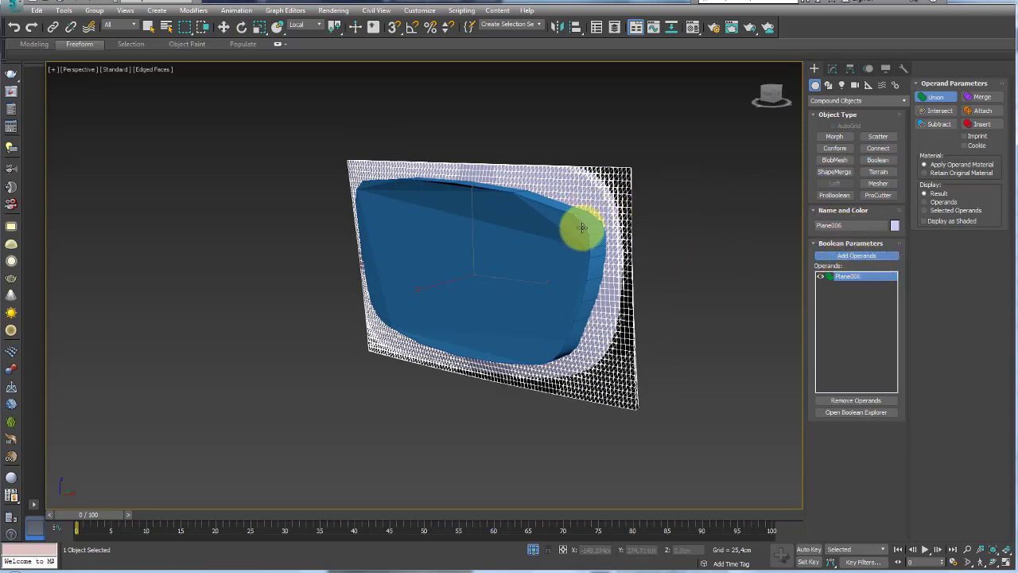
left_click(555, 237)
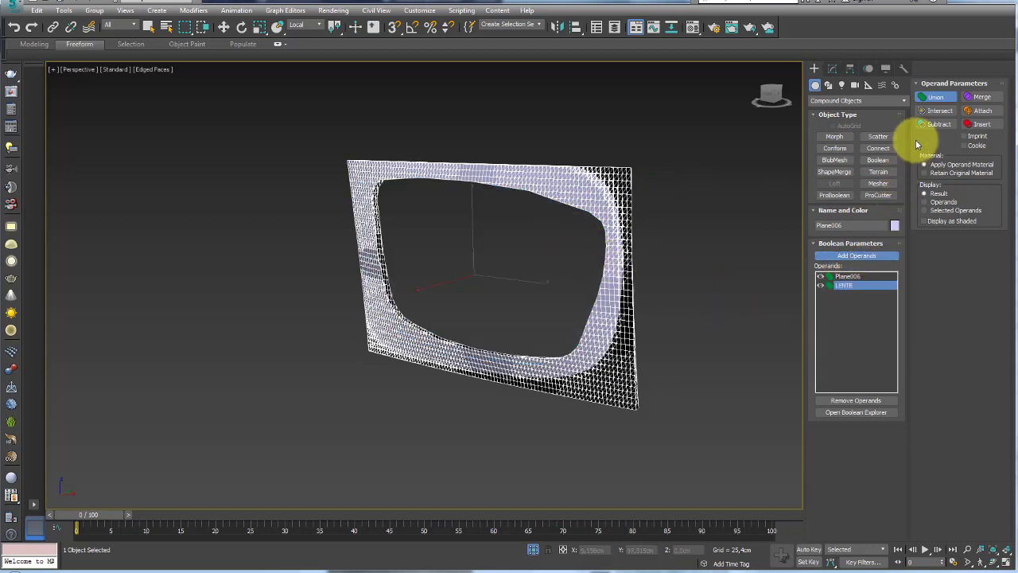
left_click(935, 110)
mouse_move(620, 237)
middle_mouse_down("alt")
mouse_move(586, 257)
mouse_move(504, 238)
mouse_move(541, 211)
mouse_move(629, 248)
mouse_move(703, 258)
middle_mouse_up("alt")
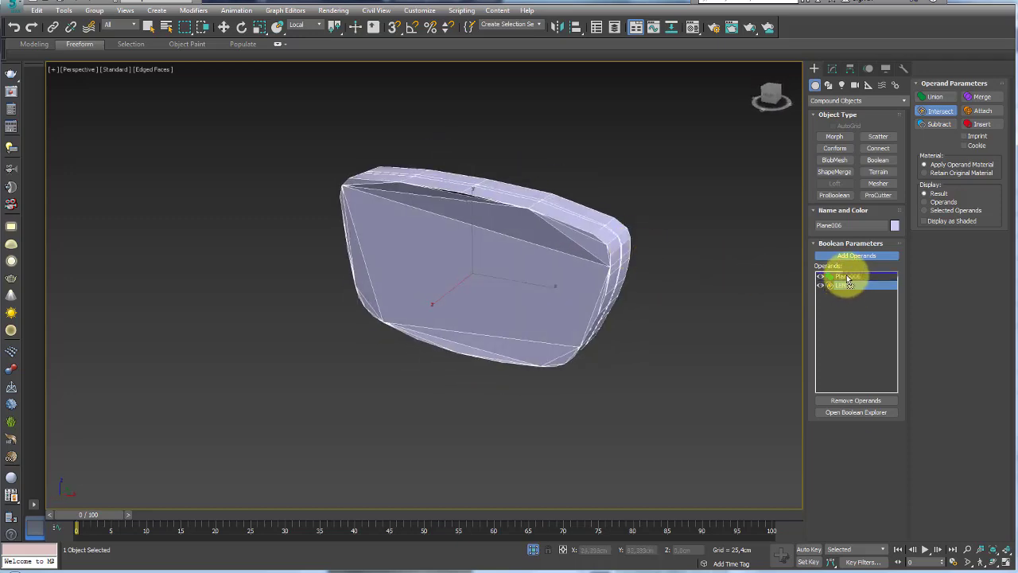
Reorder the Boolean operands and switch the Plane006 operand from Intersect to Subtract
left_click_drag(848, 280, 842, 283)
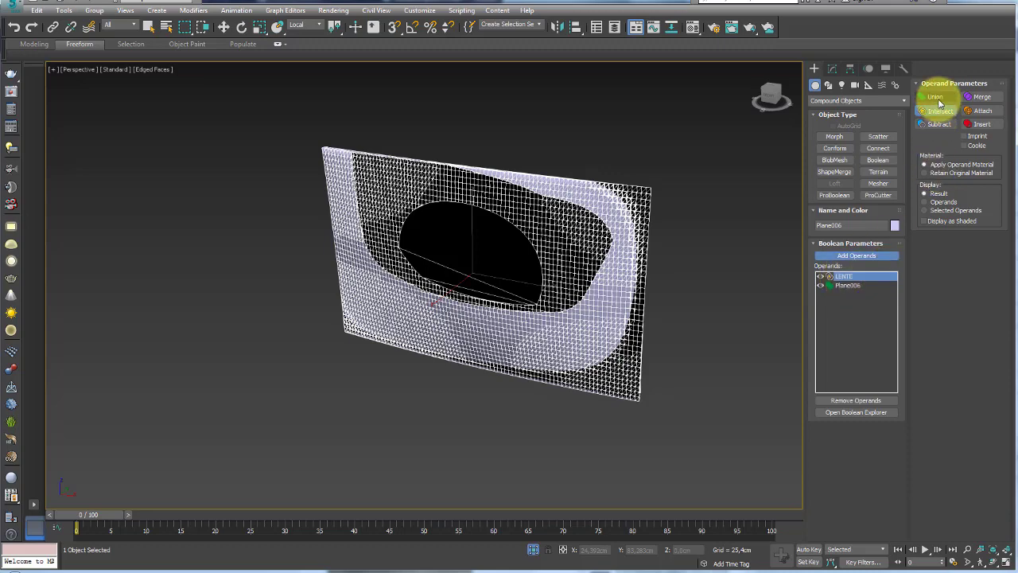
left_click(842, 285)
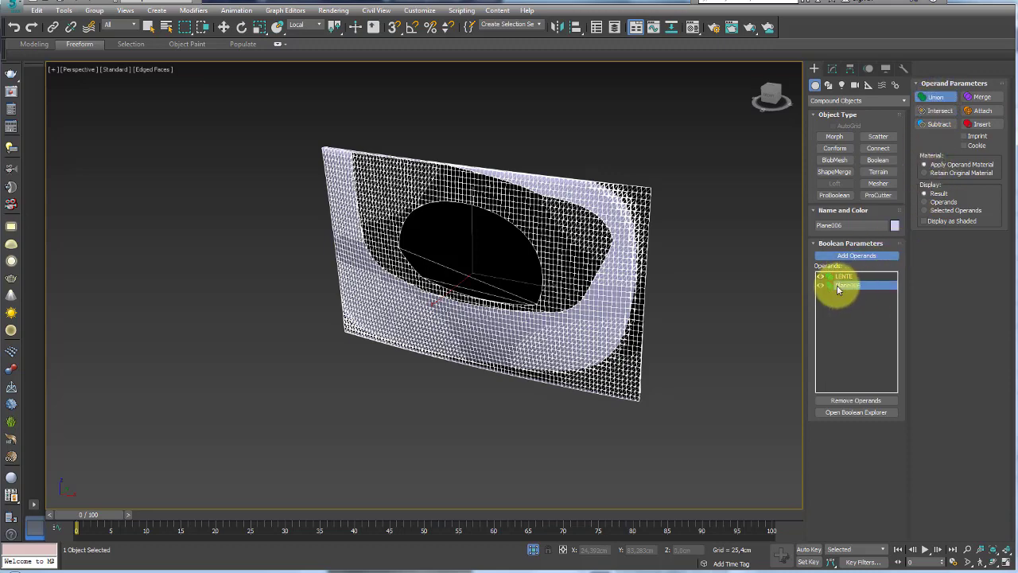
left_click(936, 111)
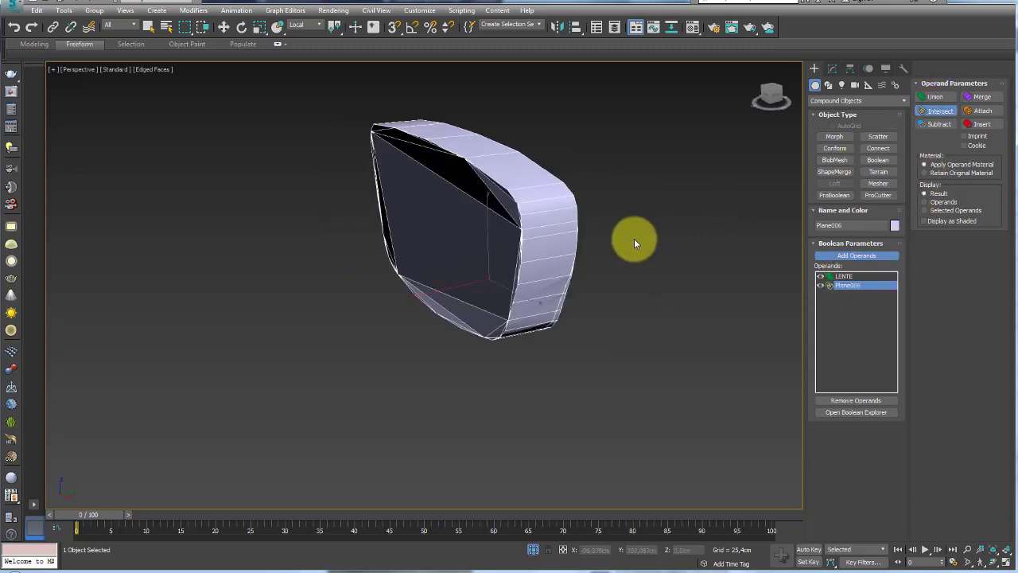
mouse_move(633, 241)
middle_mouse_down("alt")
mouse_move(658, 236)
mouse_move(614, 241)
middle_mouse_up("alt")
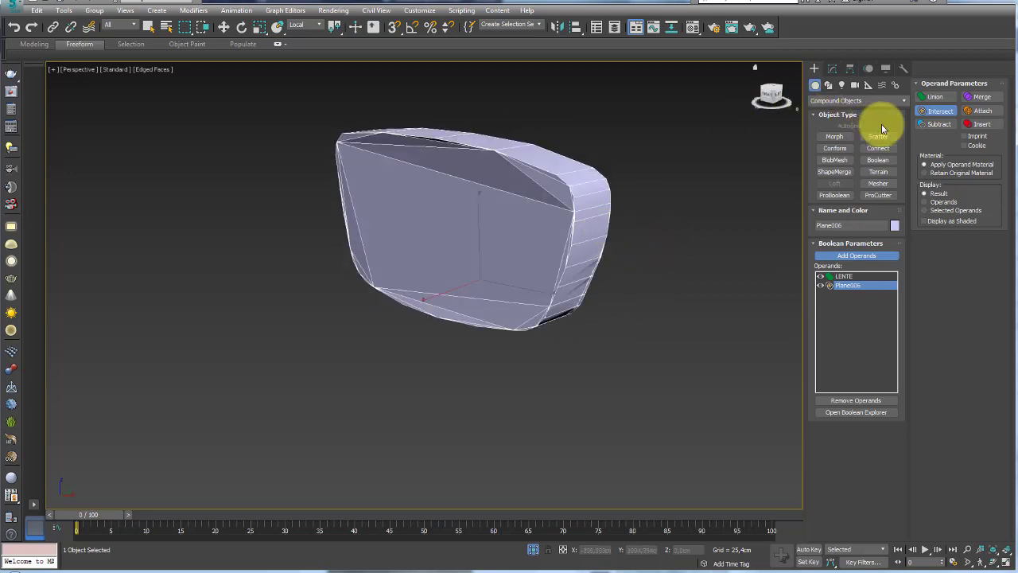
left_click(936, 125)
mouse_move(668, 304)
middle_mouse_down("alt")
mouse_move(577, 297)
mouse_move(700, 316)
middle_mouse_up("alt")
left_click(855, 277)
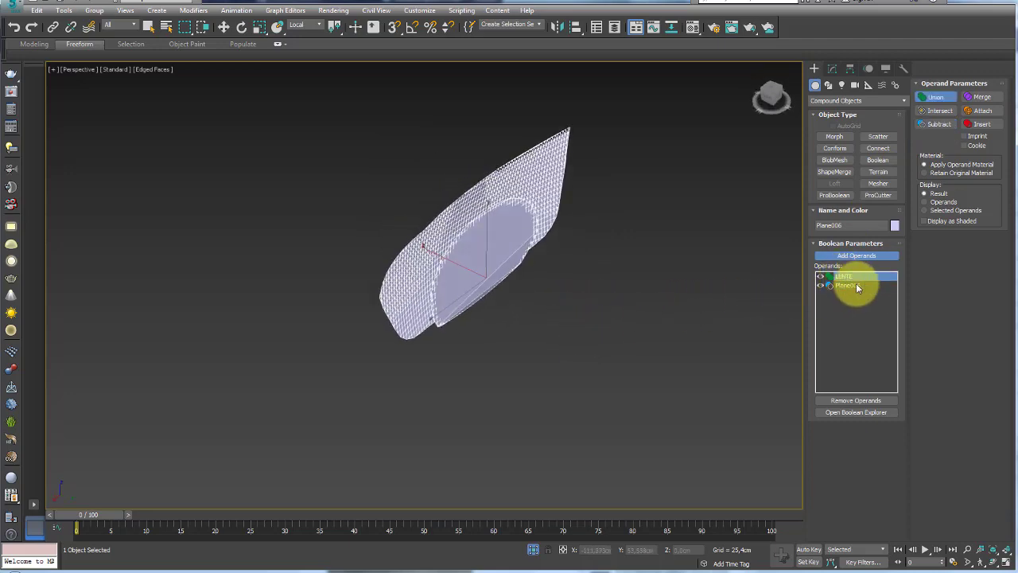
middle_click_drag(673, 273, 729, 277, "alt")
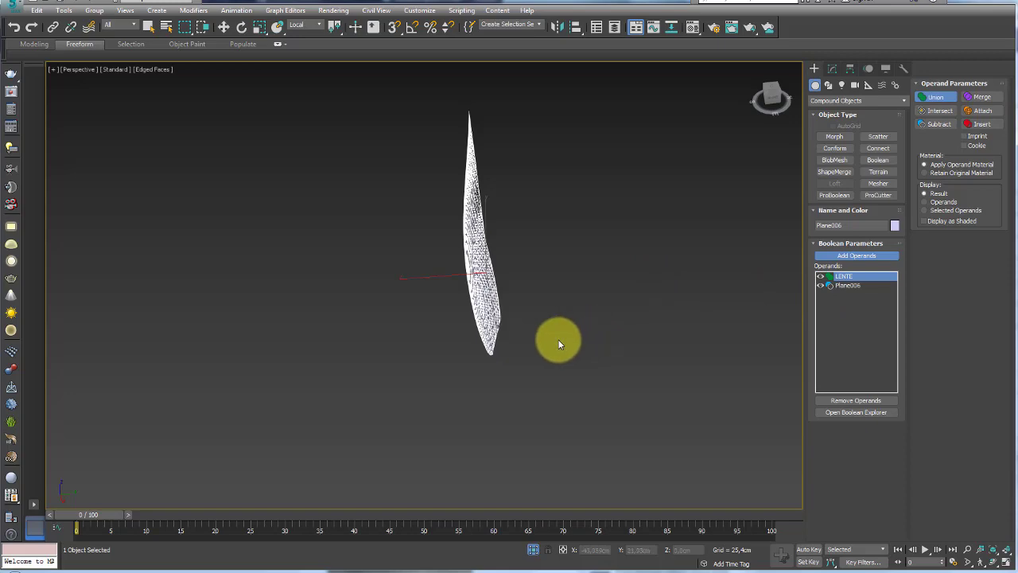
middle_click_drag(557, 341, 613, 311, "alt")
Undo the Boolean changes back to the plane with a lens-shaped hole
key("w")
key("ctrl+z")
key("ctrl+z")
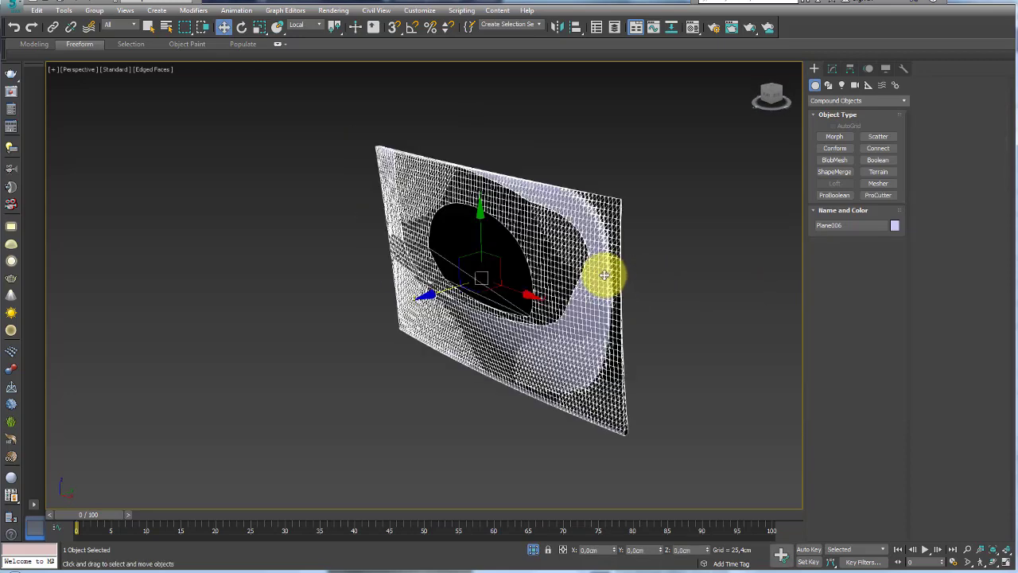
key("ctrl+y")
key("ctrl+z")
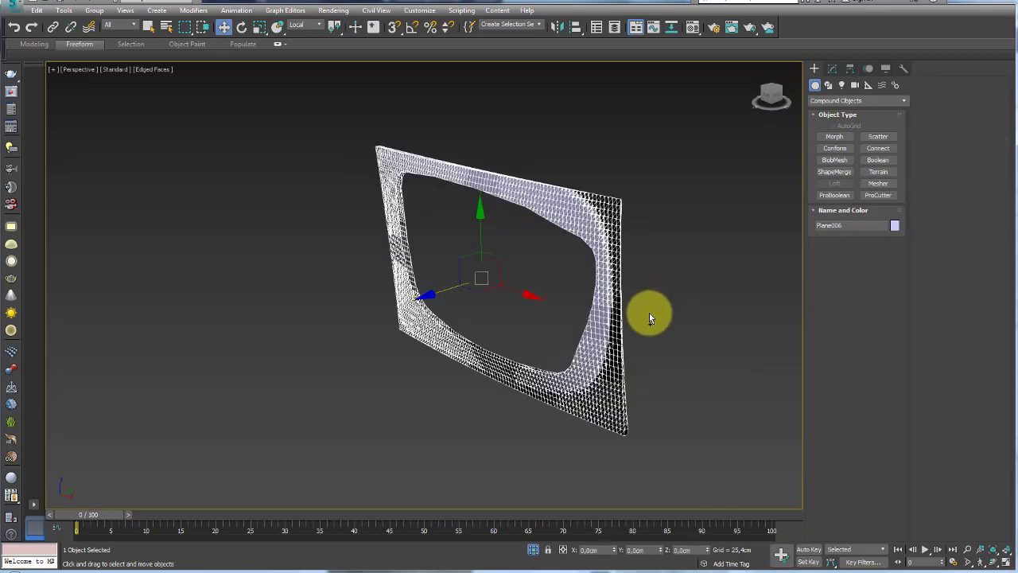
key("ctrl+z")
Turn LENTE into a ProBoolean and subtract Plane006 from it
middle_click_drag(629, 329, 580, 302, "alt")
left_click(594, 311)
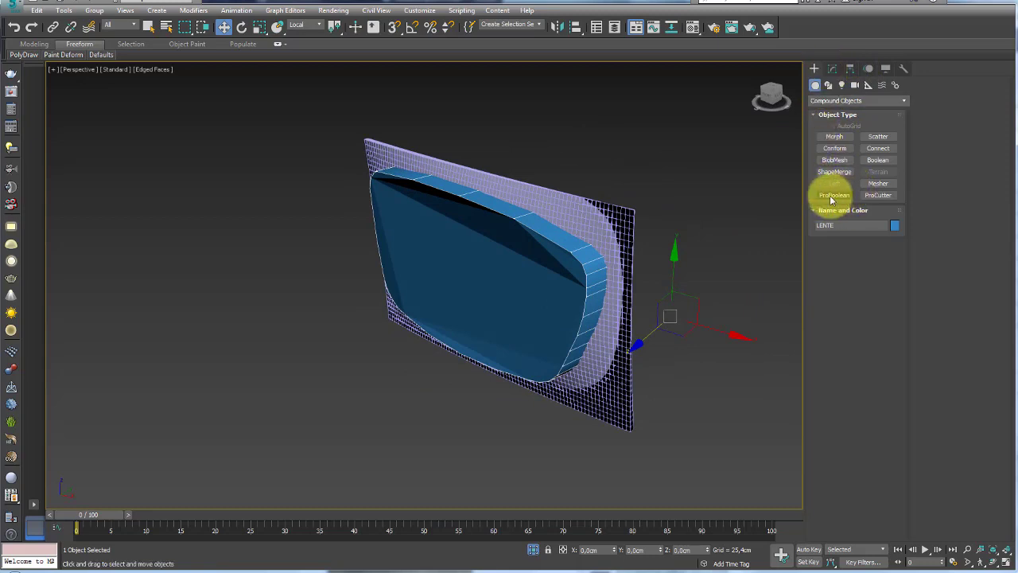
left_click(833, 195)
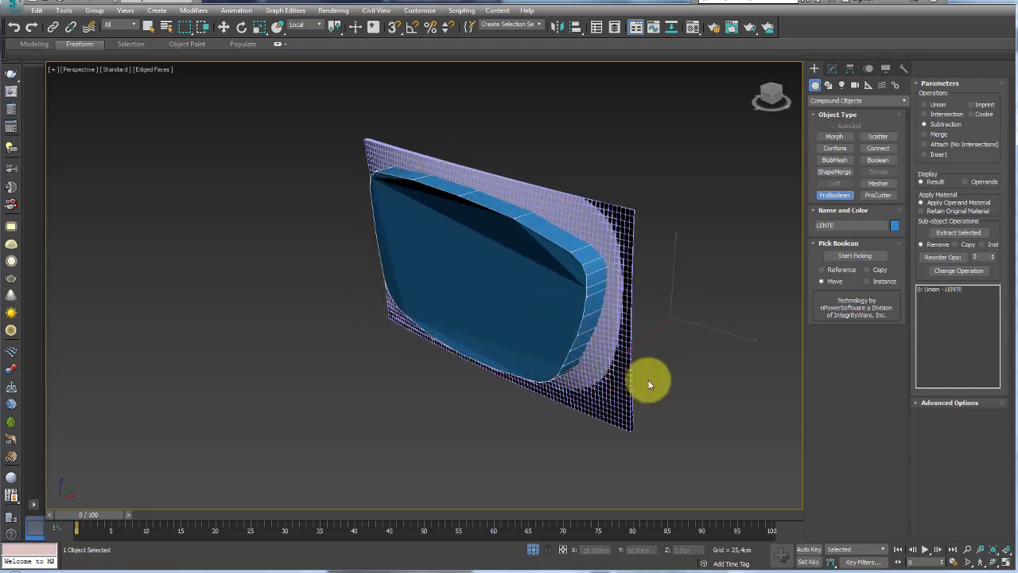
left_click(854, 255)
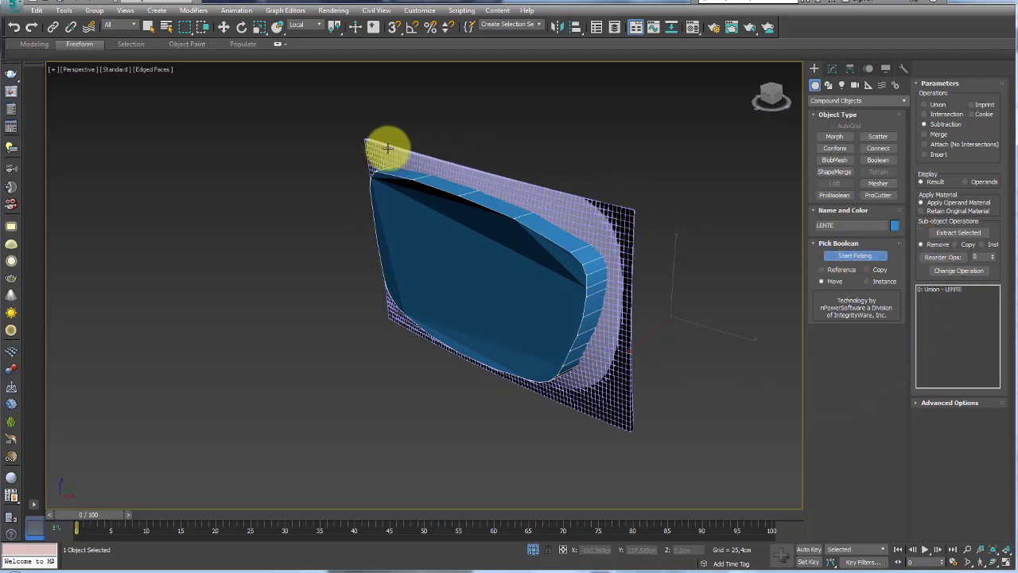
left_click(624, 223)
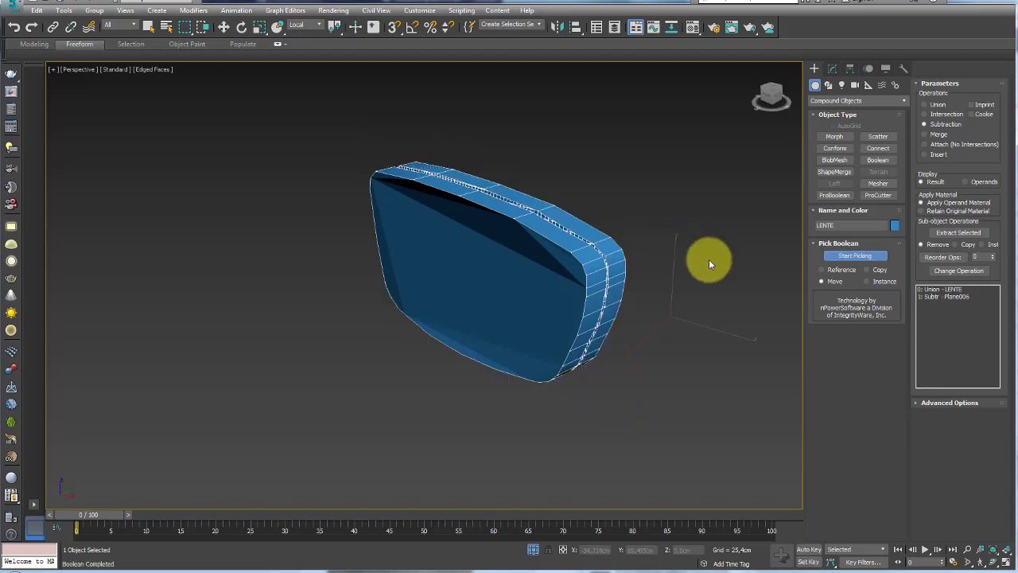
mouse_move(709, 259)
middle_mouse_down("alt")
mouse_move(658, 308)
mouse_move(694, 268)
mouse_move(651, 217)
middle_mouse_up("alt")
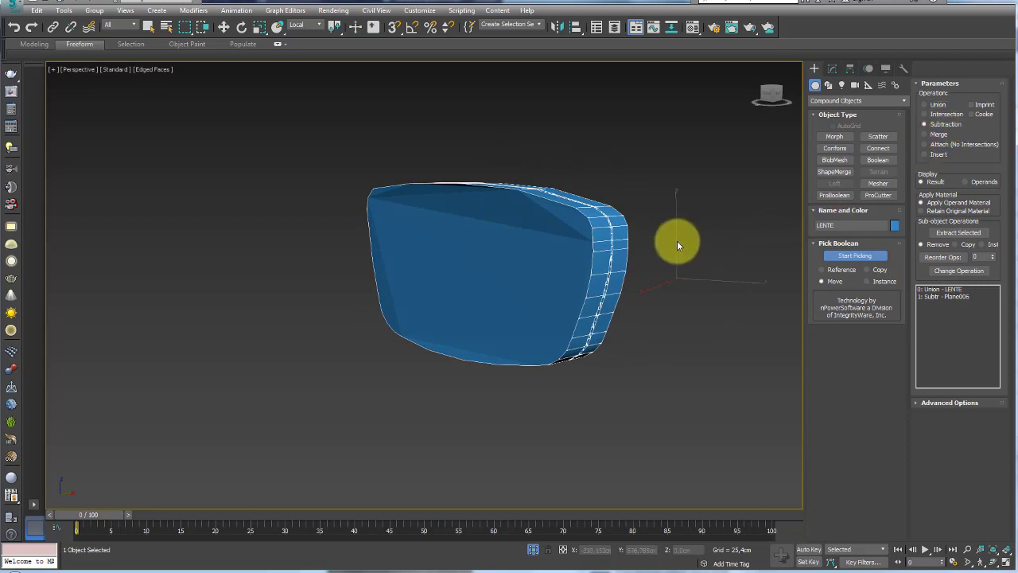
Undo the subtraction and intersect LENTE with Plane006 instead
key("ctrl+z")
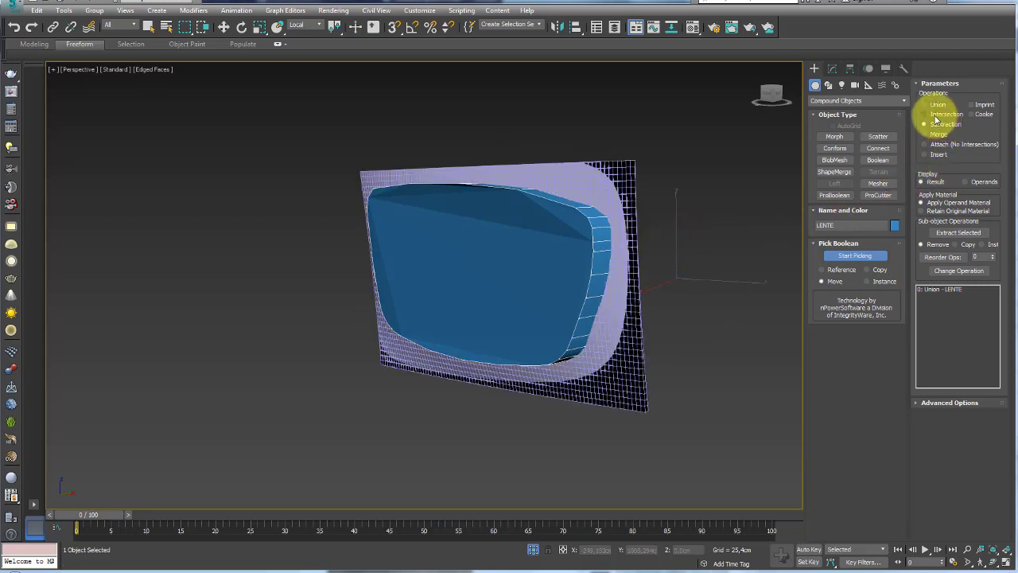
left_click(936, 114)
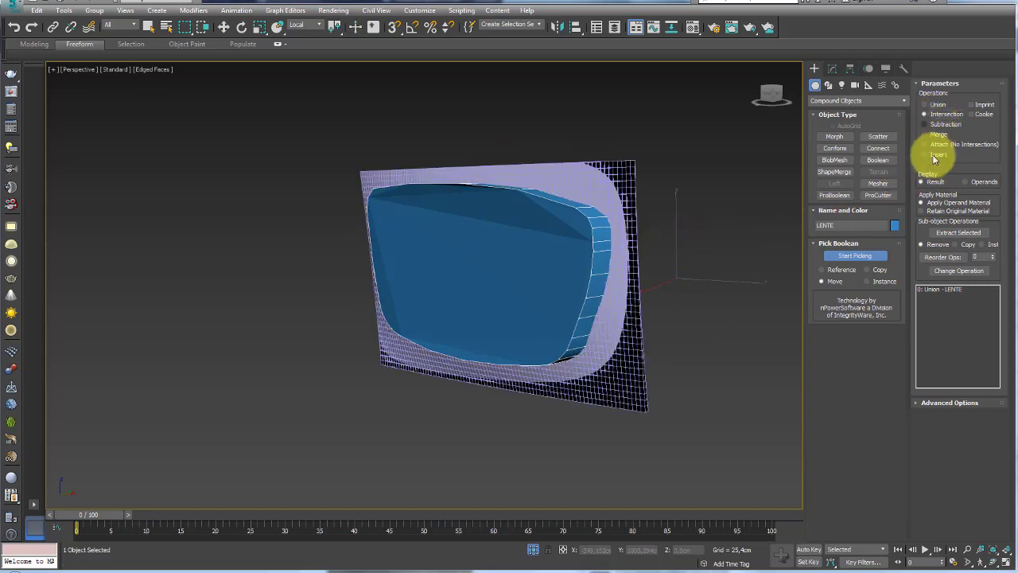
left_click(643, 178)
mouse_move(698, 220)
middle_mouse_down("alt")
mouse_move(667, 261)
mouse_move(599, 233)
mouse_move(619, 213)
mouse_move(641, 245)
mouse_move(555, 318)
mouse_move(683, 333)
mouse_move(741, 292)
mouse_move(723, 420)
mouse_move(750, 291)
mouse_move(740, 302)
middle_mouse_up("alt")
key("w")
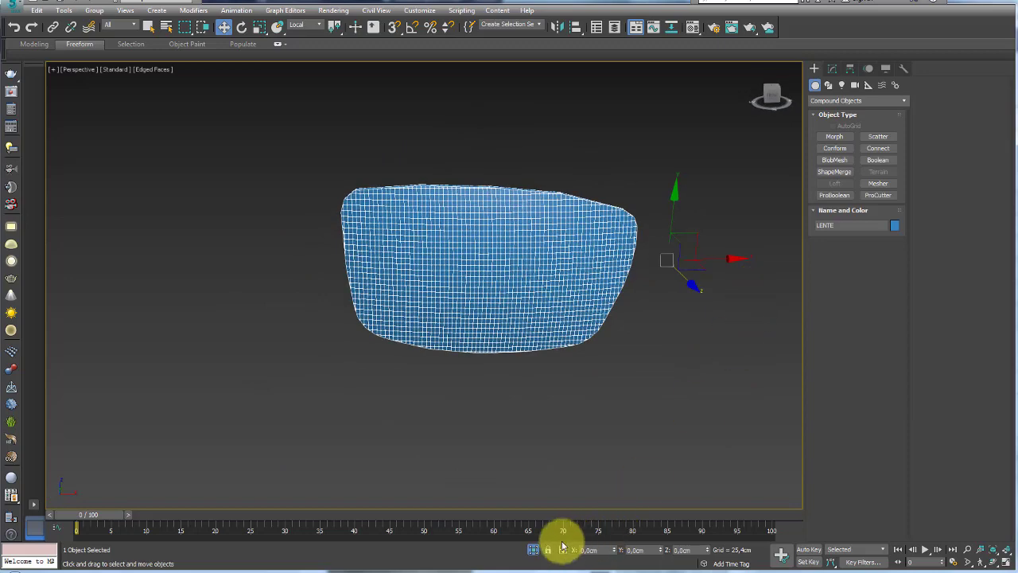
Exit isolation and align LENTE's pivot to the glasses frame using Affect Pivot Only
left_click(533, 549)
left_click(148, 284)
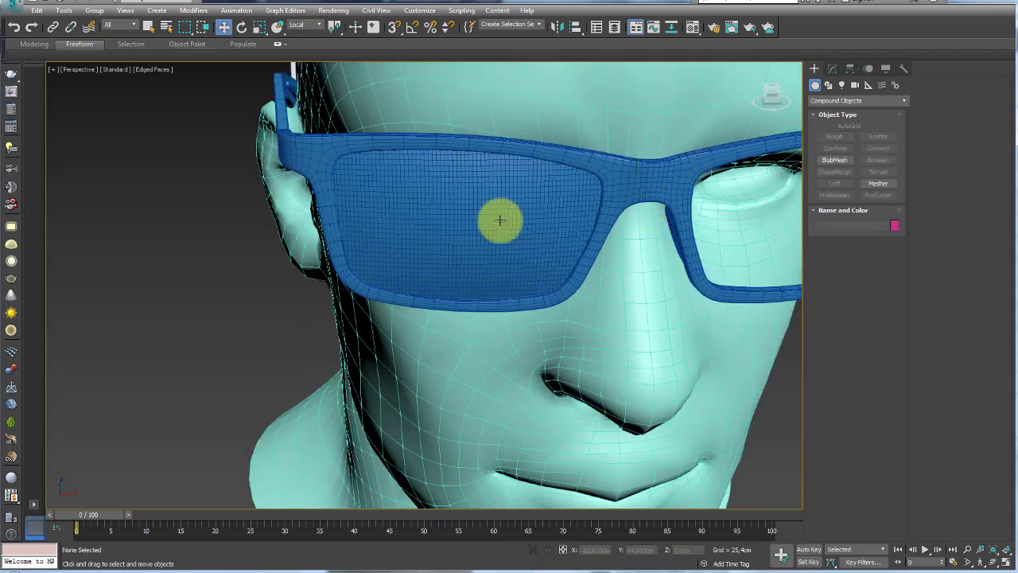
left_click(499, 220)
mouse_move(536, 191)
middle_mouse_down("alt")
mouse_move(715, 236)
mouse_move(652, 227)
mouse_move(631, 245)
middle_mouse_up("alt")
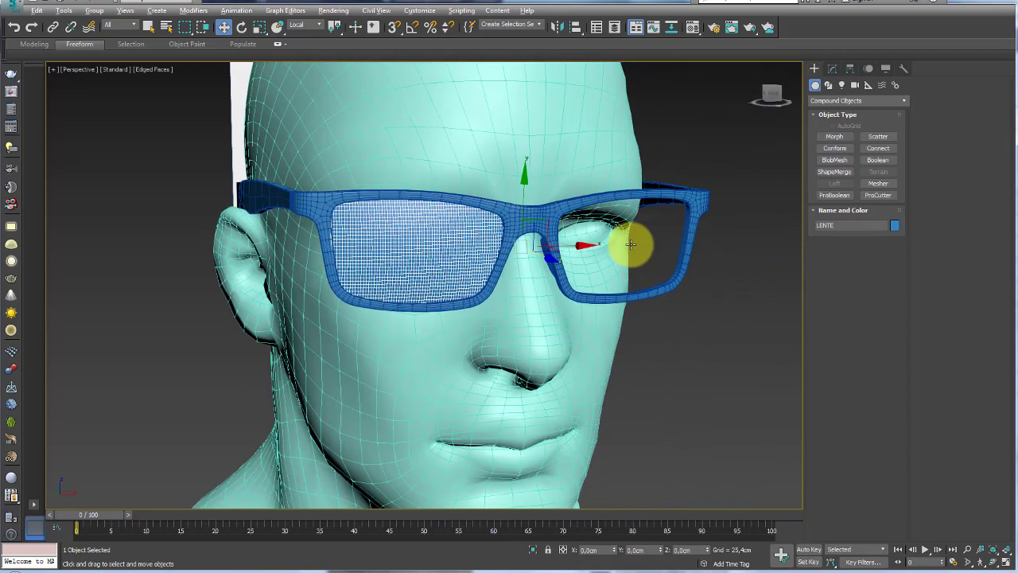
left_click(850, 68)
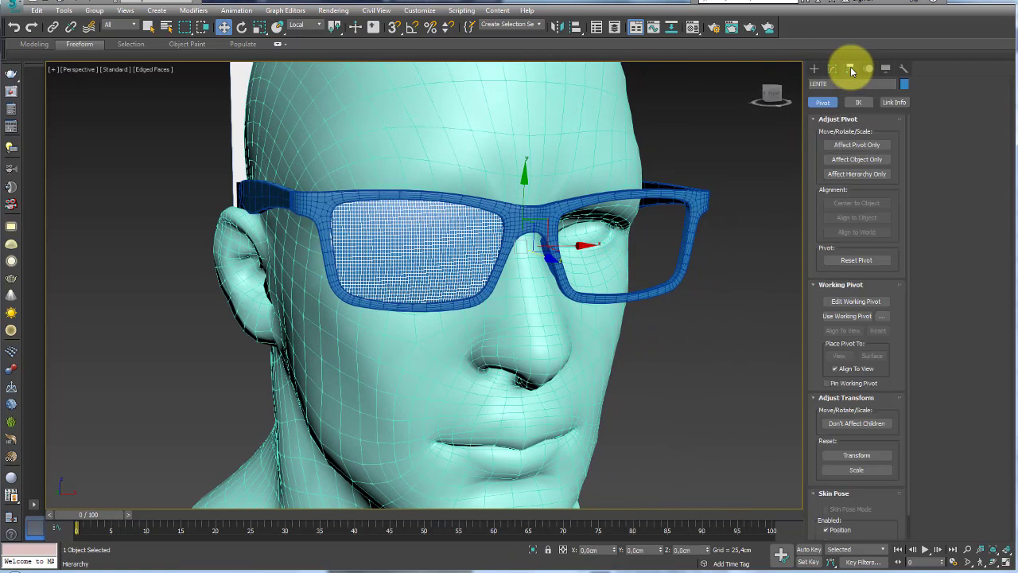
left_click(863, 144)
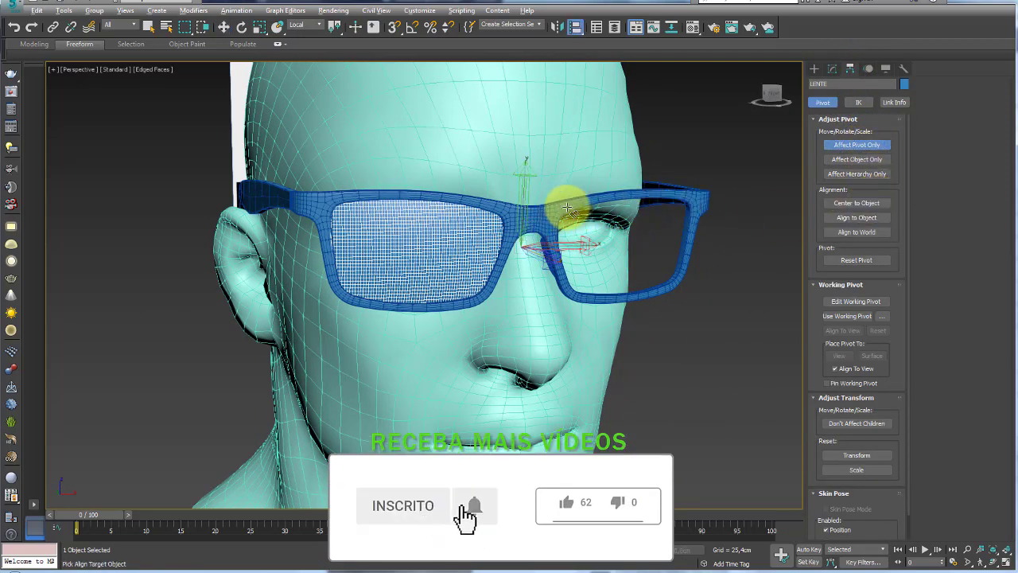
left_click(613, 194)
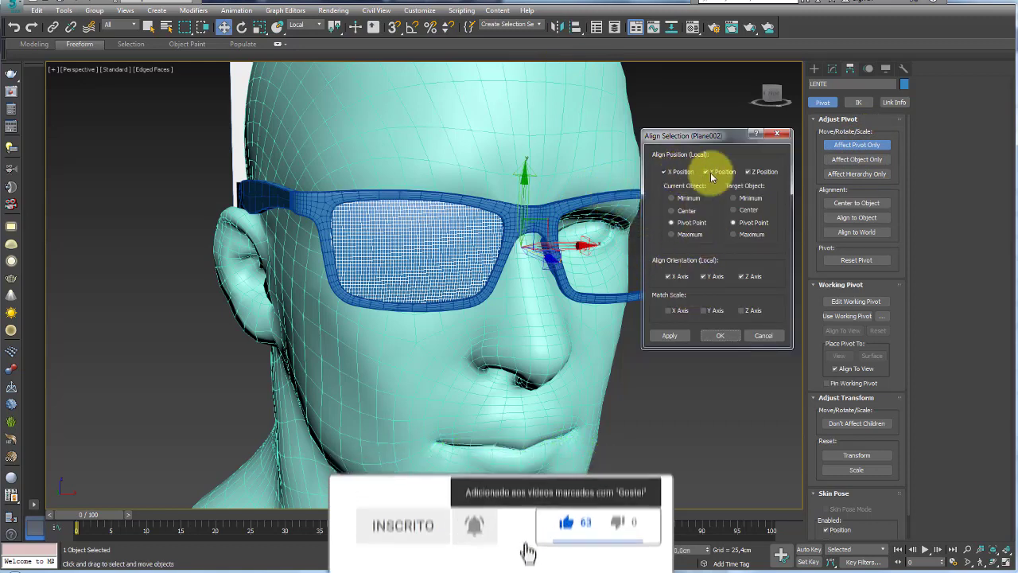
left_click(720, 334)
left_click(848, 148)
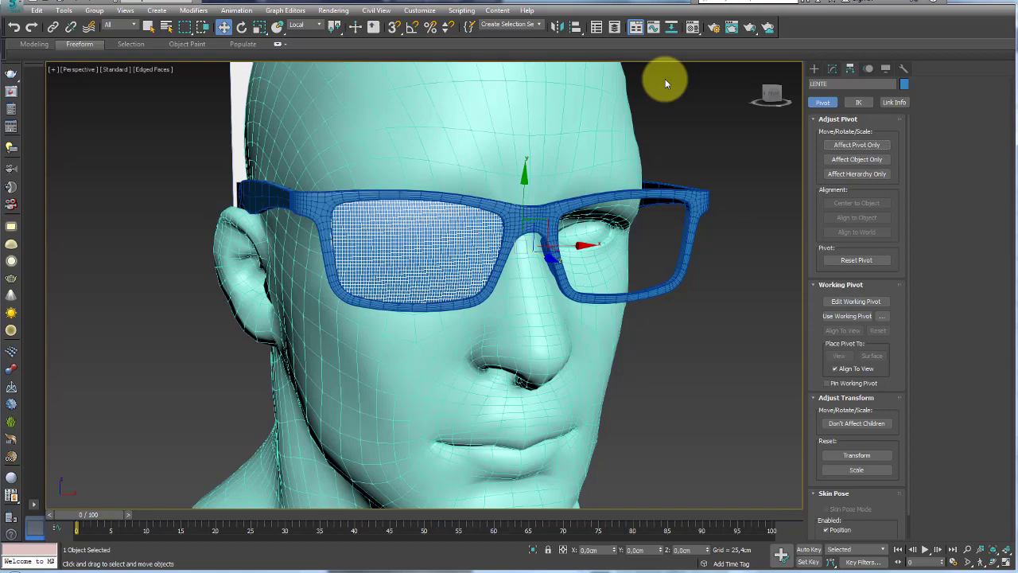
Mirror a copy of LENTE on X to fill the second lens opening
left_click(556, 26)
left_click(492, 308)
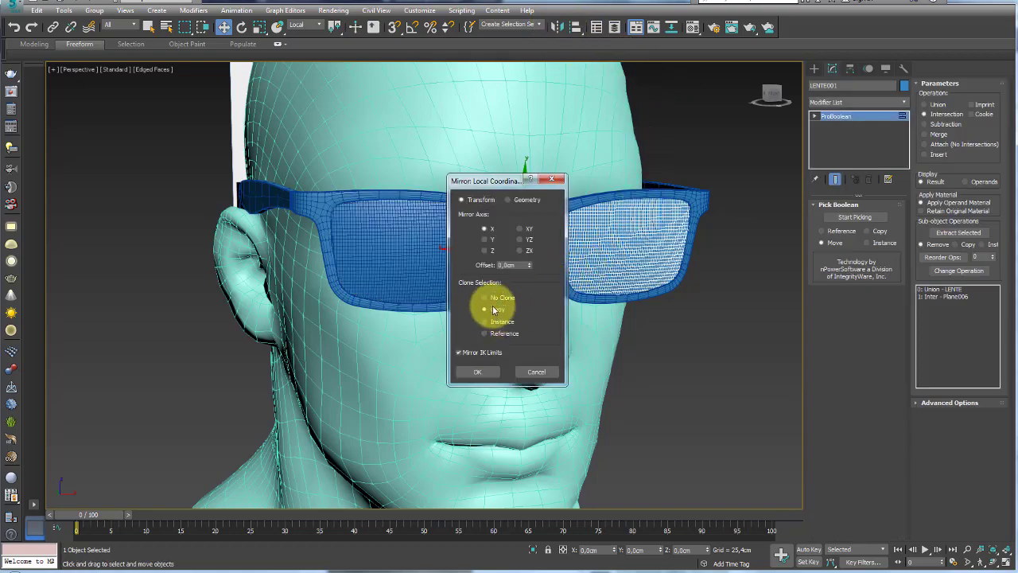
left_click(479, 372)
mouse_move(505, 370)
middle_mouse_down("alt")
mouse_move(707, 337)
mouse_move(664, 328)
mouse_move(672, 374)
mouse_move(715, 369)
middle_mouse_up("alt")
left_click(710, 349)
scroll(711, 334, "down", 5)
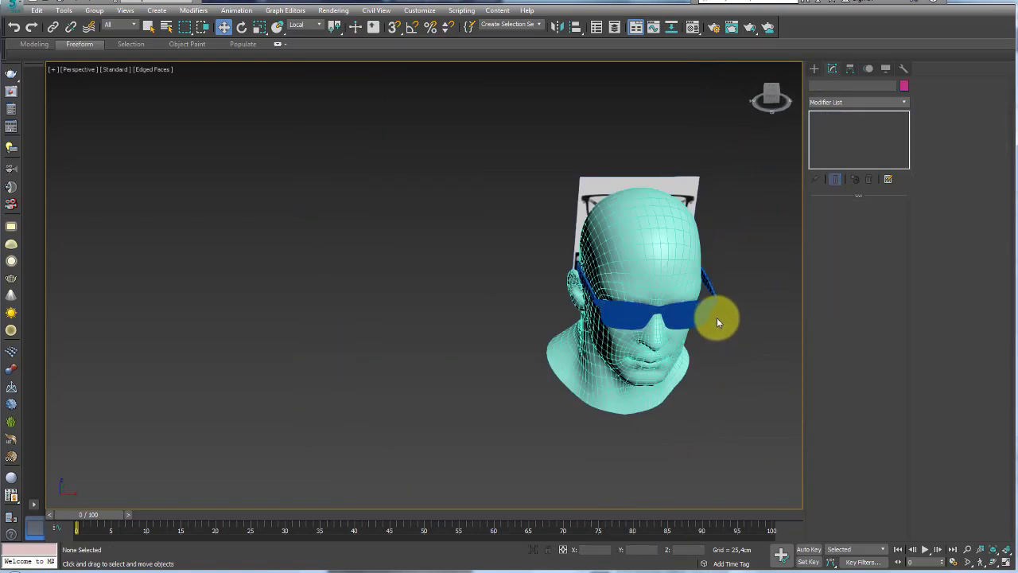
mouse_move(716, 318)
middle_mouse_down("alt")
mouse_move(711, 276)
mouse_move(653, 273)
mouse_move(654, 295)
middle_mouse_up("alt")
scroll(628, 284, "up", 4)
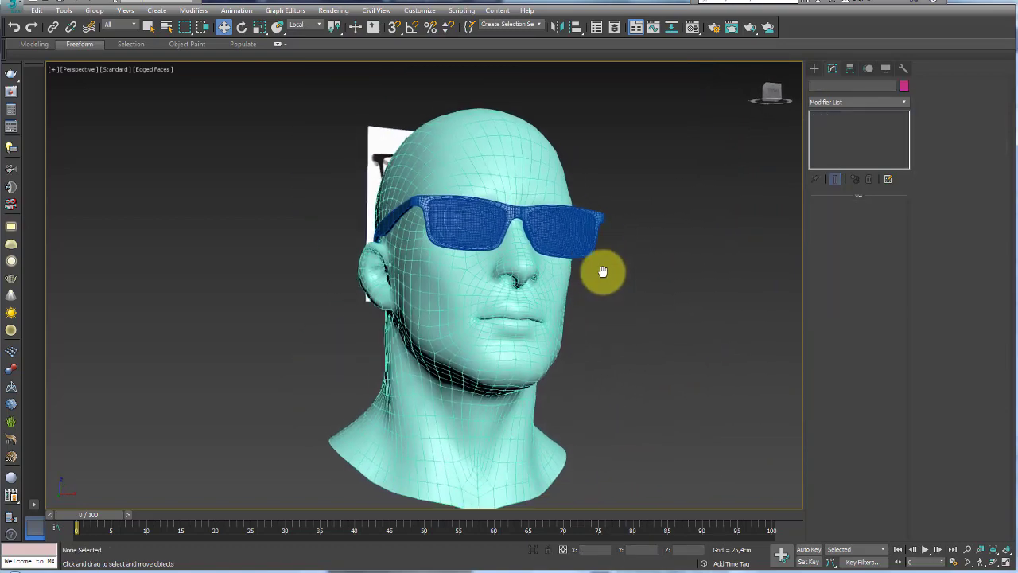
scroll(406, 187, "up", 4)
mouse_move(408, 198)
middle_mouse_down("alt")
mouse_move(491, 225)
mouse_move(281, 218)
mouse_move(538, 234)
middle_mouse_up("alt")
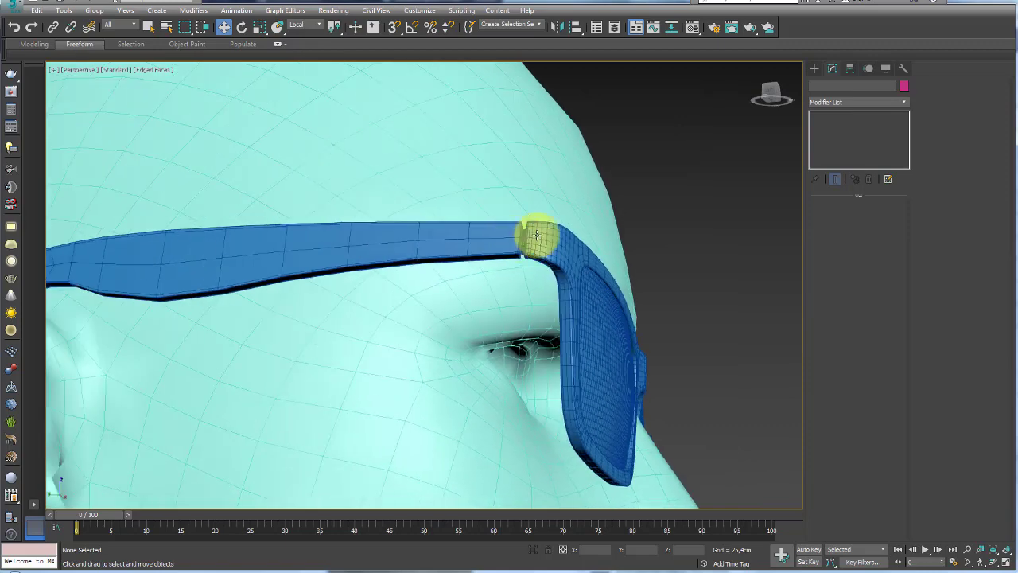
Add TurboSmooth to the temple arm Plane003
left_click(495, 234)
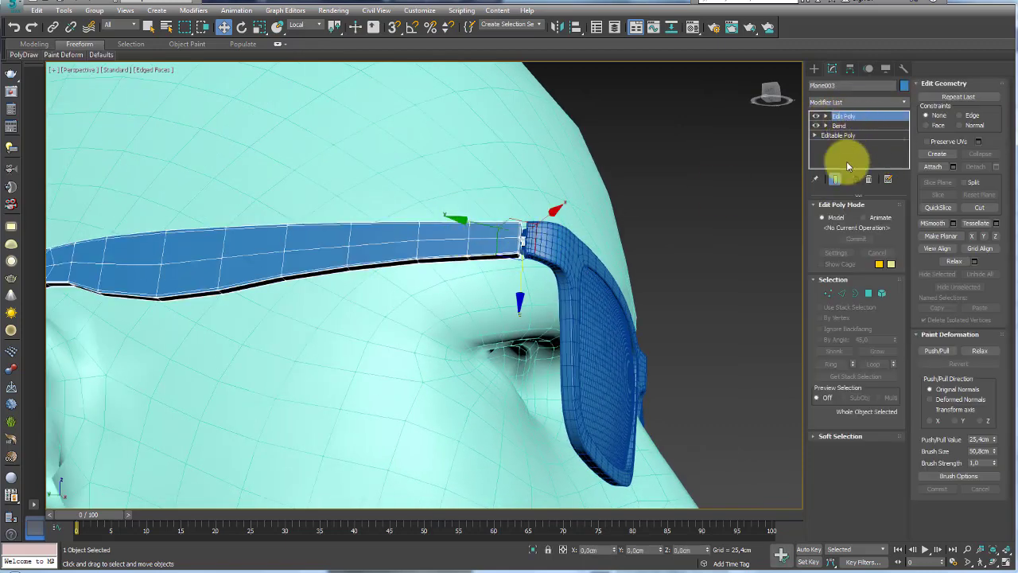
key("ctrl+t")
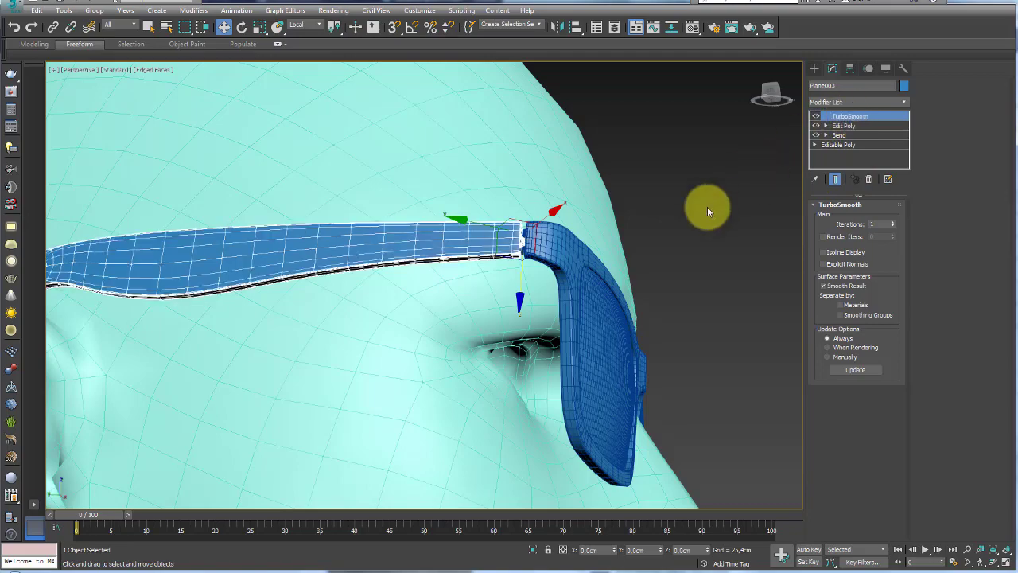
scroll(711, 207, "down", 5)
mouse_move(713, 206)
middle_mouse_down("alt")
mouse_move(716, 272)
mouse_move(618, 292)
mouse_move(643, 295)
mouse_move(571, 292)
middle_mouse_up("alt")
Select the other temple arm Plane004 and orbit to review the glasses on the head
left_click(570, 293)
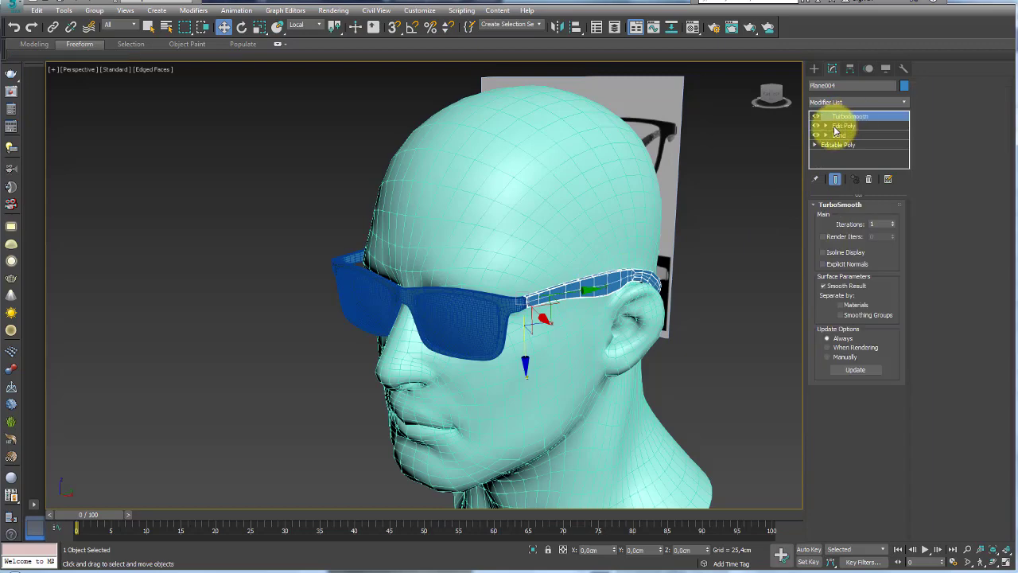
mouse_move(788, 239)
middle_mouse_down("alt")
mouse_move(727, 277)
mouse_move(631, 278)
mouse_move(604, 335)
mouse_move(520, 307)
mouse_move(494, 276)
middle_mouse_up("alt")
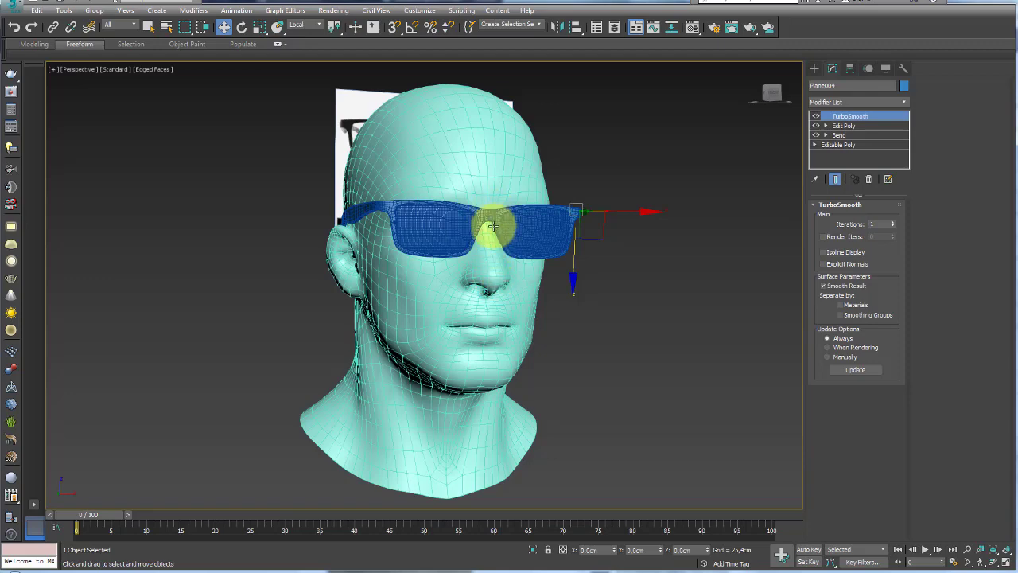
scroll(493, 226, "up", 3)
scroll(482, 218, "down", 3)
mouse_move(504, 228)
middle_mouse_down("alt")
mouse_move(531, 295)
mouse_move(505, 348)
mouse_move(520, 307)
middle_mouse_up("alt")
left_click(347, 203)
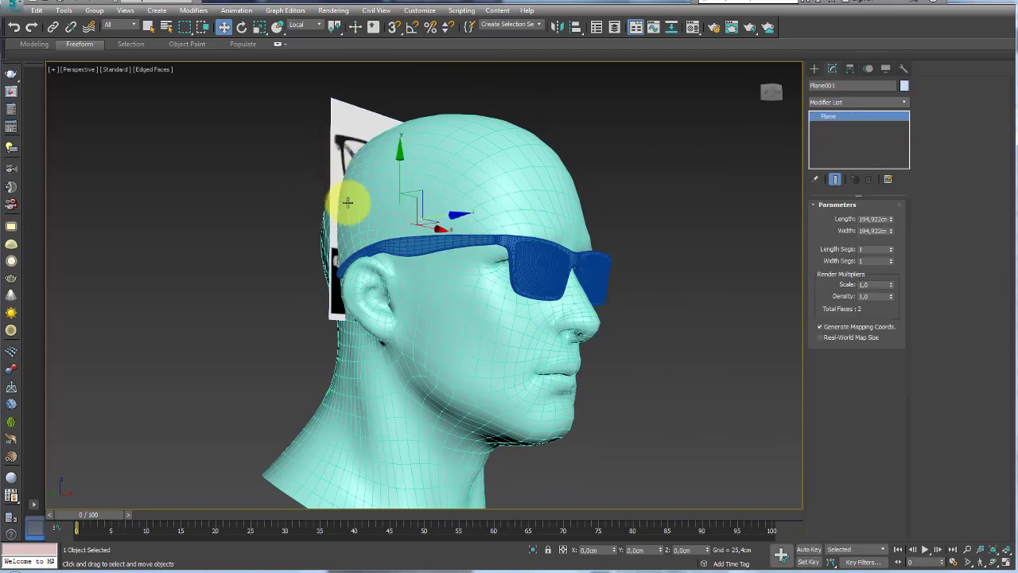
mouse_move(443, 221)
middle_mouse_down("alt")
mouse_move(400, 218)
mouse_move(502, 301)
middle_mouse_up("alt")
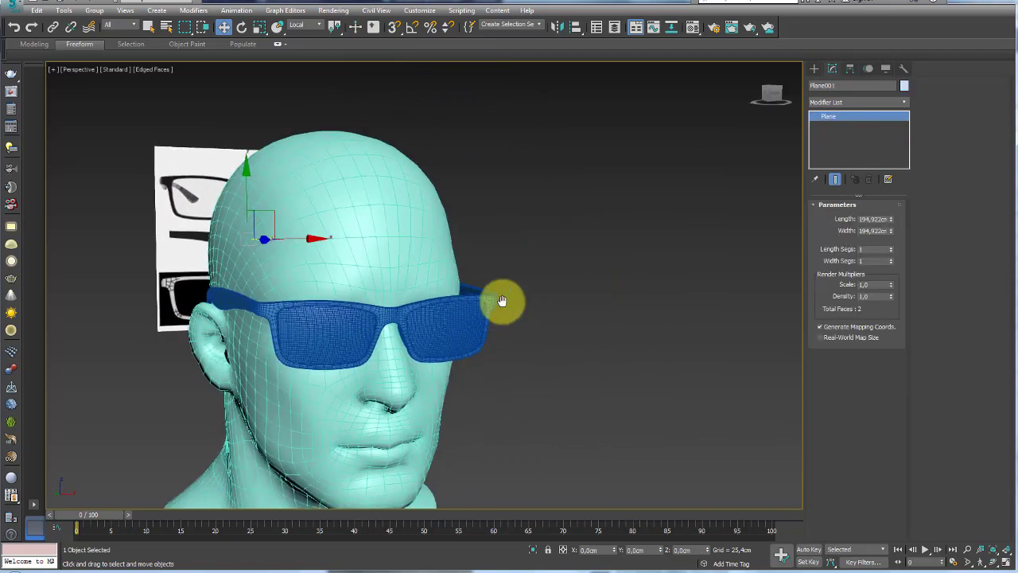
scroll(556, 278, "down", 3)
middle_click_drag(638, 263, 626, 287, "alt")
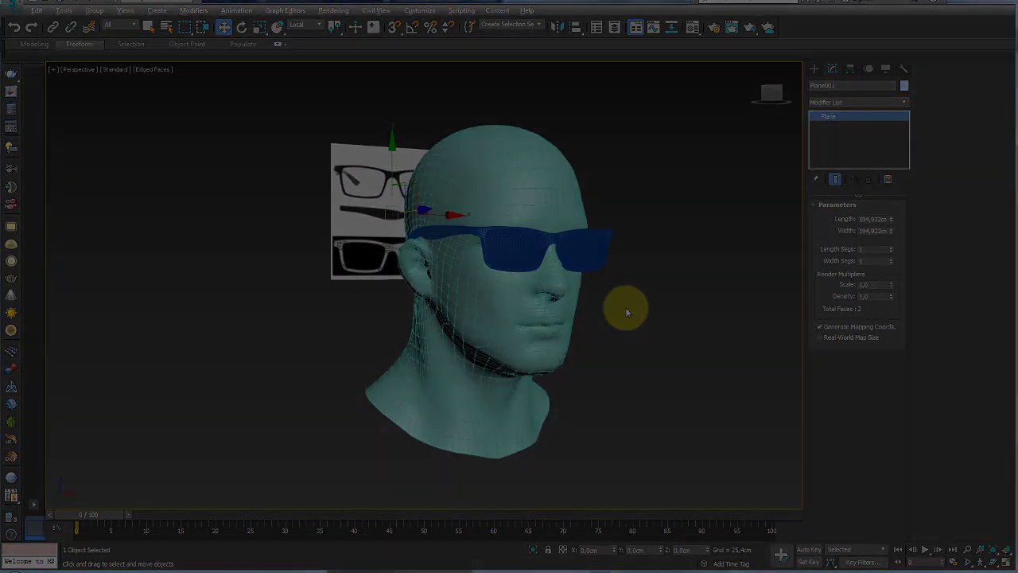